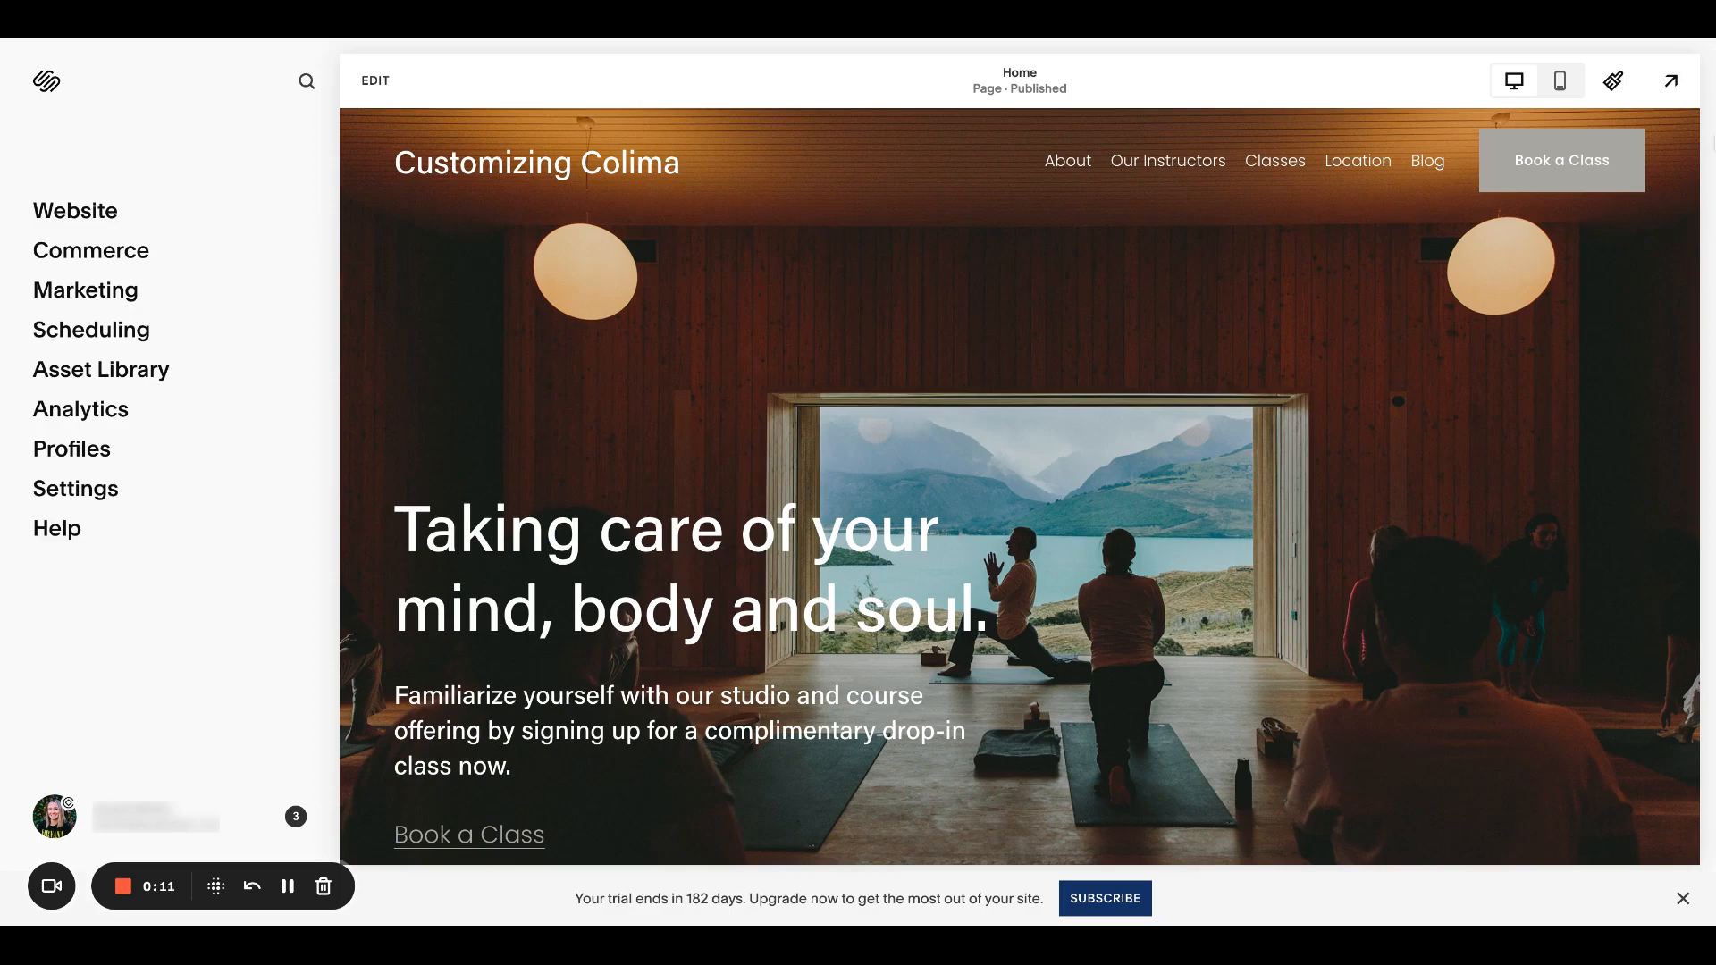
Open the palette editor in the site's color styles, dismissing the section retrieval error
{"action": "scroll", "coordinate": [1486, 479], "scroll_direction": "down", "scroll_amount": 6}
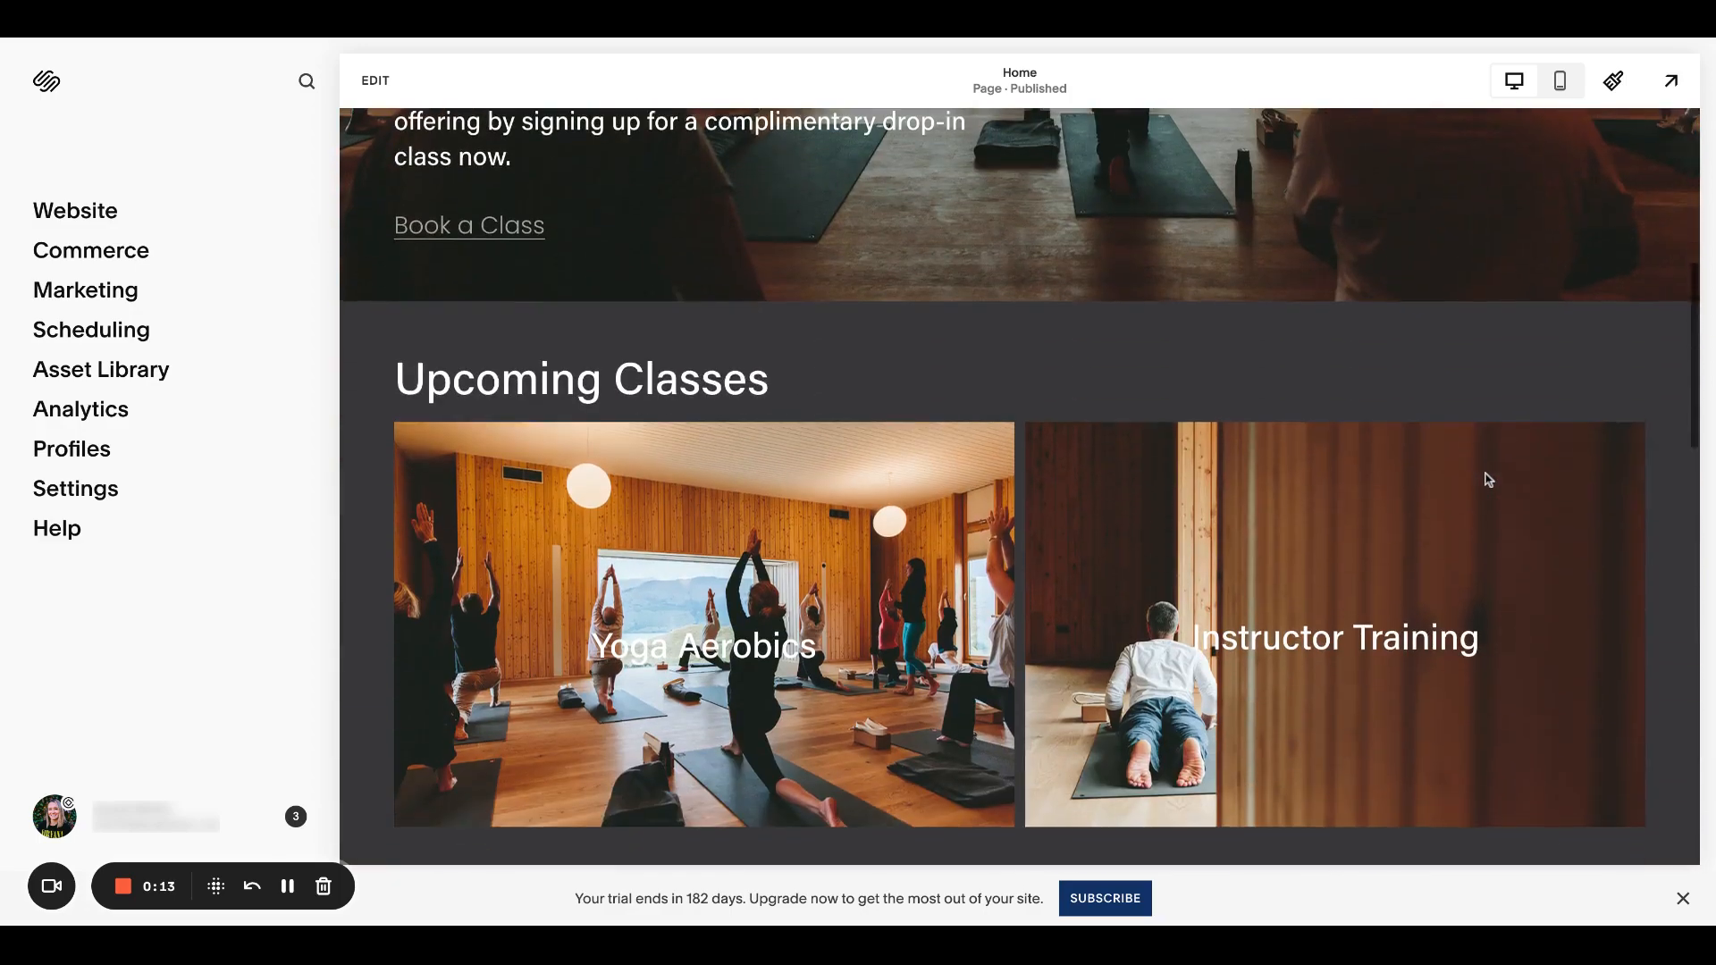
{"action": "scroll", "coordinate": [1487, 480], "scroll_direction": "down", "scroll_amount": 2}
{"action": "scroll", "coordinate": [1276, 627], "scroll_direction": "down", "scroll_amount": 3}
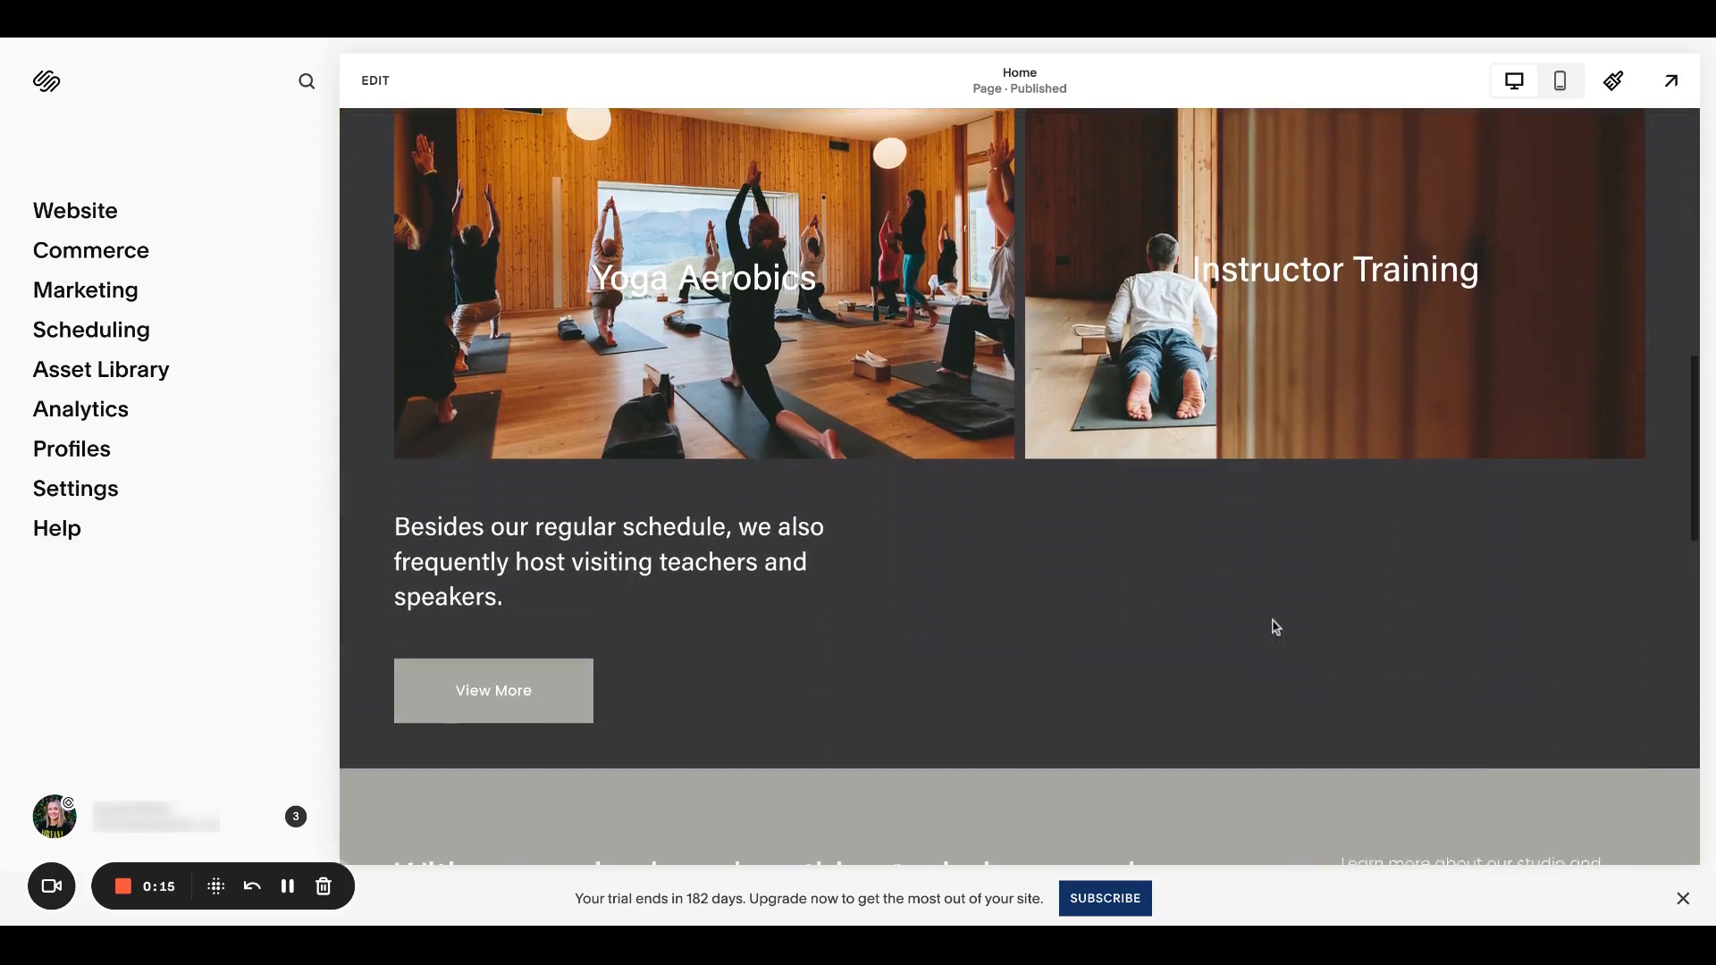
{"action": "scroll", "coordinate": [1275, 627], "scroll_direction": "down", "scroll_amount": 6}
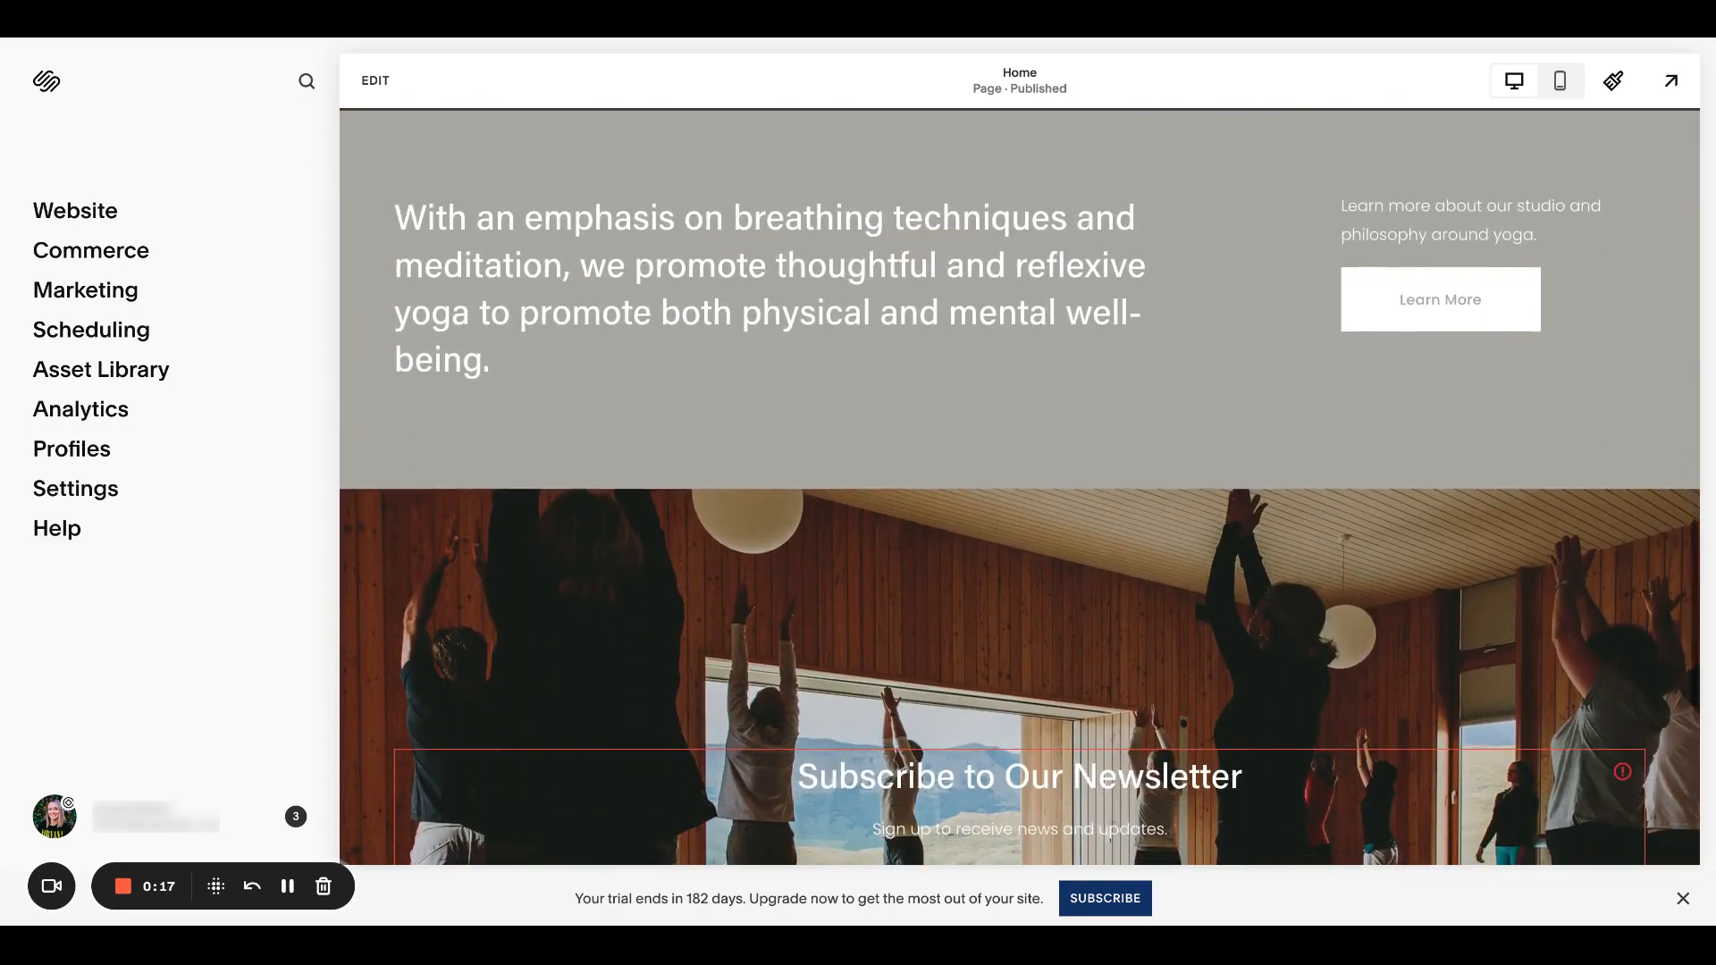
{"action": "scroll", "coordinate": [603, 198], "scroll_direction": "up", "scroll_amount": 15}
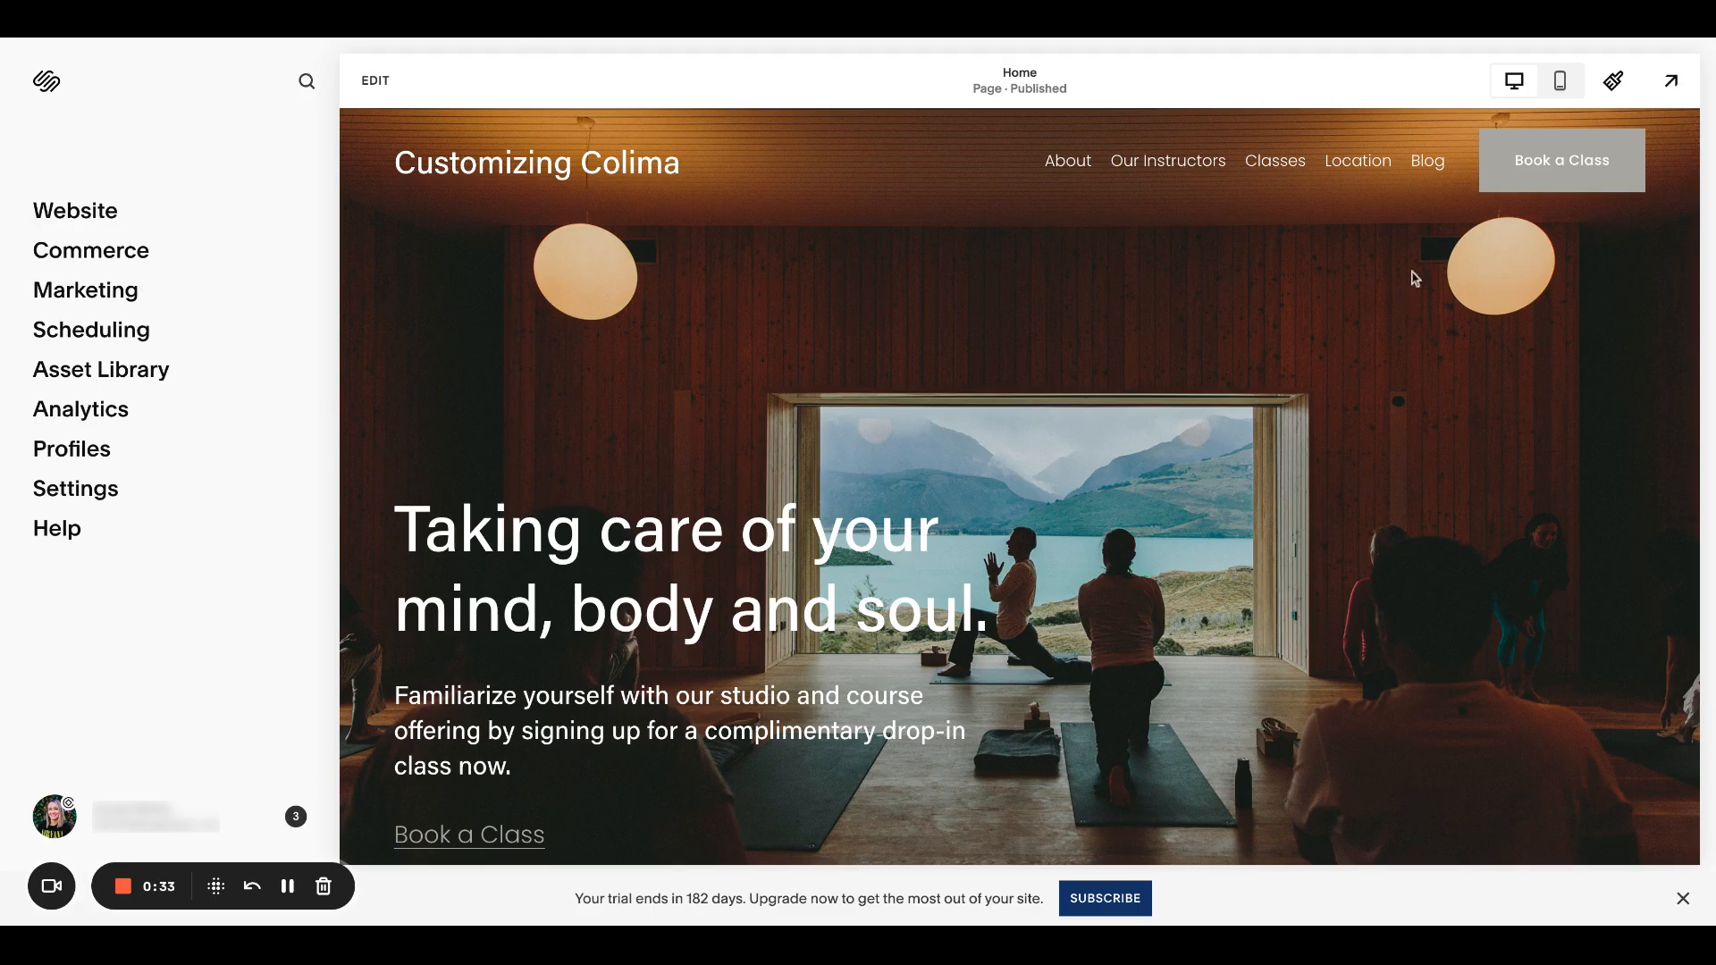
{"action": "left_click", "coordinate": [1614, 83]}
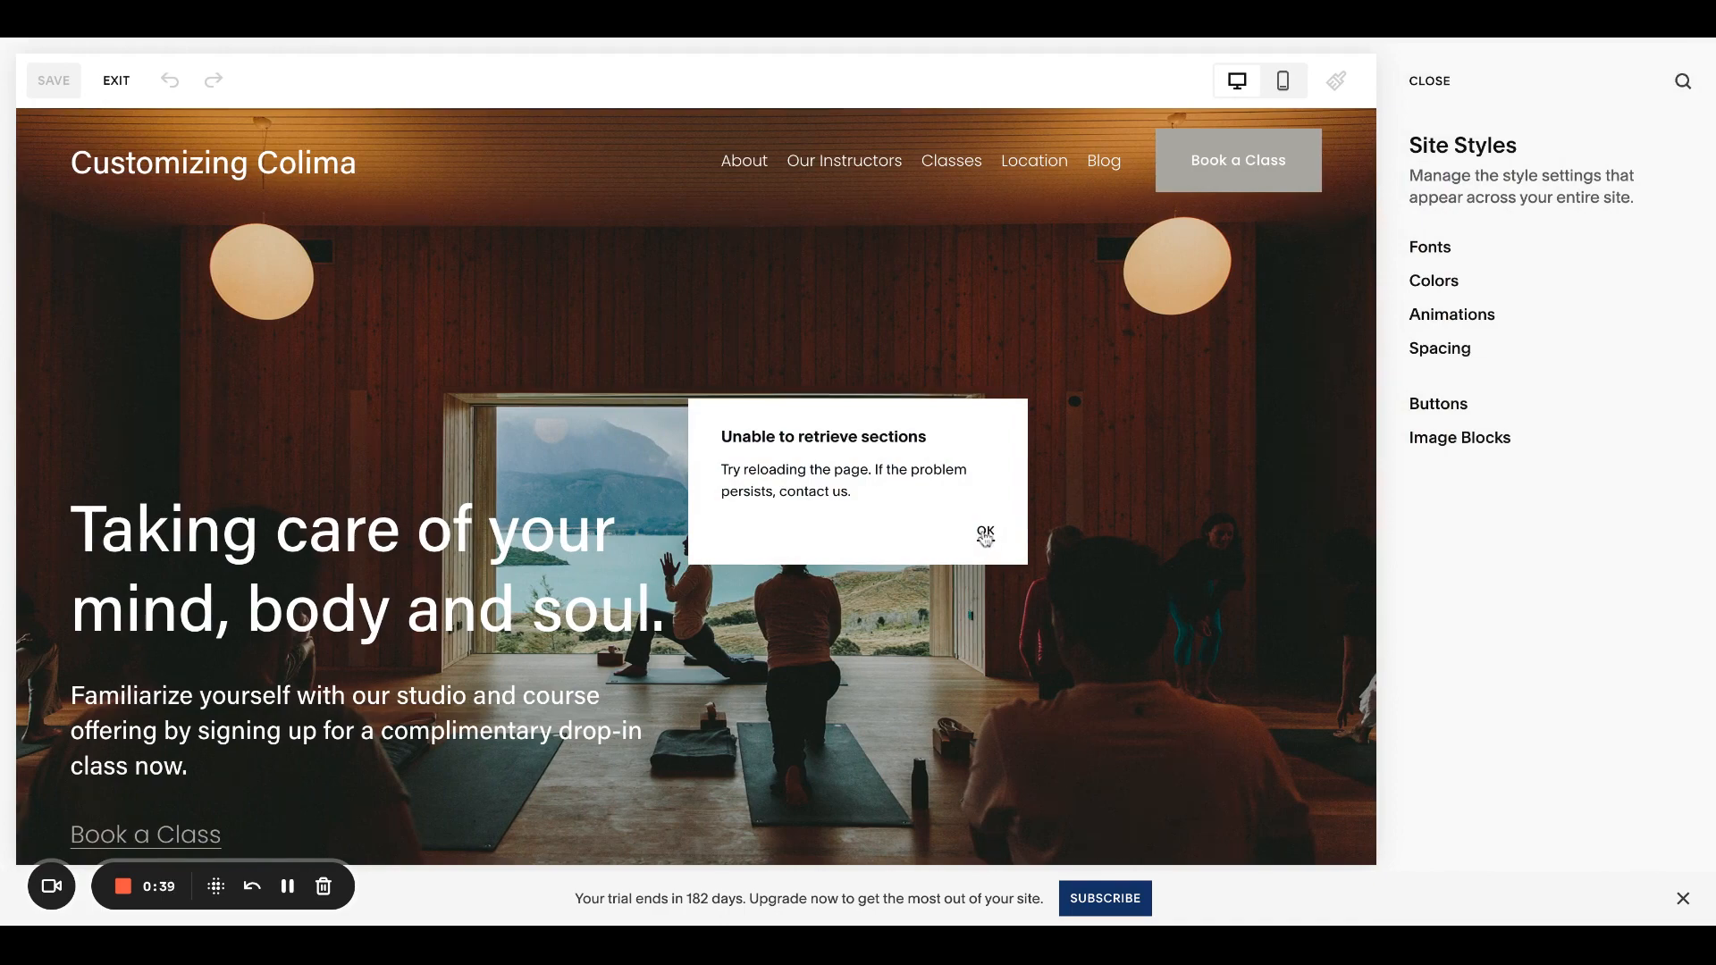
{"action": "left_click", "coordinate": [985, 533]}
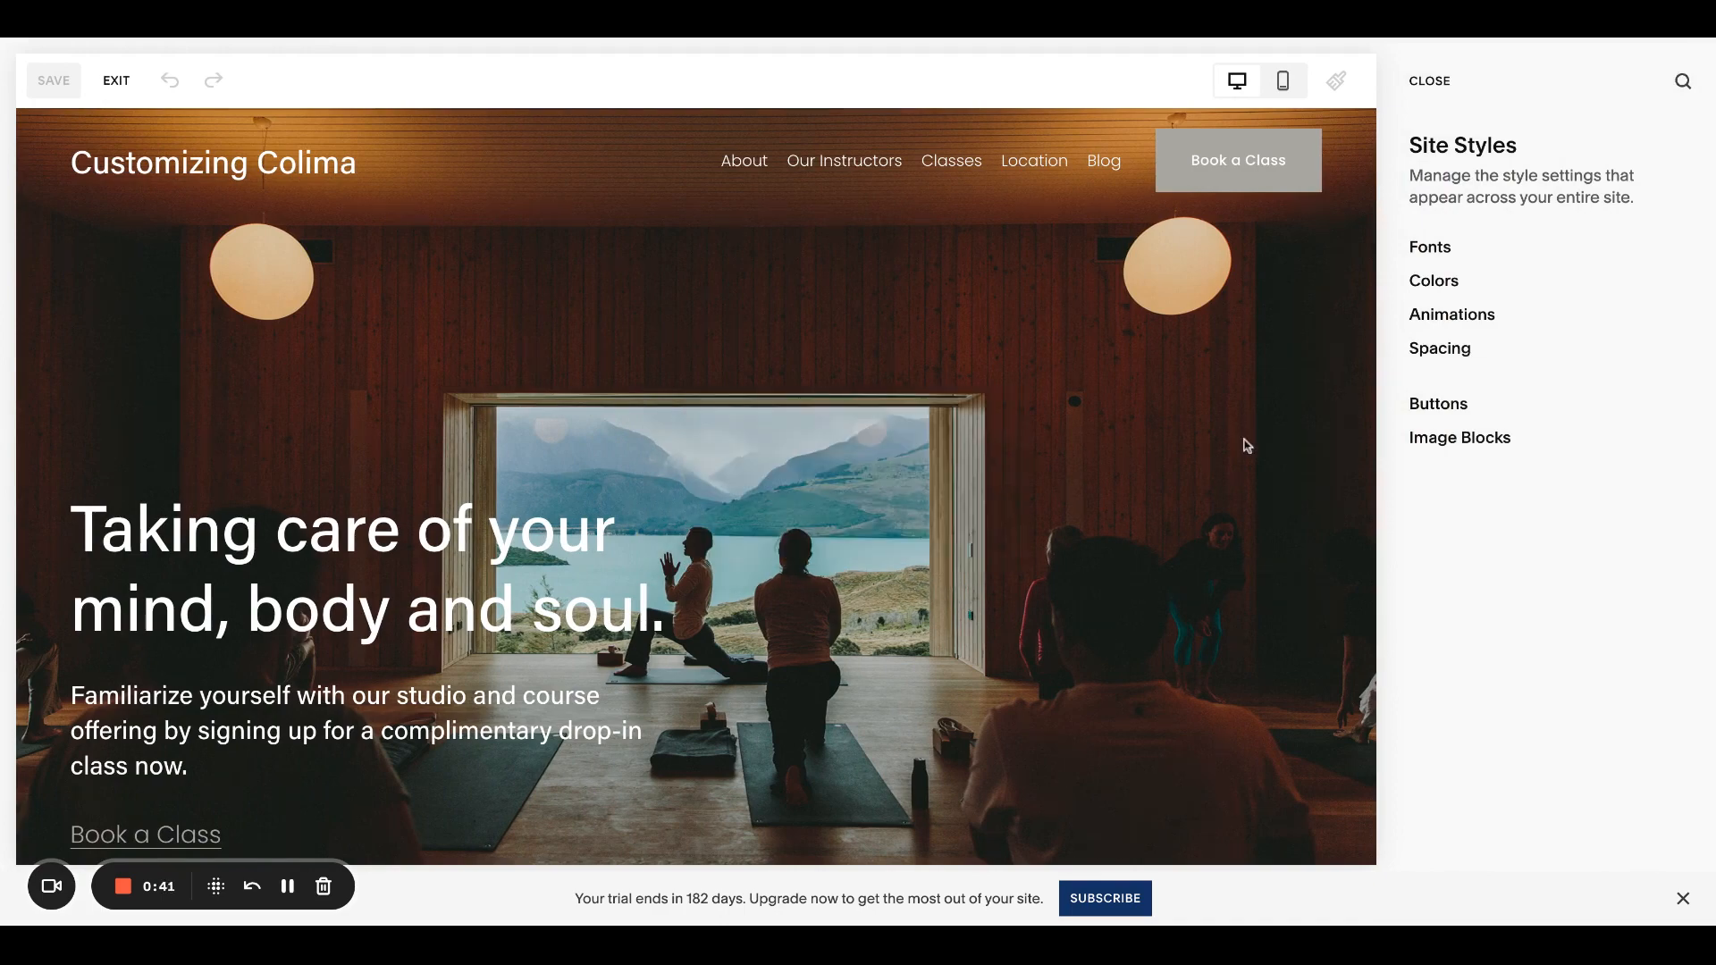
{"action": "left_click", "coordinate": [1457, 284]}
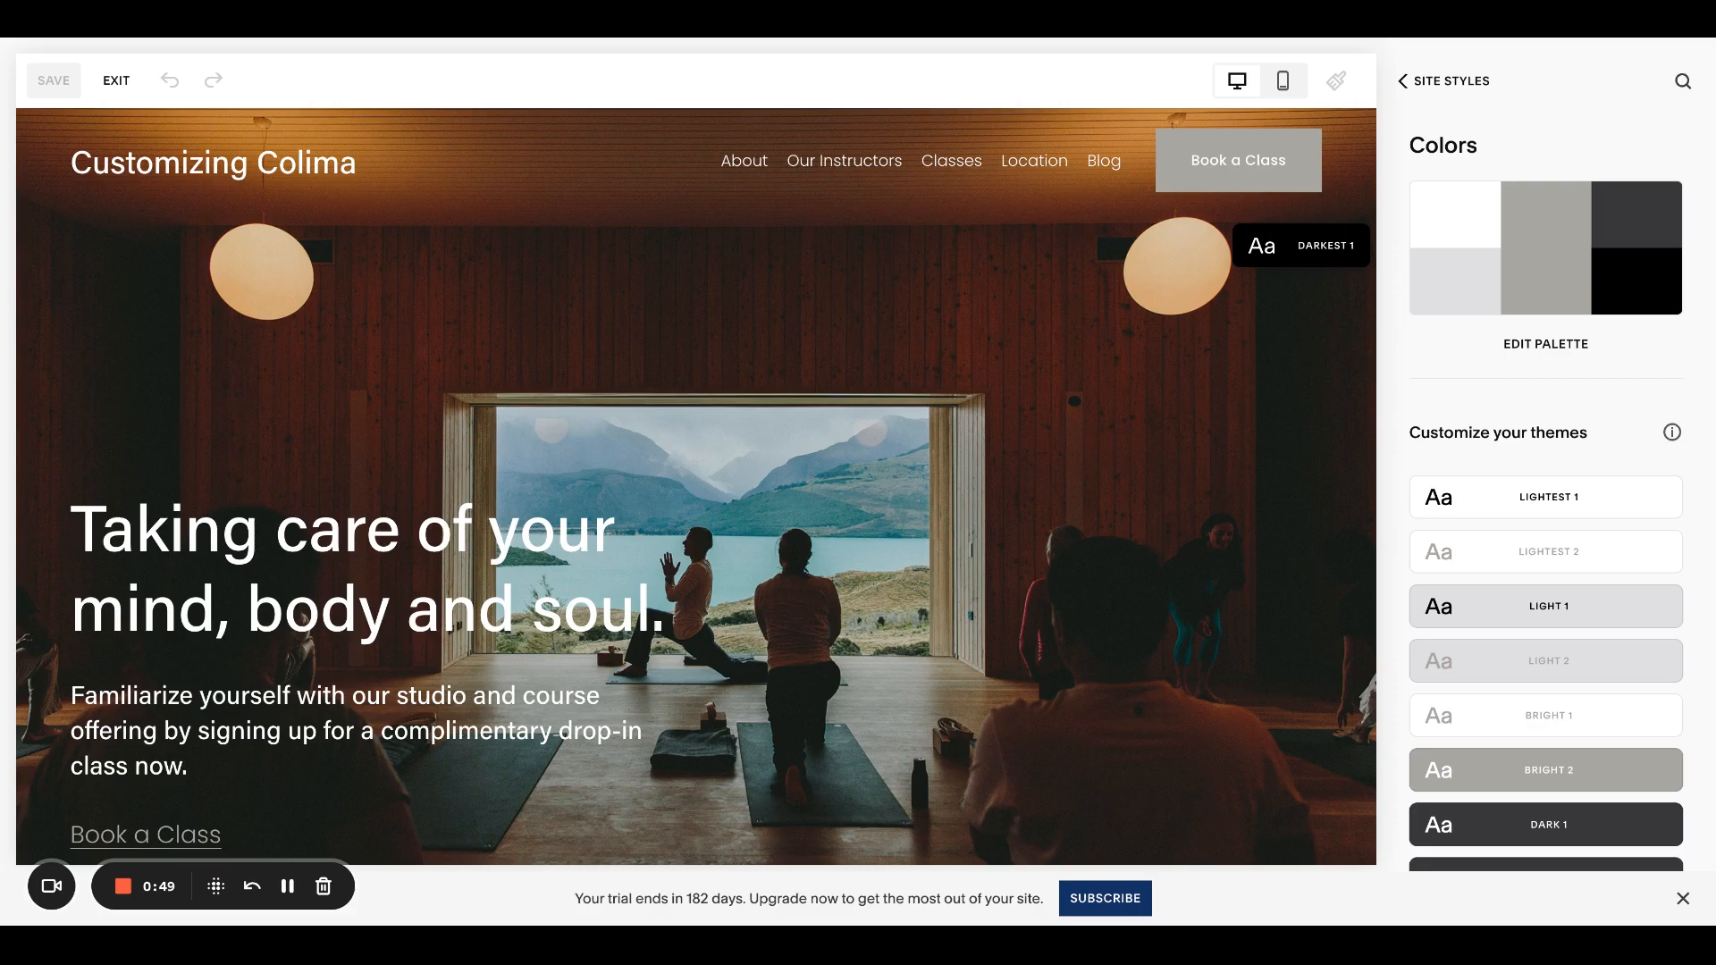
{"action": "left_click", "coordinate": [1547, 345]}
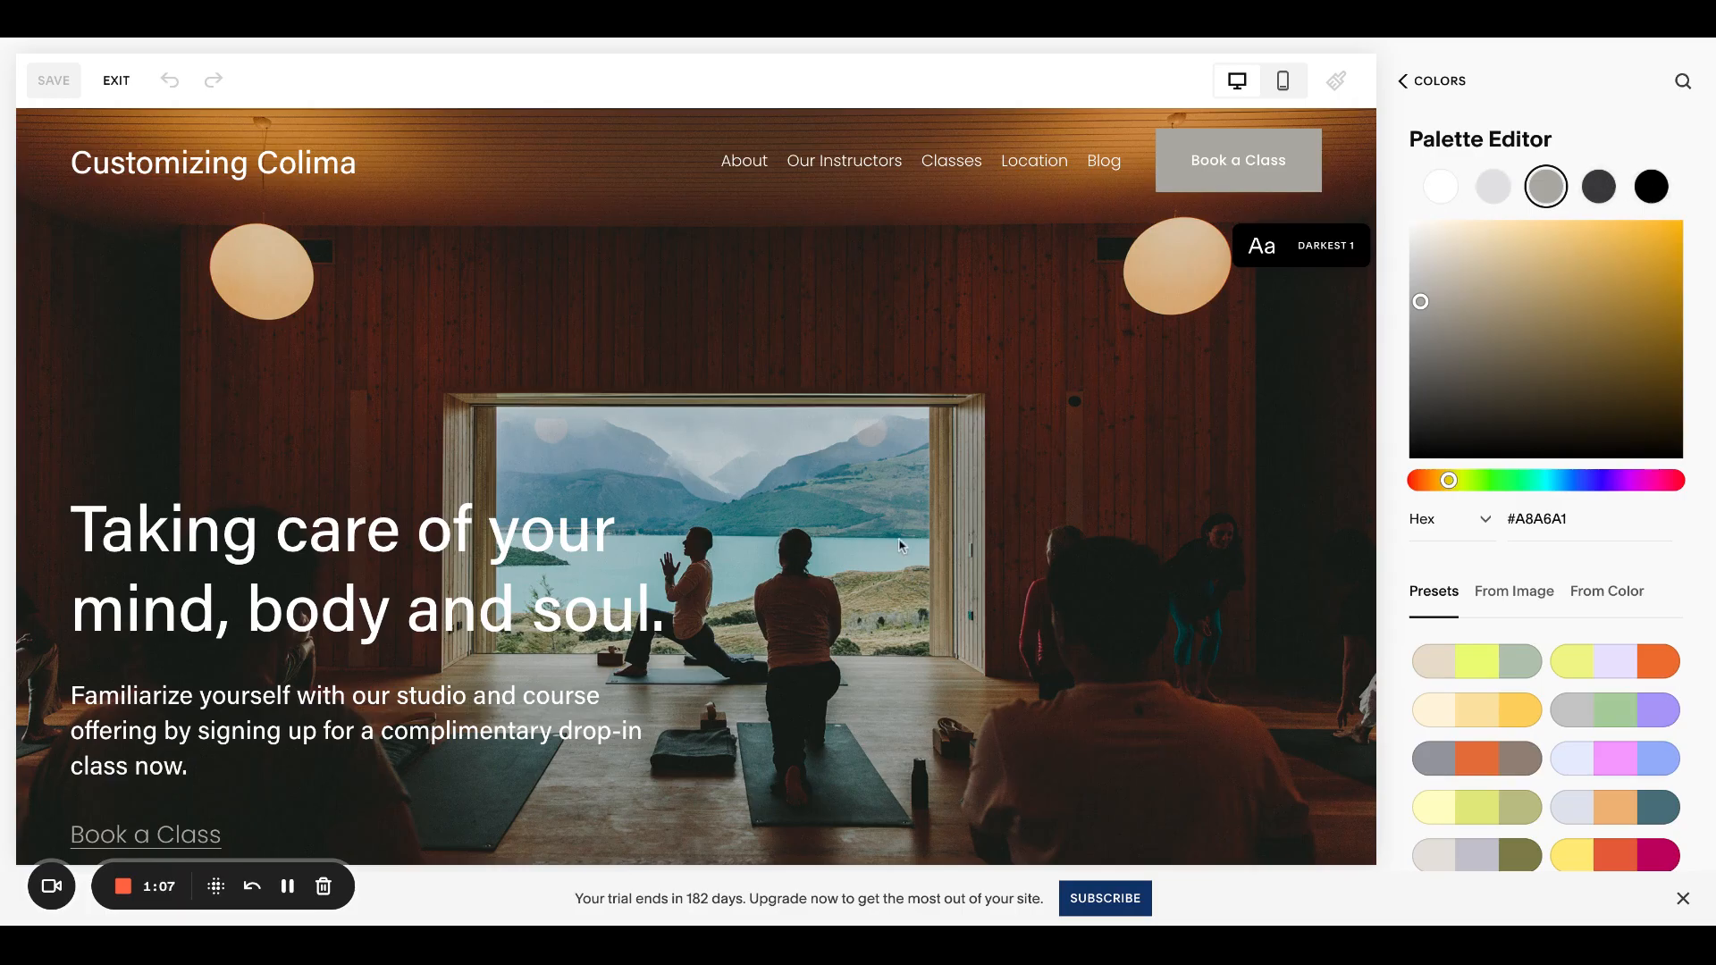
Examine how the current palette colors and section themes are used across the home page
{"action": "scroll", "coordinate": [900, 545], "scroll_direction": "down", "scroll_amount": 7}
{"action": "scroll", "coordinate": [1206, 455], "scroll_direction": "down", "scroll_amount": 5}
{"action": "scroll", "coordinate": [1206, 456], "scroll_direction": "up", "scroll_amount": 7}
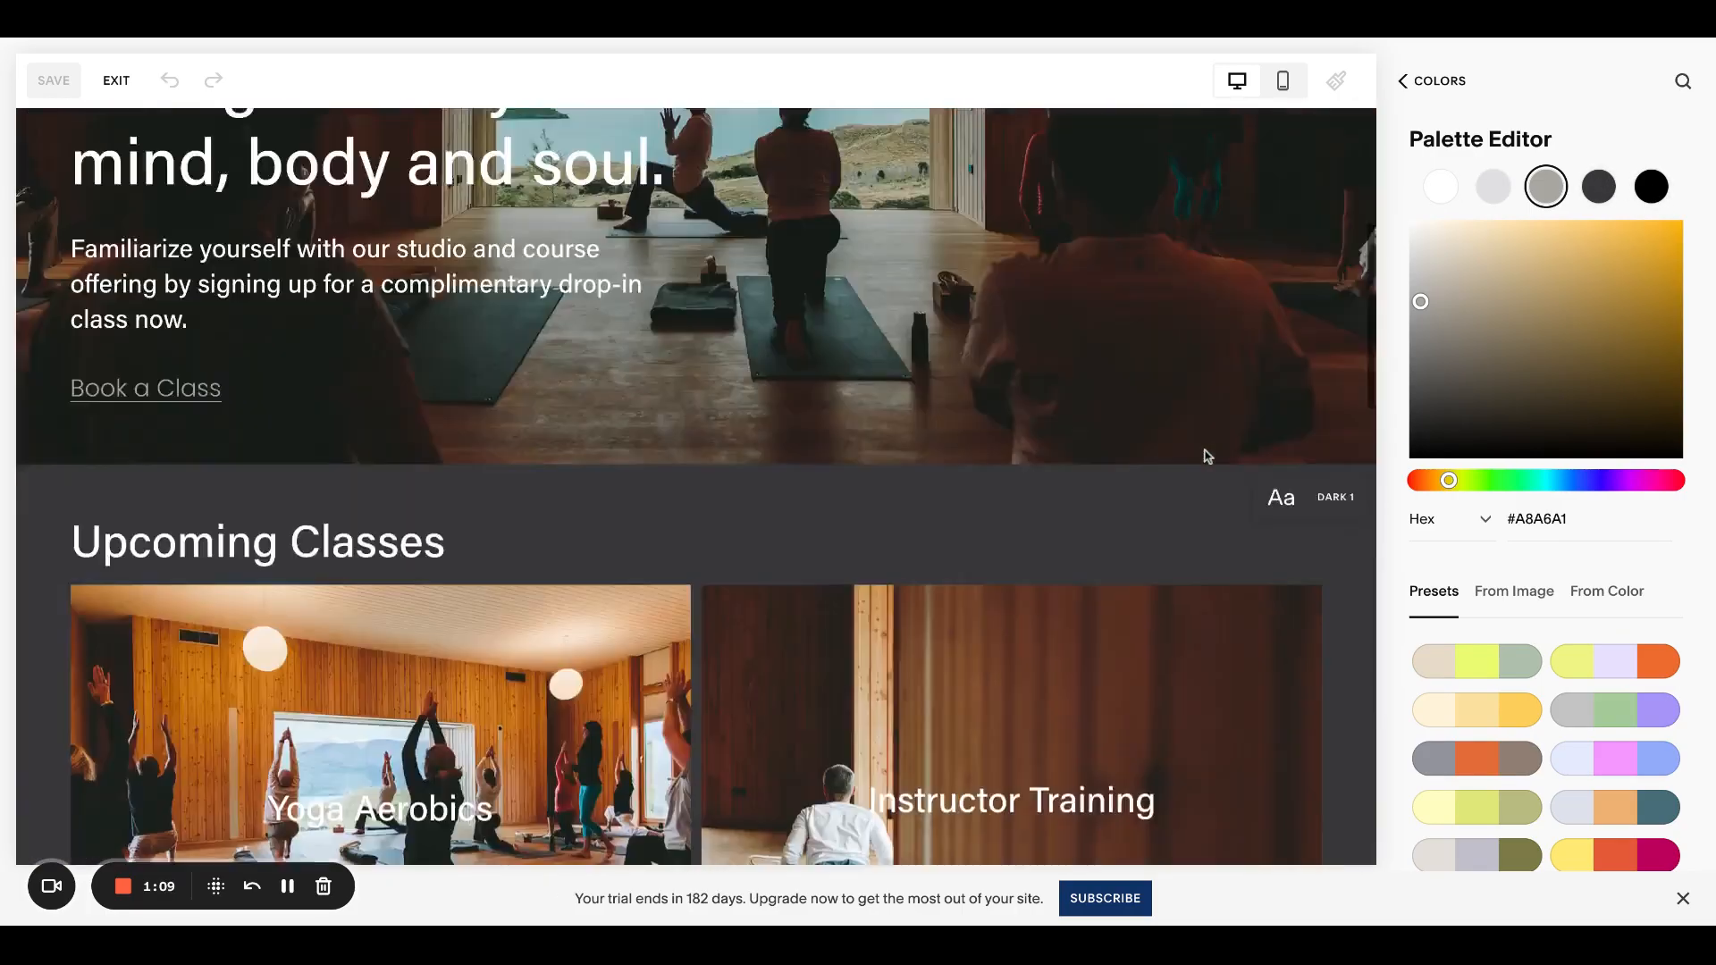
{"action": "scroll", "coordinate": [1207, 456], "scroll_direction": "up", "scroll_amount": 5}
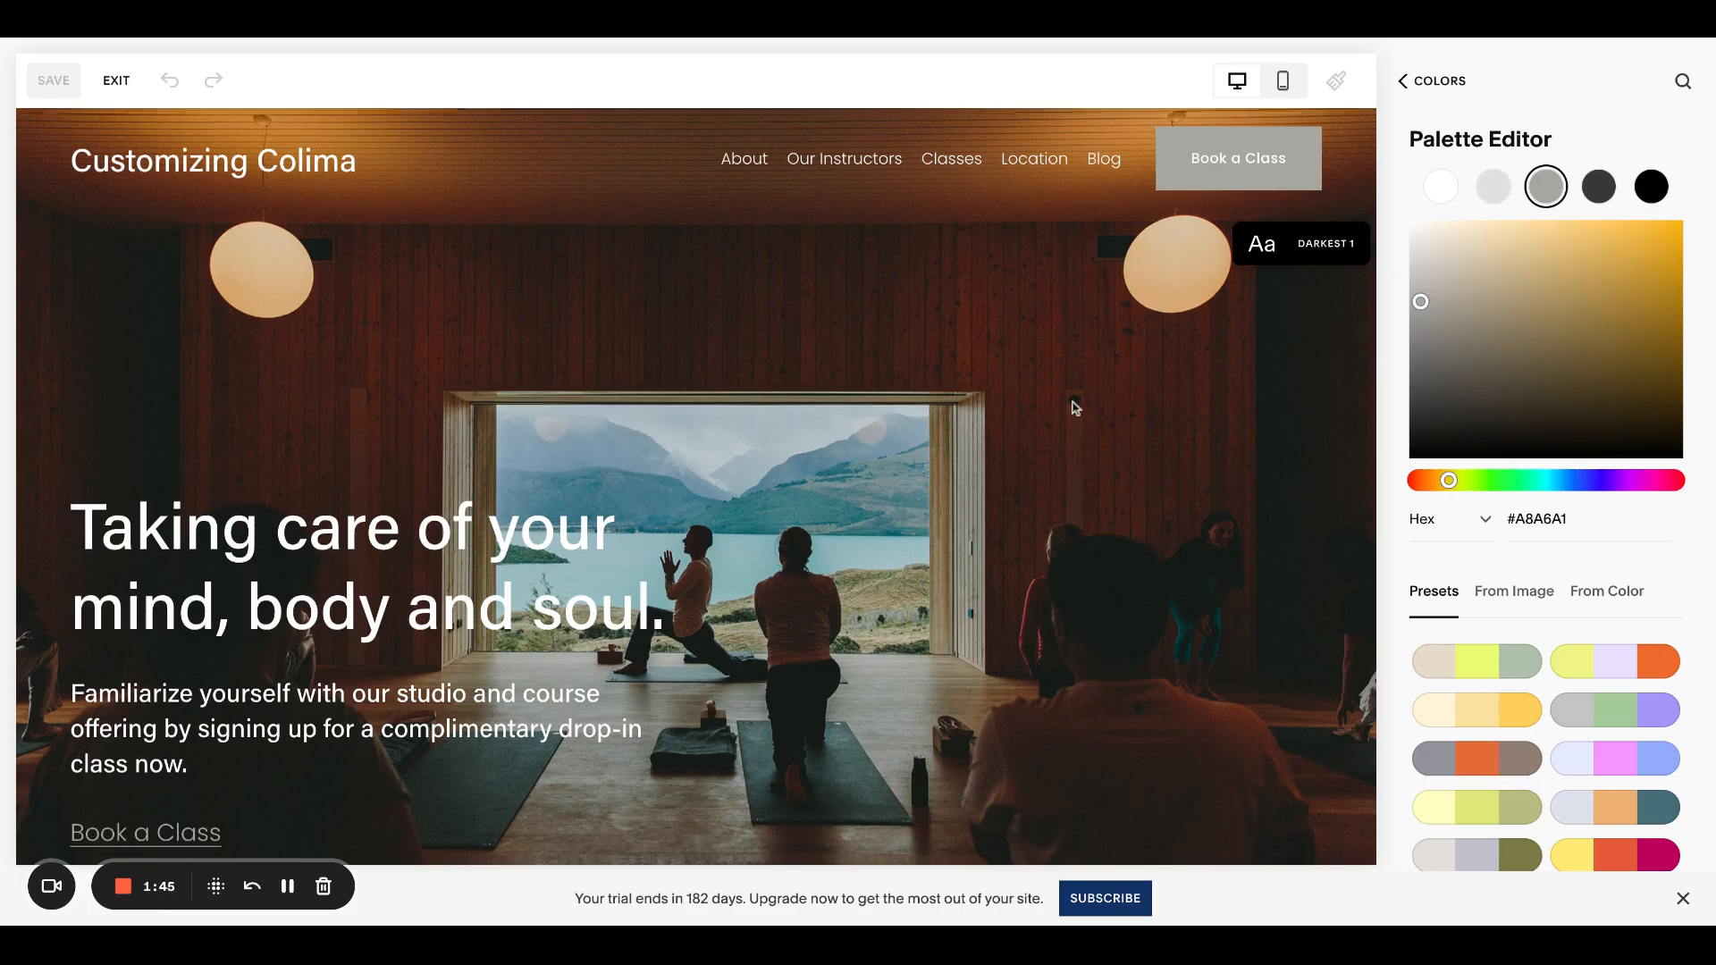
{"action": "scroll", "coordinate": [1081, 393], "scroll_direction": "down", "scroll_amount": 7}
{"action": "scroll", "coordinate": [1041, 286], "scroll_direction": "down", "scroll_amount": 10}
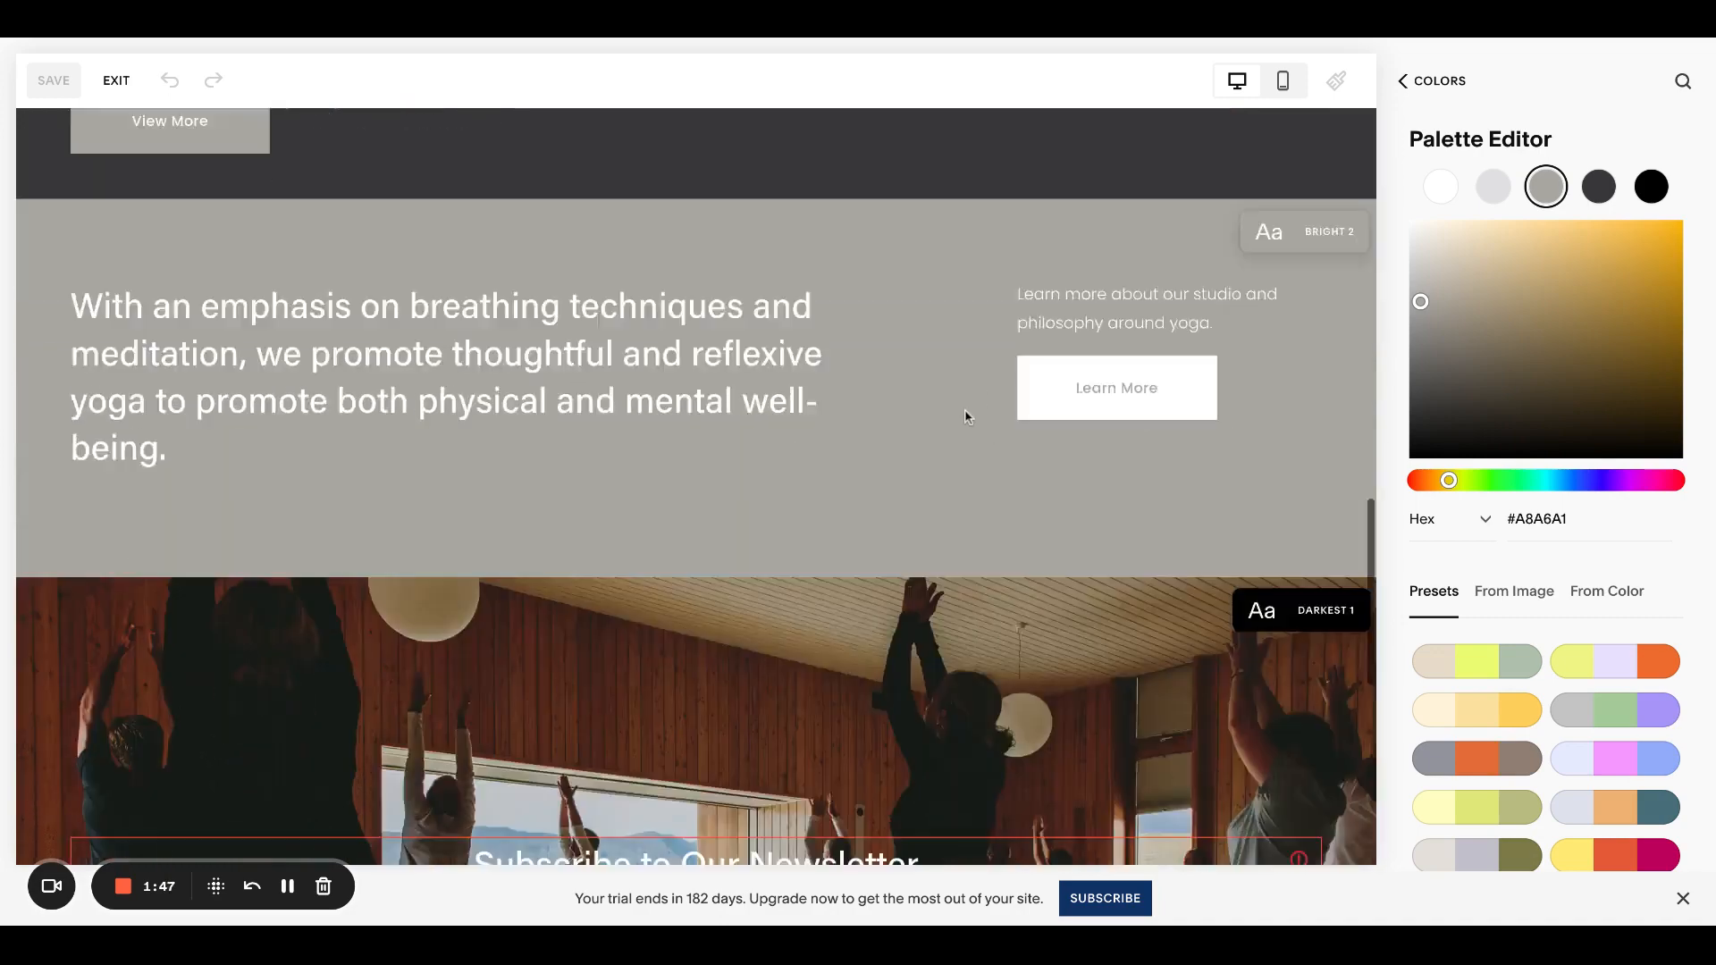
{"action": "scroll", "coordinate": [967, 417], "scroll_direction": "up", "scroll_amount": 15}
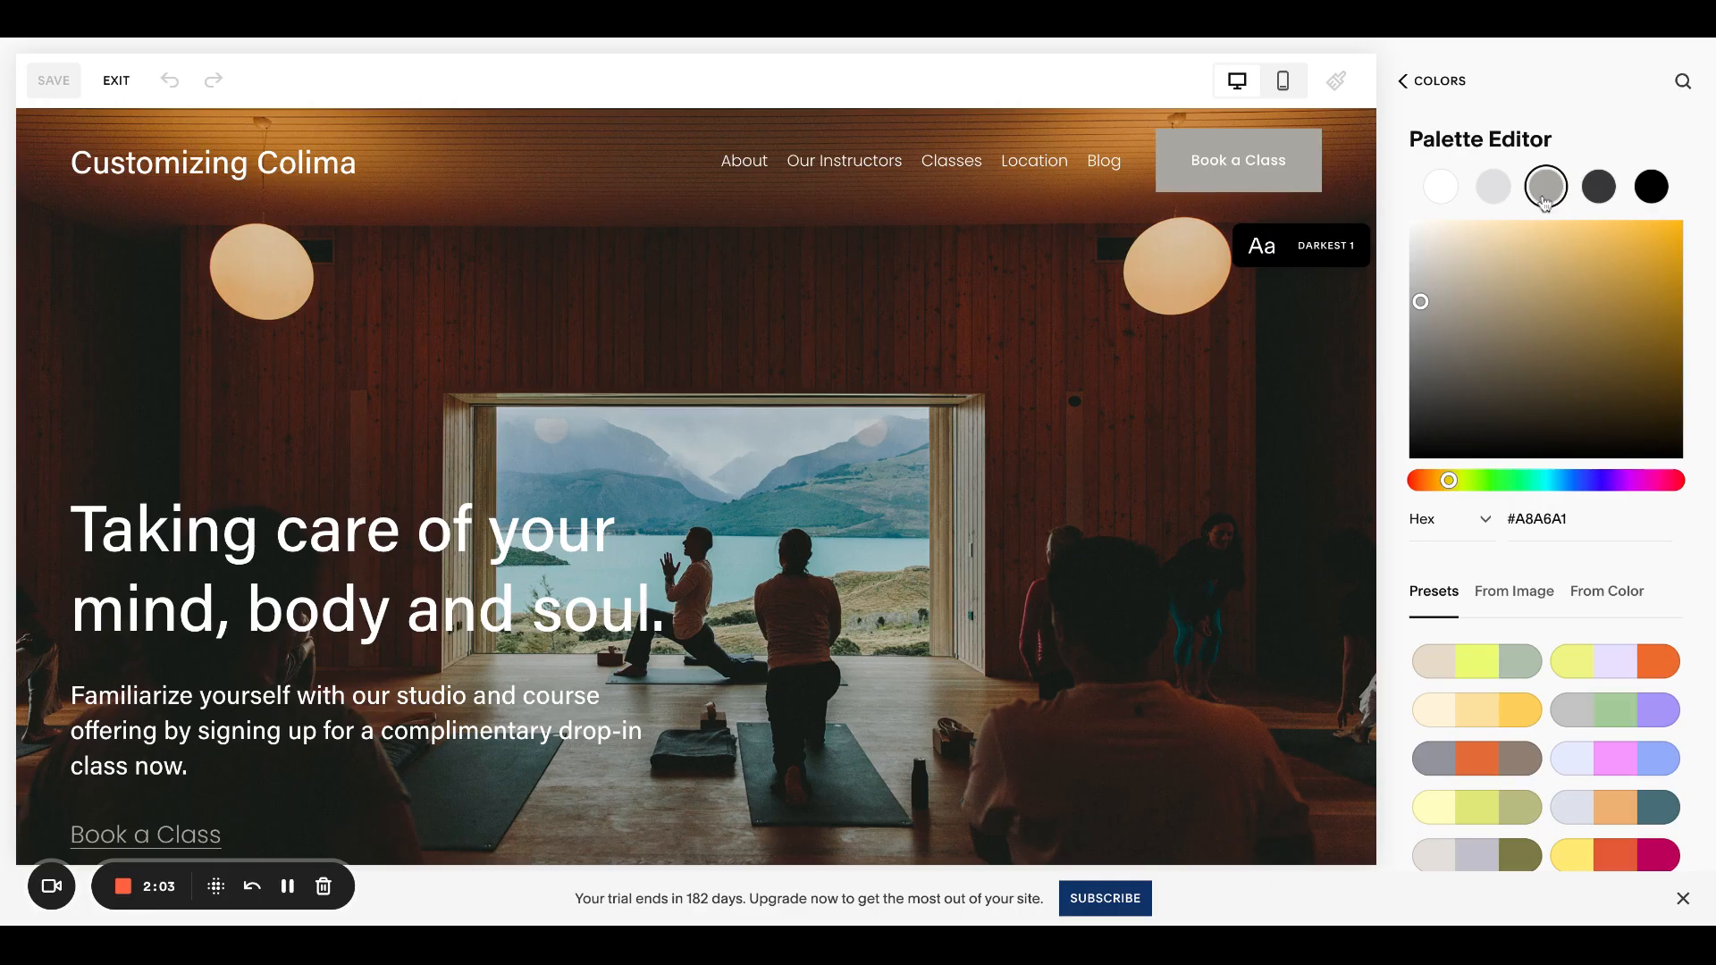
{"action": "scroll", "coordinate": [1264, 423], "scroll_direction": "down", "scroll_amount": 10}
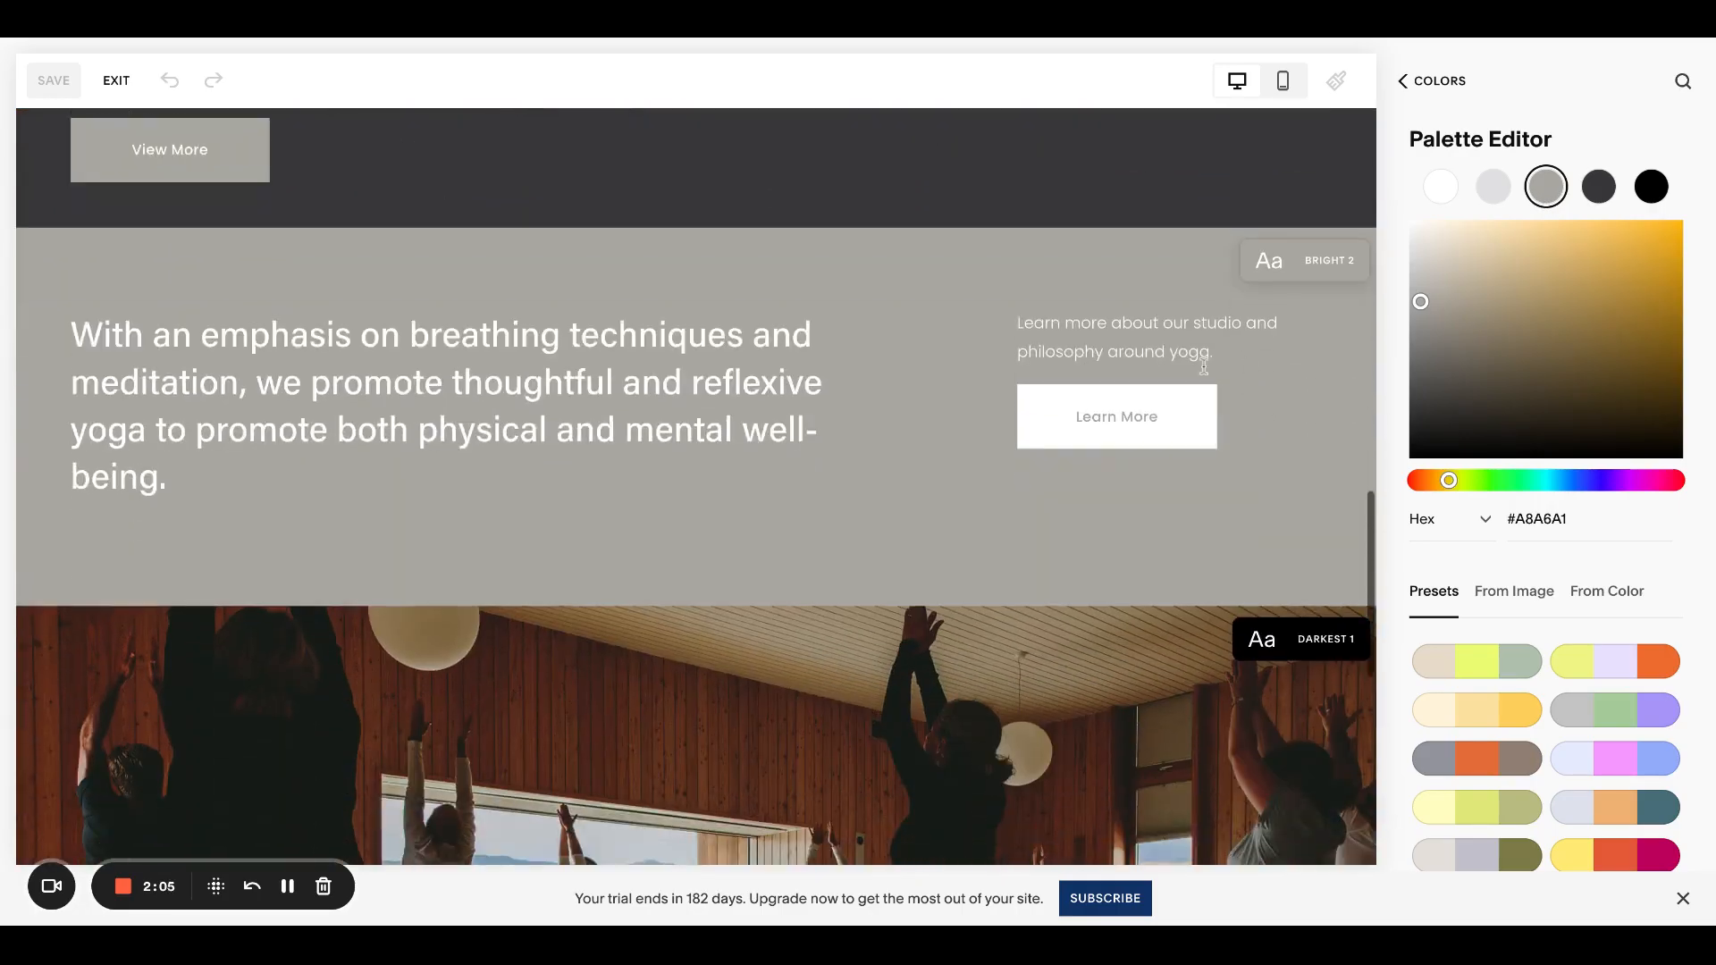
{"action": "scroll", "coordinate": [1261, 513], "scroll_direction": "up", "scroll_amount": 10}
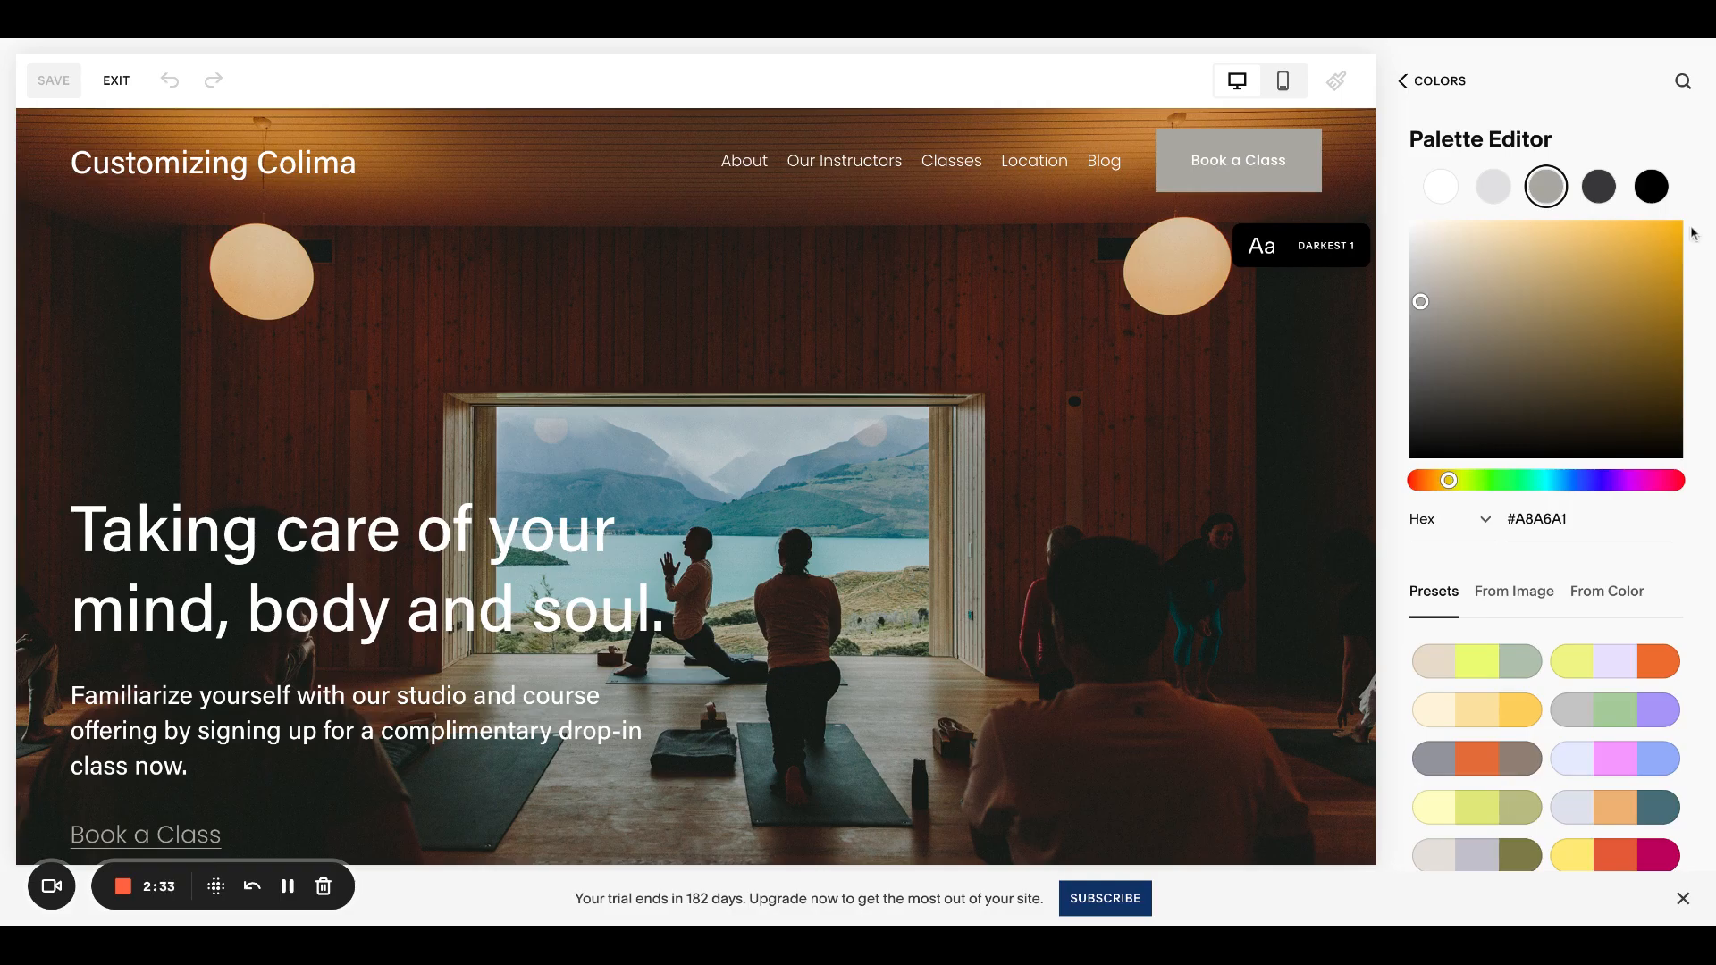
Select the light gray palette color and view the available color code formats
{"action": "left_click", "coordinate": [1484, 199]}
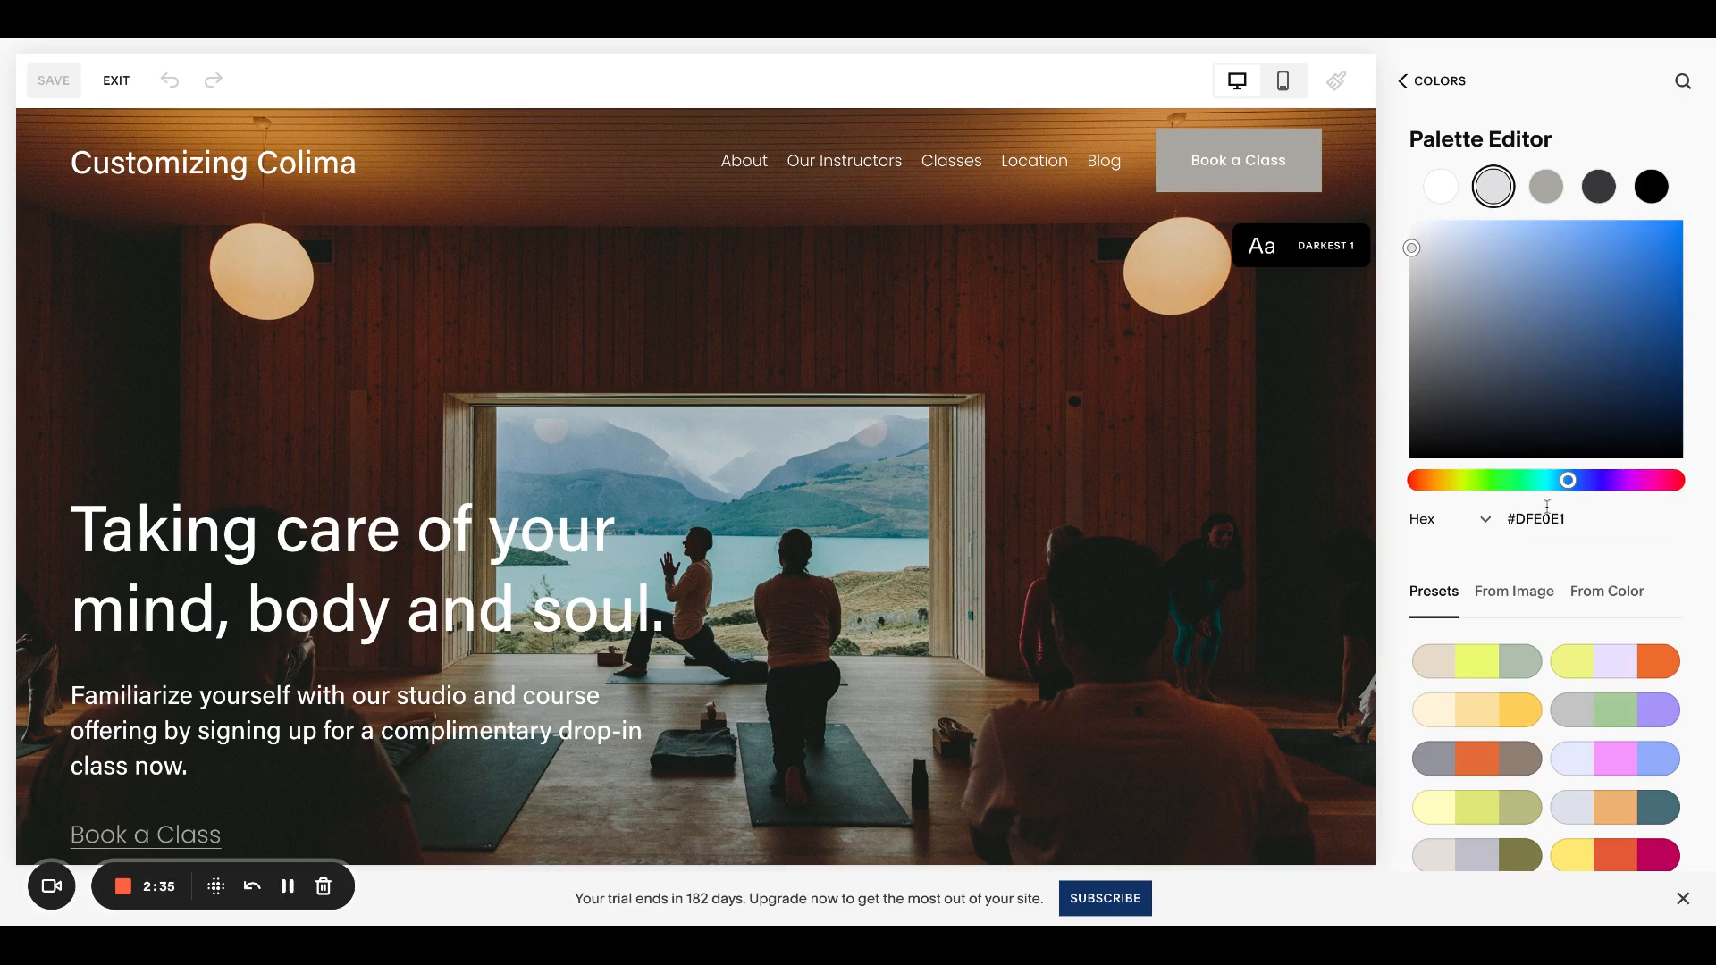
{"action": "left_click", "coordinate": [1483, 521]}
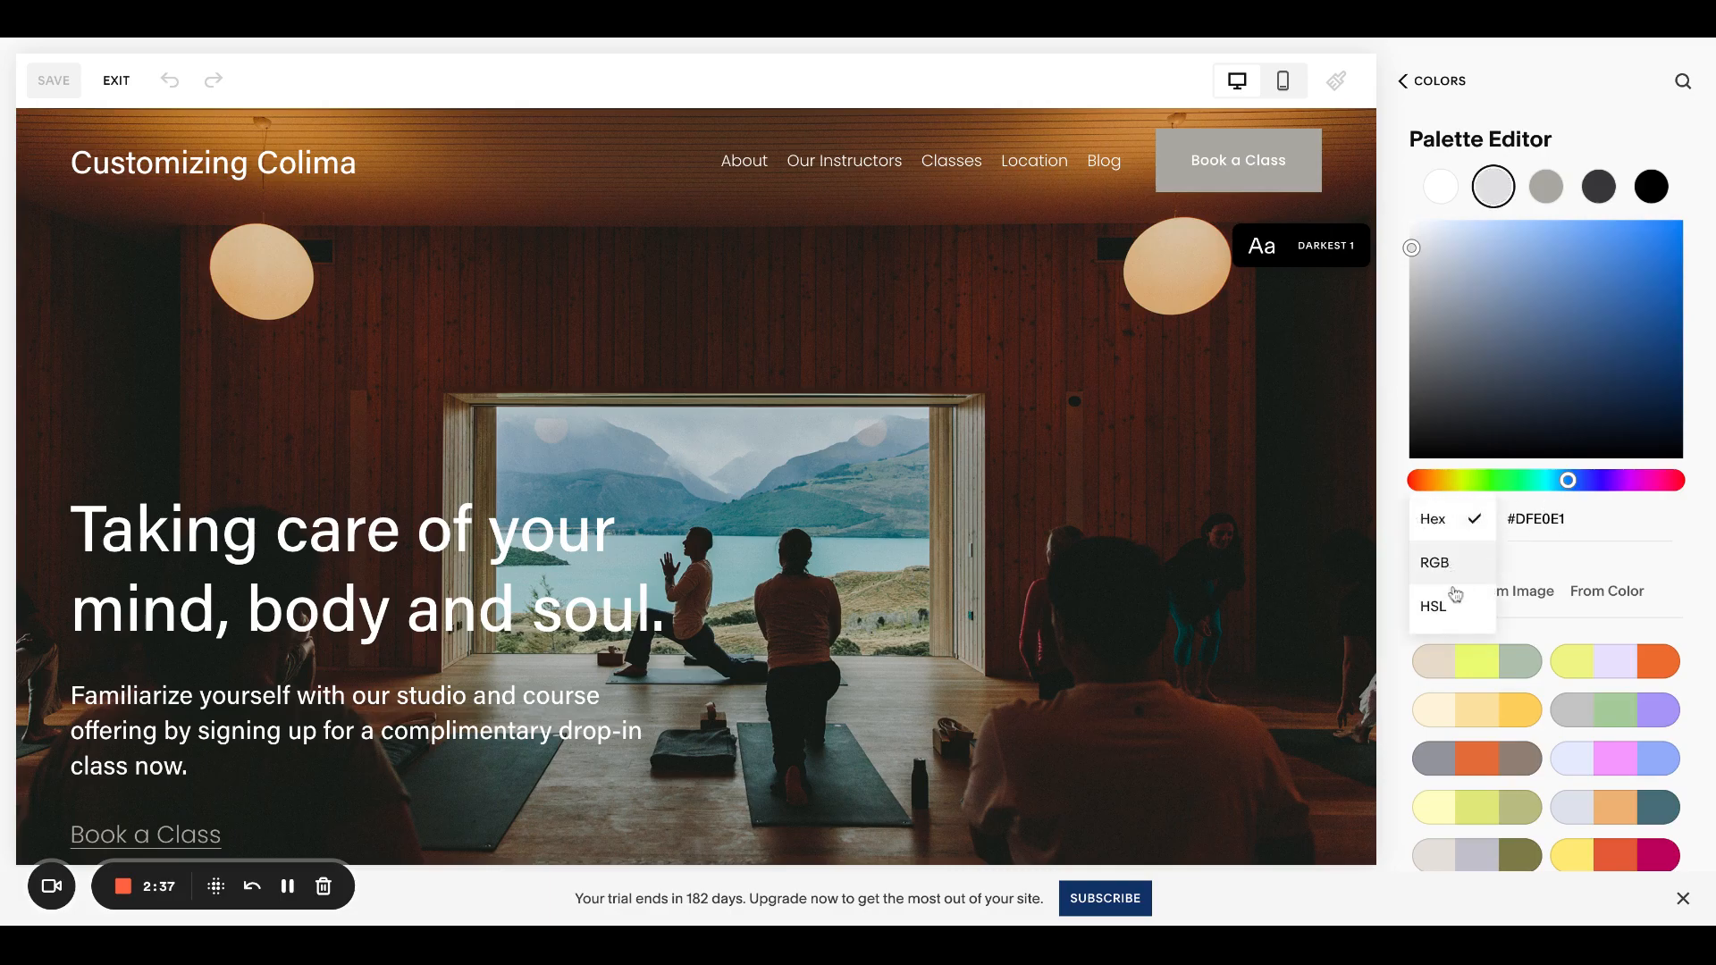
{"action": "left_click", "coordinate": [1688, 526]}
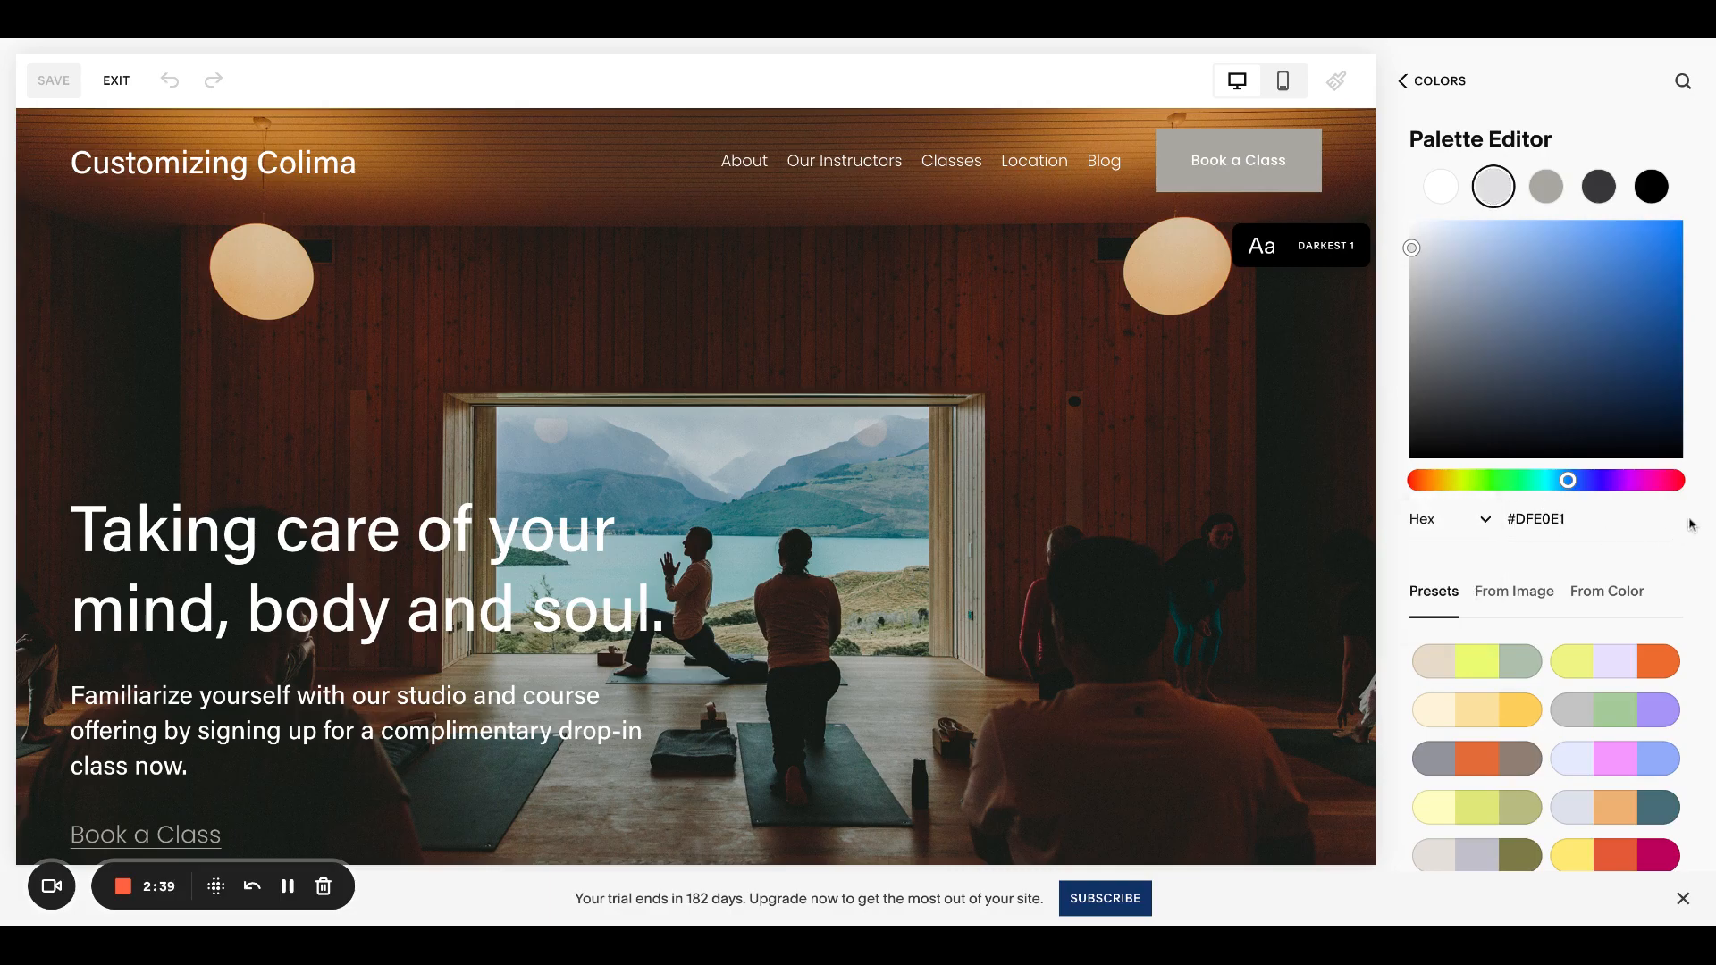
Try the preset palette of light gray, taupe and dark brown and preview it down the whole home page
{"action": "scroll", "coordinate": [1691, 525], "scroll_direction": "down", "scroll_amount": 5}
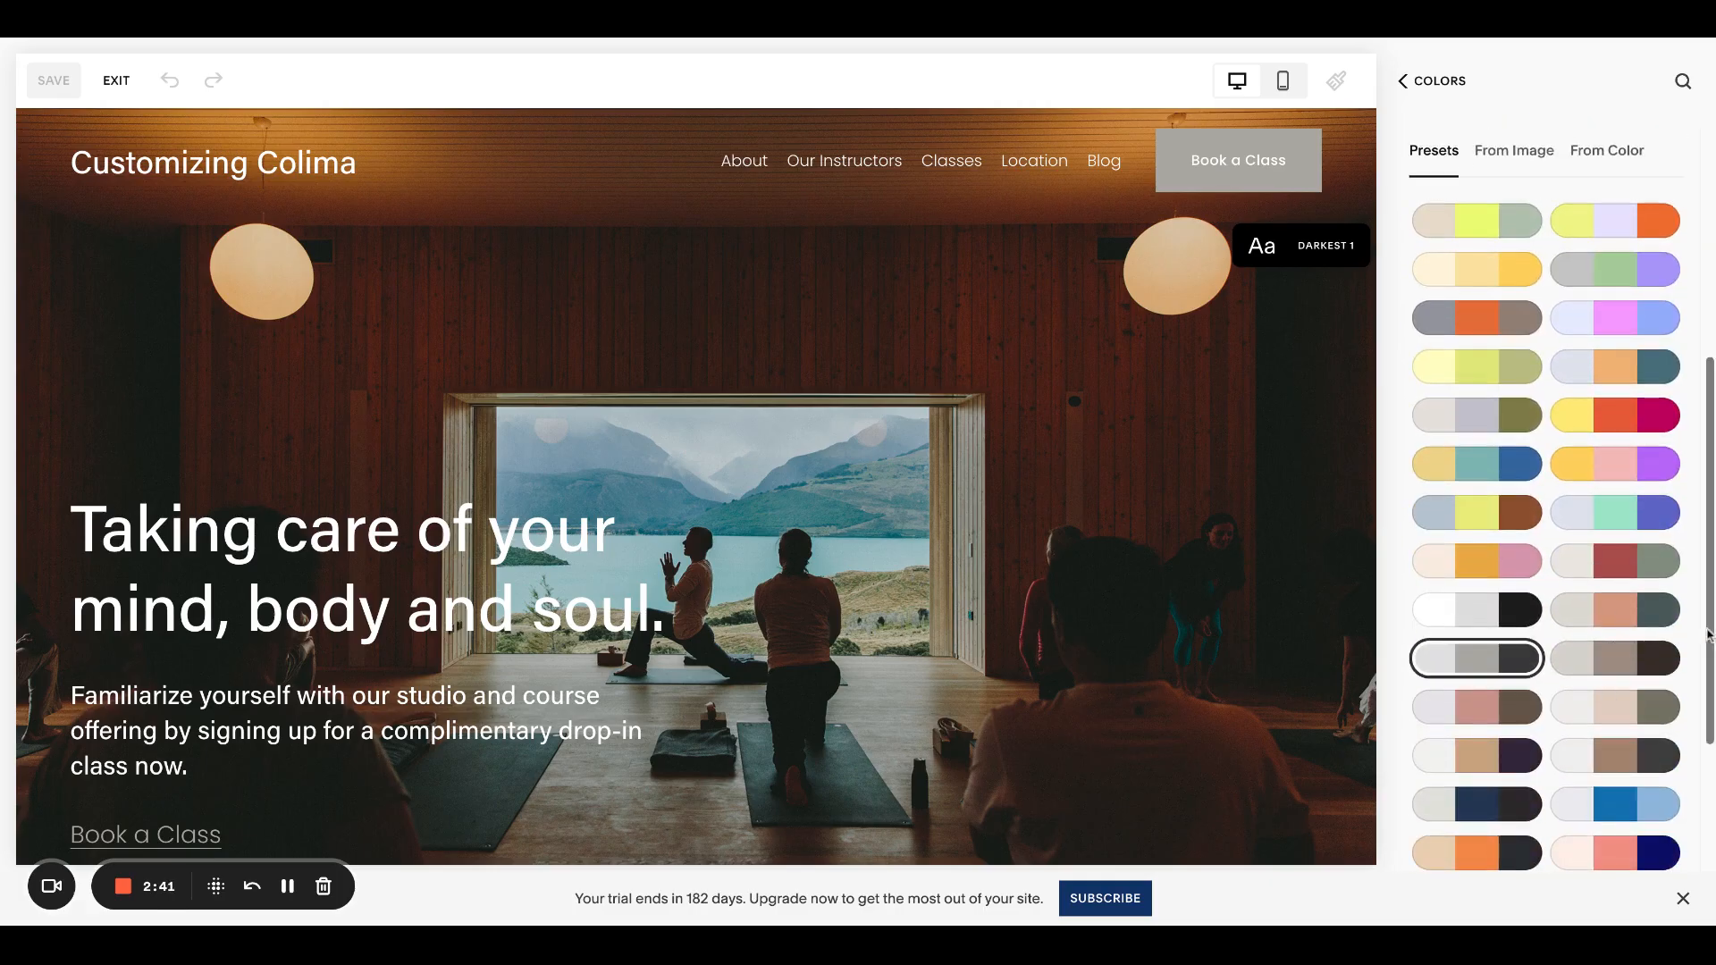
{"action": "scroll", "coordinate": [1679, 655], "scroll_direction": "down", "scroll_amount": 2}
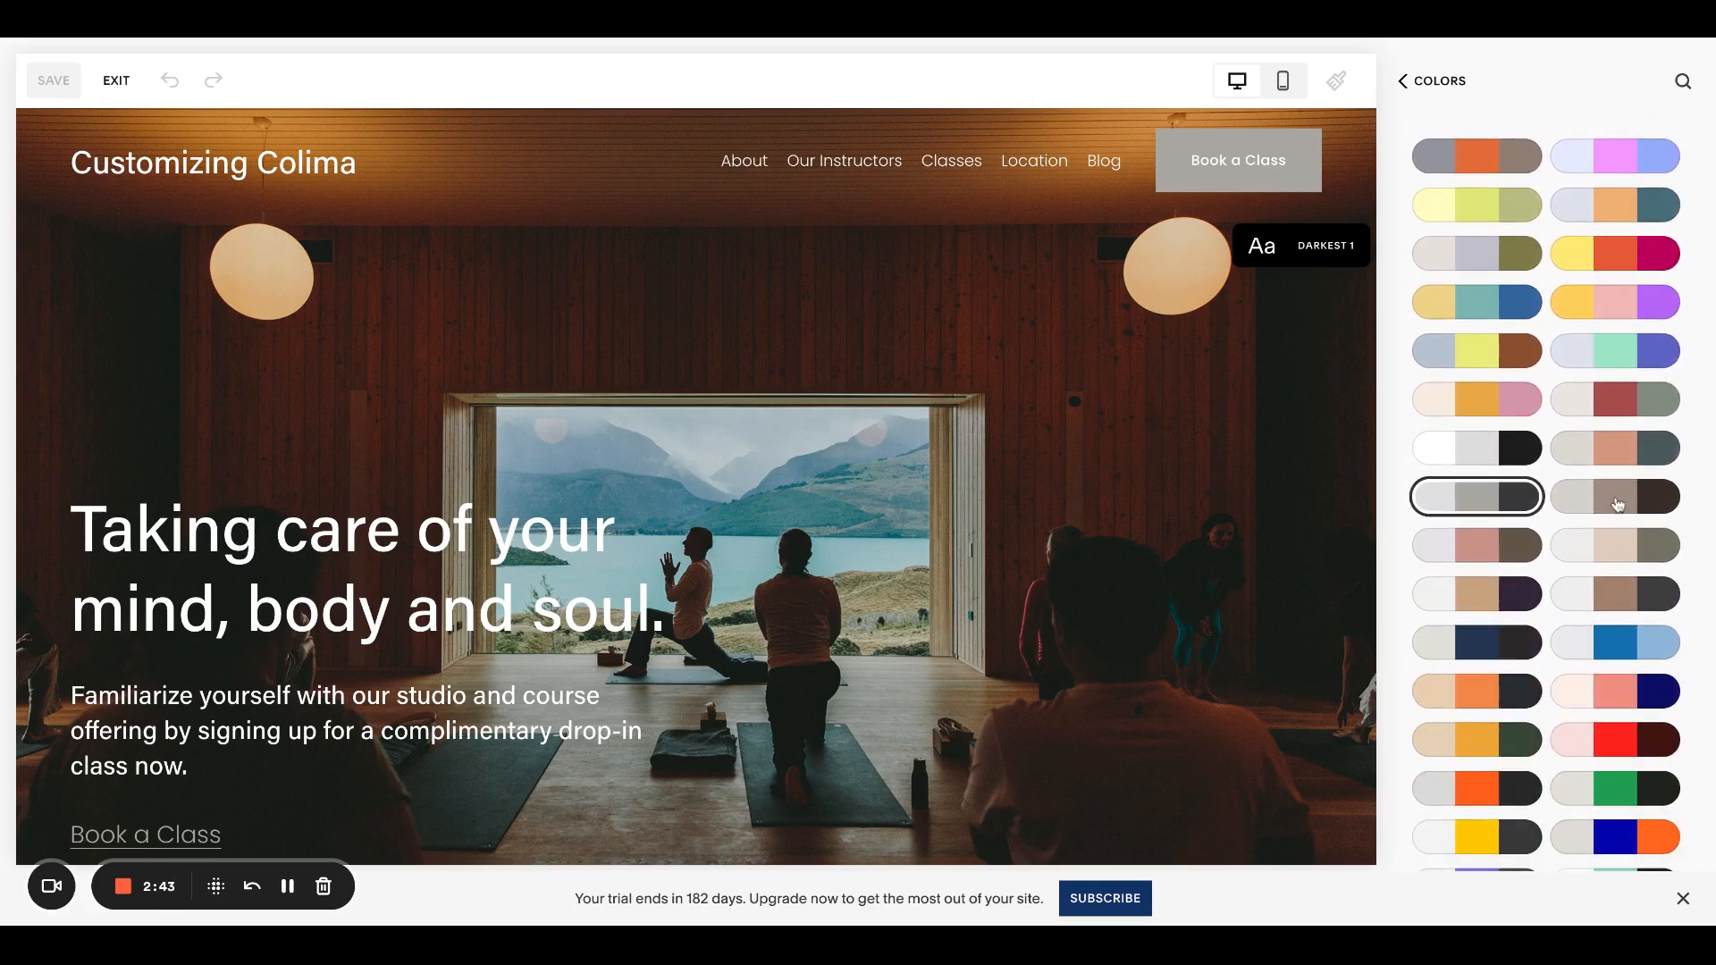
{"action": "left_click", "coordinate": [1618, 505]}
{"action": "scroll", "coordinate": [1072, 526], "scroll_direction": "down", "scroll_amount": 15}
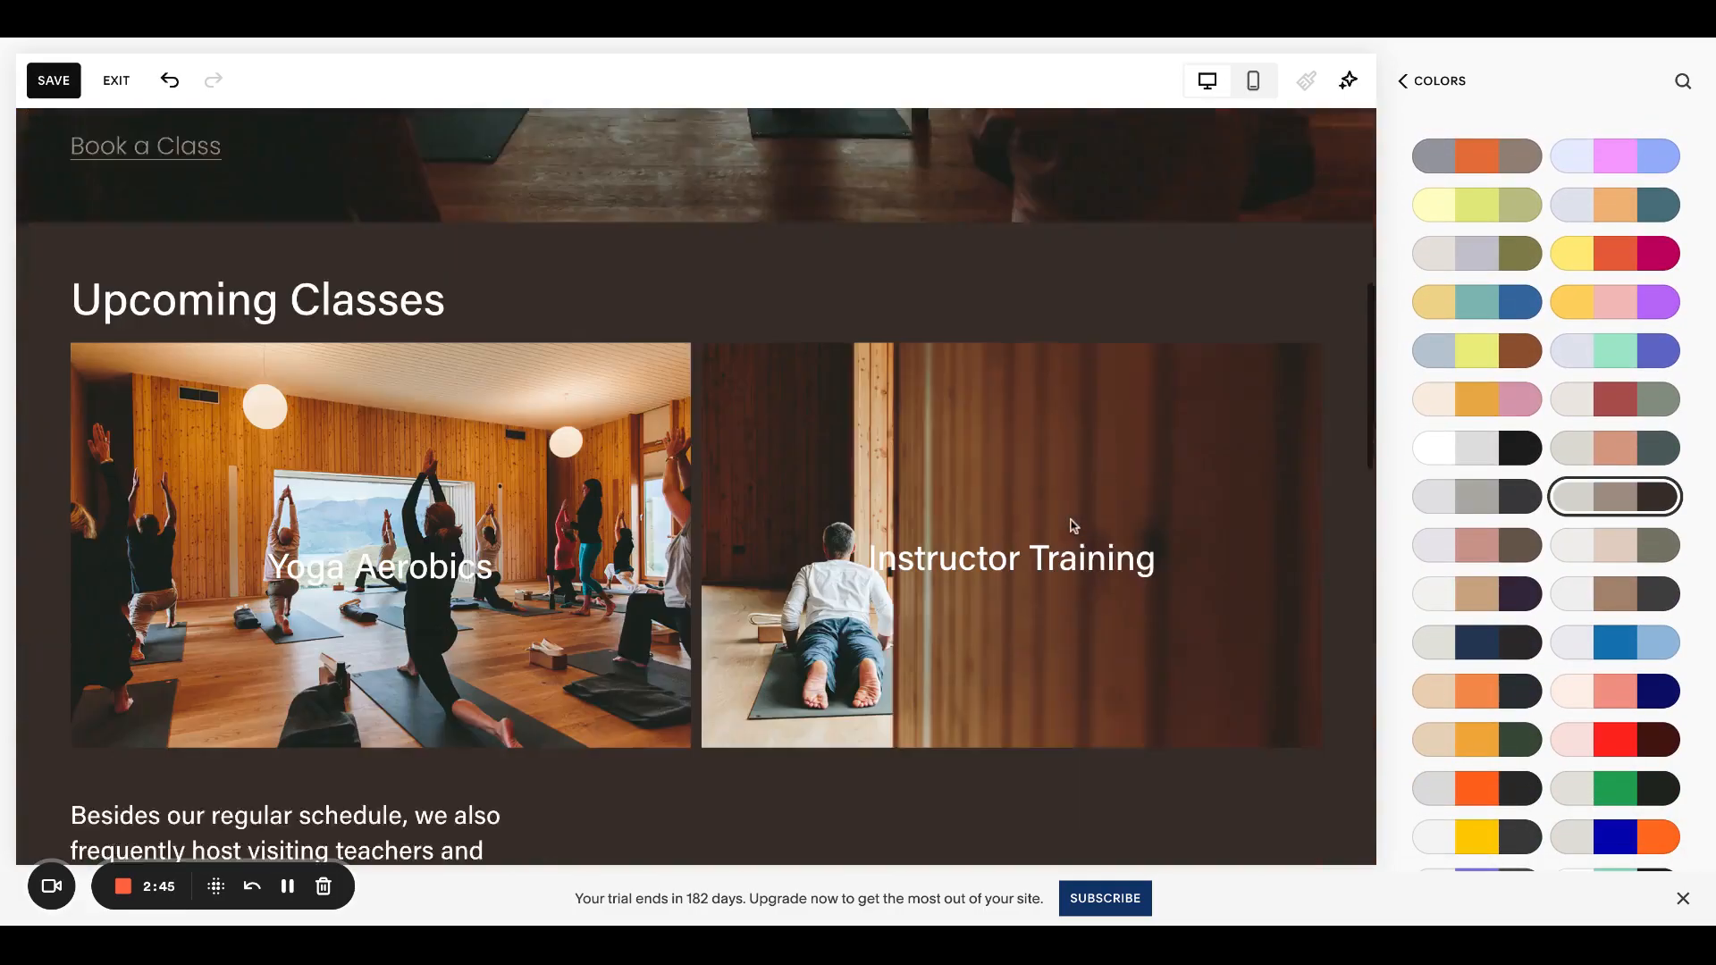
{"action": "scroll", "coordinate": [1073, 527], "scroll_direction": "down", "scroll_amount": 8}
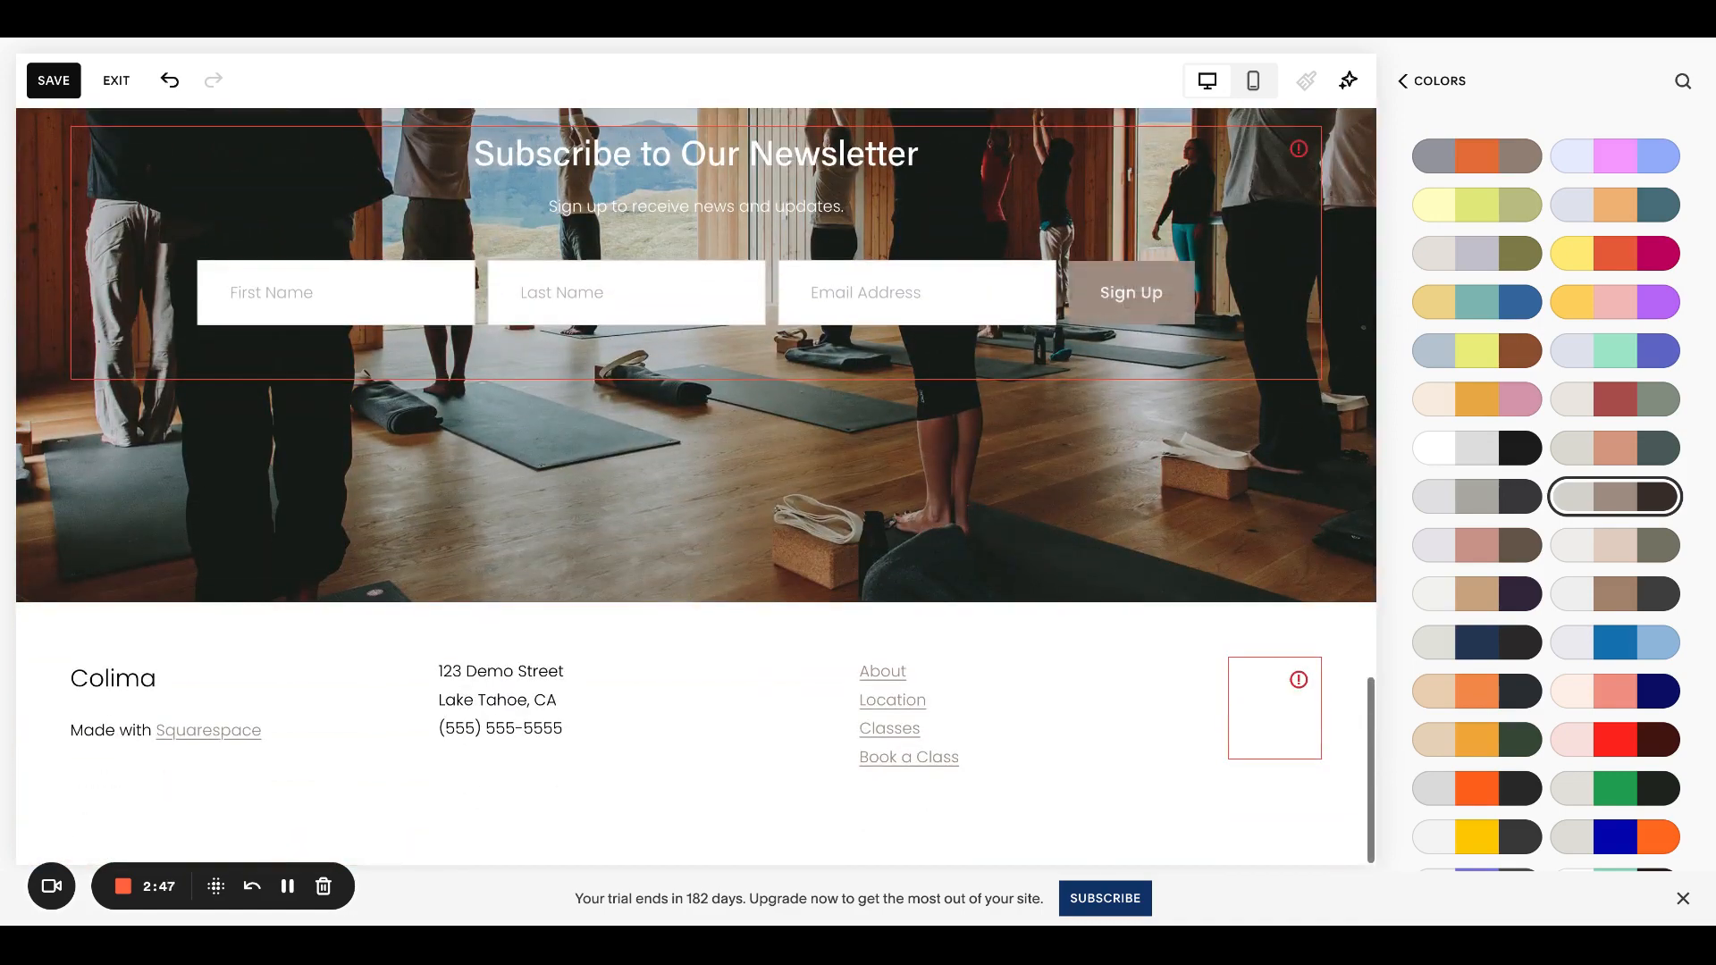
{"action": "scroll", "coordinate": [1073, 526], "scroll_direction": "up", "scroll_amount": 20}
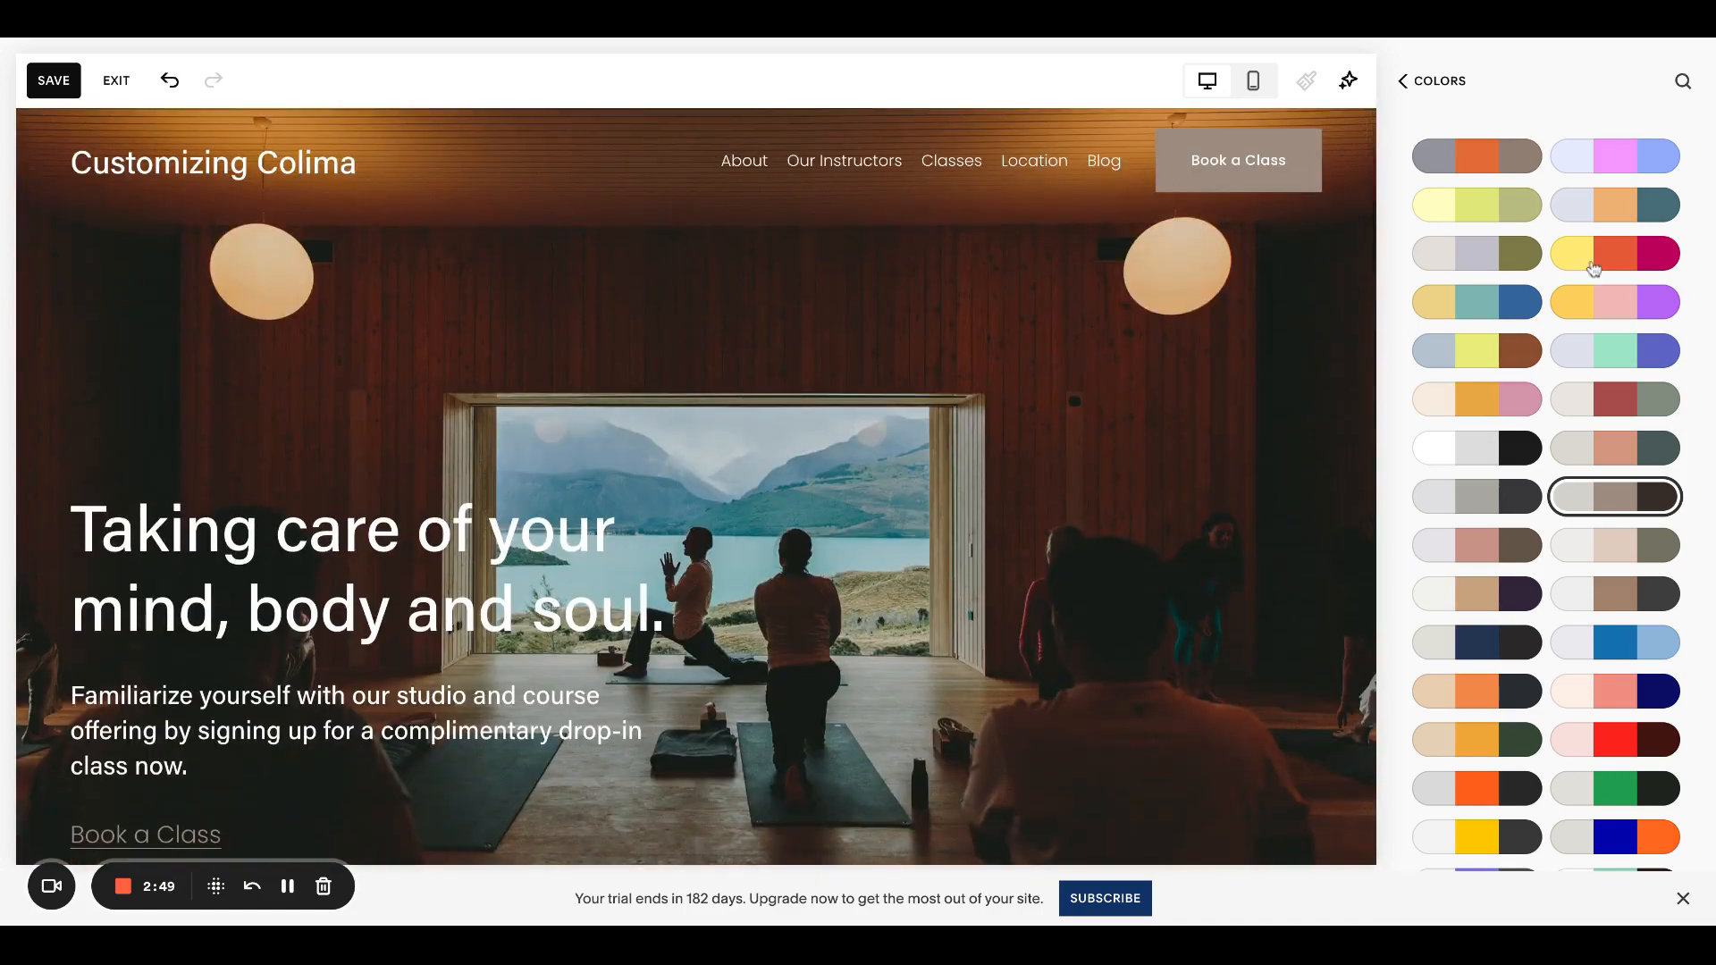
Apply the preset palette of off-white, beige and olive green and check it on the home page sections
{"action": "left_click", "coordinate": [1631, 550]}
{"action": "scroll", "coordinate": [1290, 570], "scroll_direction": "down", "scroll_amount": 5}
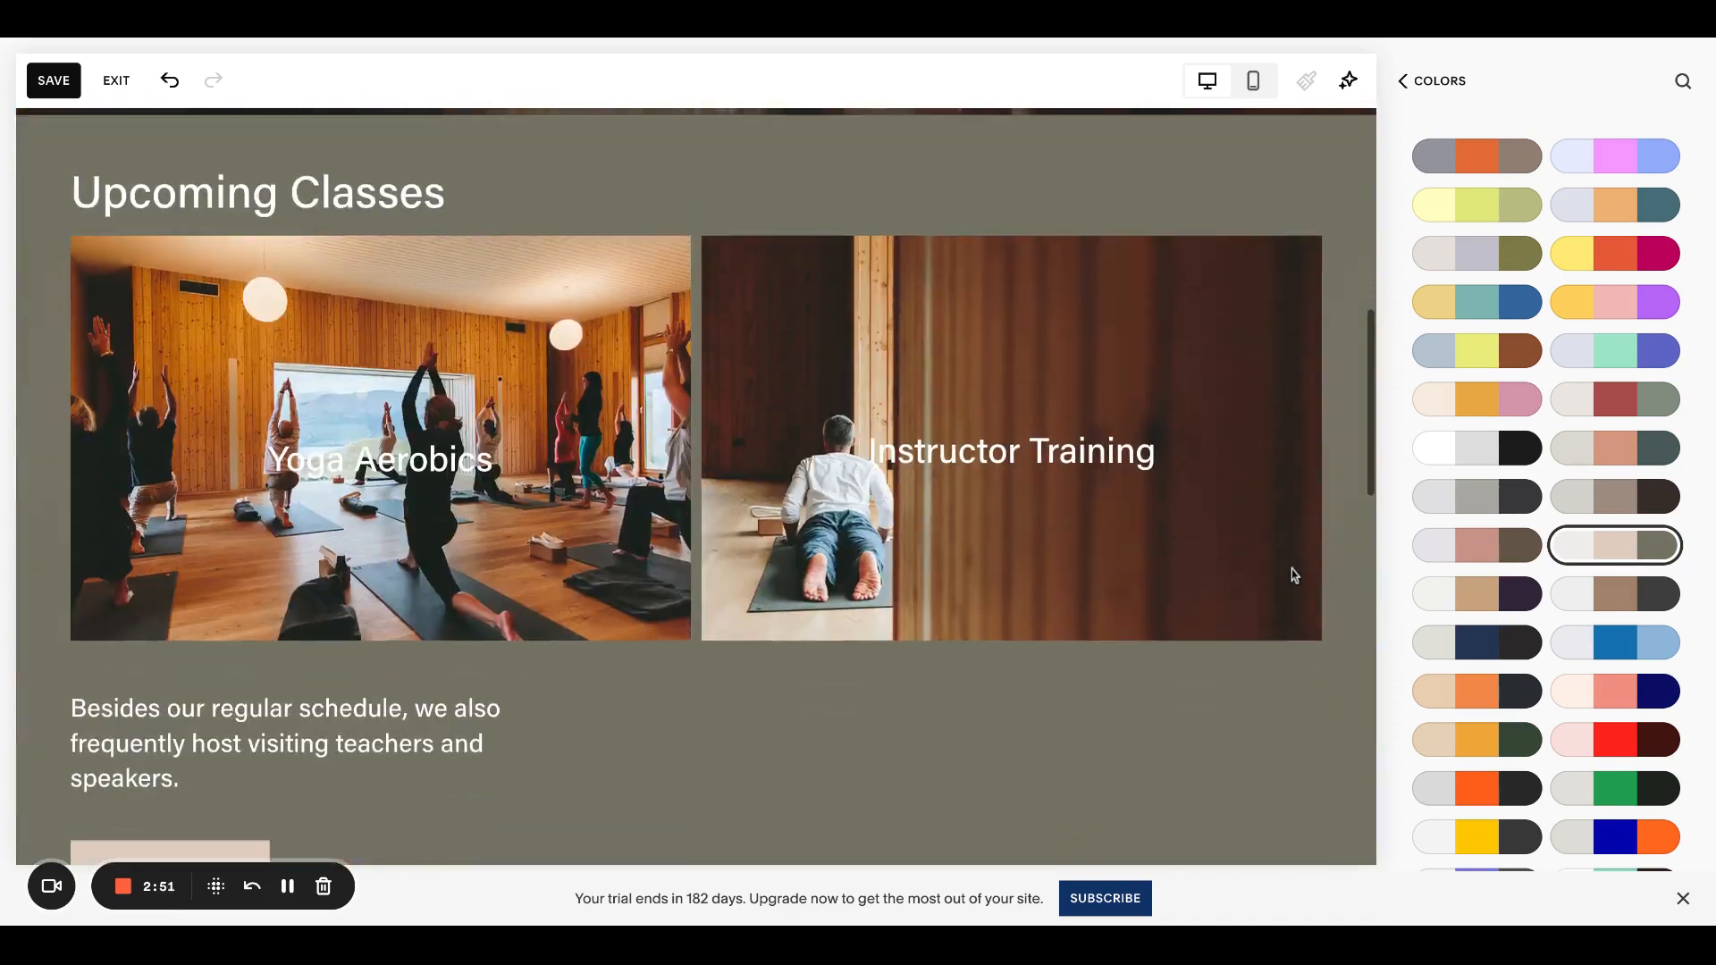
{"action": "scroll", "coordinate": [1291, 572], "scroll_direction": "down", "scroll_amount": 6}
{"action": "scroll", "coordinate": [1570, 568], "scroll_direction": "up", "scroll_amount": 1}
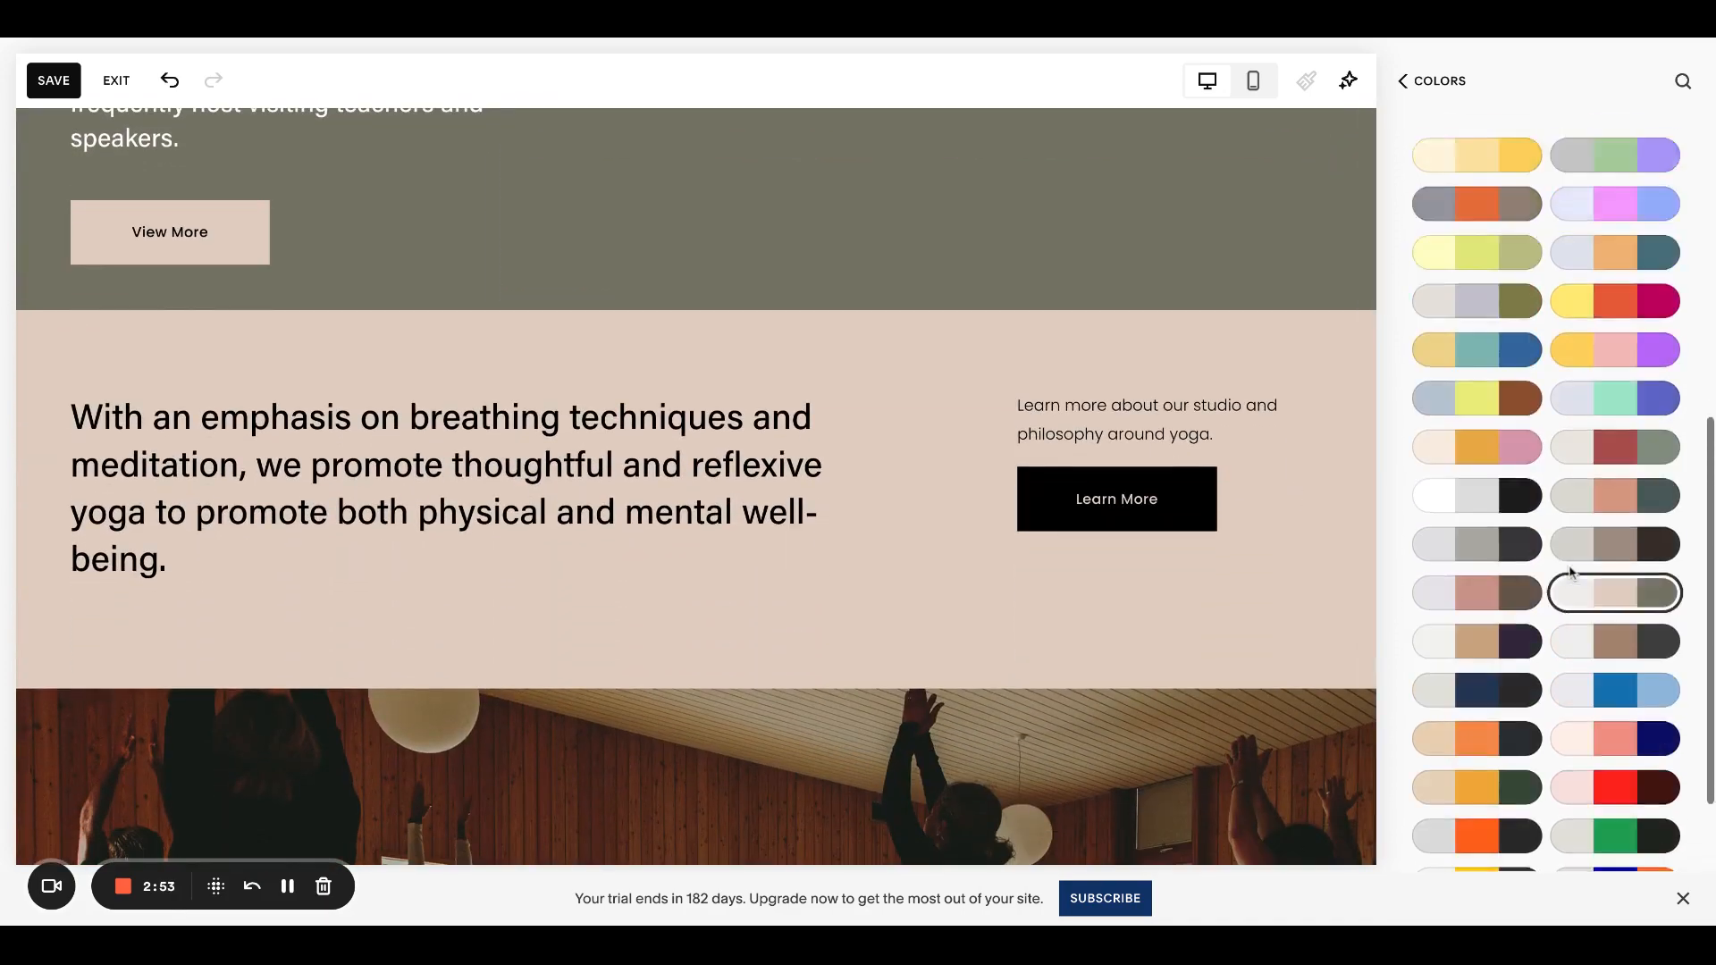
{"action": "scroll", "coordinate": [1570, 572], "scroll_direction": "up", "scroll_amount": 5}
{"action": "scroll", "coordinate": [1233, 555], "scroll_direction": "up", "scroll_amount": 10}
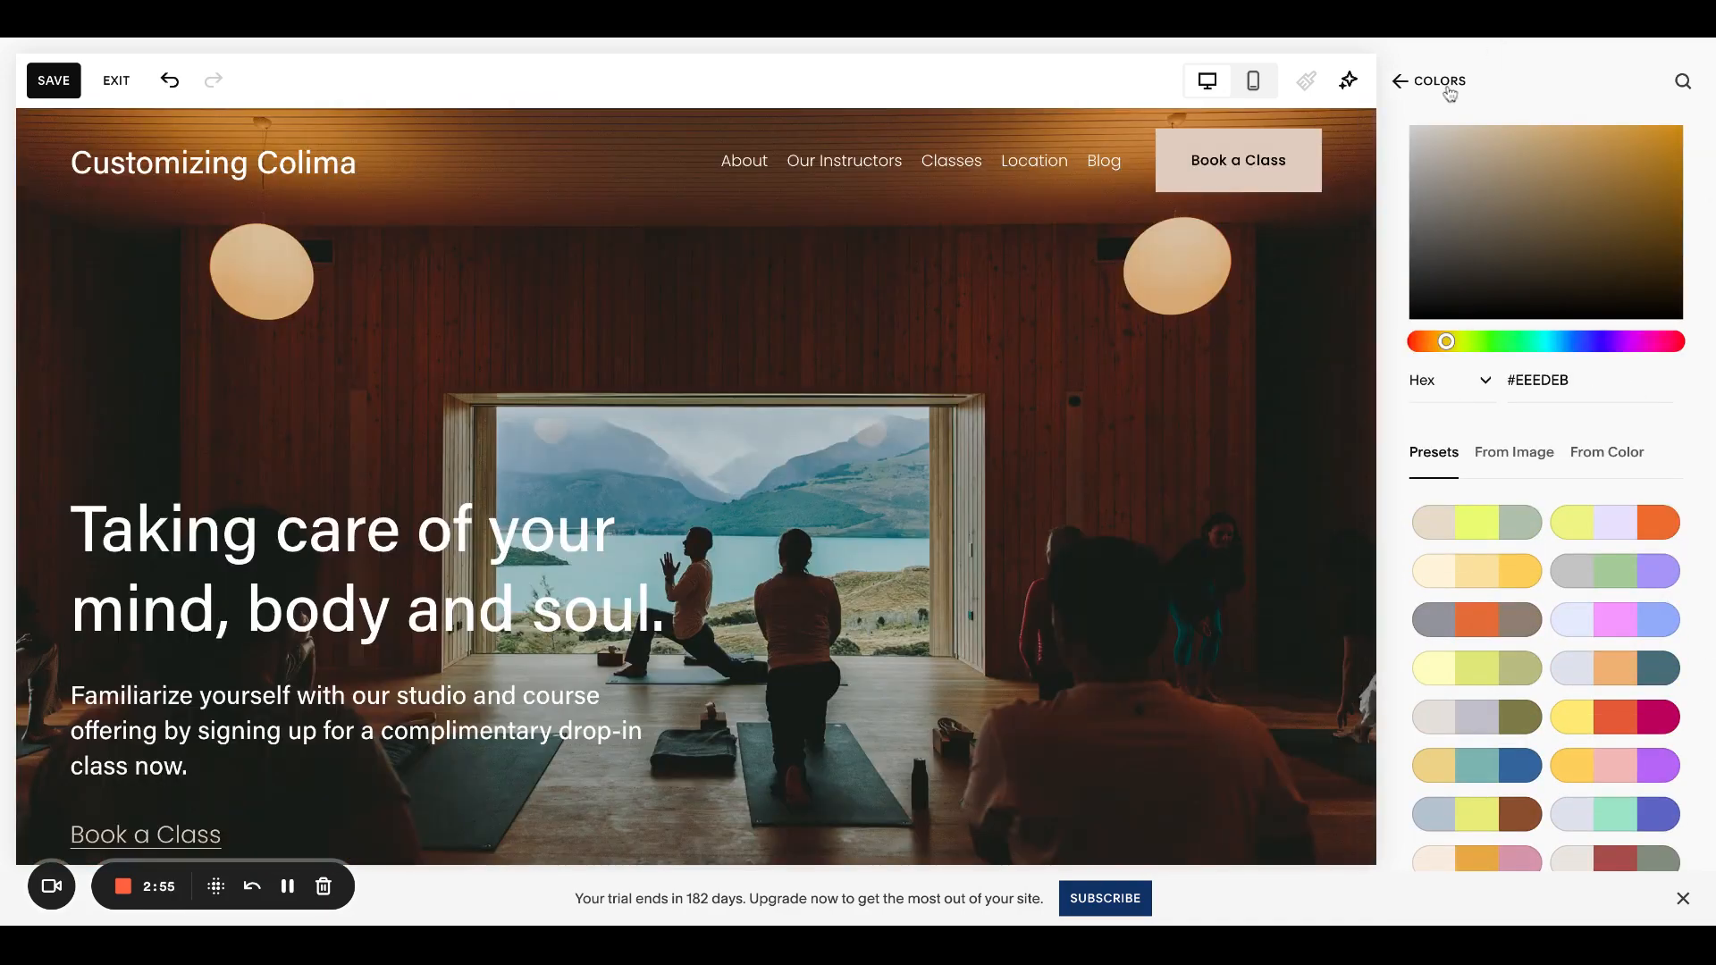
Return to the color overview and compare the theme labels on the home page sections with the list of customizable themes
{"action": "left_click", "coordinate": [1452, 81]}
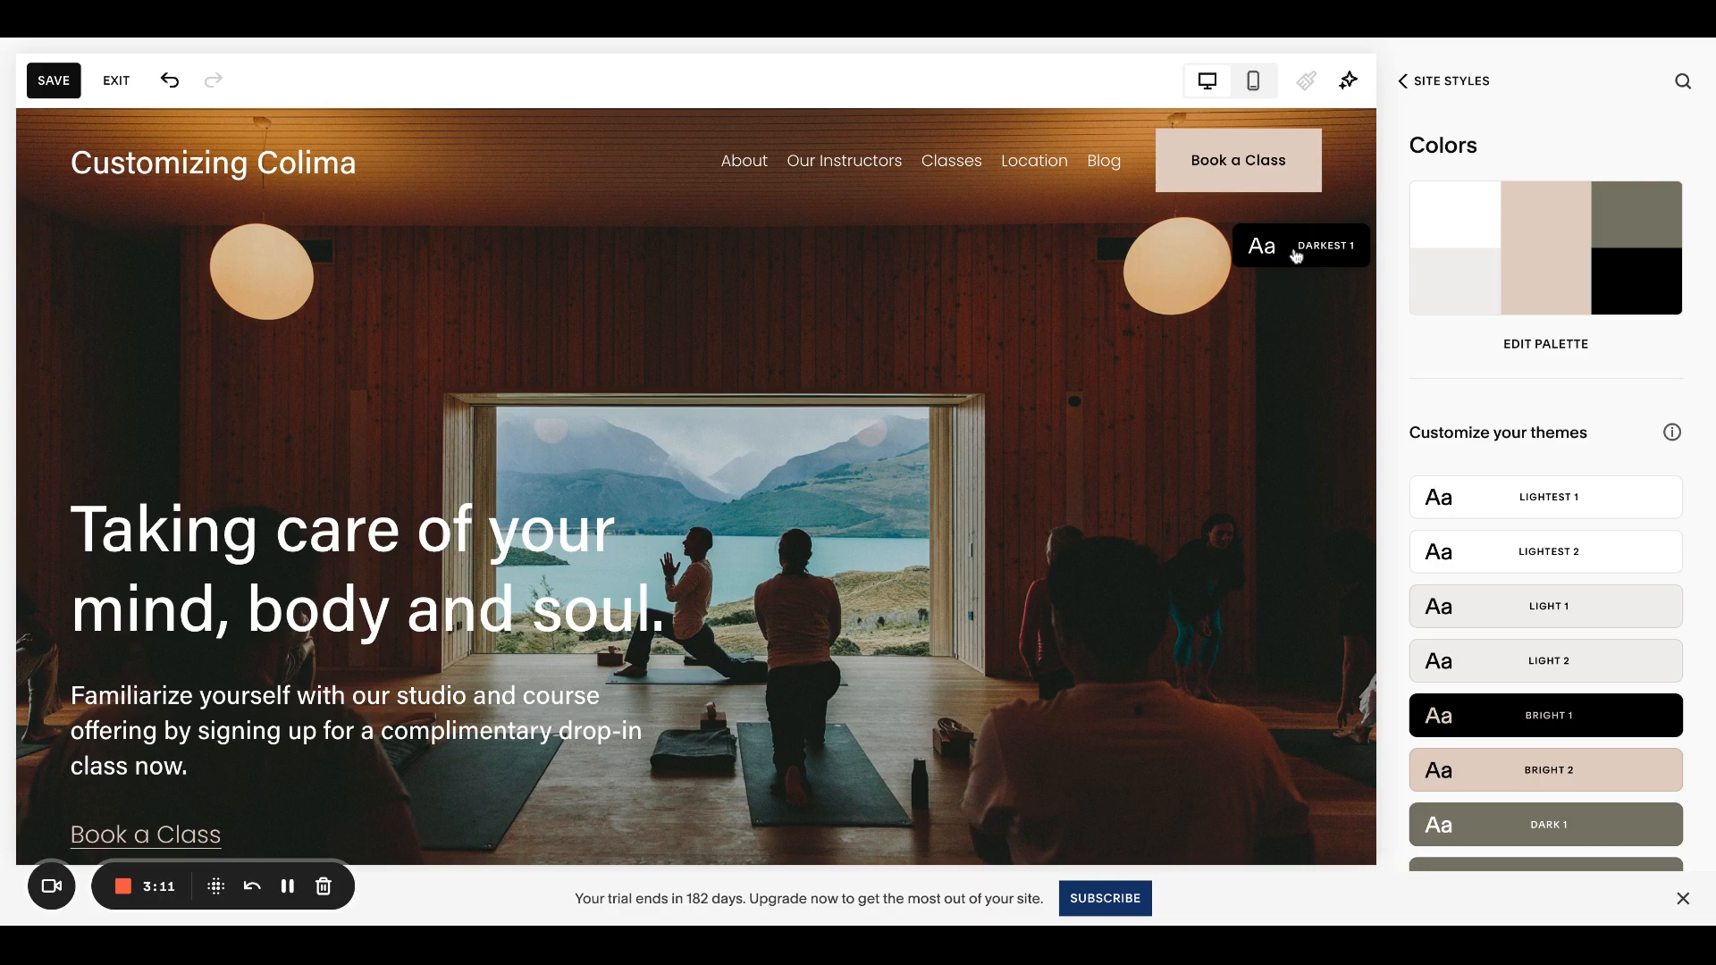
{"action": "scroll", "coordinate": [1276, 366], "scroll_direction": "down", "scroll_amount": 6}
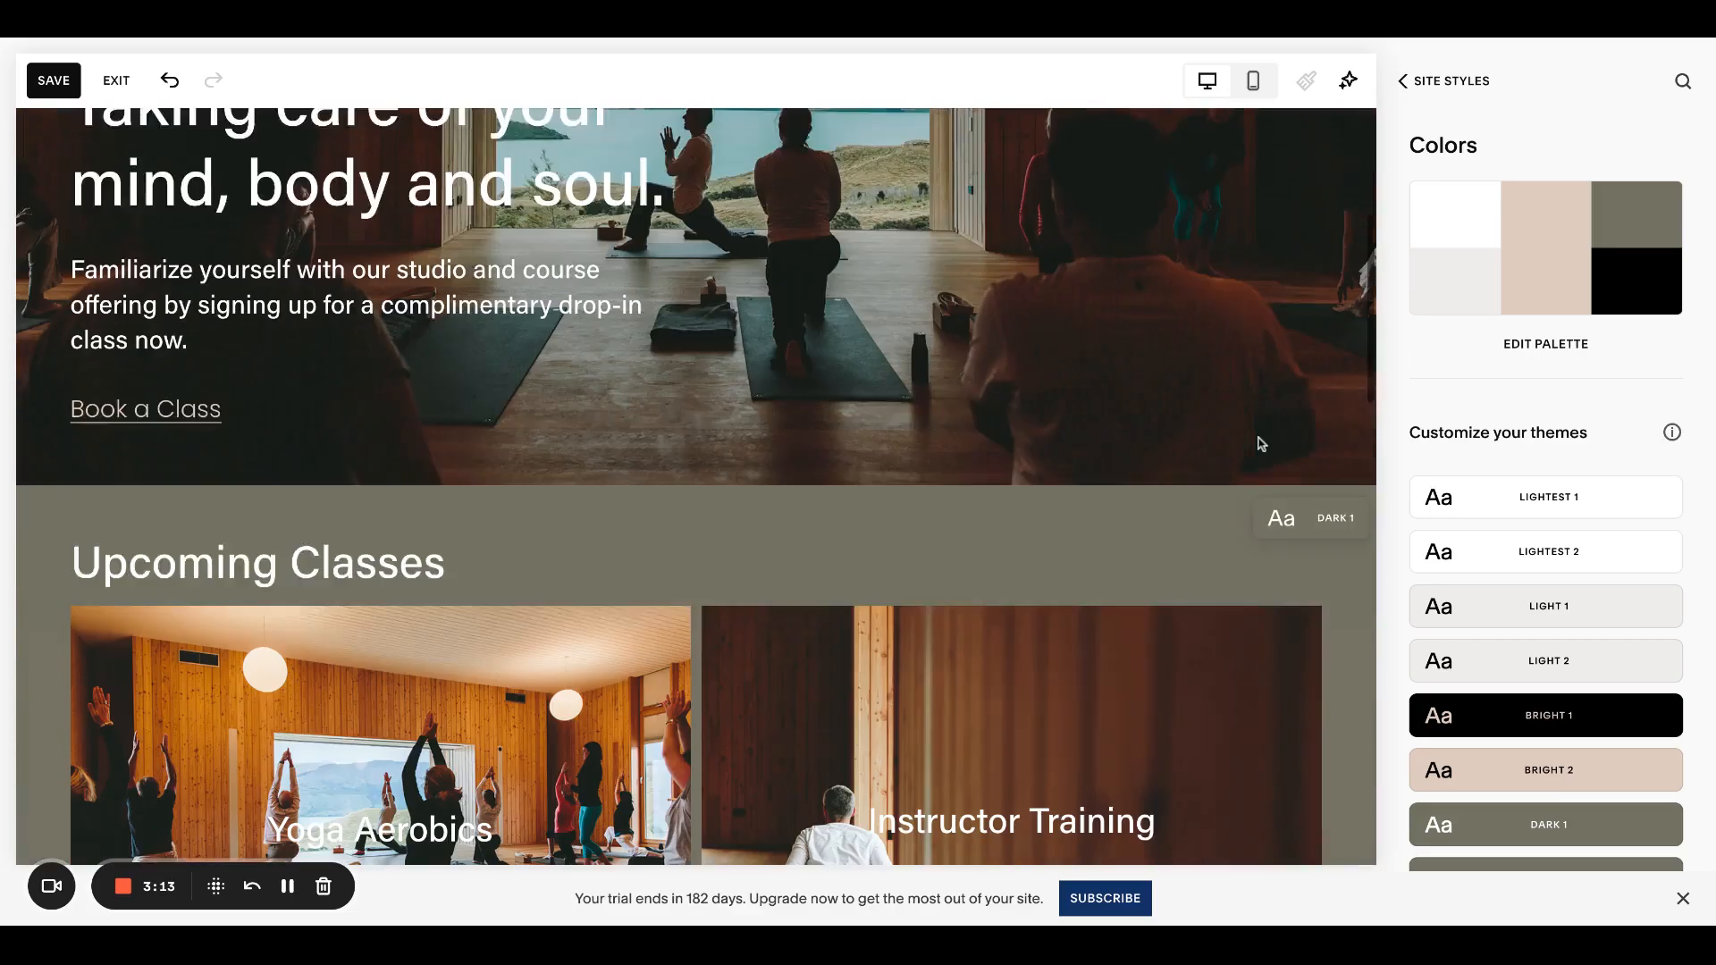
{"action": "scroll", "coordinate": [1553, 547], "scroll_direction": "down", "scroll_amount": 2}
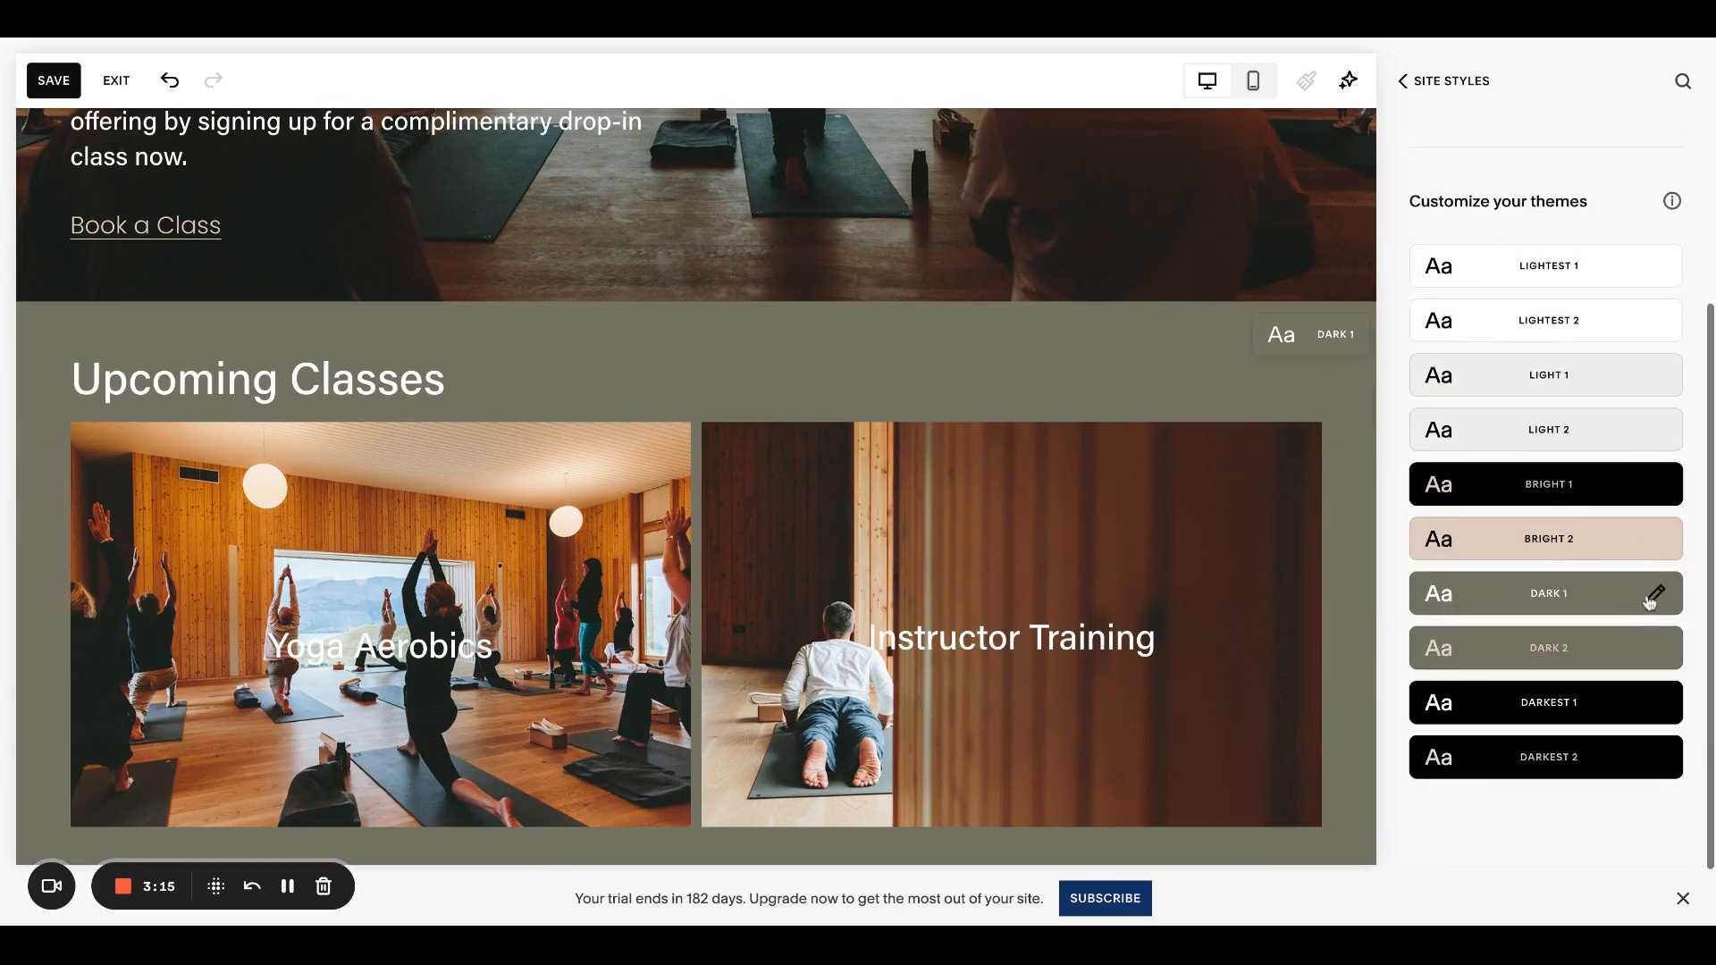
{"action": "scroll", "coordinate": [1276, 604], "scroll_direction": "up", "scroll_amount": 2}
{"action": "scroll", "coordinate": [1273, 599], "scroll_direction": "up", "scroll_amount": 6}
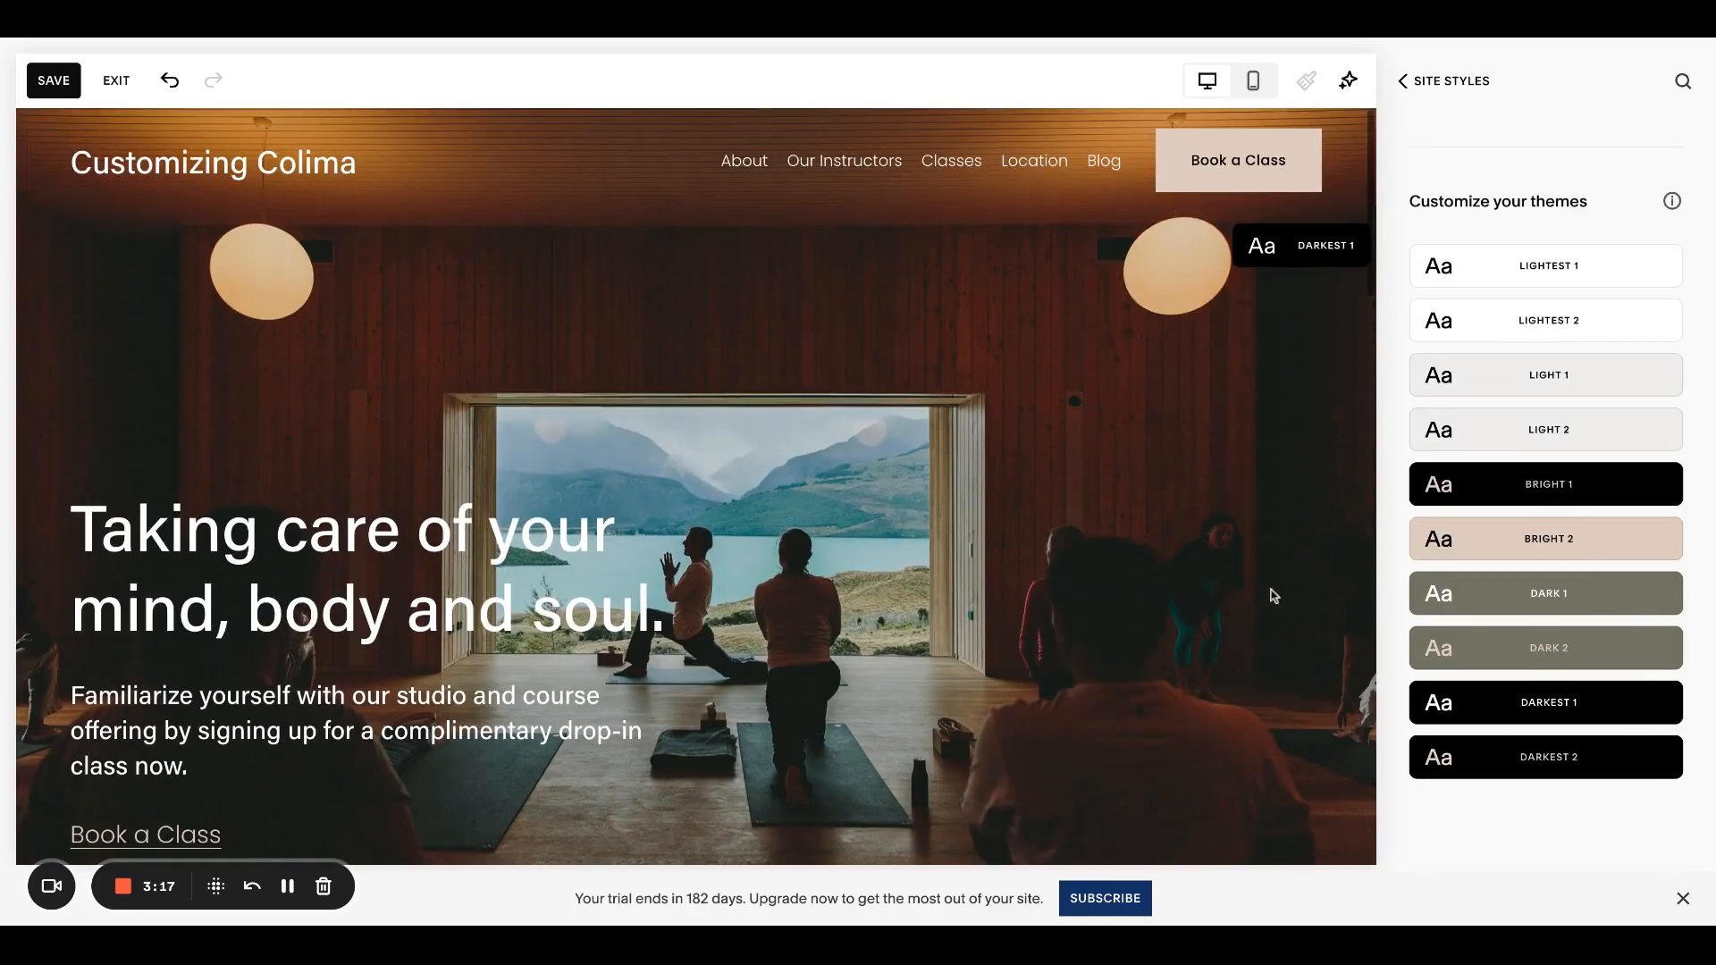
{"action": "scroll", "coordinate": [1236, 497], "scroll_direction": "down", "scroll_amount": 1}
{"action": "scroll", "coordinate": [1242, 502], "scroll_direction": "up", "scroll_amount": 1}
{"action": "scroll", "coordinate": [1180, 467], "scroll_direction": "down", "scroll_amount": 5}
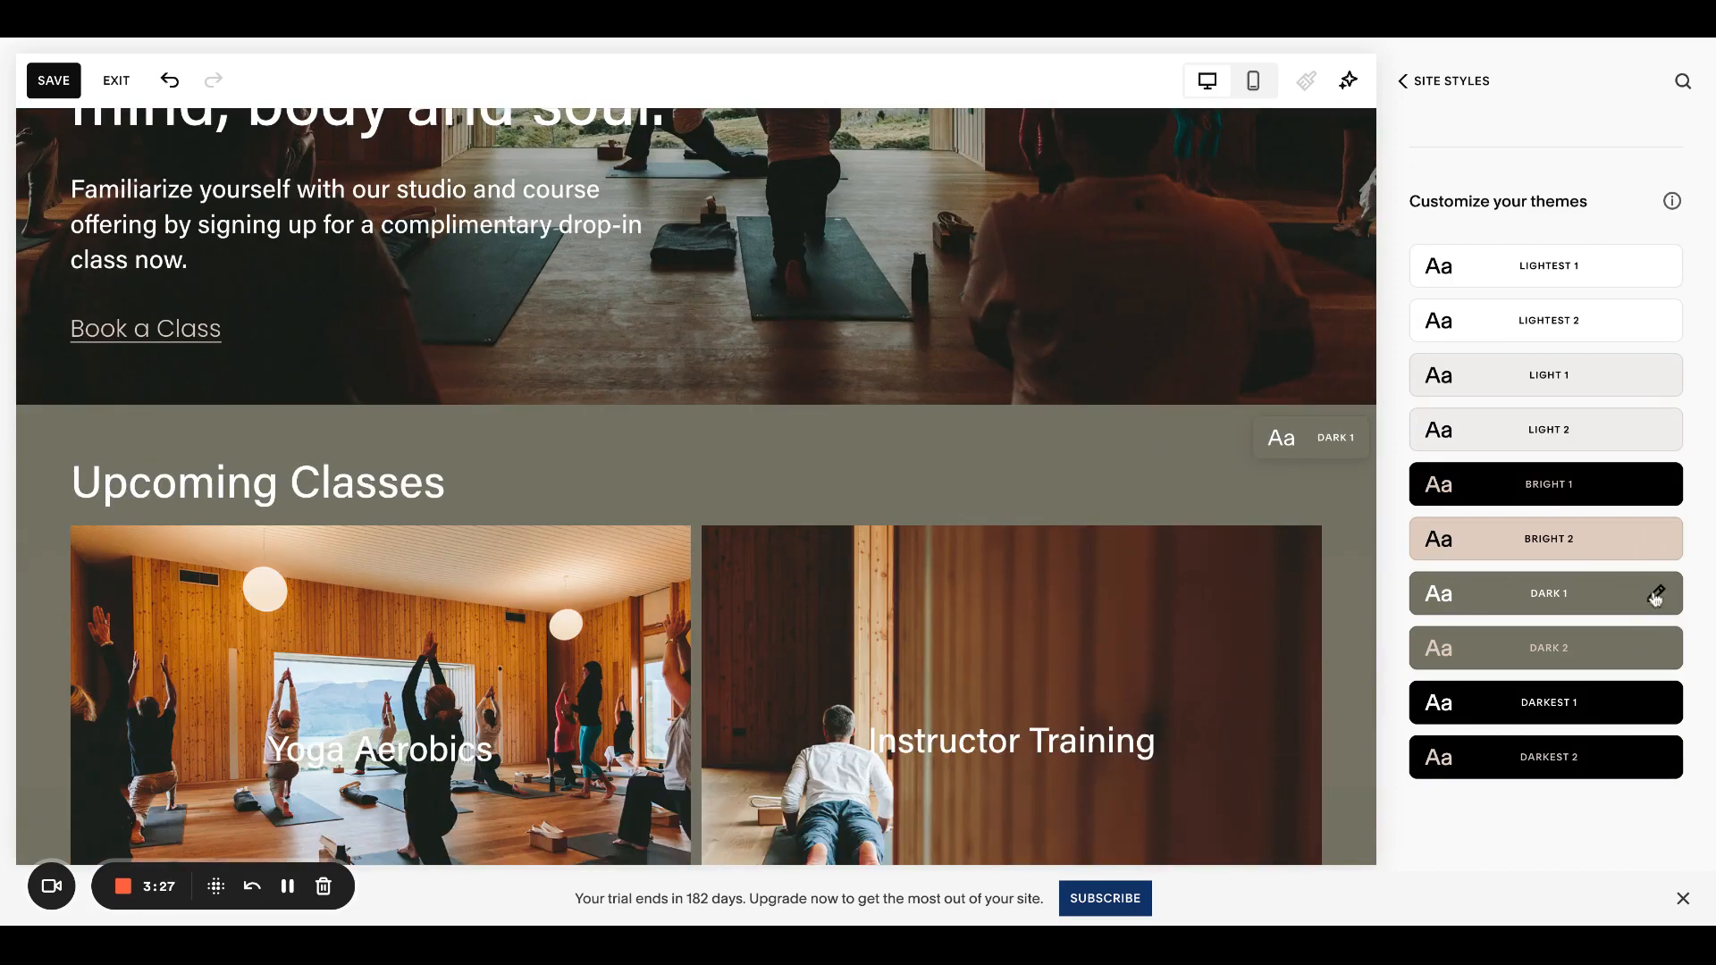
{"action": "scroll", "coordinate": [1209, 516], "scroll_direction": "down", "scroll_amount": 2}
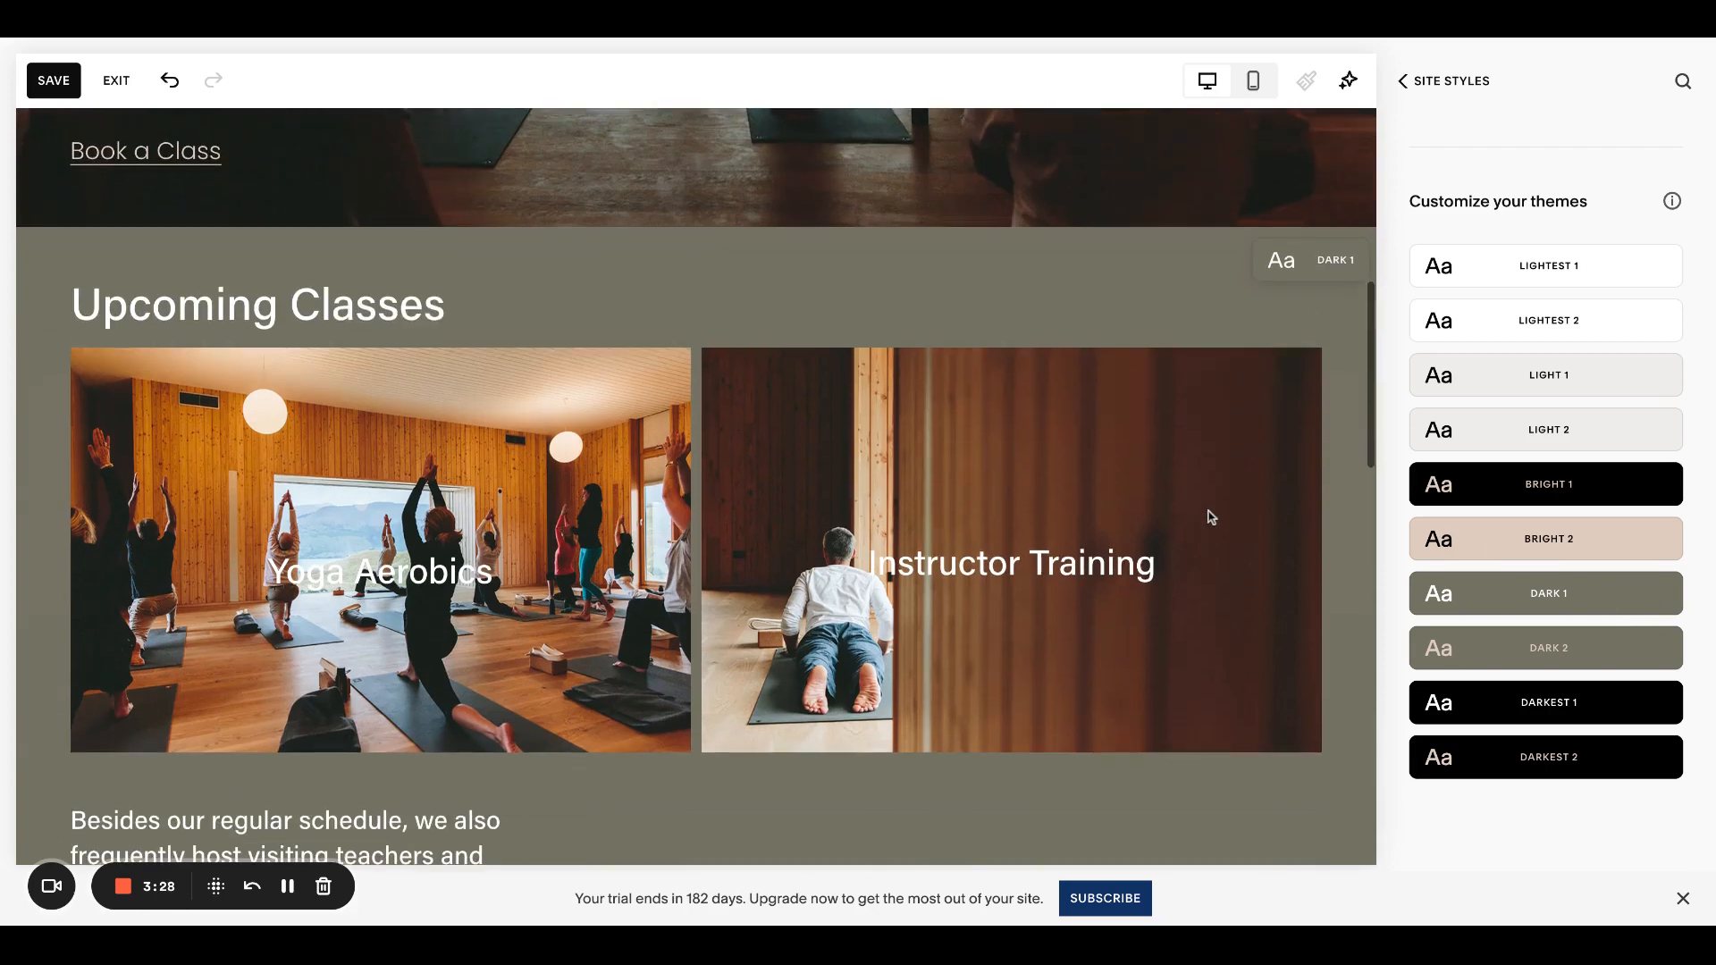
Open the Dark 1 theme for editing and review its header, sitewide, text, link and button color settings
{"action": "left_click", "coordinate": [1653, 597]}
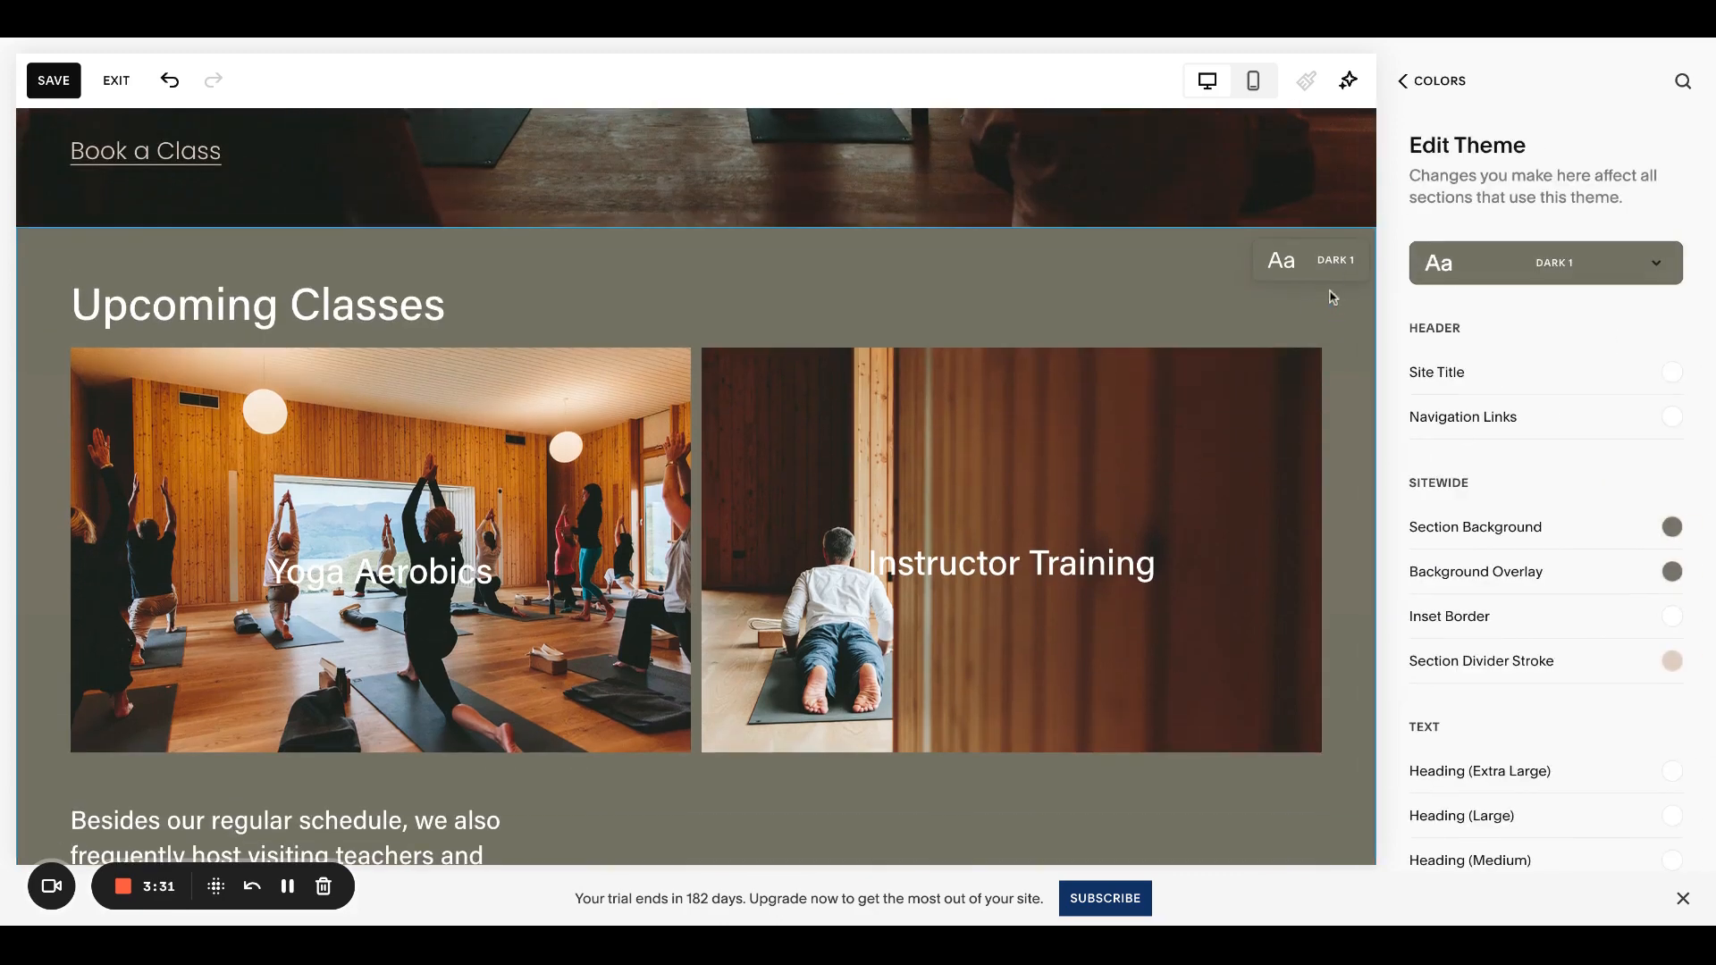
{"action": "scroll", "coordinate": [1636, 493], "scroll_direction": "down", "scroll_amount": 2}
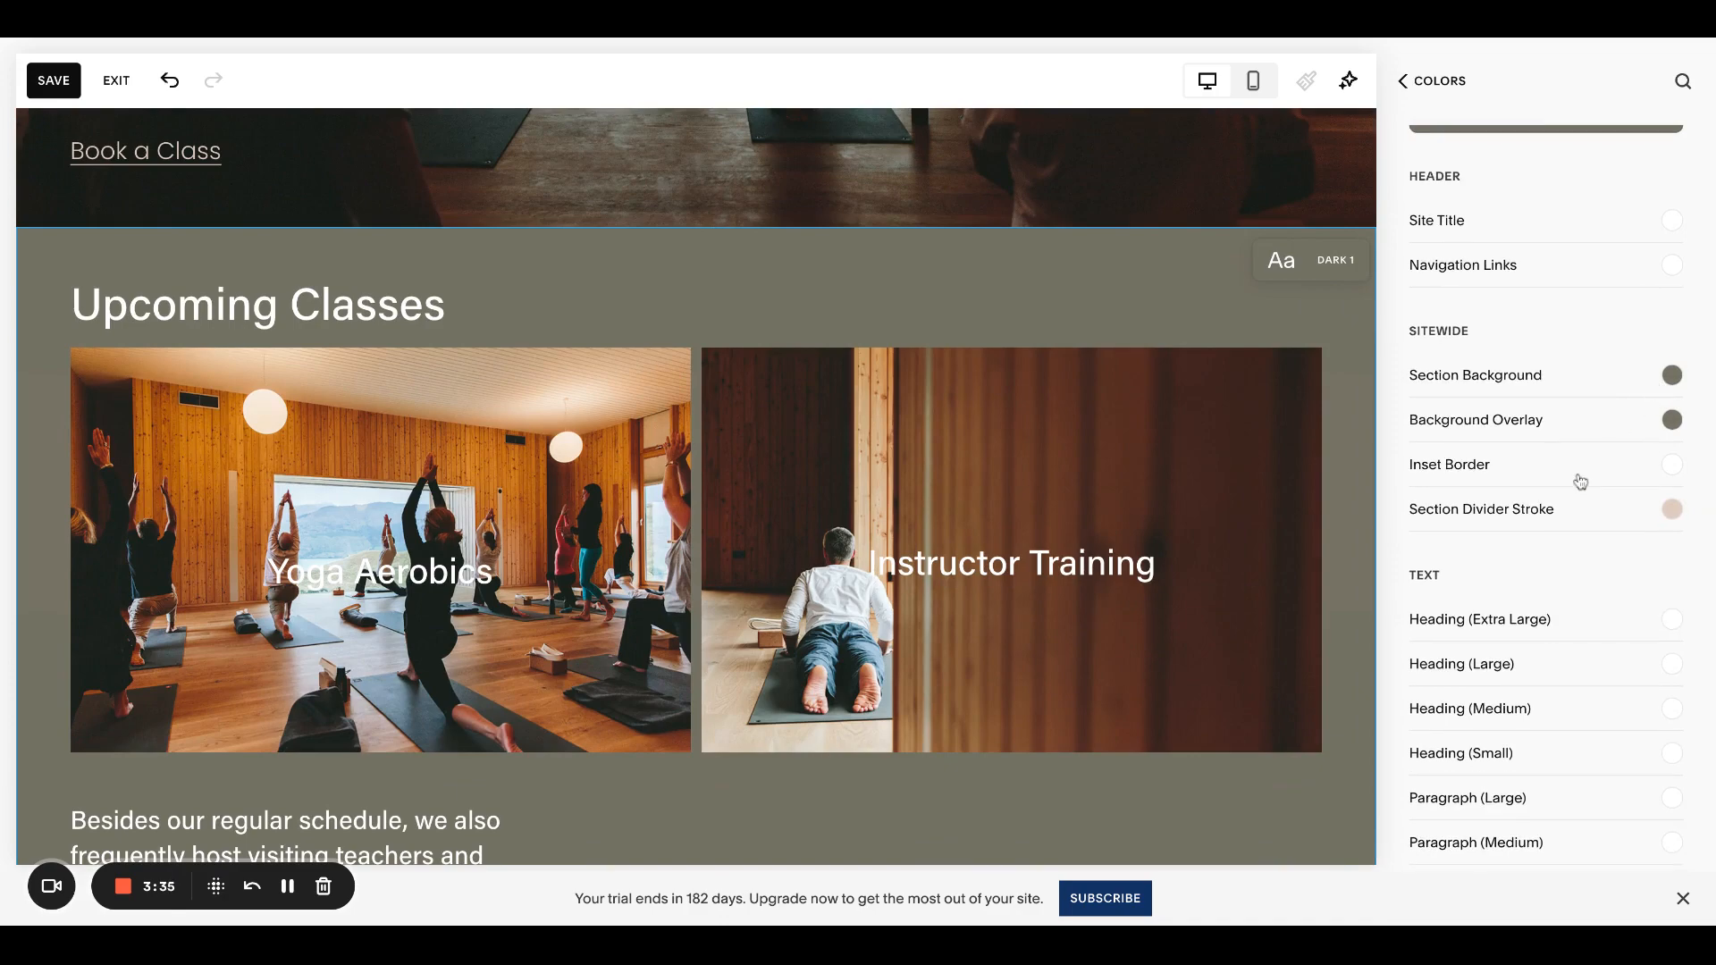
{"action": "scroll", "coordinate": [1578, 518], "scroll_direction": "down", "scroll_amount": 2}
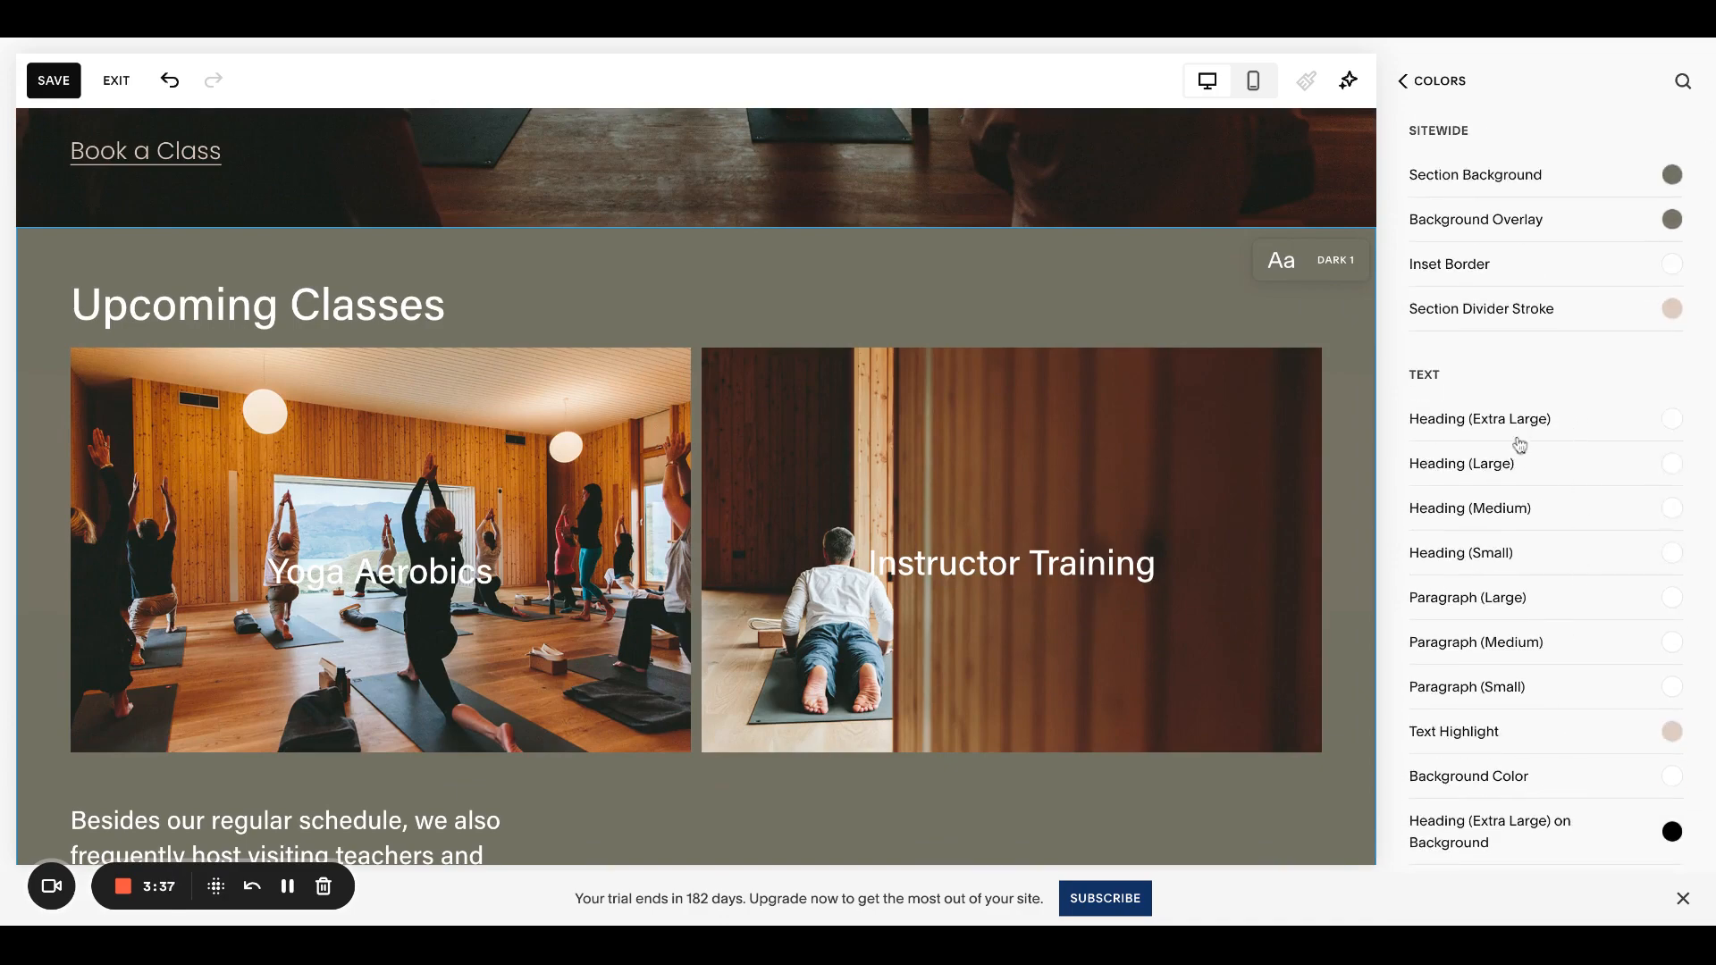
{"action": "scroll", "coordinate": [1557, 723], "scroll_direction": "down", "scroll_amount": 8}
{"action": "scroll", "coordinate": [1557, 724], "scroll_direction": "down", "scroll_amount": 3}
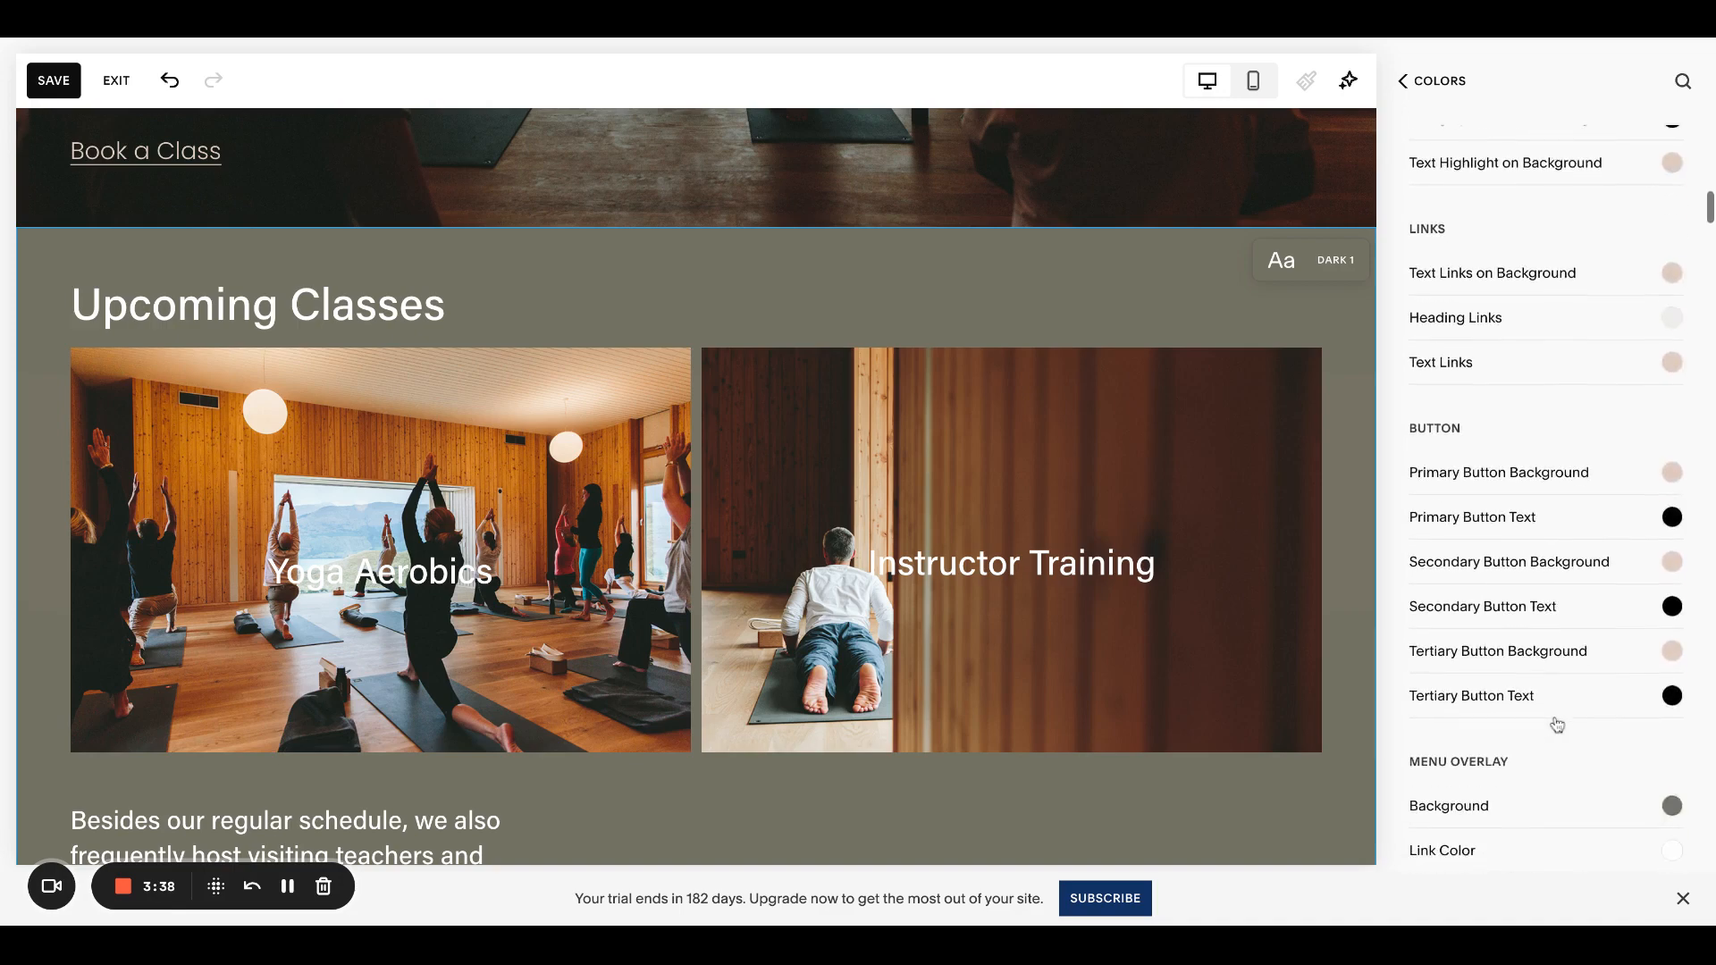
Recheck the header and sitewide color settings of the Dark 1 theme and return to the color overview
{"action": "scroll", "coordinate": [1561, 589], "scroll_direction": "up", "scroll_amount": 13}
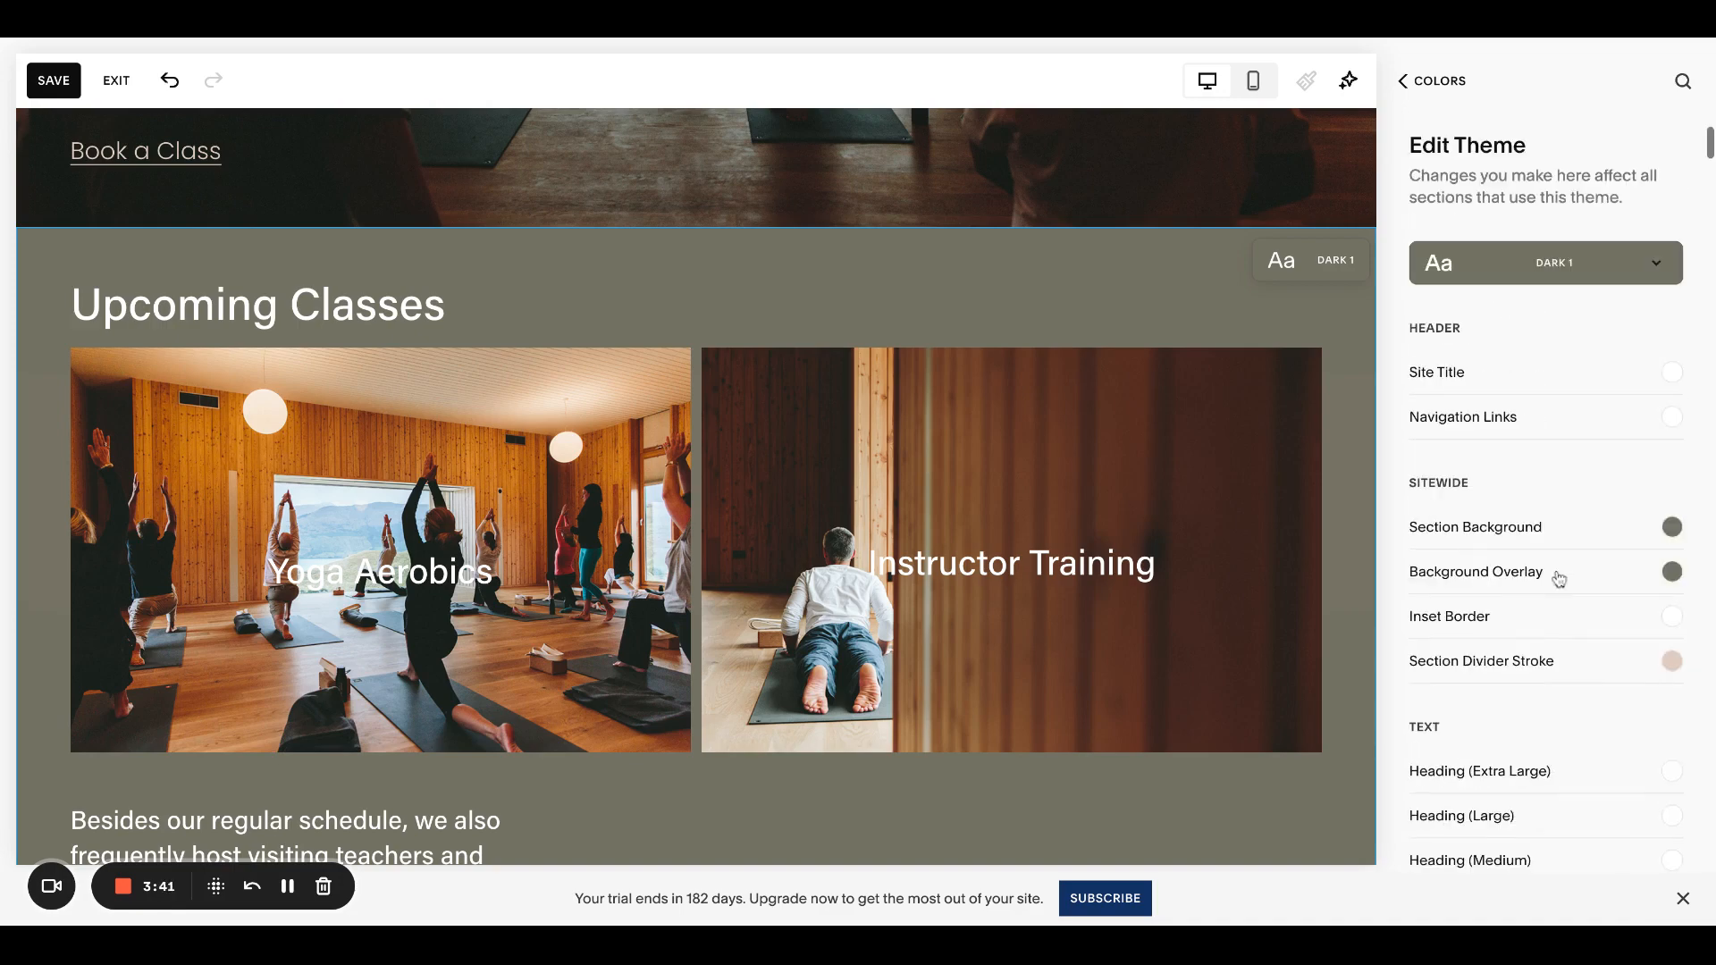
{"action": "scroll", "coordinate": [1229, 471], "scroll_direction": "down", "scroll_amount": 4}
{"action": "scroll", "coordinate": [1229, 470], "scroll_direction": "up", "scroll_amount": 4}
{"action": "scroll", "coordinate": [1229, 471], "scroll_direction": "up", "scroll_amount": 1}
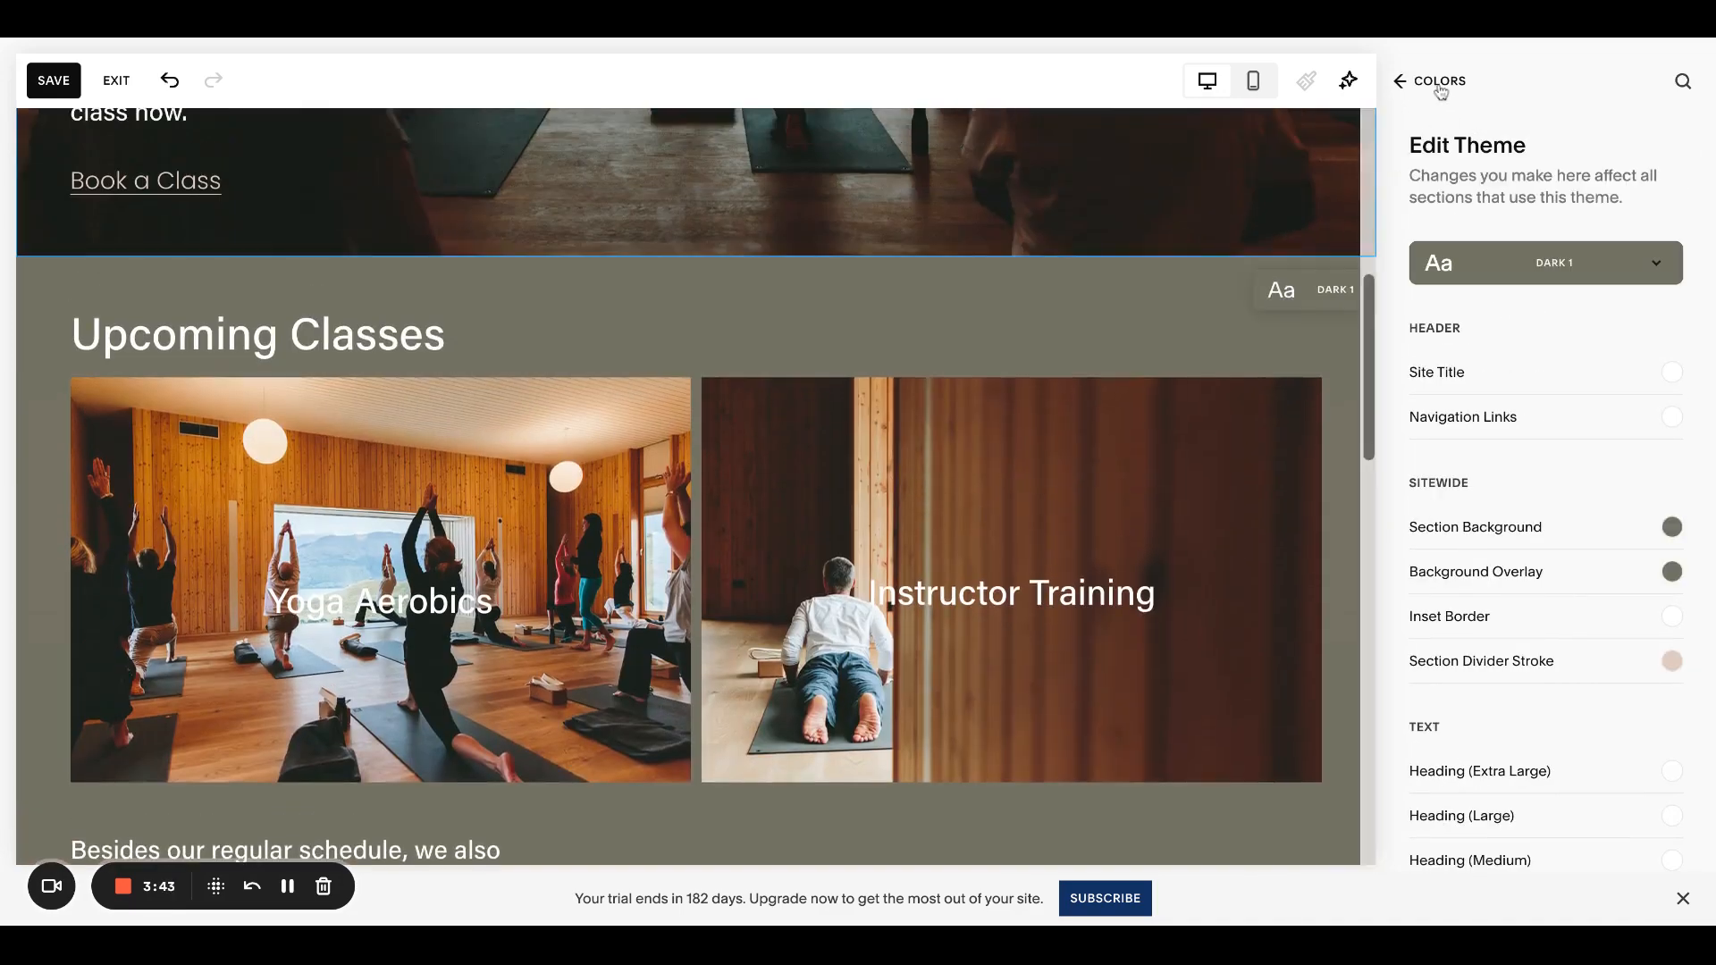
{"action": "left_click", "coordinate": [1430, 81]}
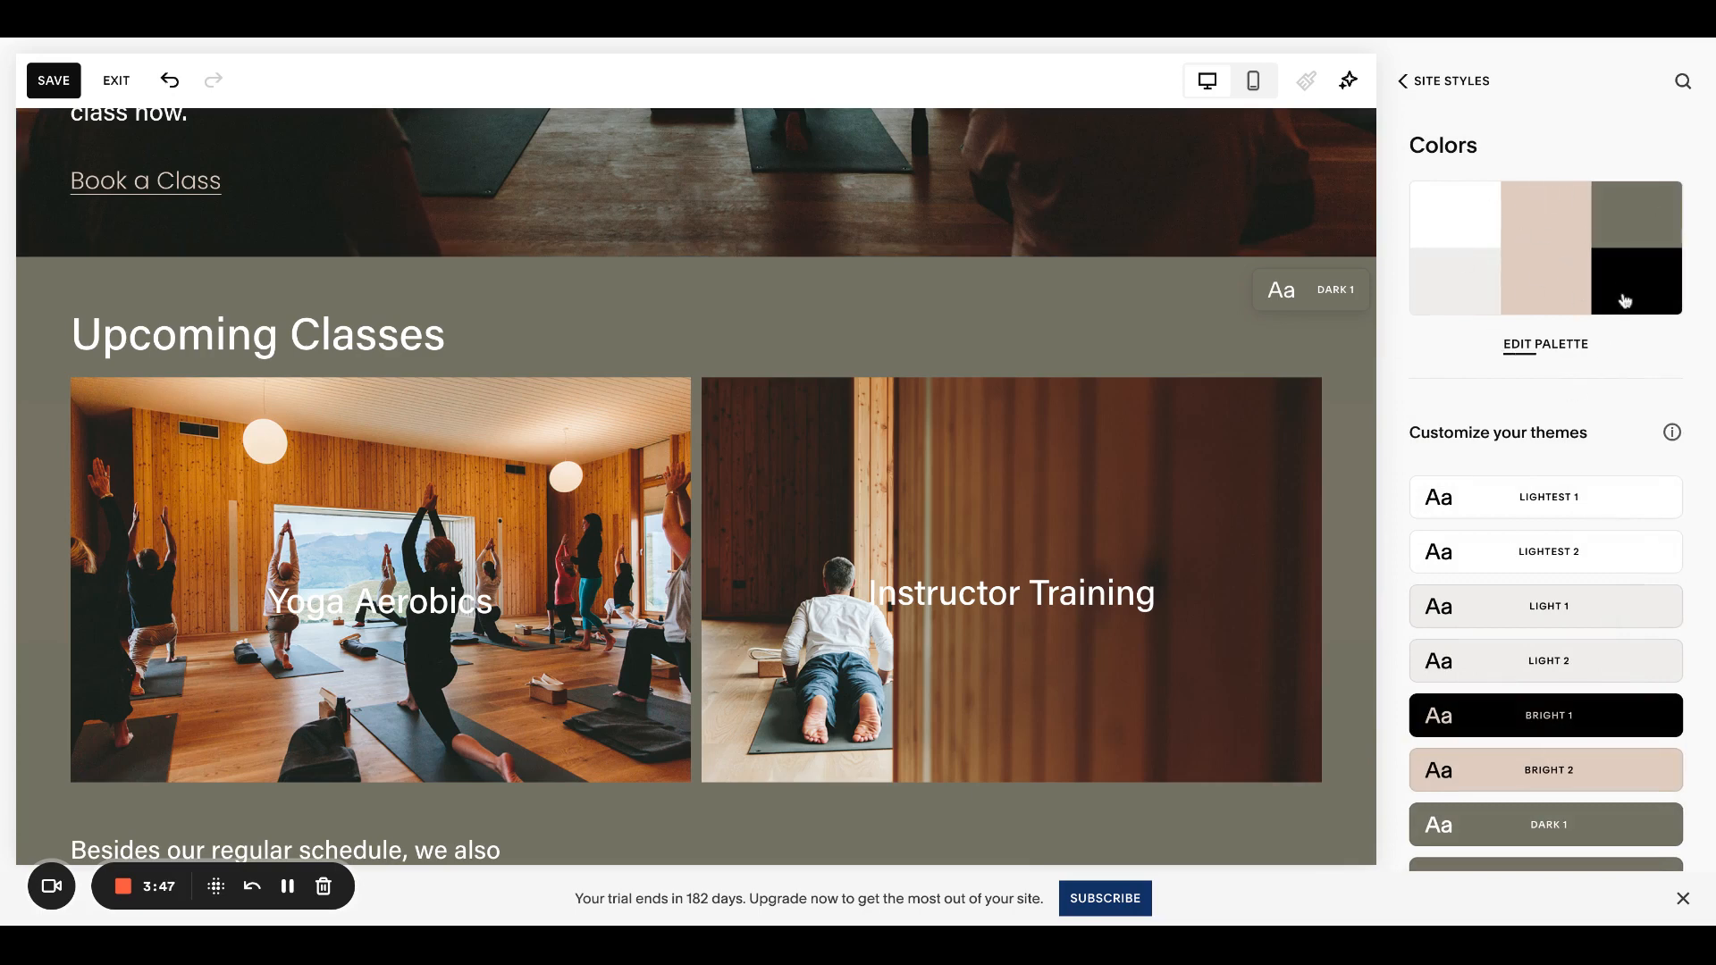
Look through the list of customizable themes, inspect the Bright 1 theme's colors, and go back to the color overview
{"action": "scroll", "coordinate": [1592, 429], "scroll_direction": "down", "scroll_amount": 3}
{"action": "mouse_move", "coordinate": [1595, 428]}
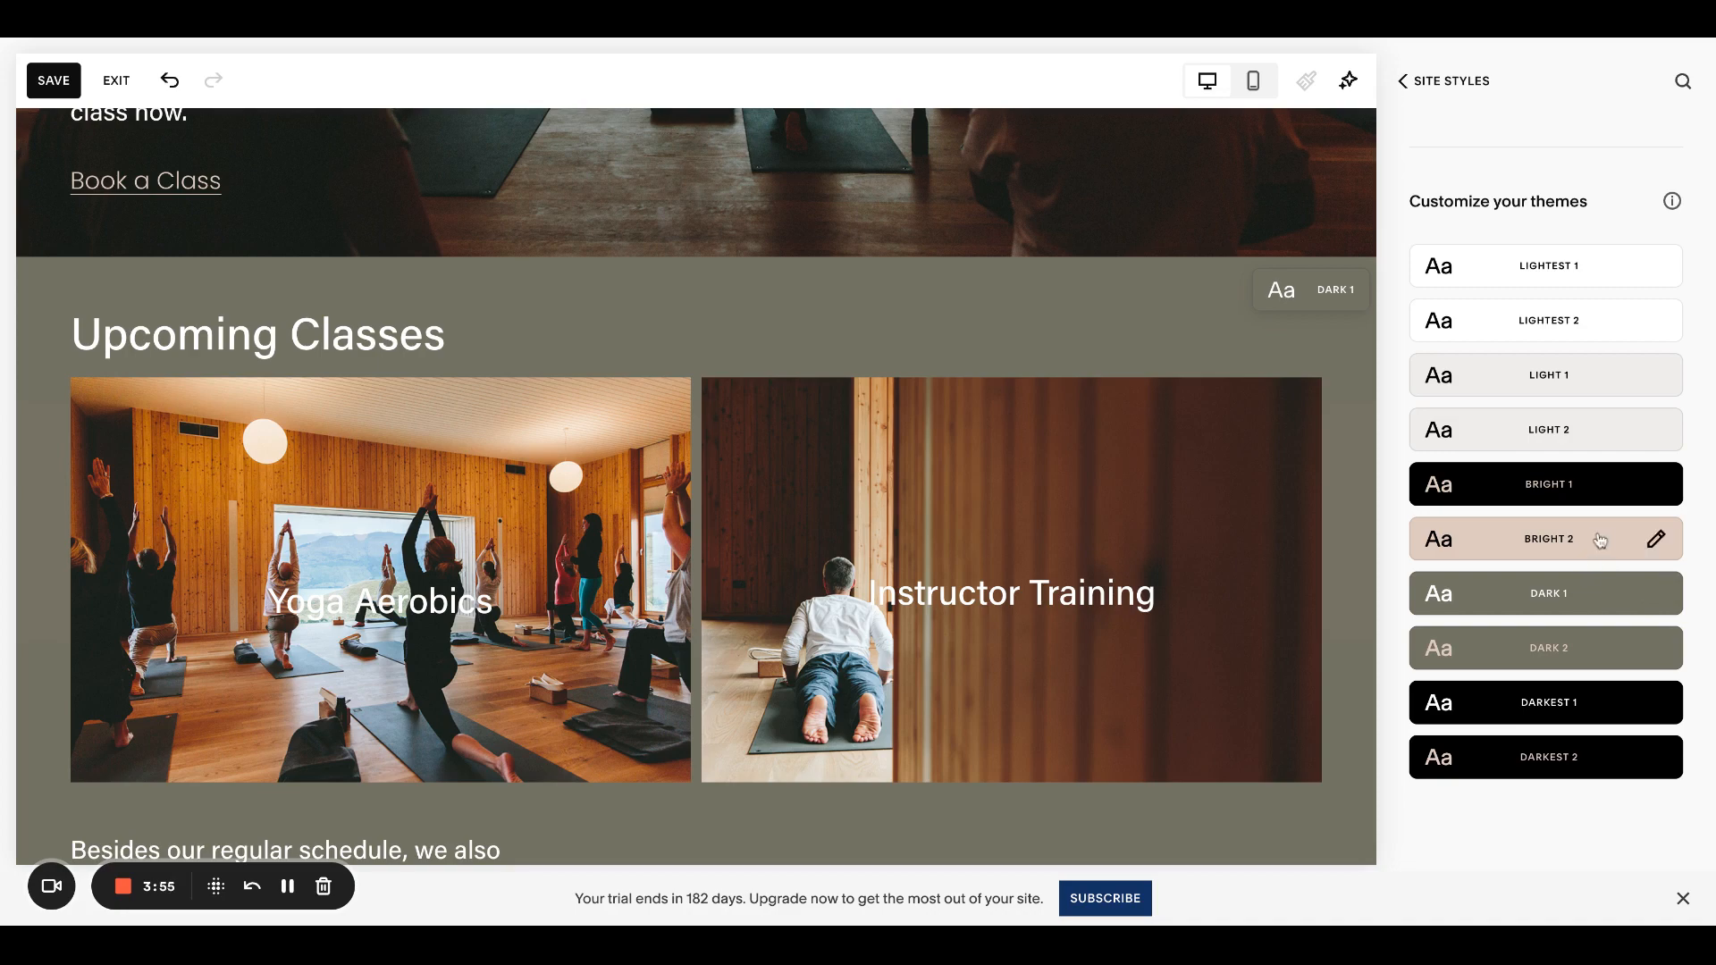
{"action": "left_click", "coordinate": [1655, 485]}
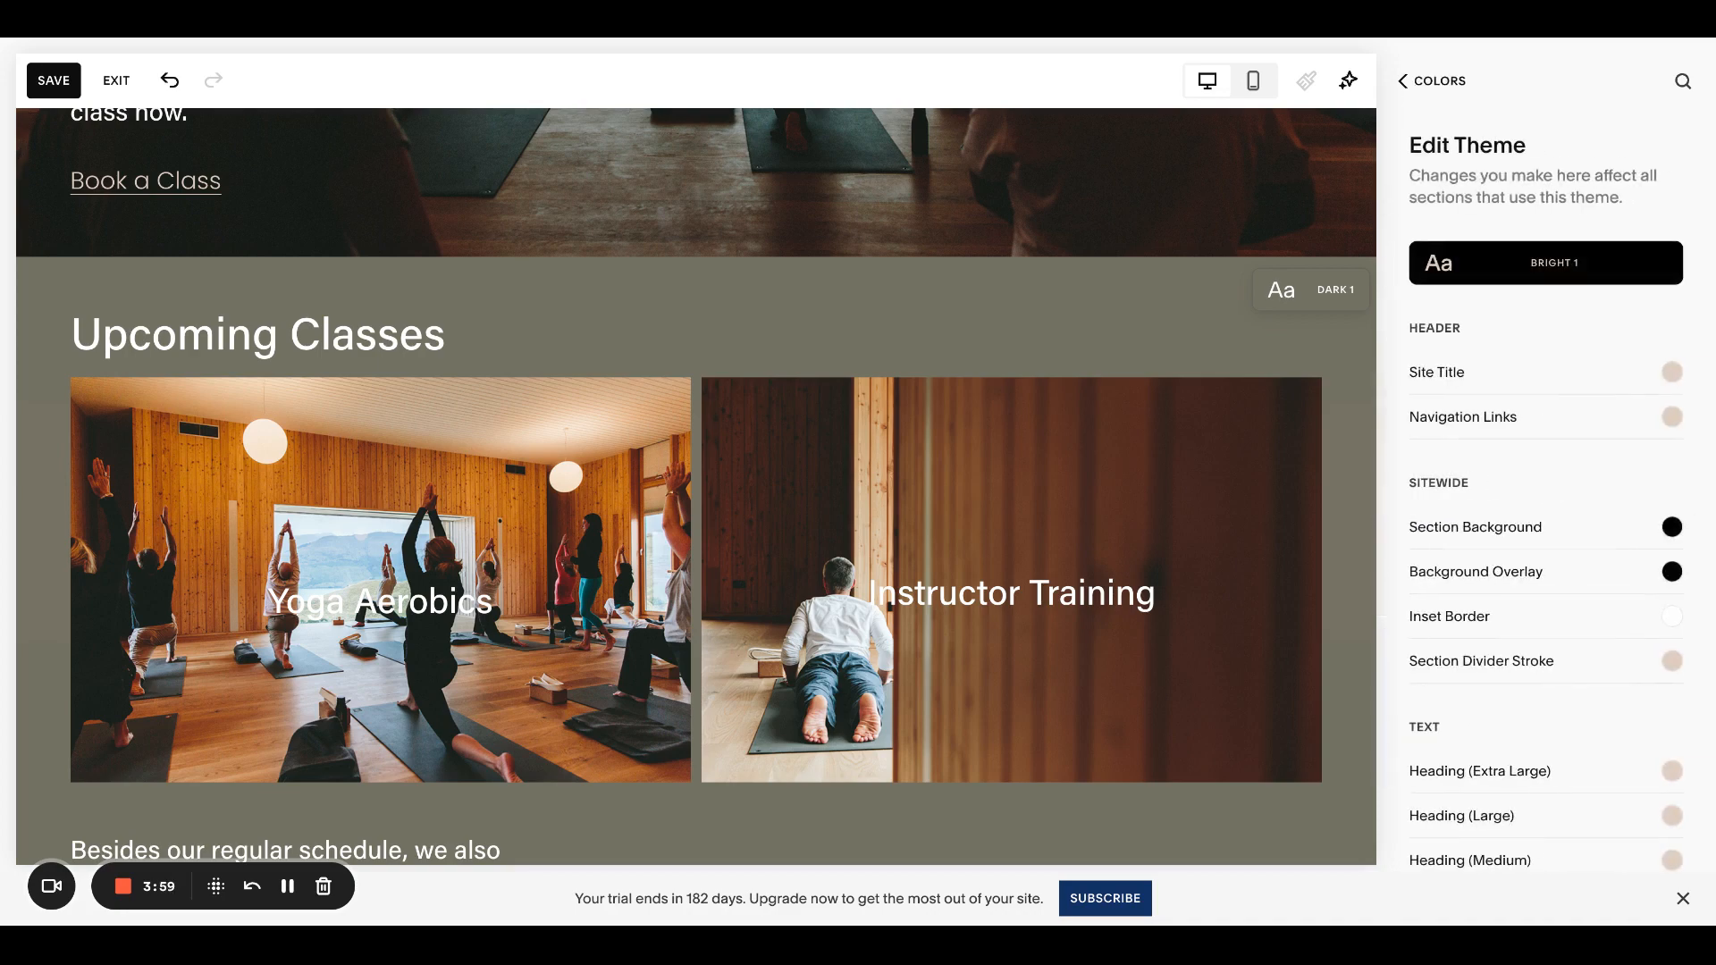
{"action": "left_click", "coordinate": [1436, 81]}
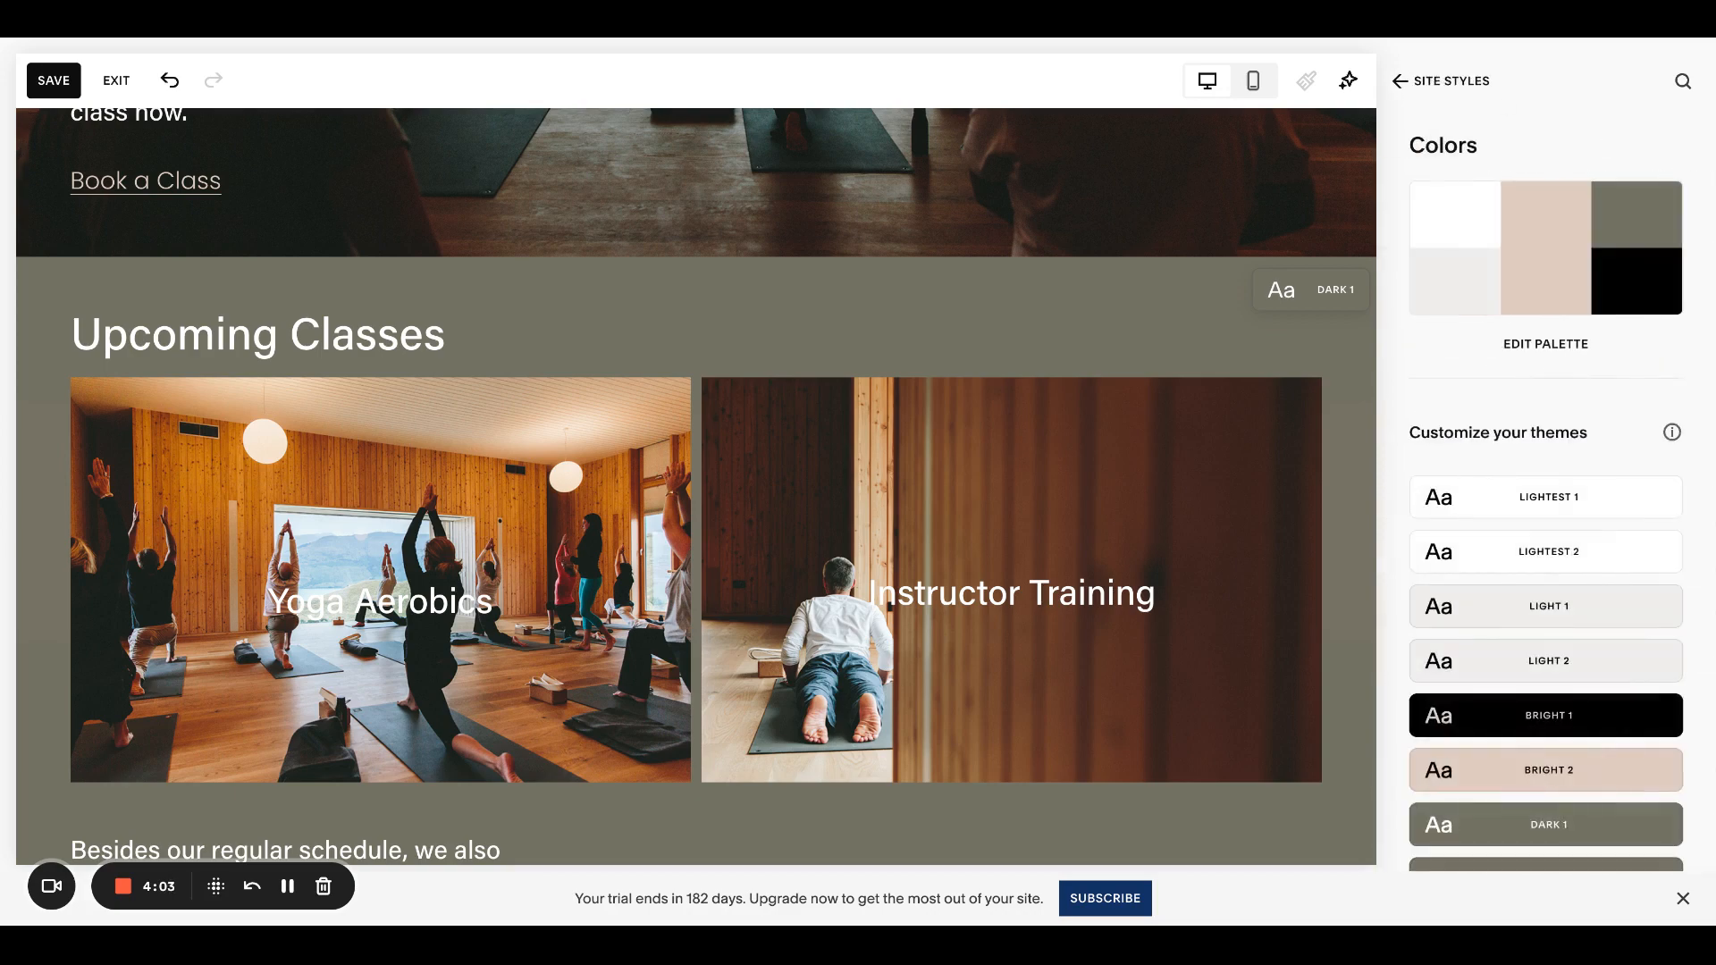
Leave the site styles and exit the page editor, discarding the unsaved color palette changes
{"action": "left_click", "coordinate": [1417, 83]}
{"action": "left_click", "coordinate": [1428, 85]}
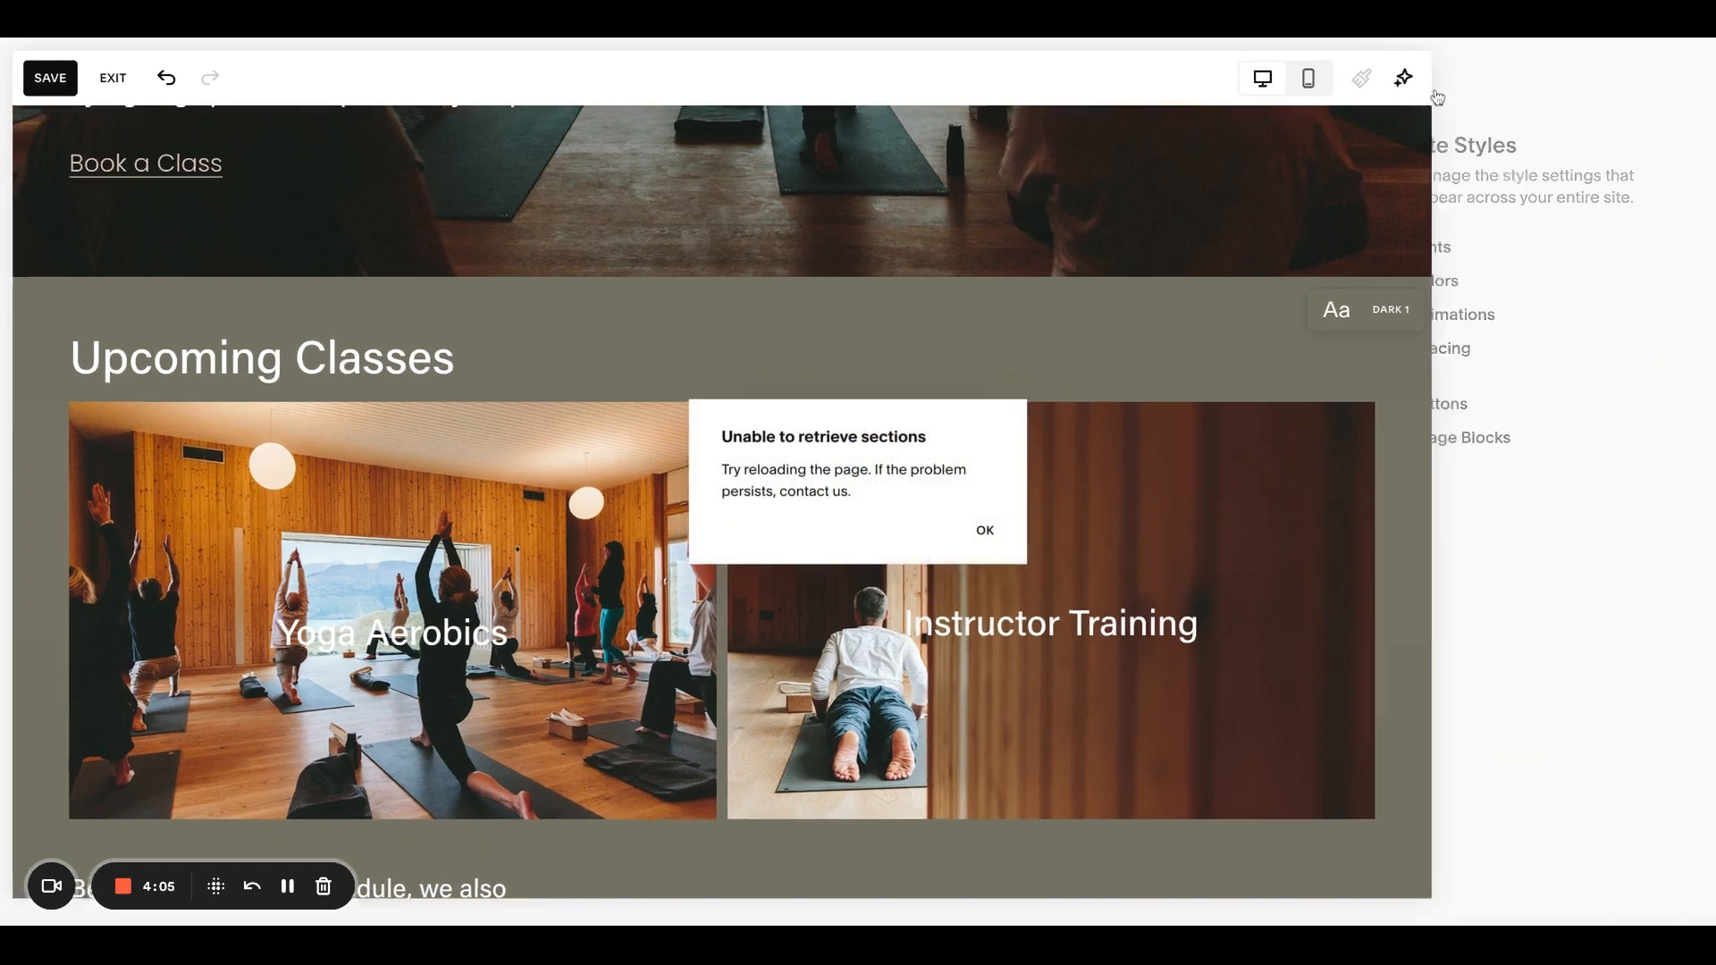
{"action": "left_click", "coordinate": [989, 531]}
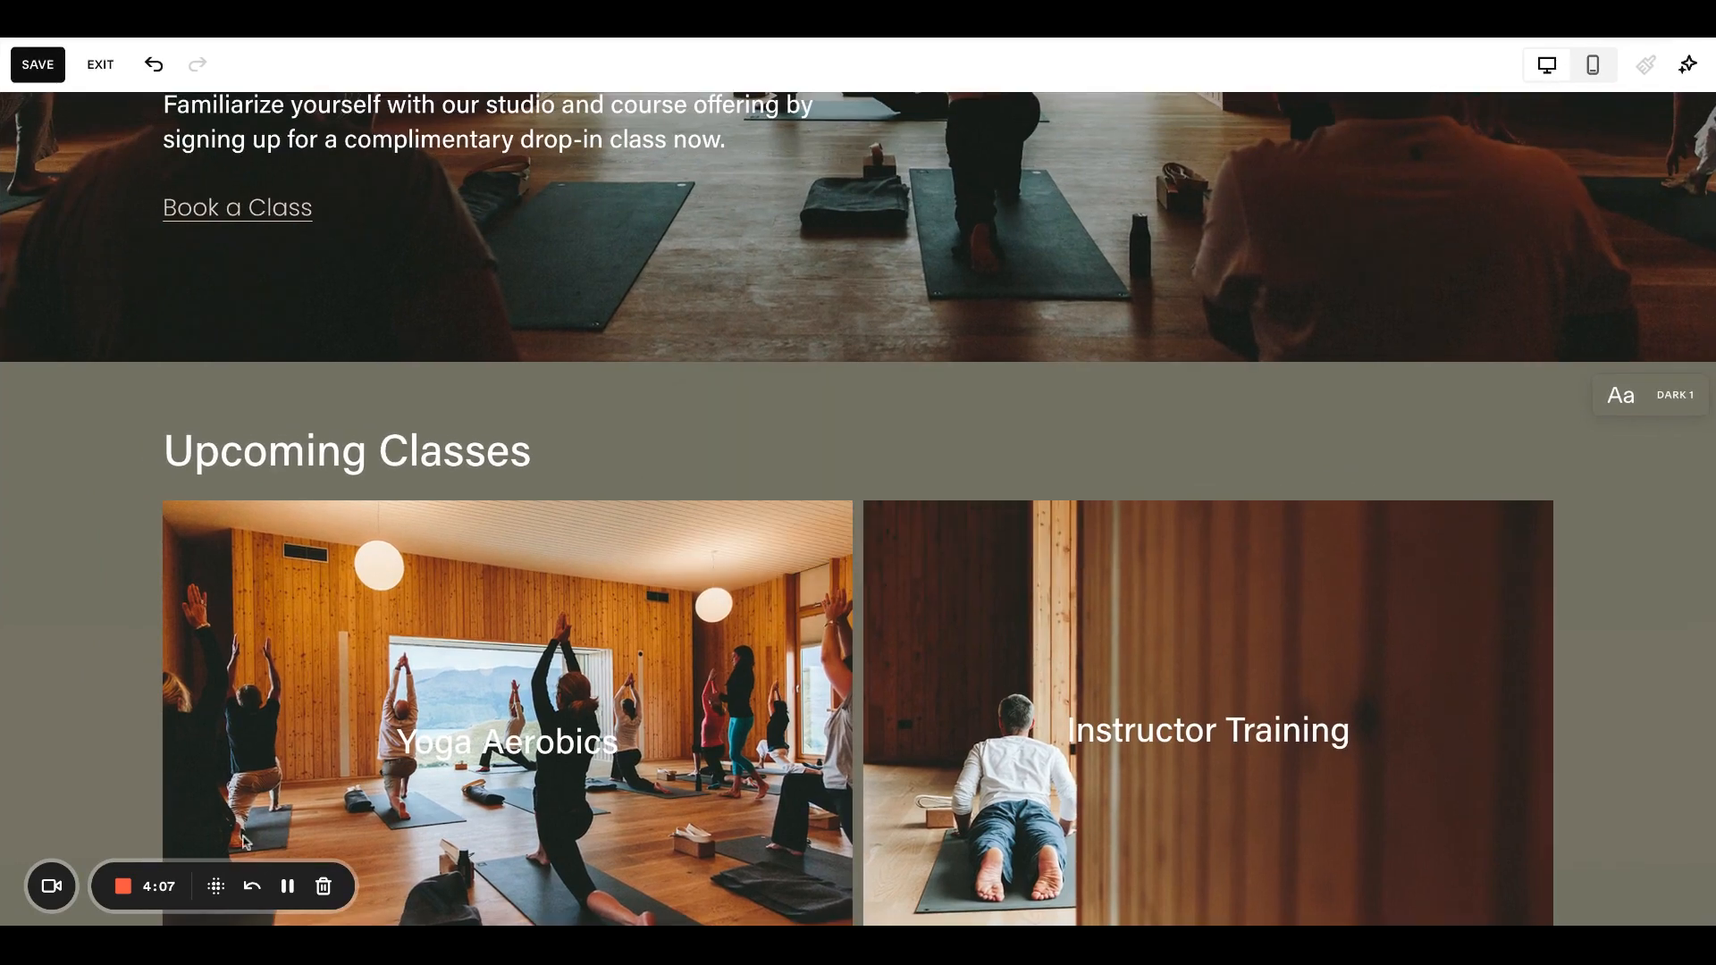
{"action": "scroll", "coordinate": [501, 539], "scroll_direction": "up", "scroll_amount": 7}
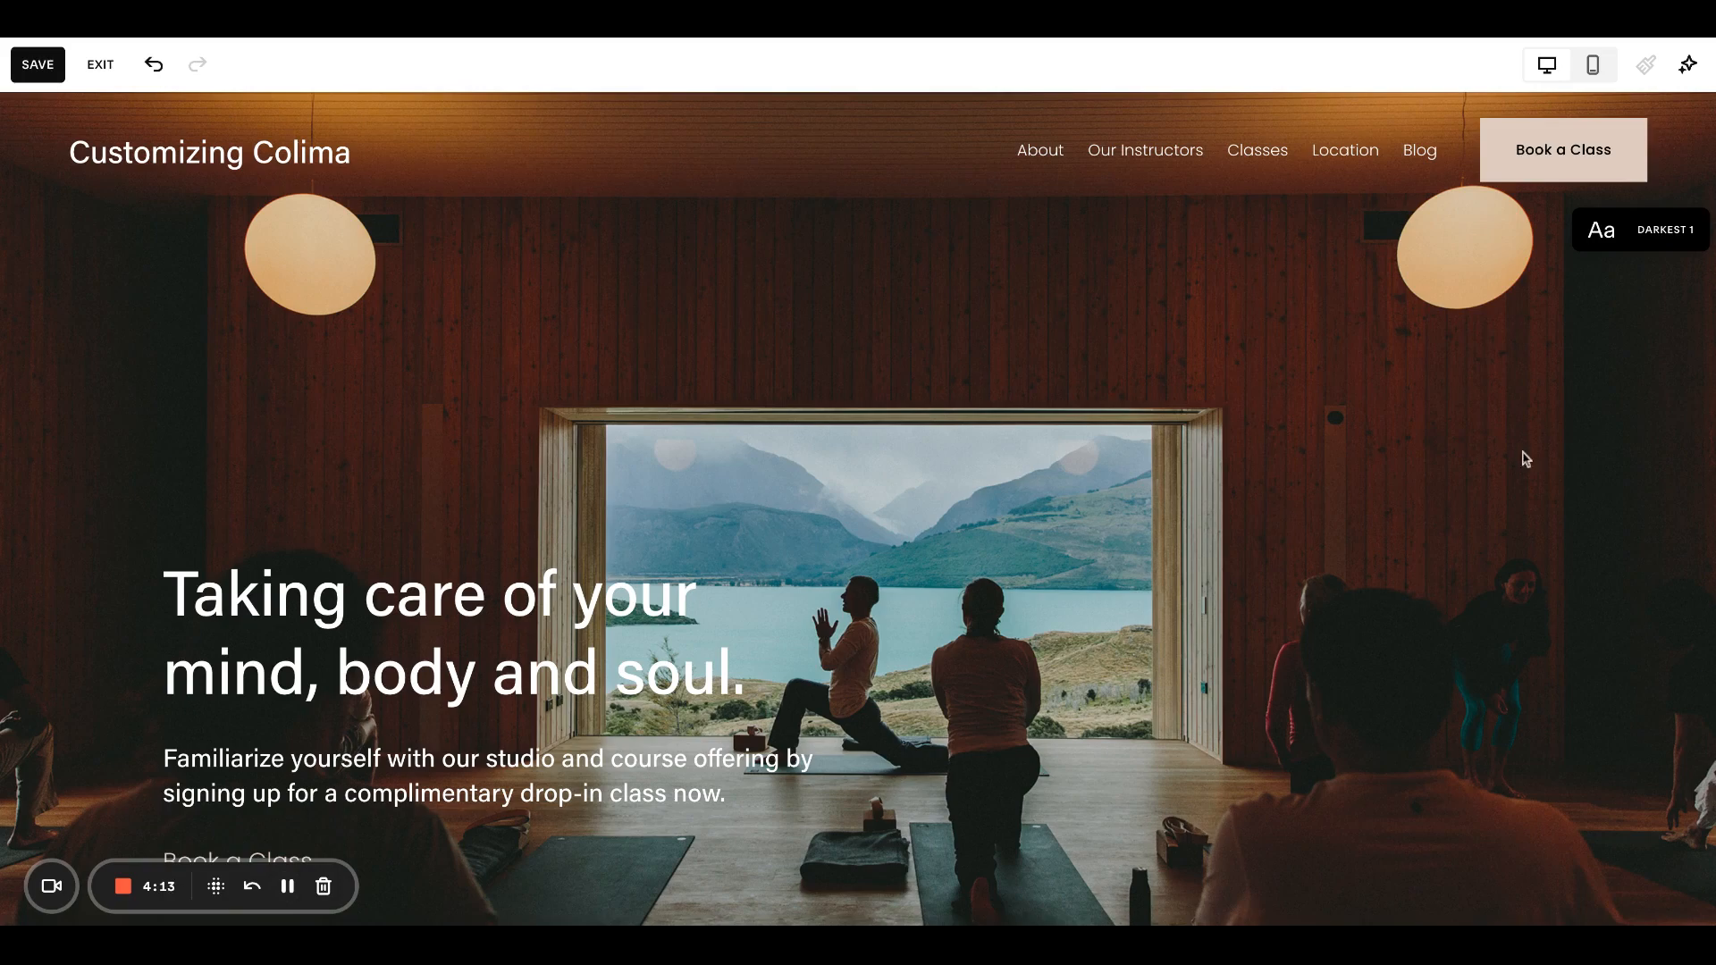
{"action": "left_click", "coordinate": [100, 65]}
{"action": "left_click", "coordinate": [365, 216]}
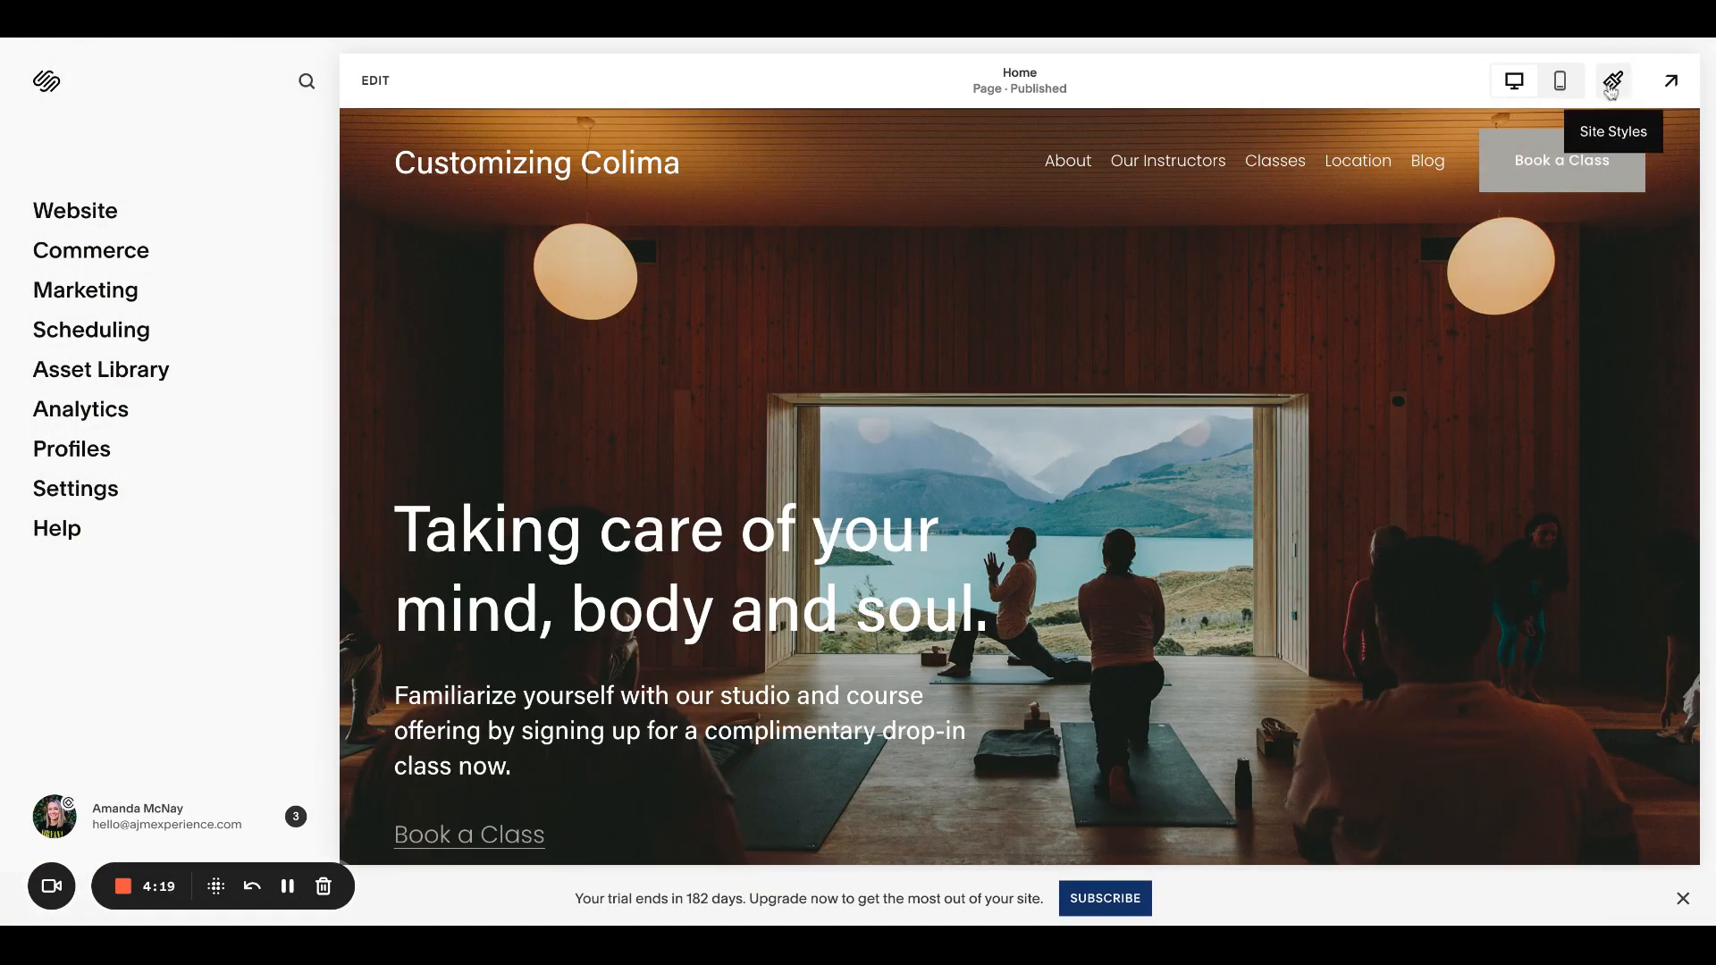
Reopen the site styles from the Home page preview and go to the font settings
{"action": "left_click", "coordinate": [1610, 82]}
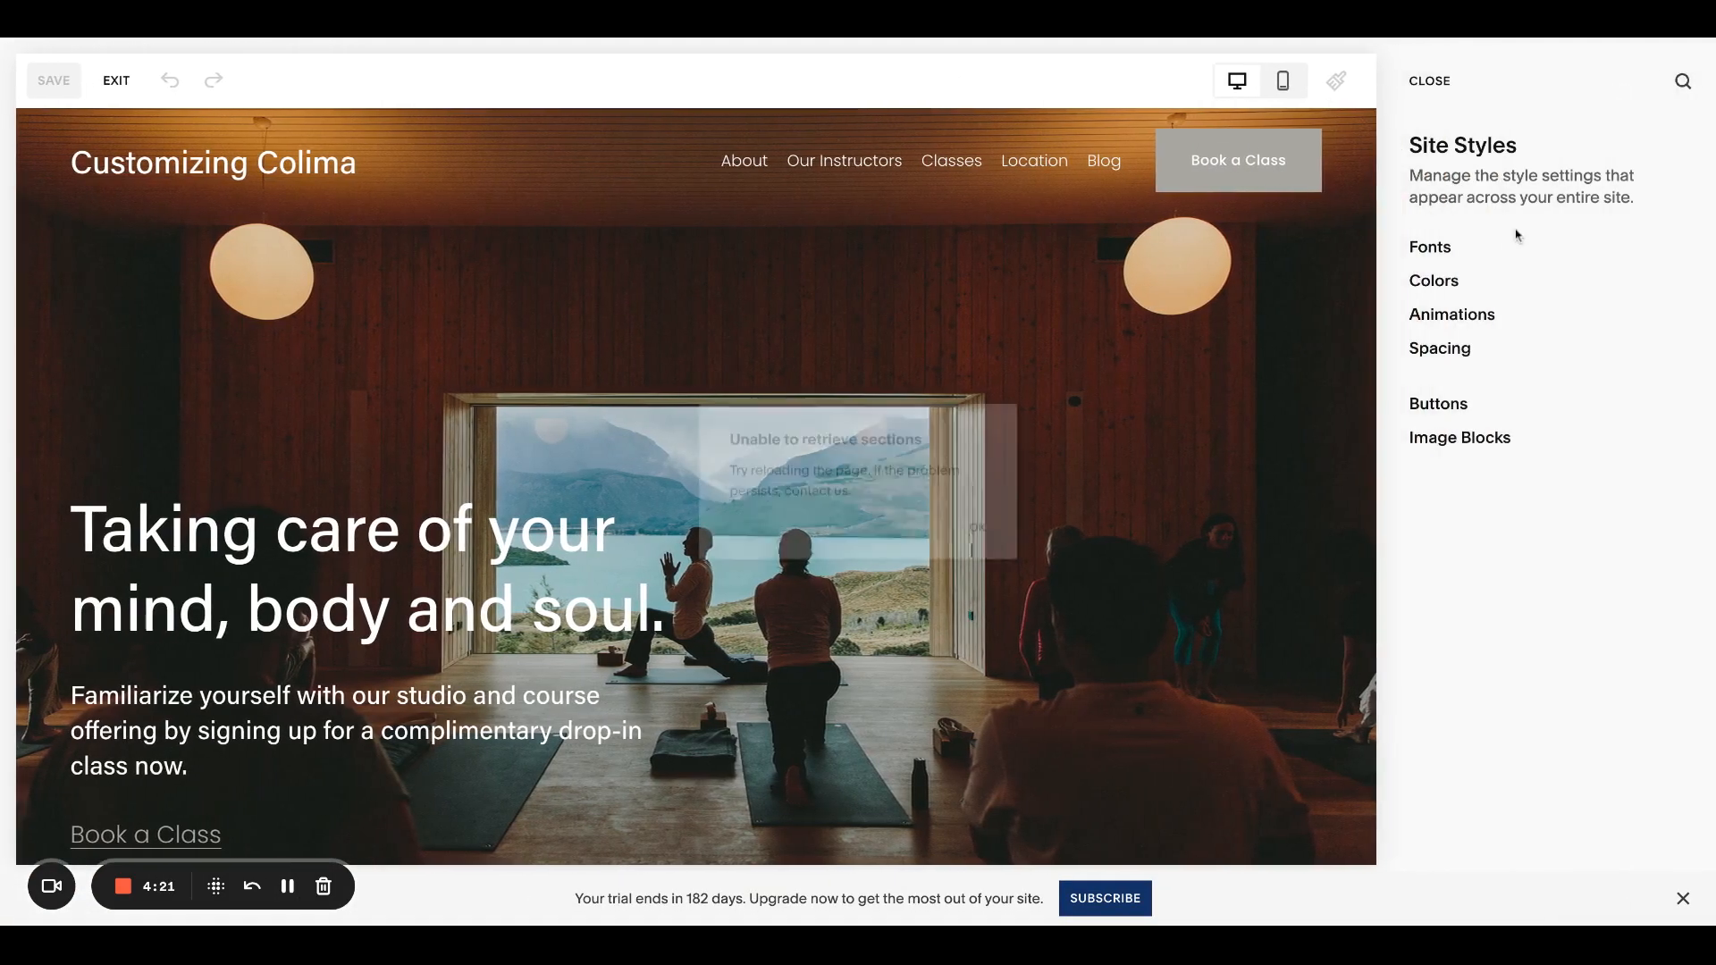
{"action": "left_click", "coordinate": [985, 531]}
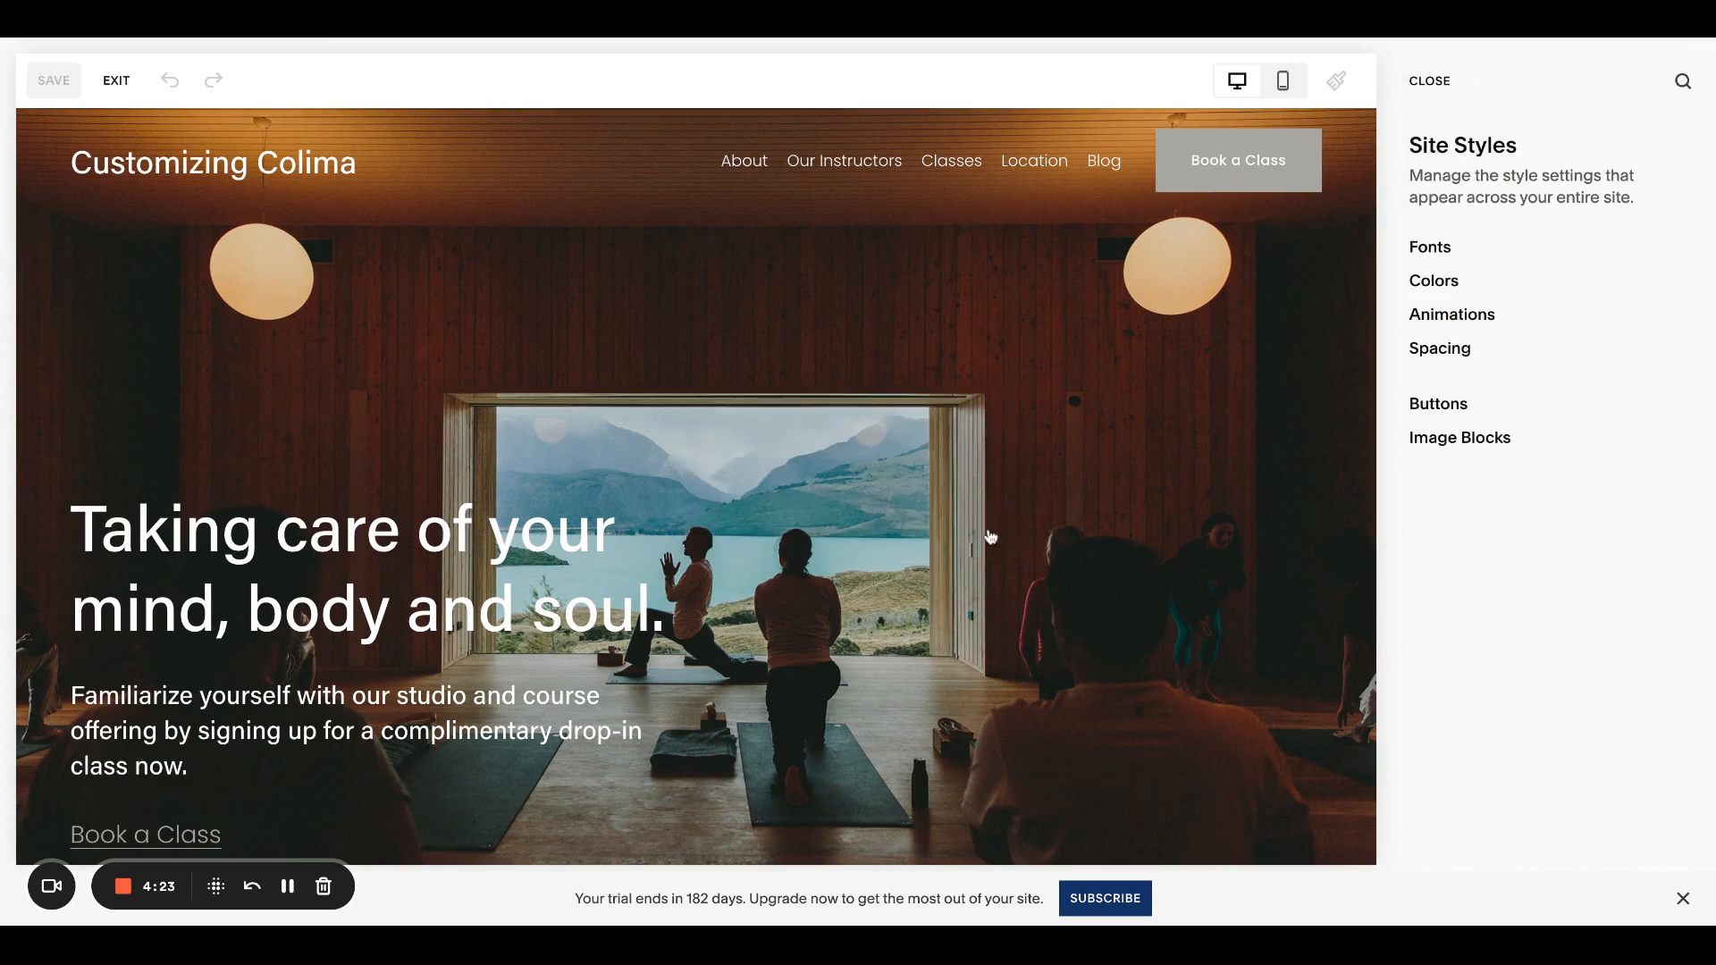
{"action": "left_click", "coordinate": [1436, 249]}
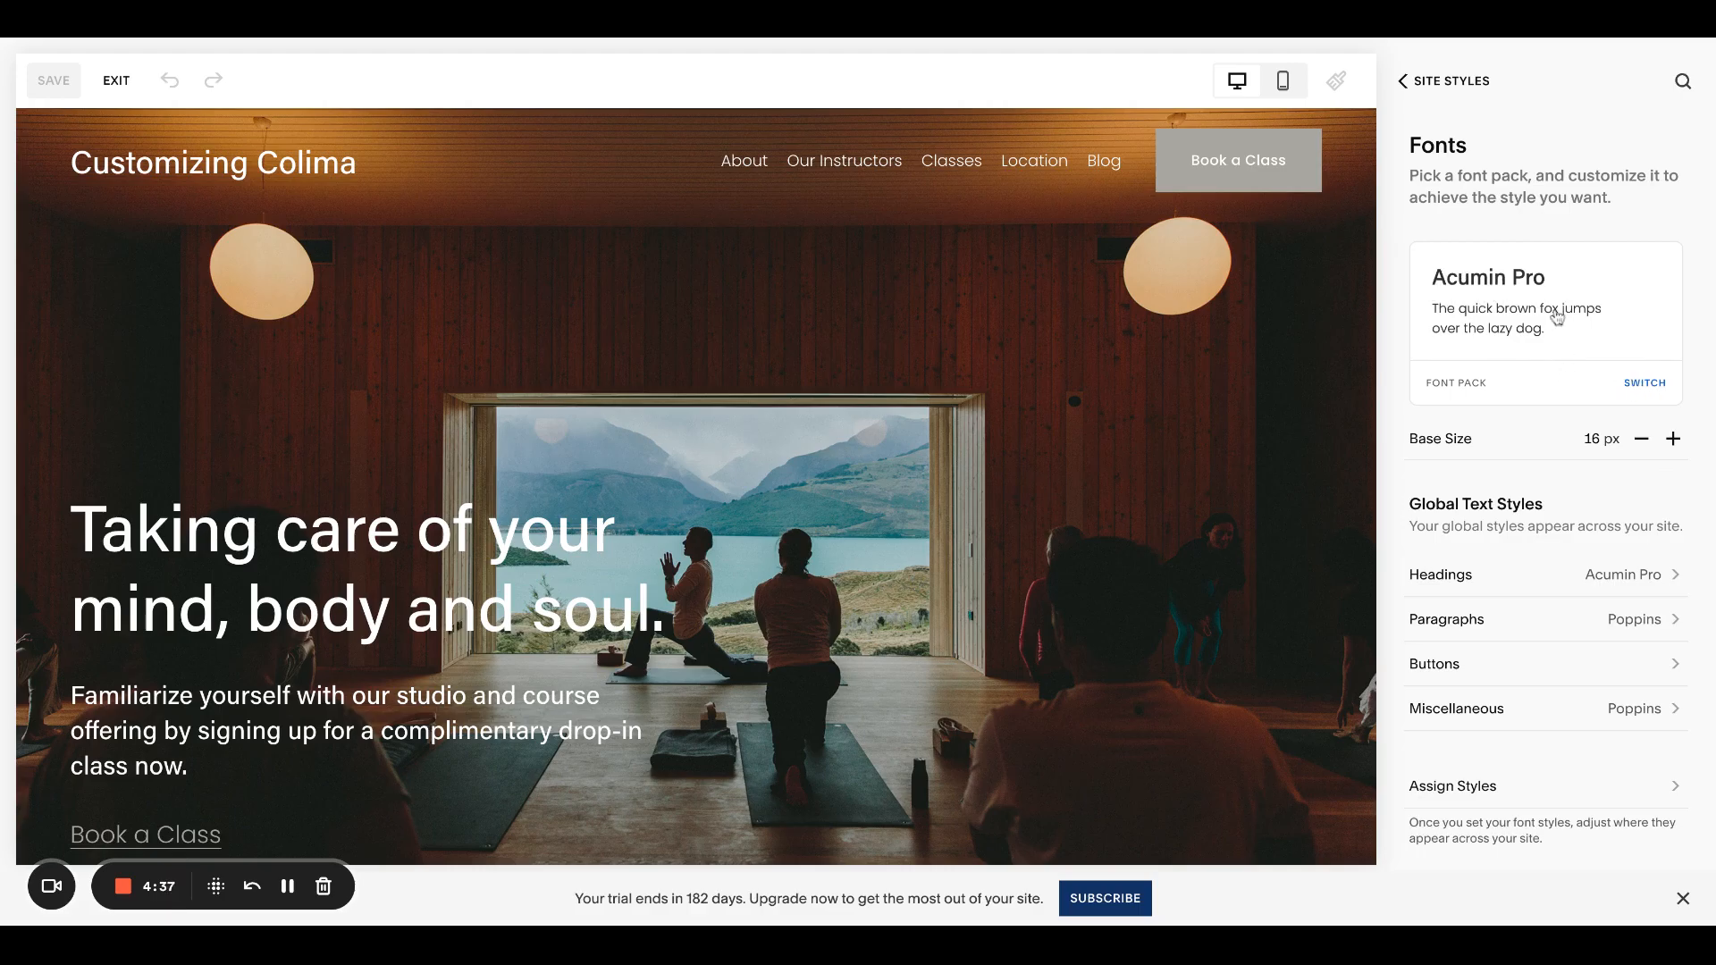
Start switching the font pack and browse the available sans-serif packs
{"action": "left_click", "coordinate": [1634, 388]}
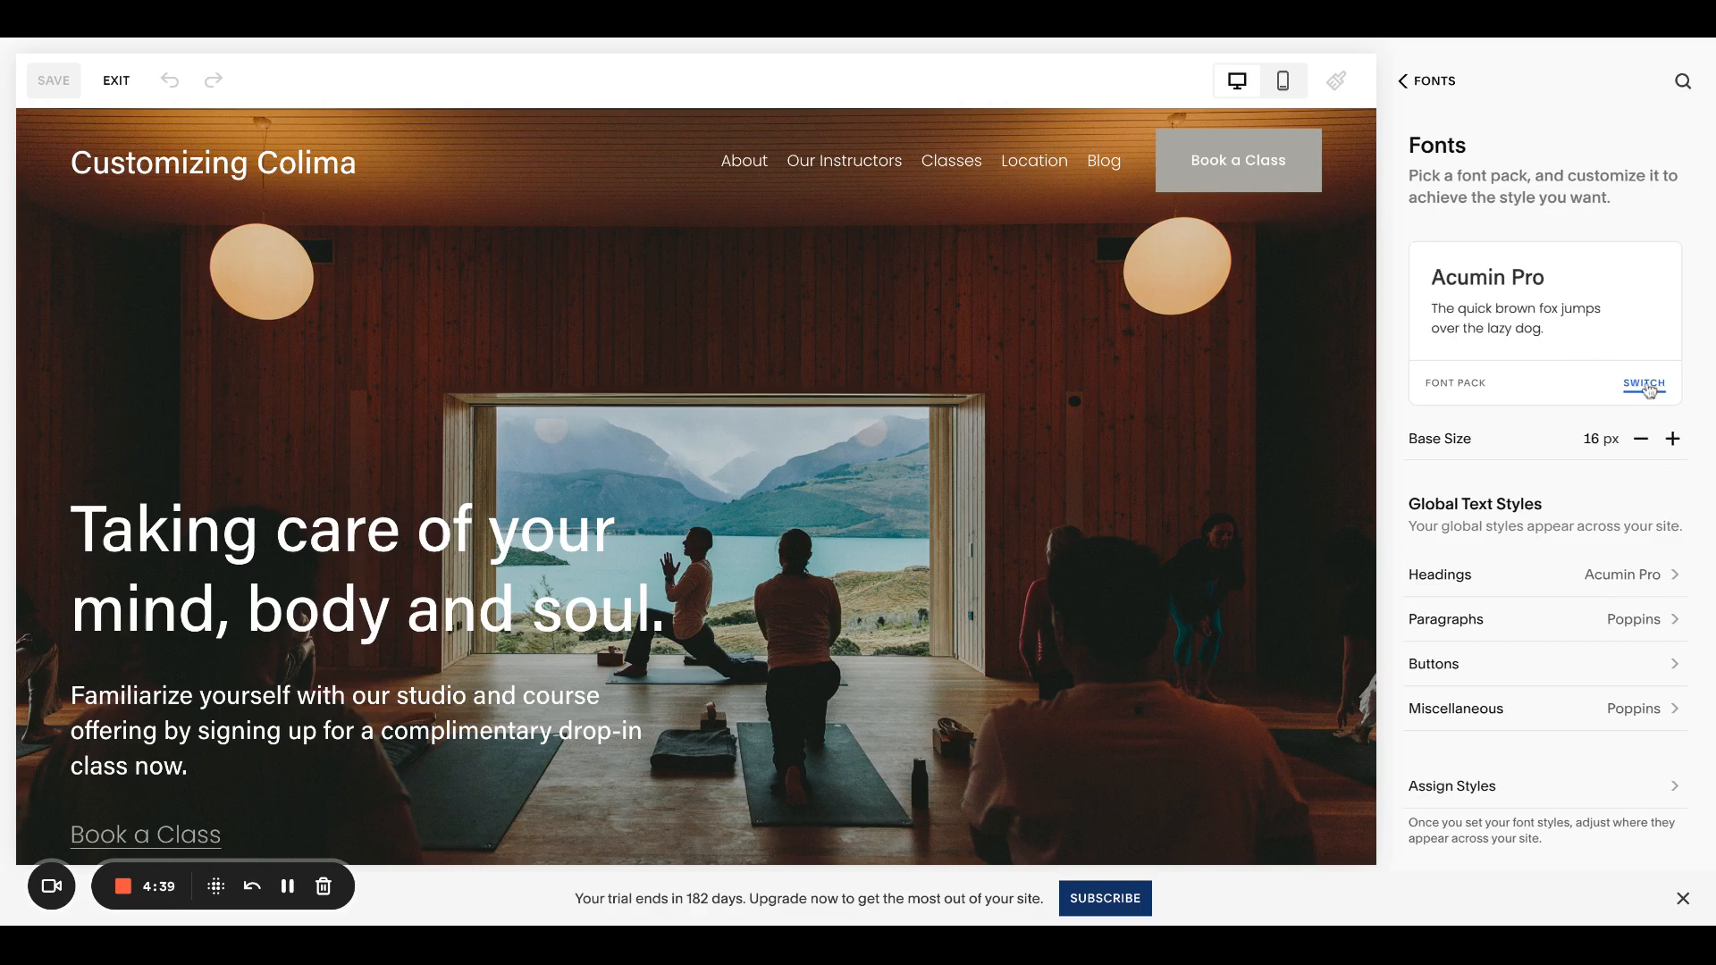
{"action": "scroll", "coordinate": [1685, 273], "scroll_direction": "down", "scroll_amount": 10}
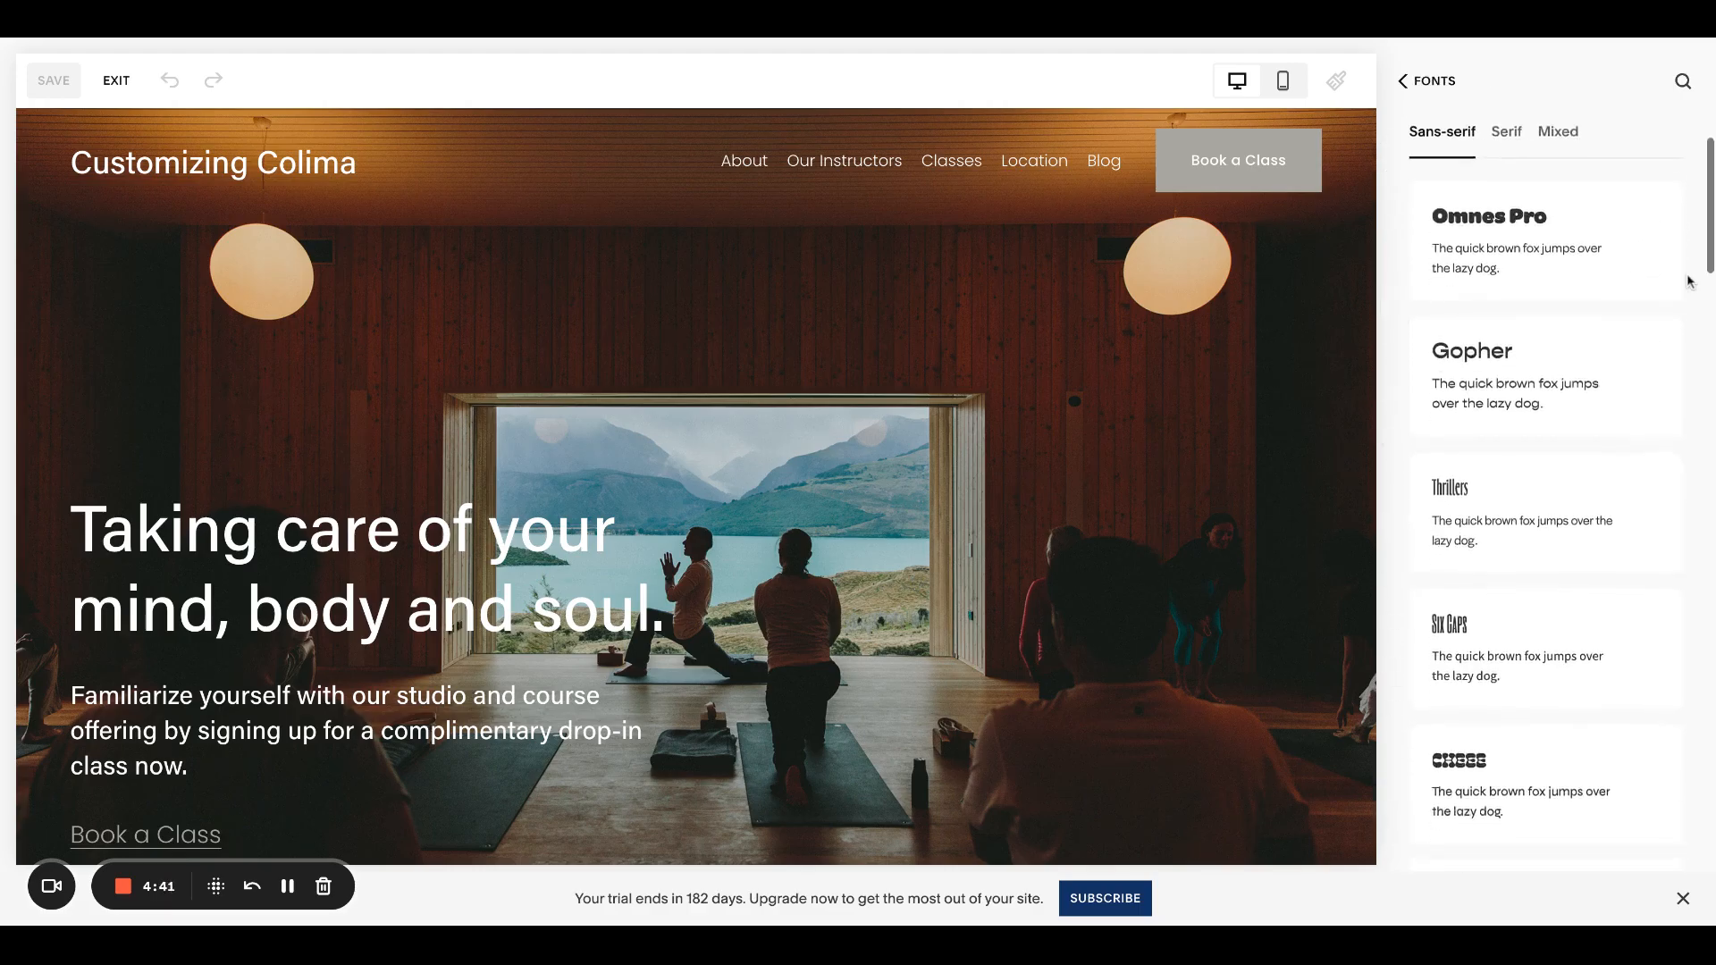
{"action": "scroll", "coordinate": [1689, 282], "scroll_direction": "down", "scroll_amount": 15}
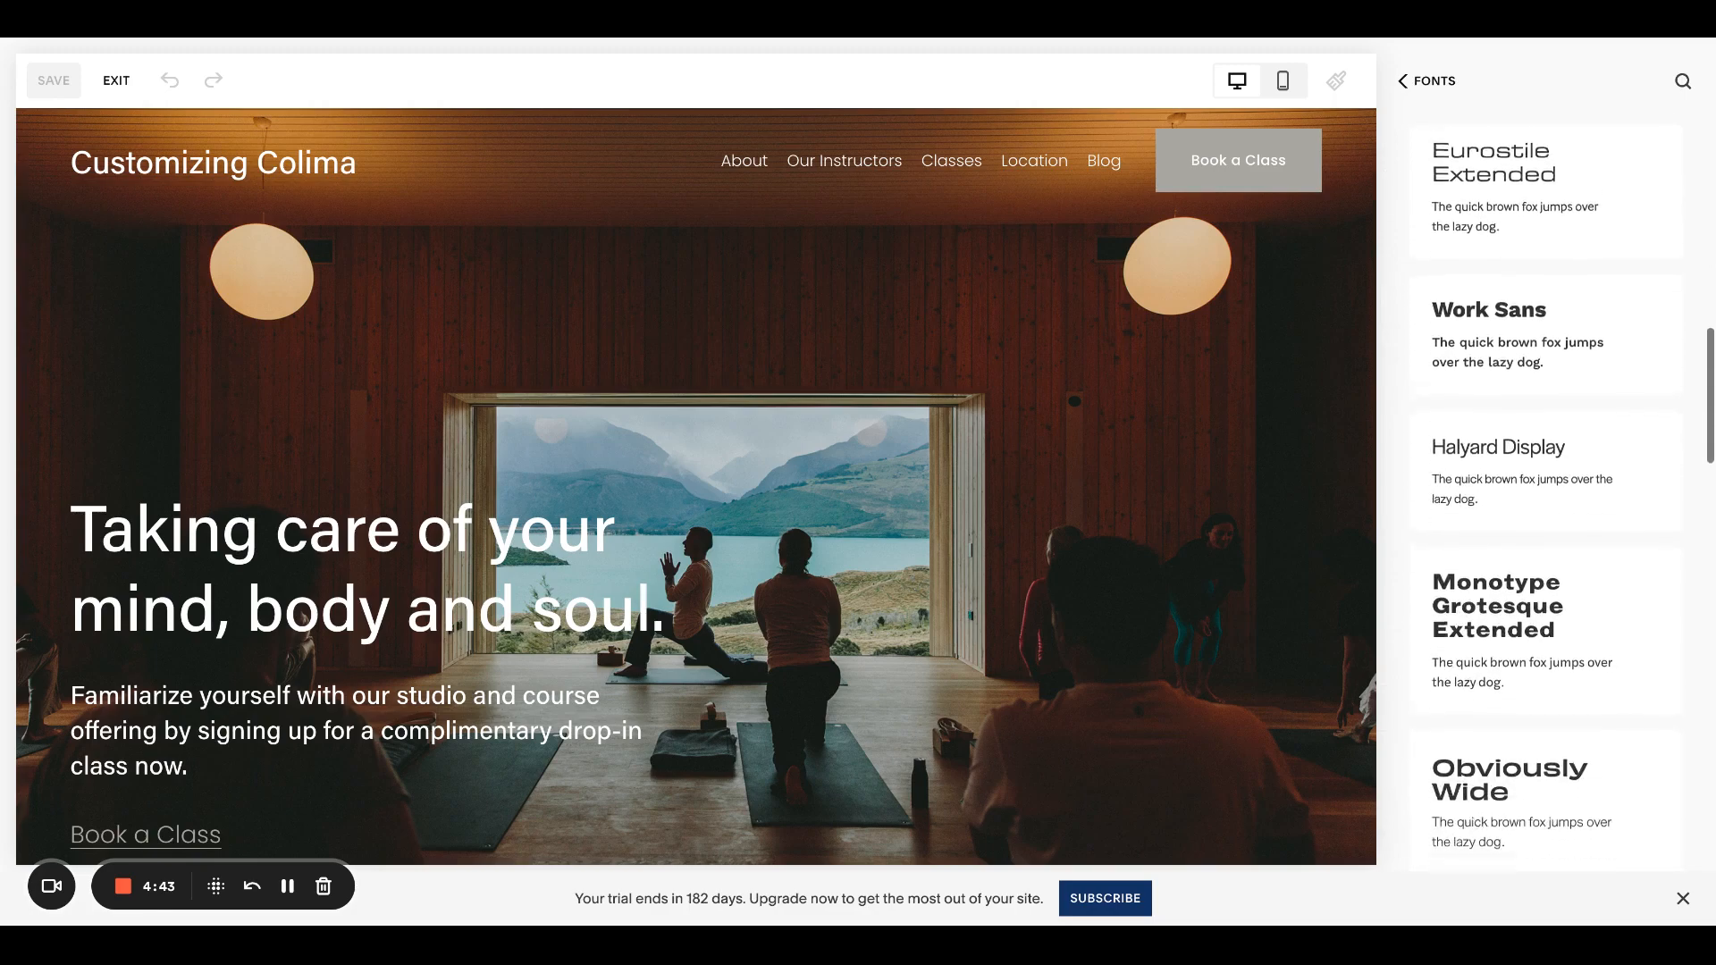
{"action": "scroll", "coordinate": [1651, 276], "scroll_direction": "down", "scroll_amount": 3}
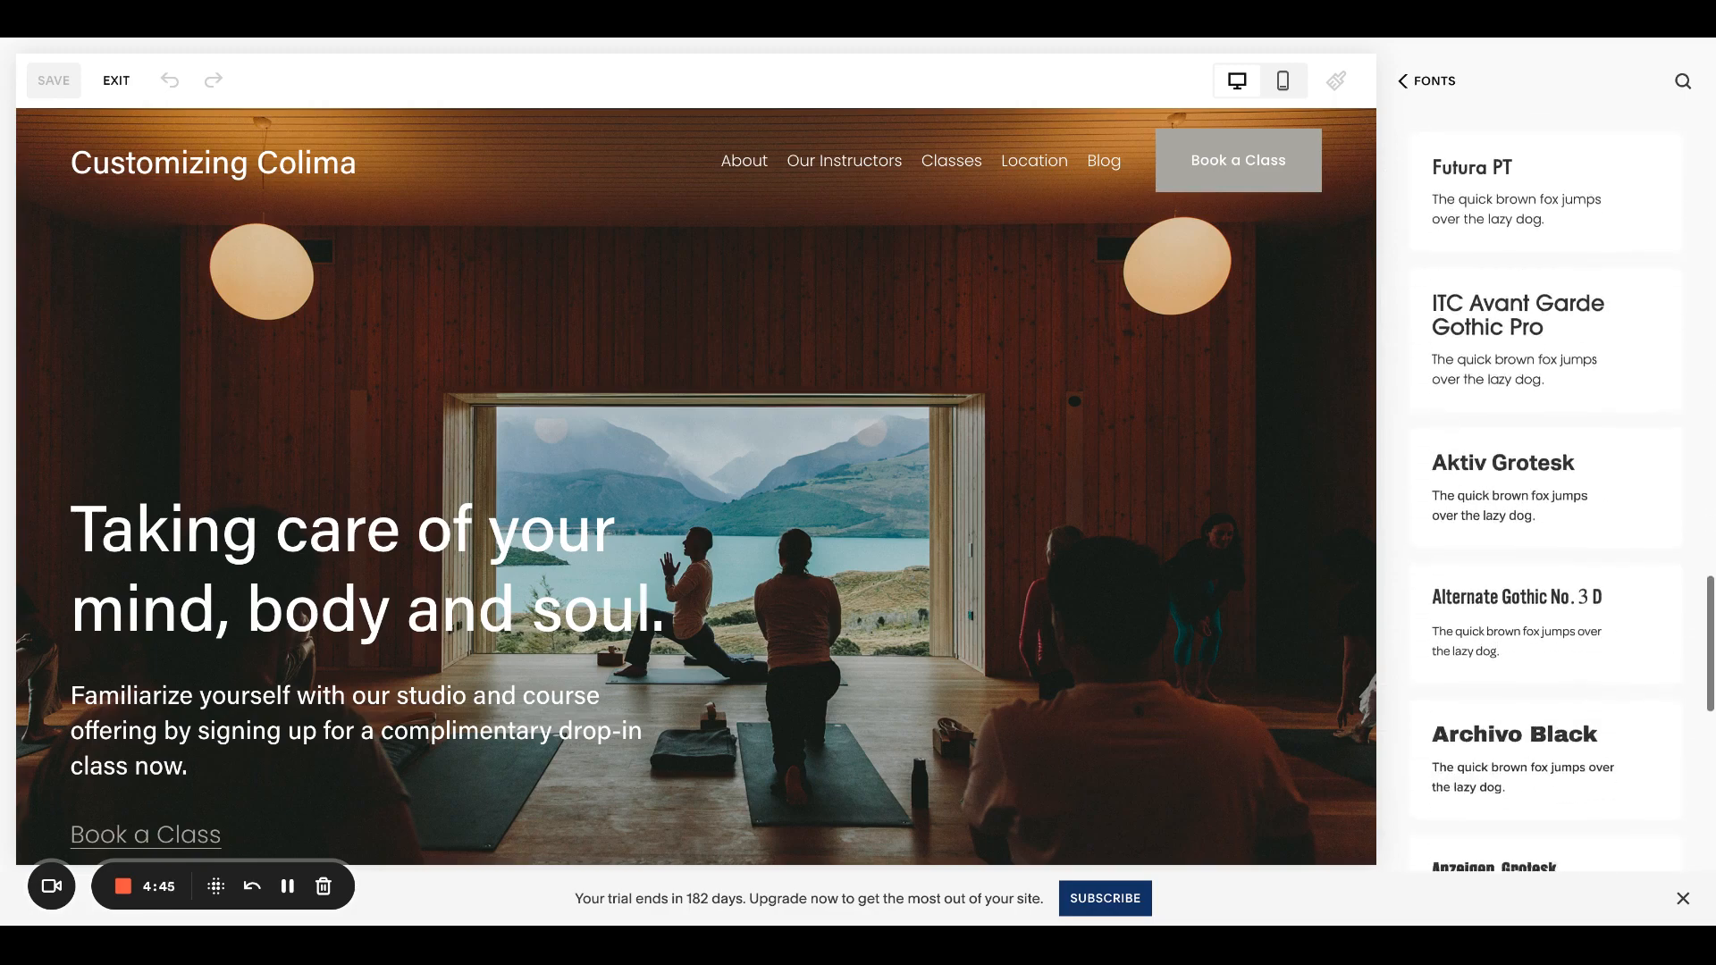
{"action": "scroll", "coordinate": [1651, 275], "scroll_direction": "up", "scroll_amount": 20}
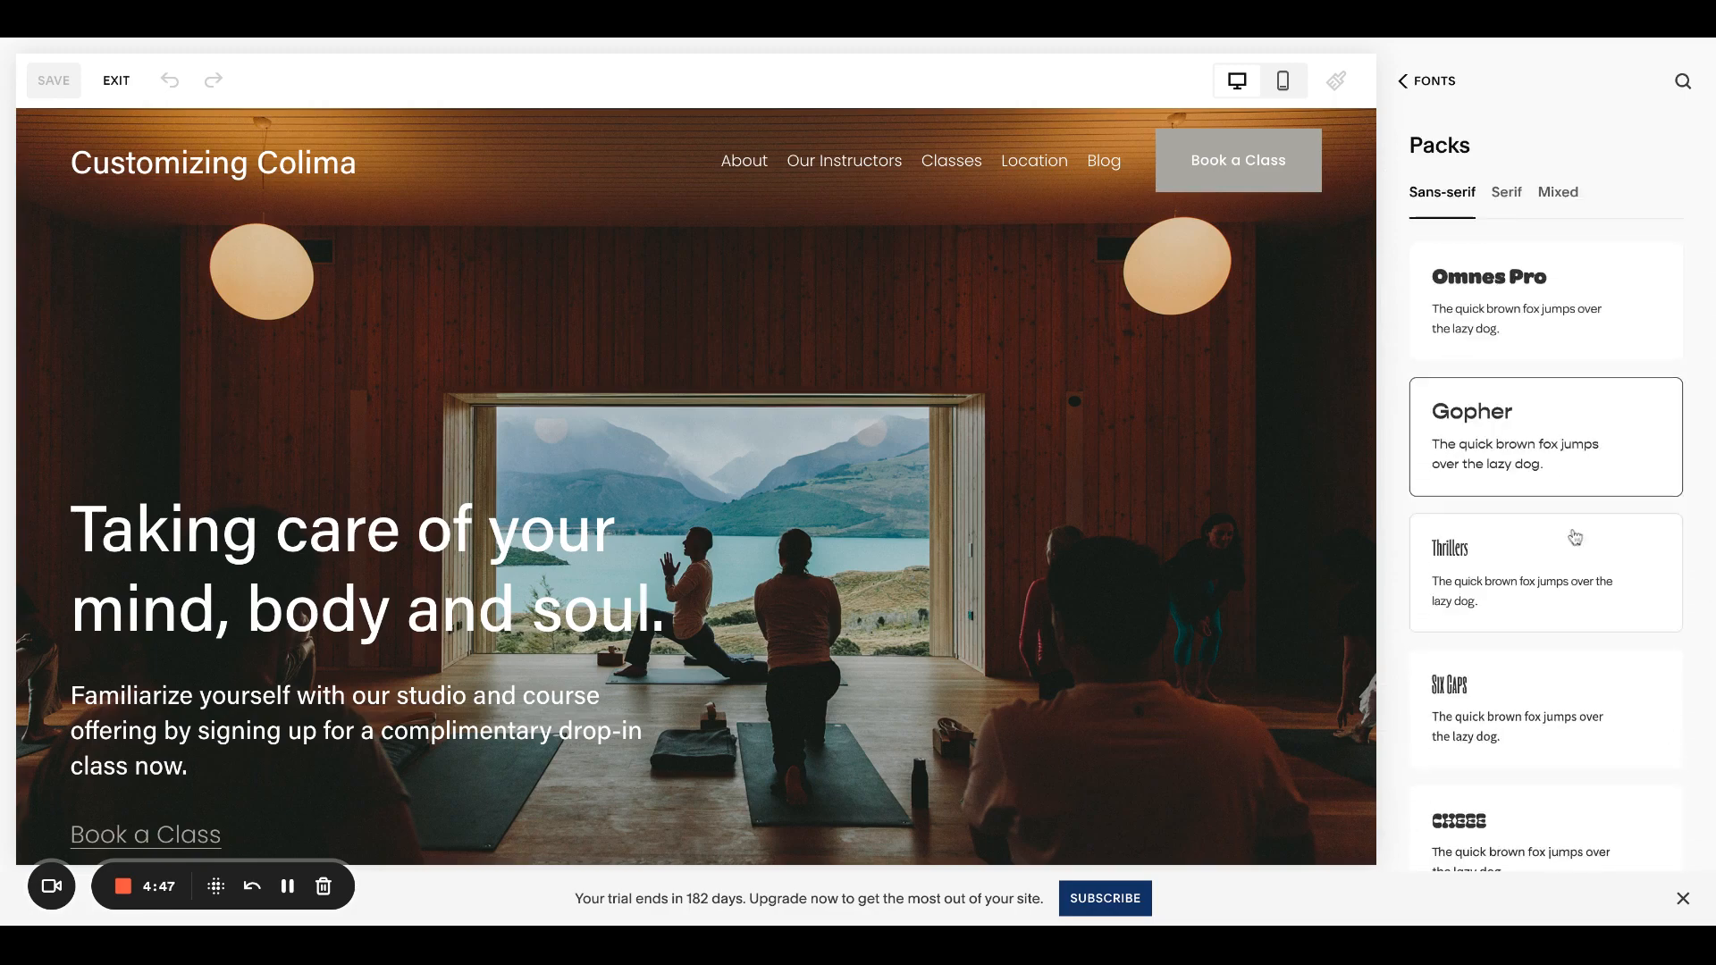
{"action": "scroll", "coordinate": [1691, 478], "scroll_direction": "down", "scroll_amount": 1}
{"action": "scroll", "coordinate": [1692, 478], "scroll_direction": "down", "scroll_amount": 3}
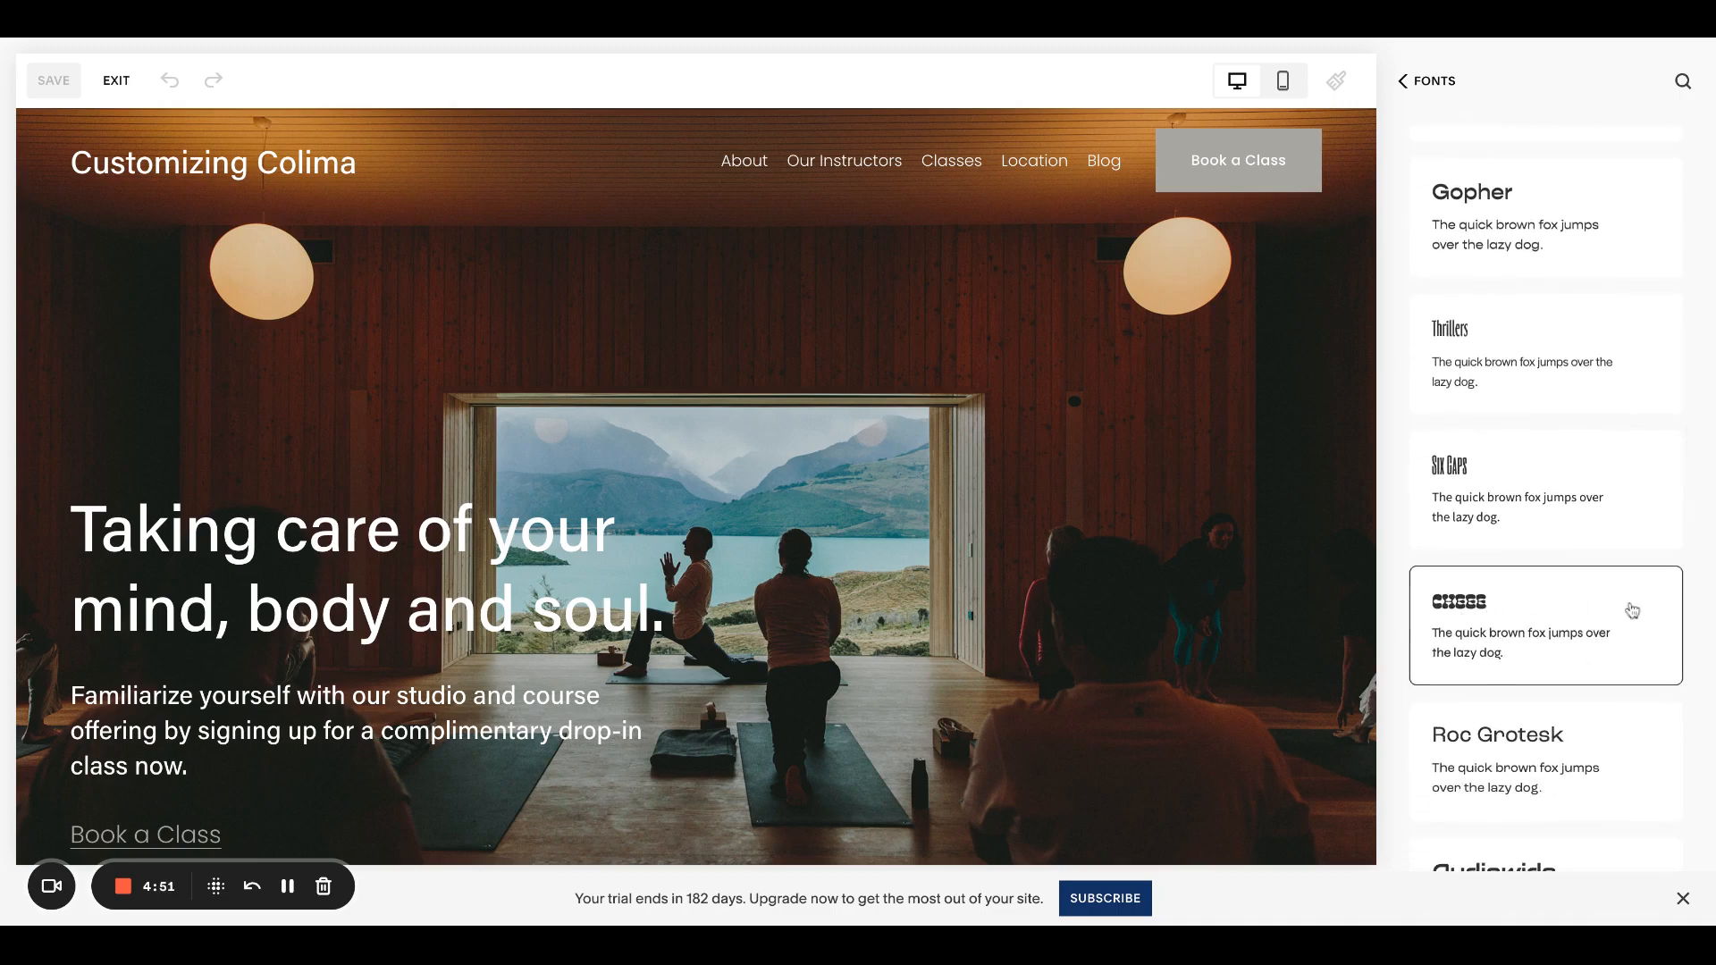
{"action": "scroll", "coordinate": [1687, 614], "scroll_direction": "down", "scroll_amount": 9}
{"action": "scroll", "coordinate": [1685, 615], "scroll_direction": "down", "scroll_amount": 6}
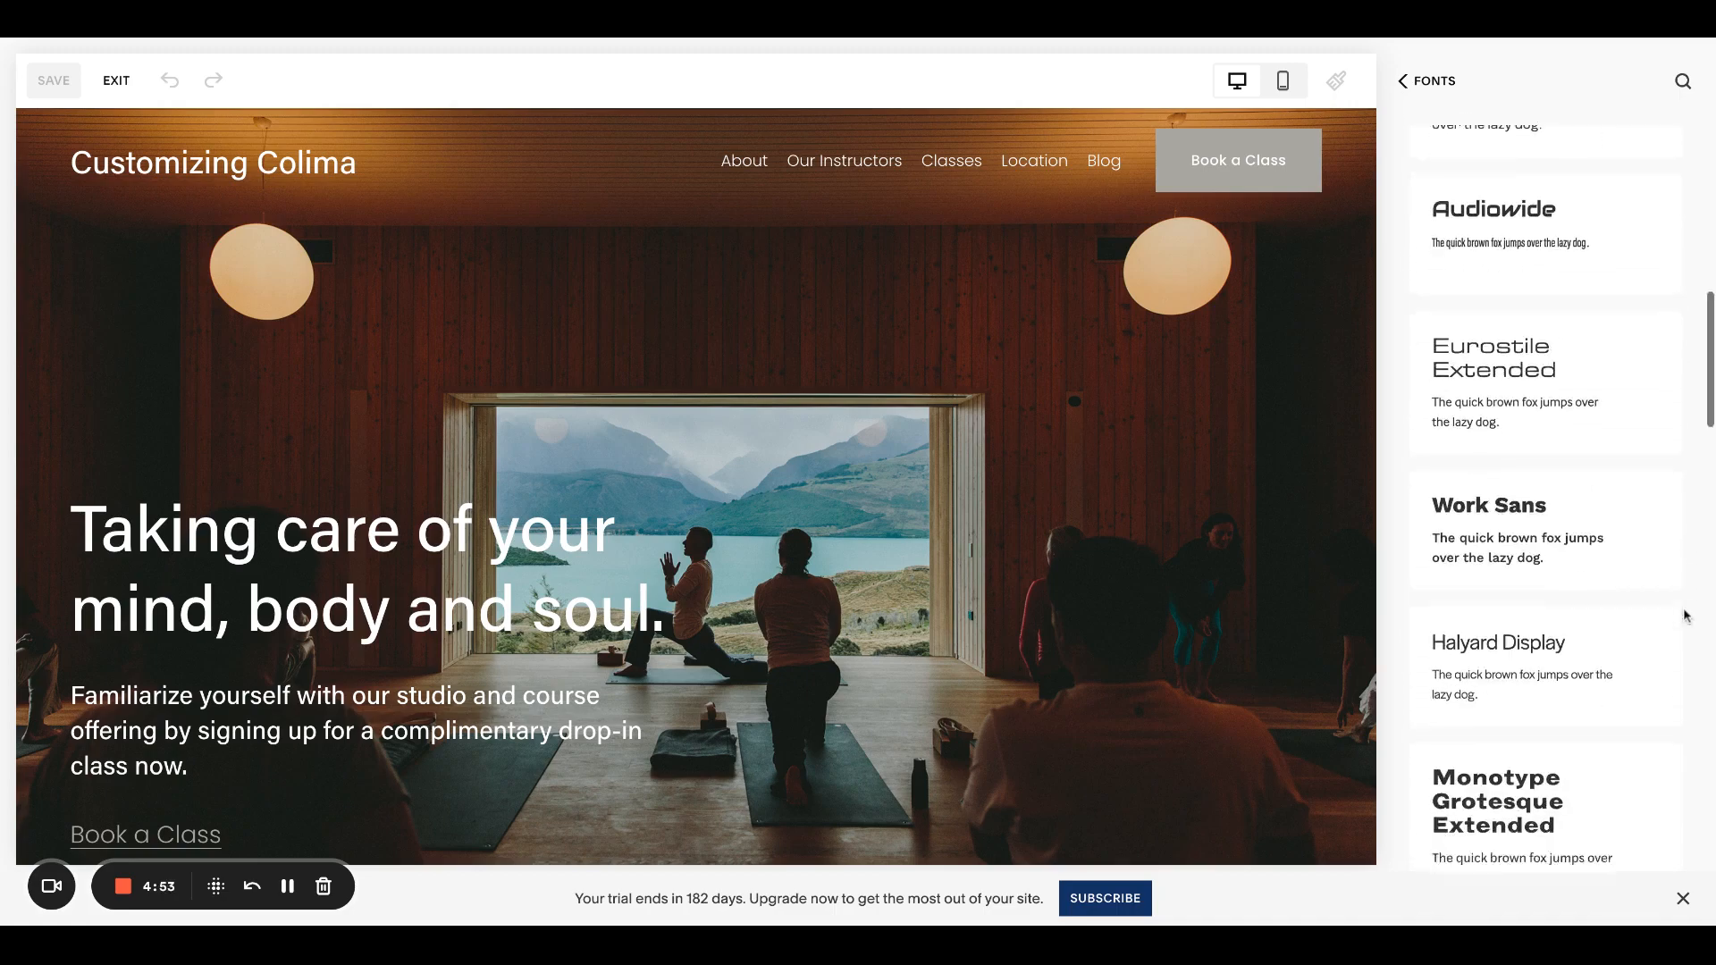
{"action": "scroll", "coordinate": [1685, 615], "scroll_direction": "up", "scroll_amount": 15}
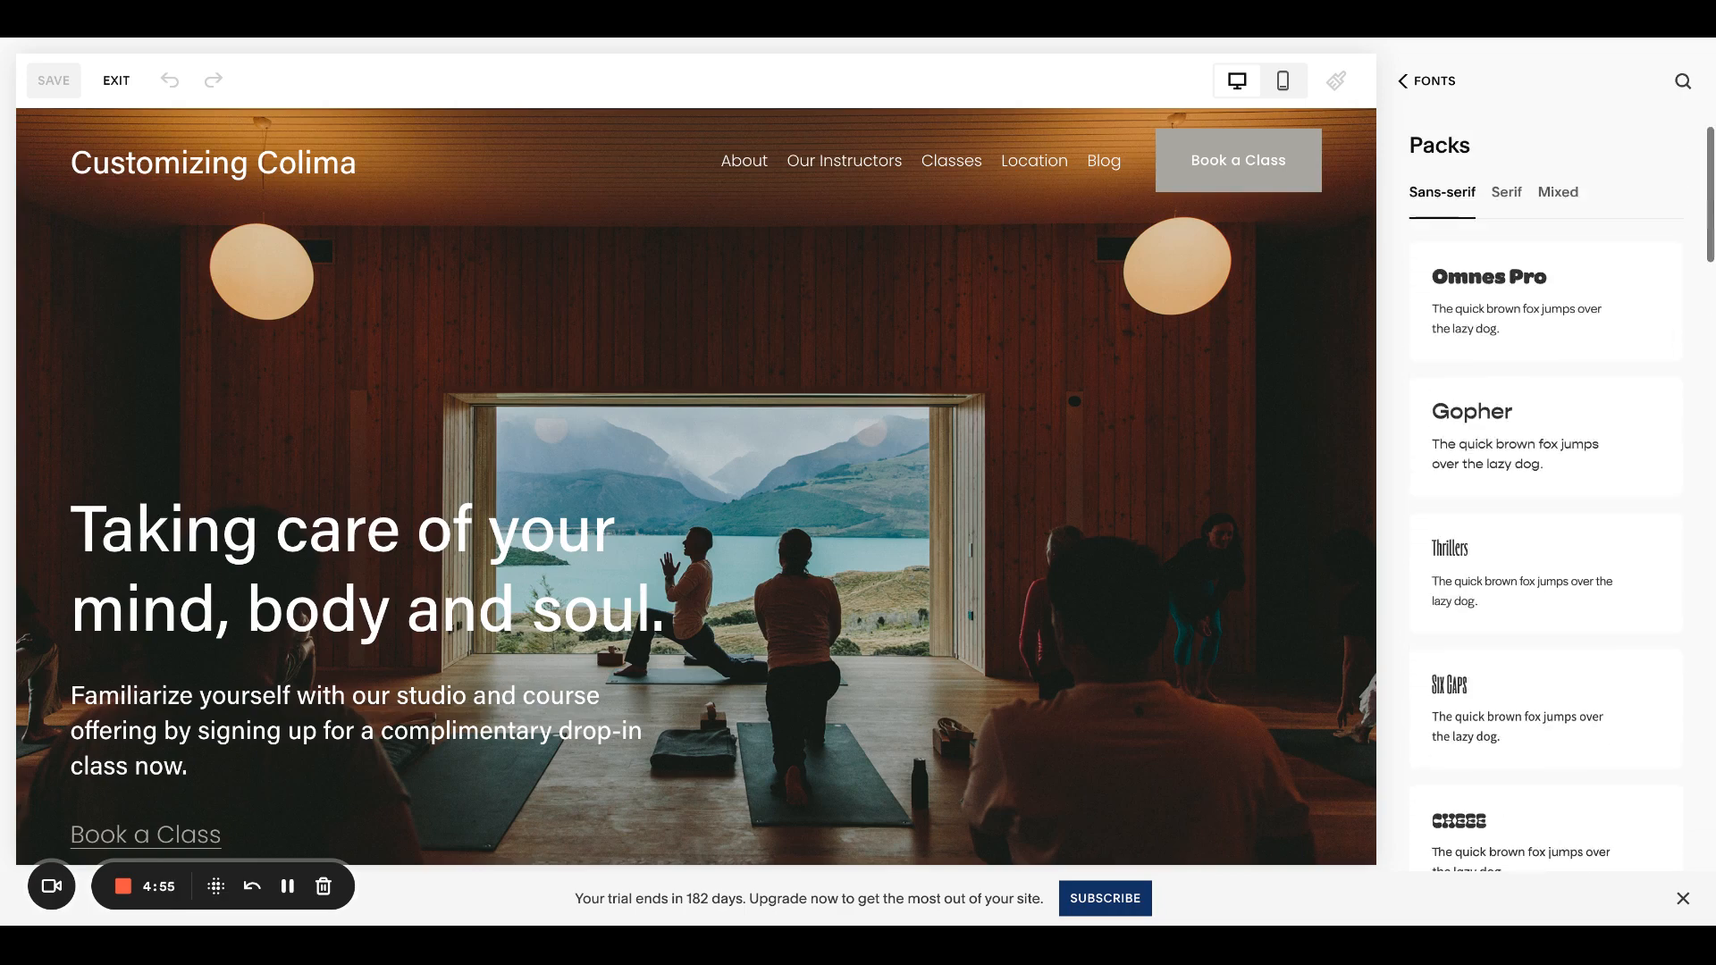
Check the serif and mixed font packs, and return to the font settings without choosing a new pack
{"action": "left_click", "coordinate": [1504, 197]}
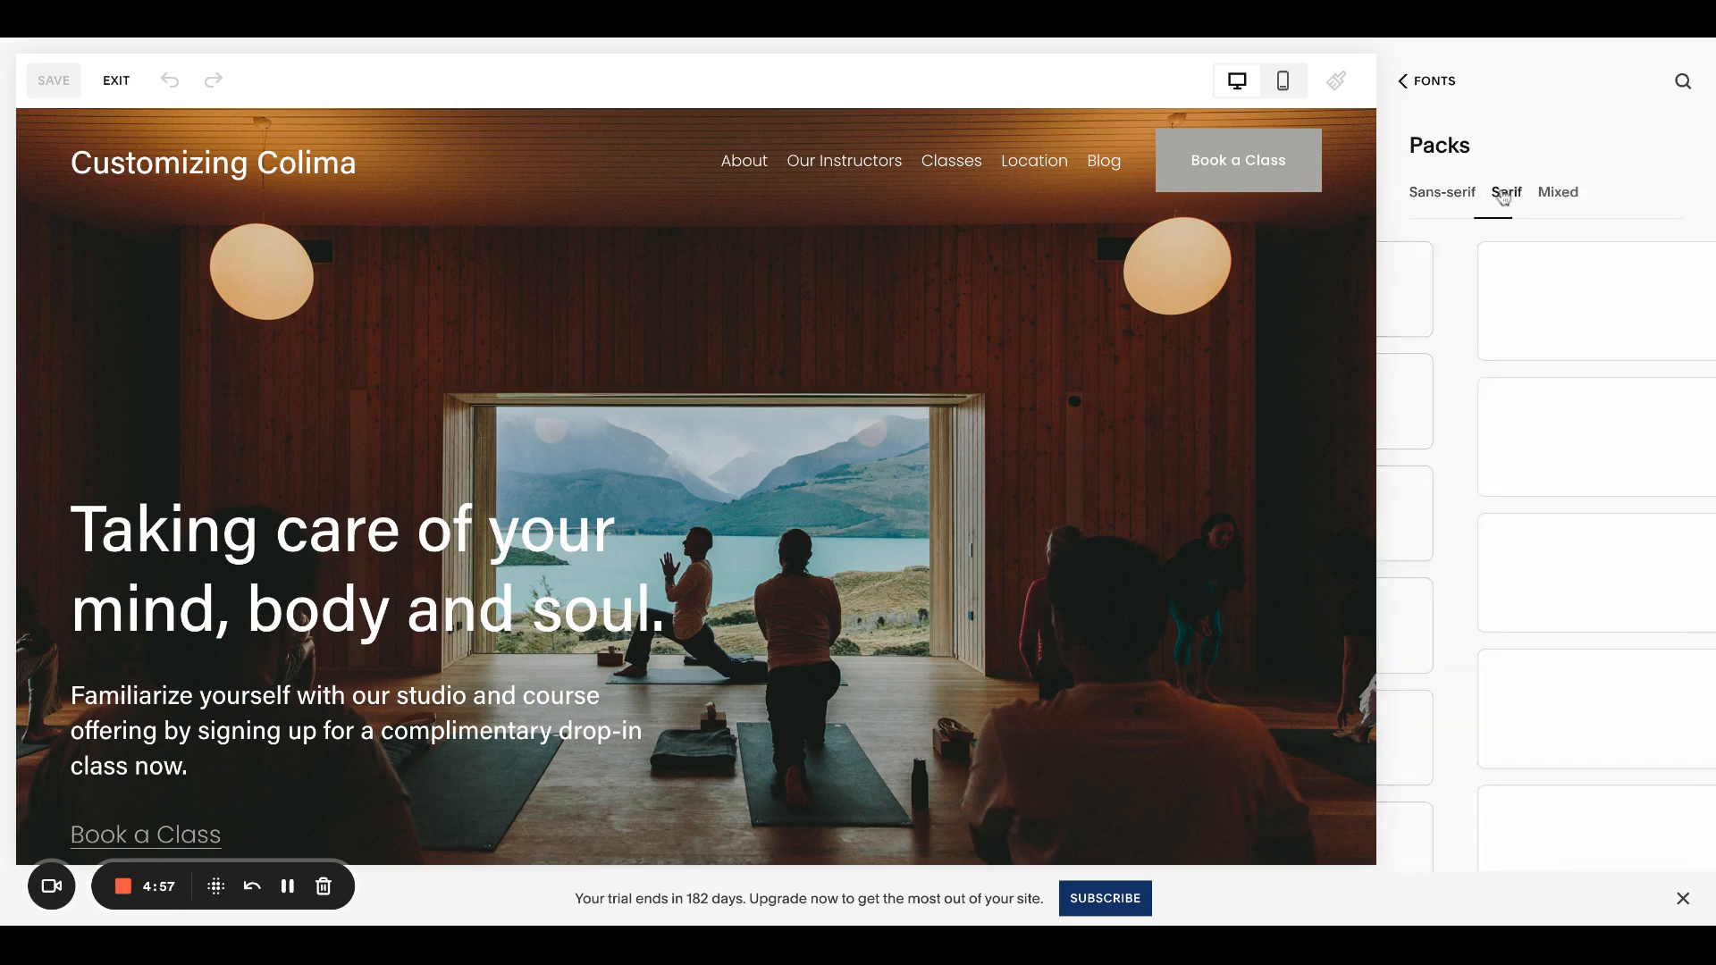
{"action": "left_click", "coordinate": [1559, 199]}
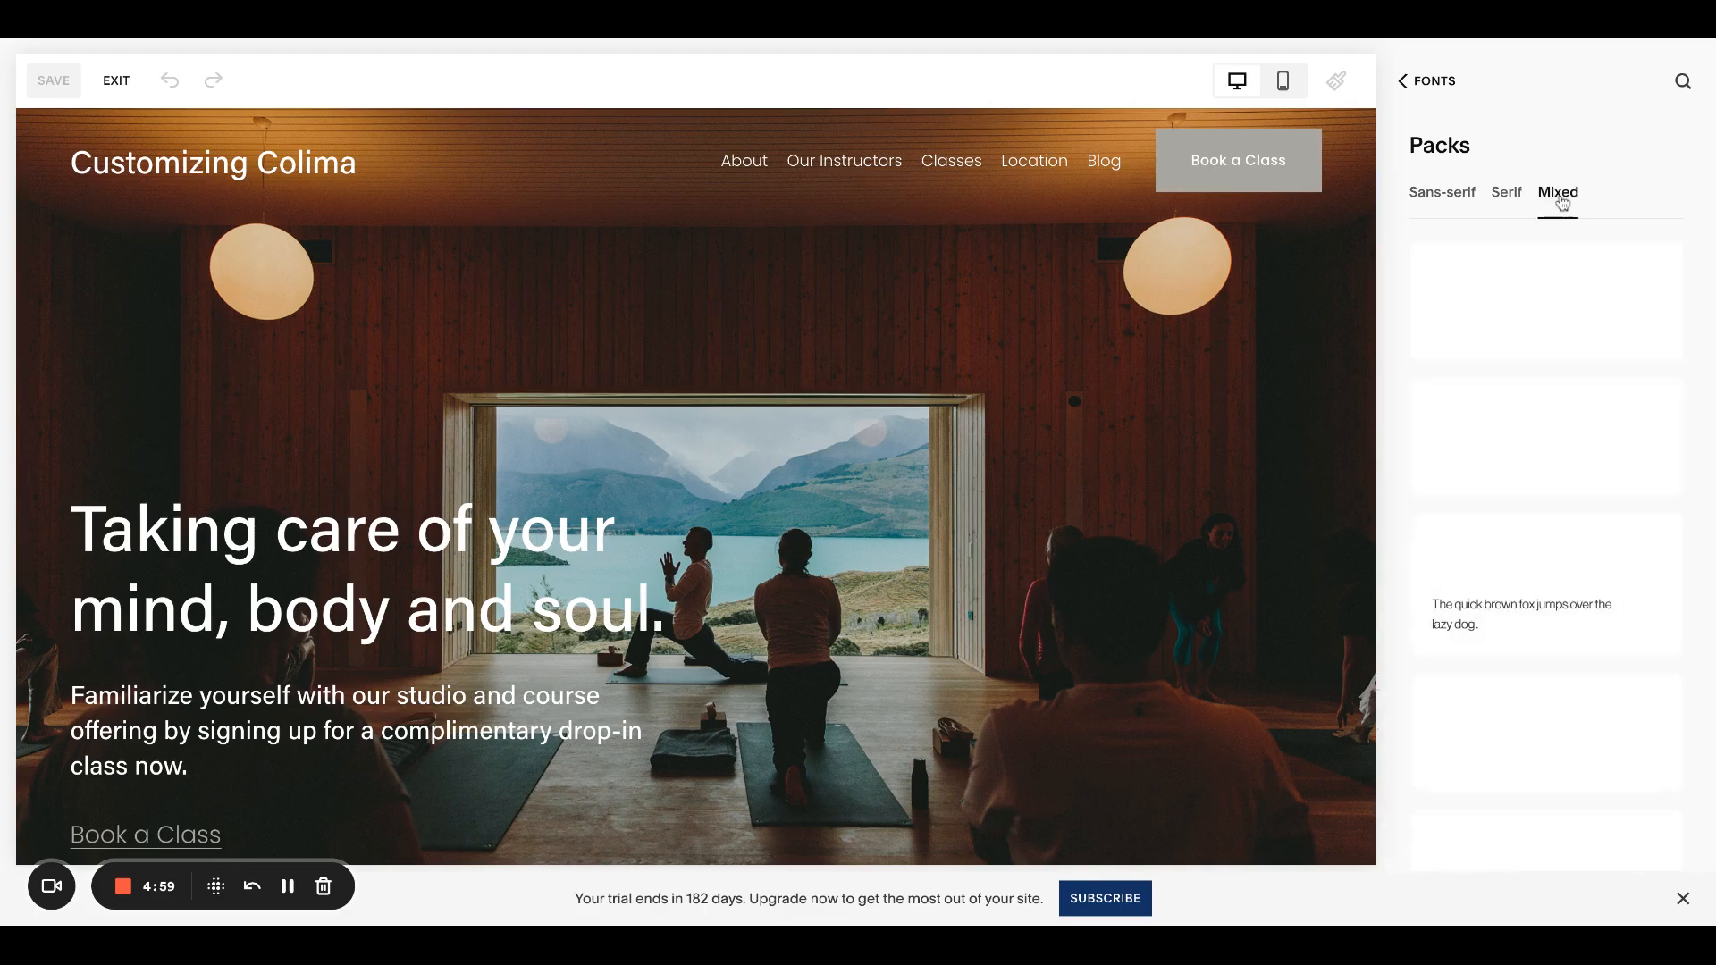
{"action": "left_click", "coordinate": [1440, 198]}
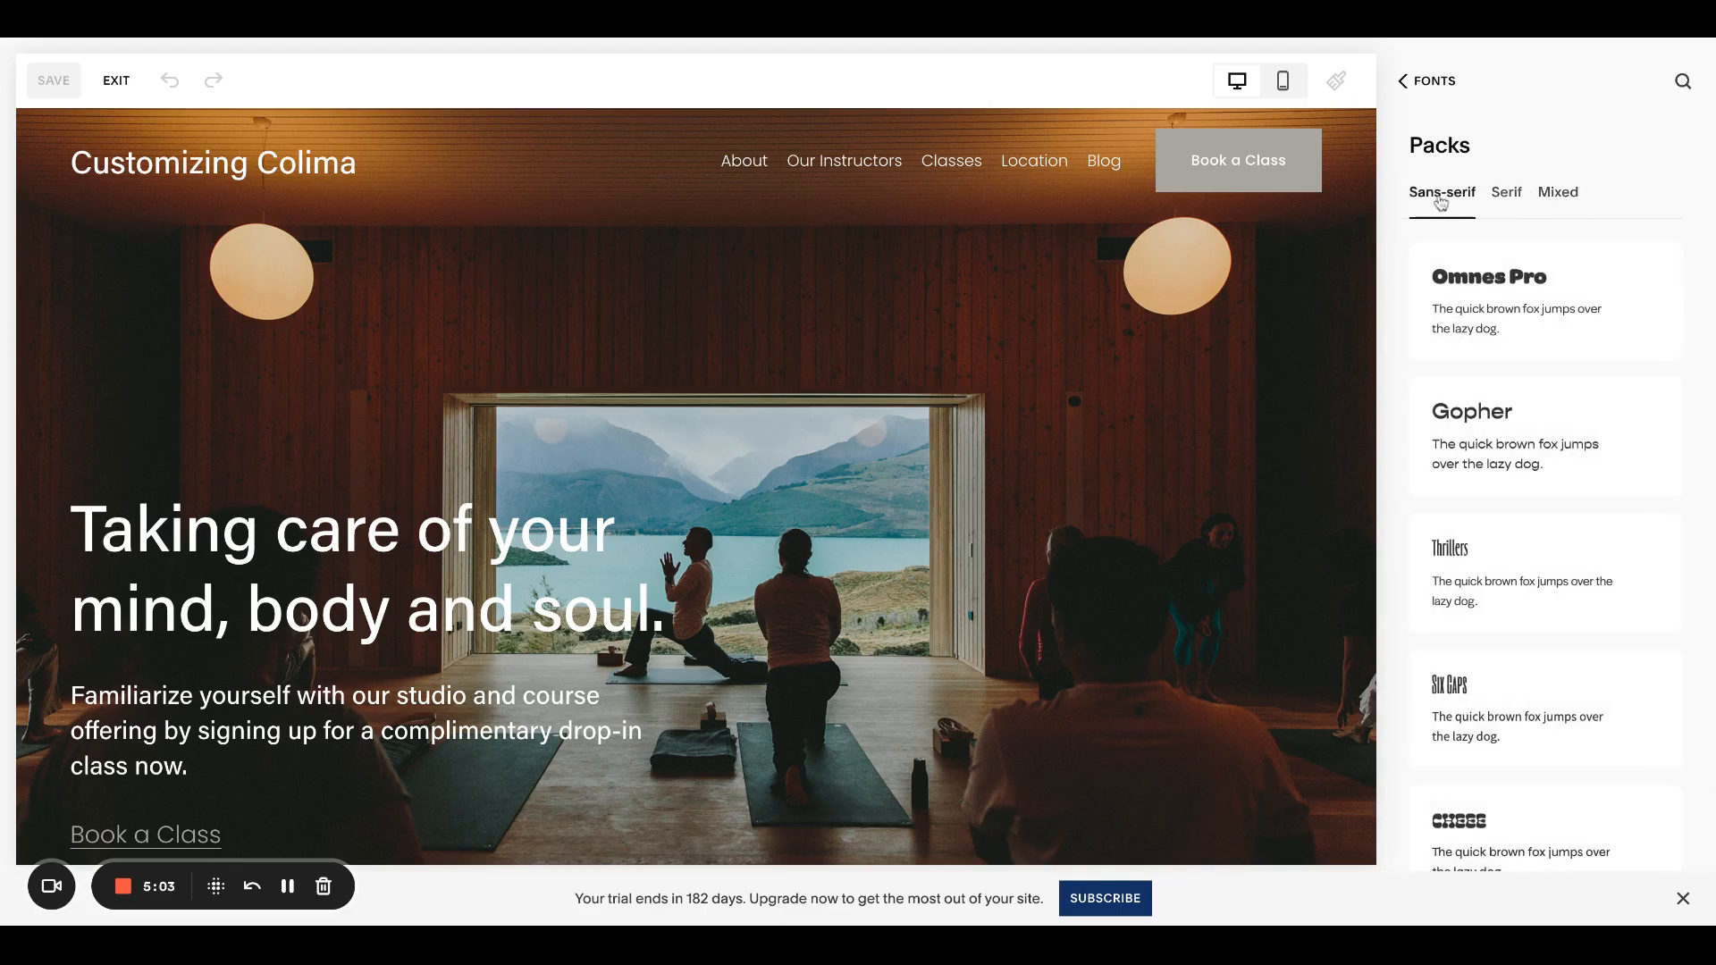
{"action": "left_click", "coordinate": [1429, 81]}
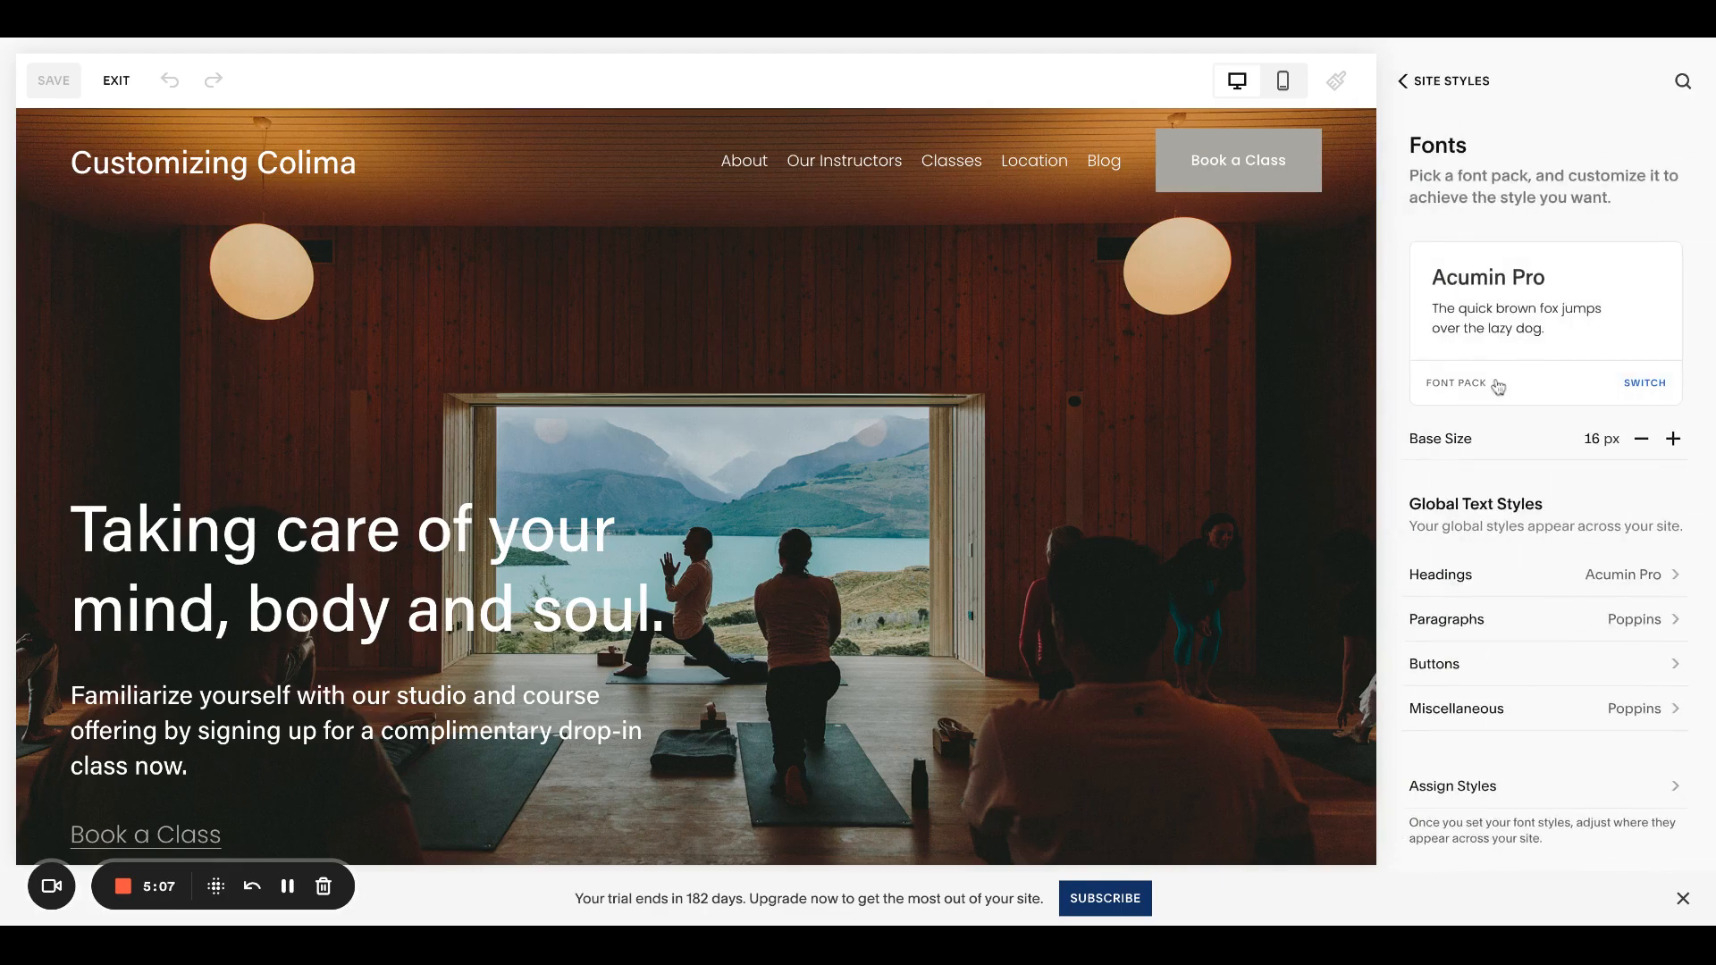
Open the global heading styles and view the style guide fonts offered for the heading family
{"action": "scroll", "coordinate": [1498, 387], "scroll_direction": "down", "scroll_amount": 1}
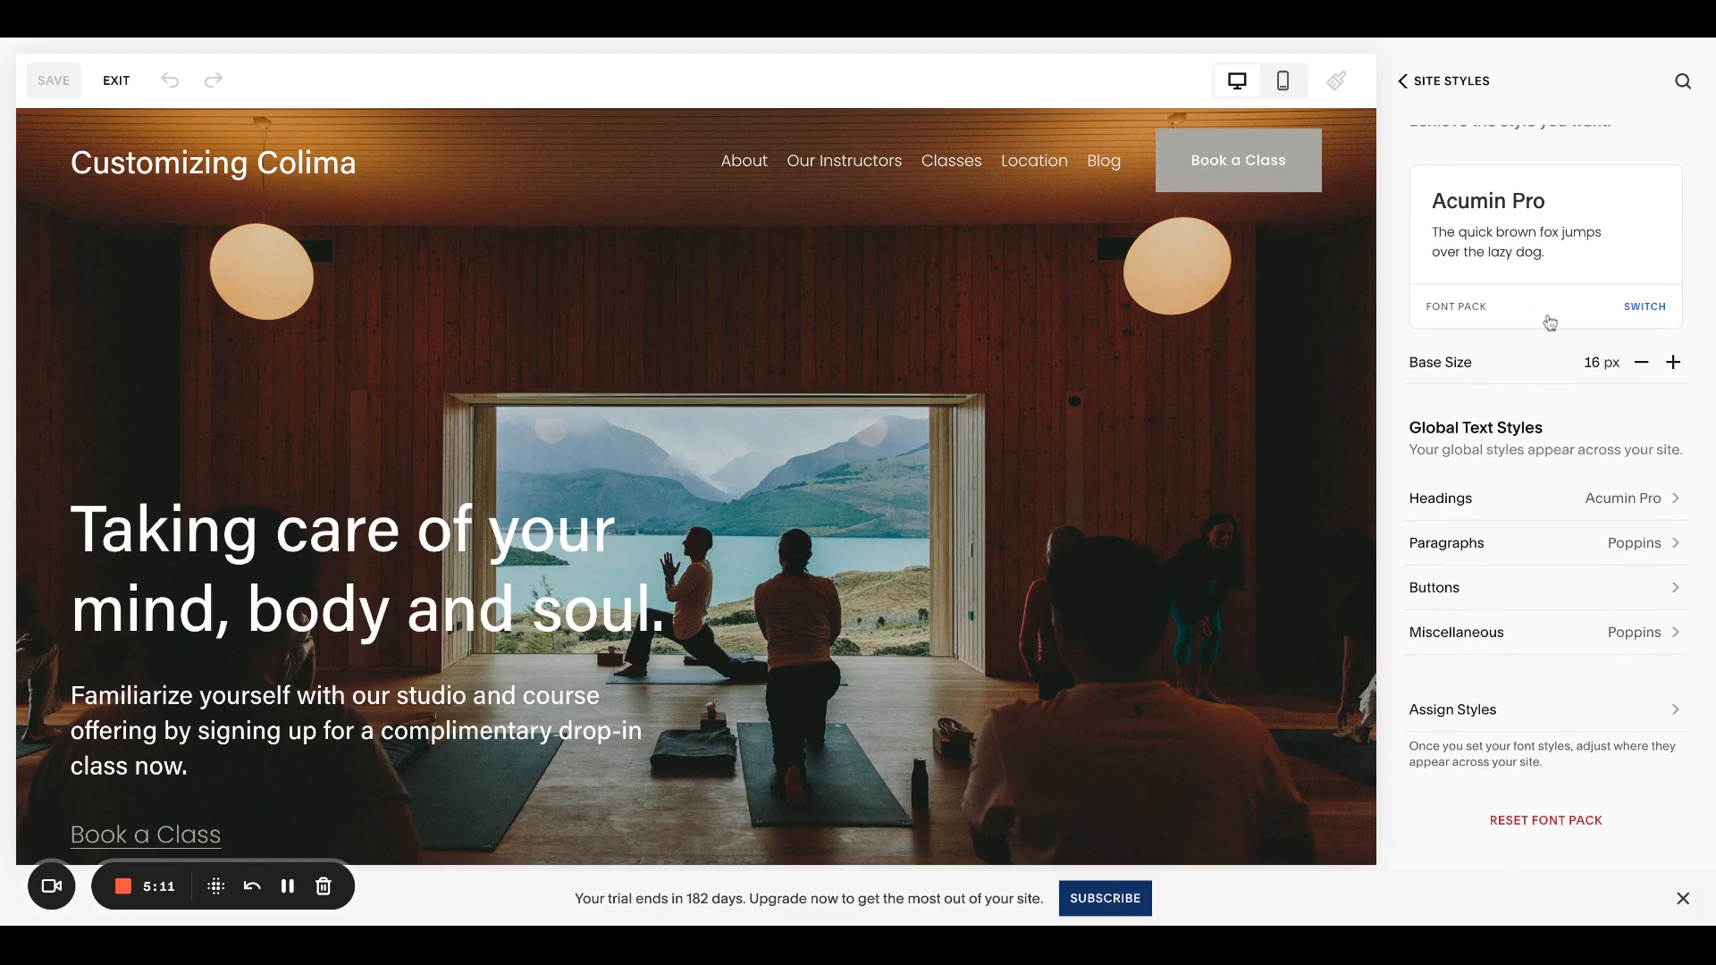
{"action": "left_click", "coordinate": [1533, 505]}
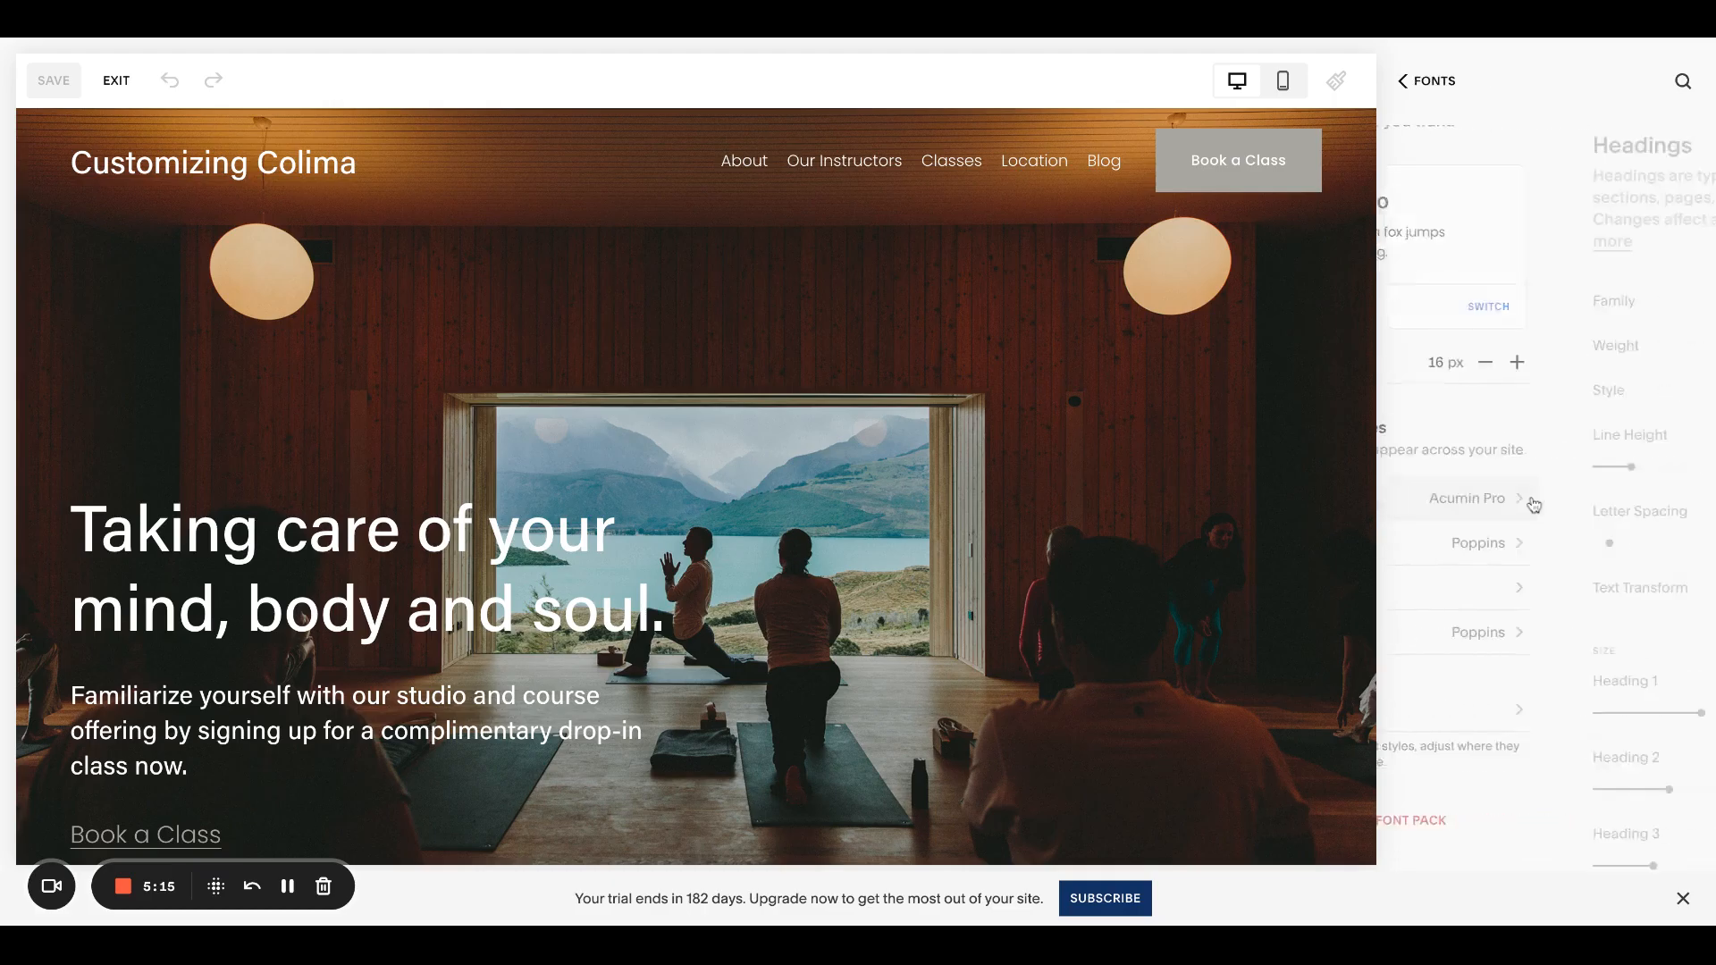
{"action": "left_click", "coordinate": [1637, 308]}
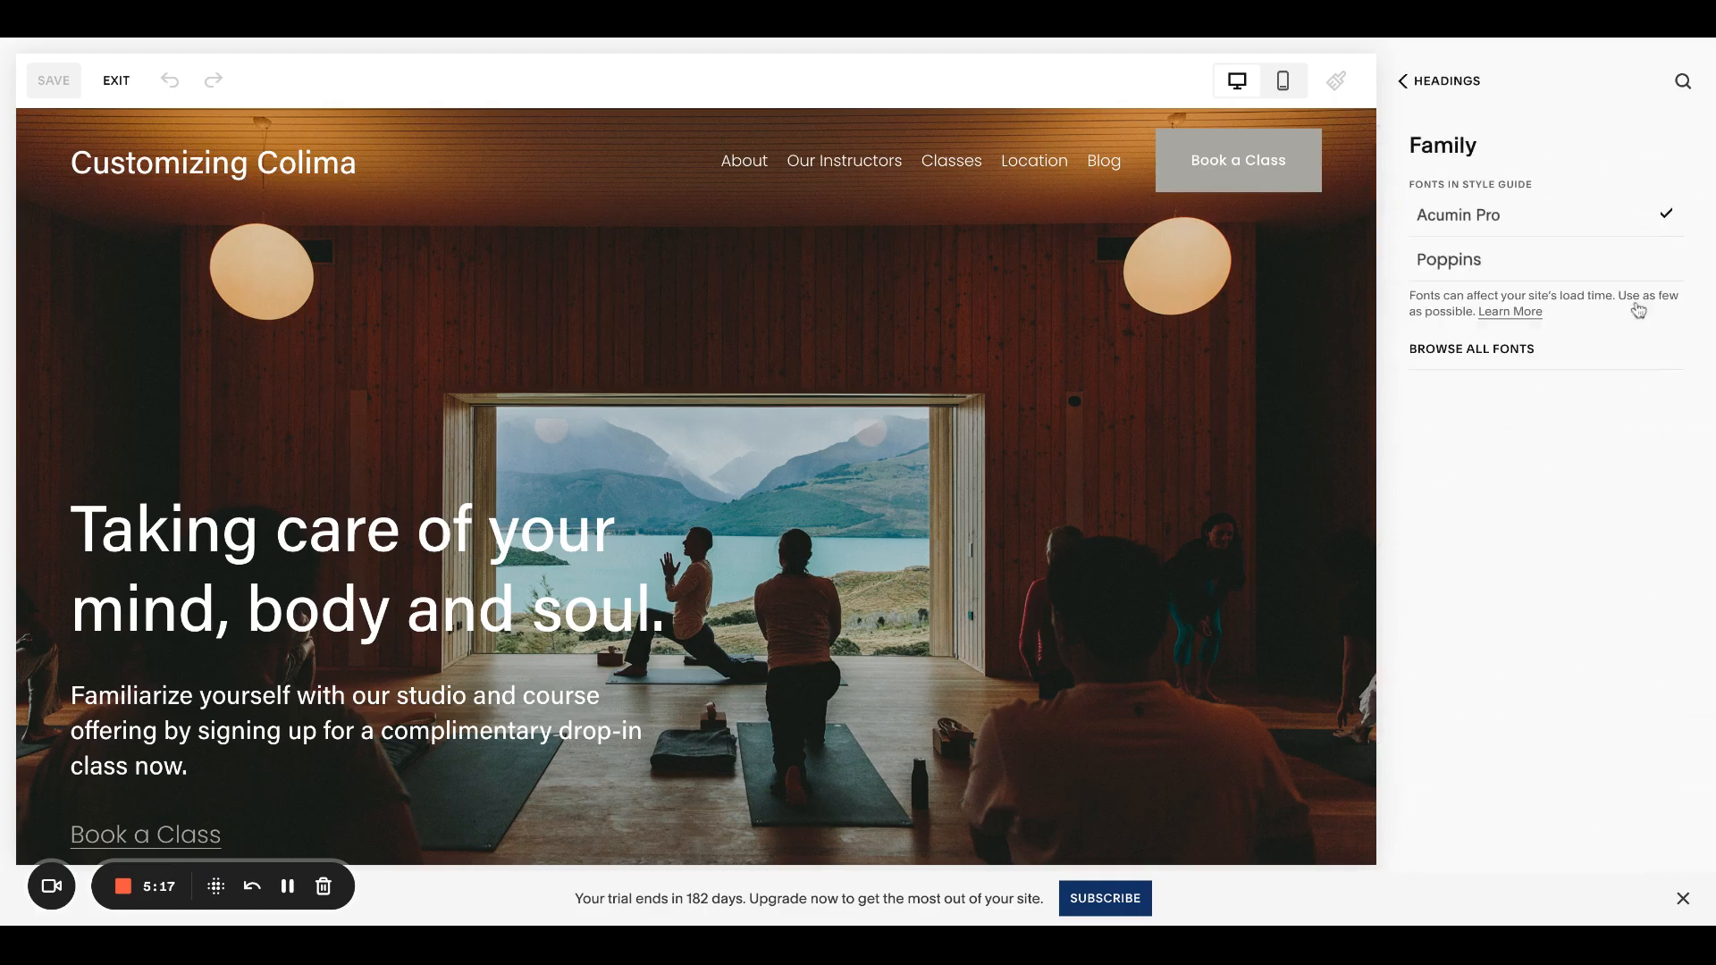
{"action": "left_click", "coordinate": [1439, 81]}
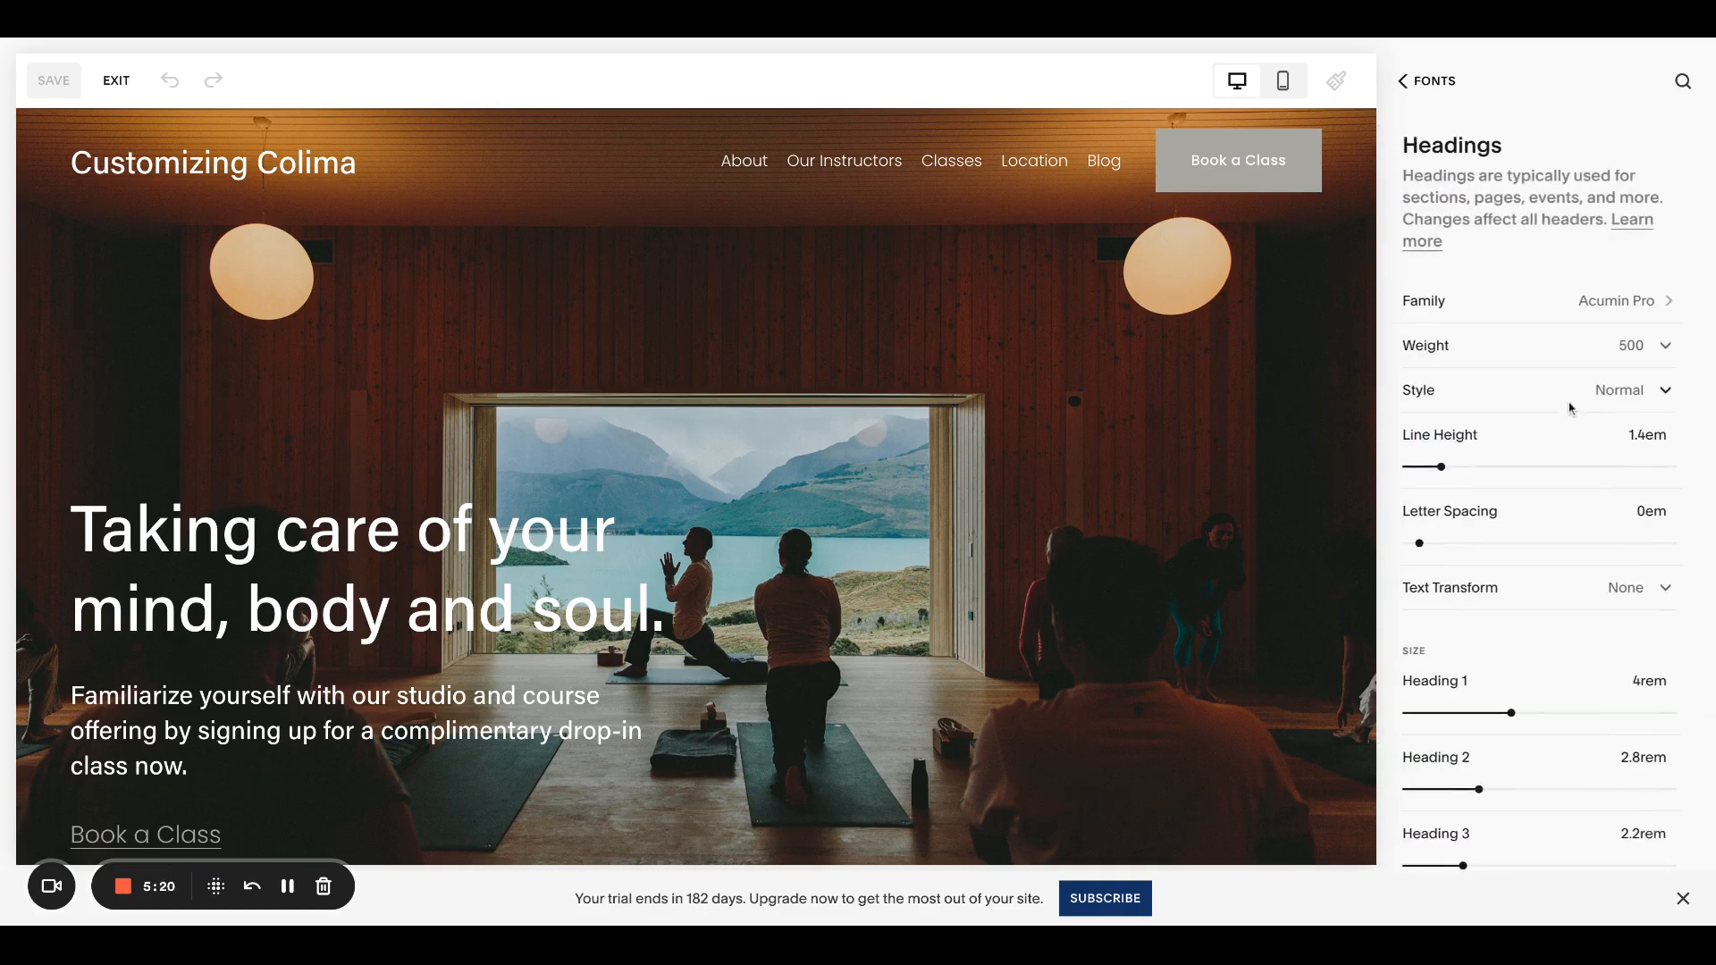
Browse the full list of font families available for headings
{"action": "left_click", "coordinate": [1540, 310]}
{"action": "left_click", "coordinate": [1509, 348]}
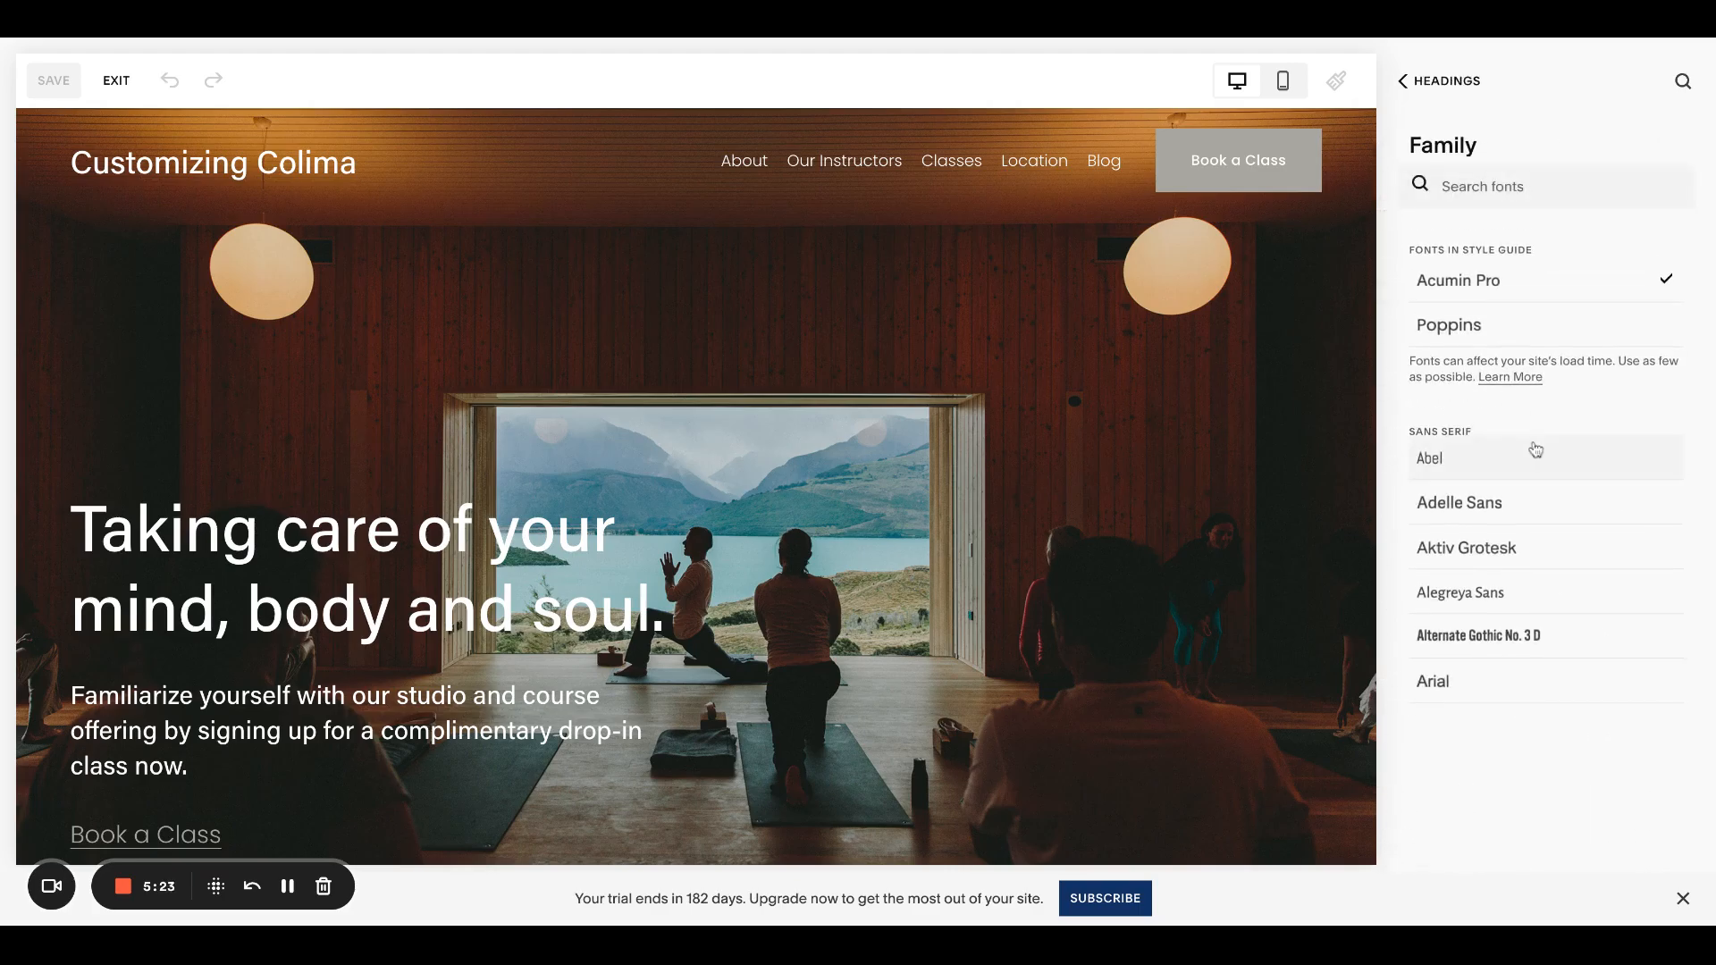
{"action": "scroll", "coordinate": [1535, 449], "scroll_direction": "down", "scroll_amount": 15}
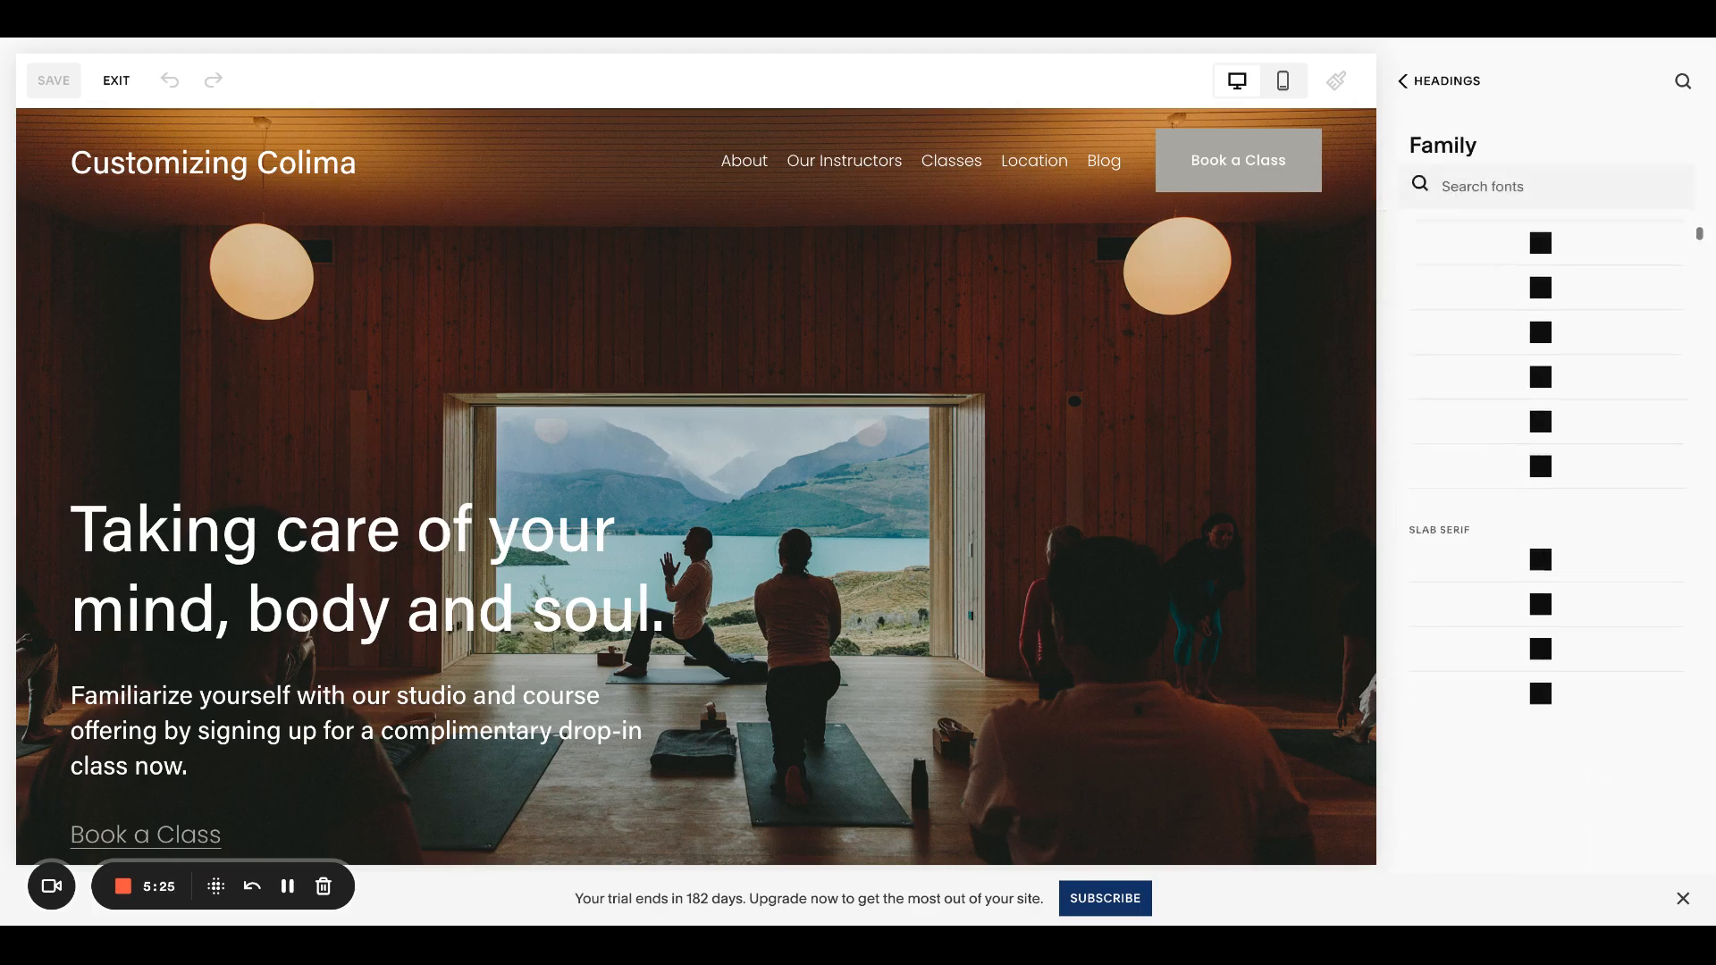
{"action": "scroll", "coordinate": [1544, 555], "scroll_direction": "down", "scroll_amount": 20}
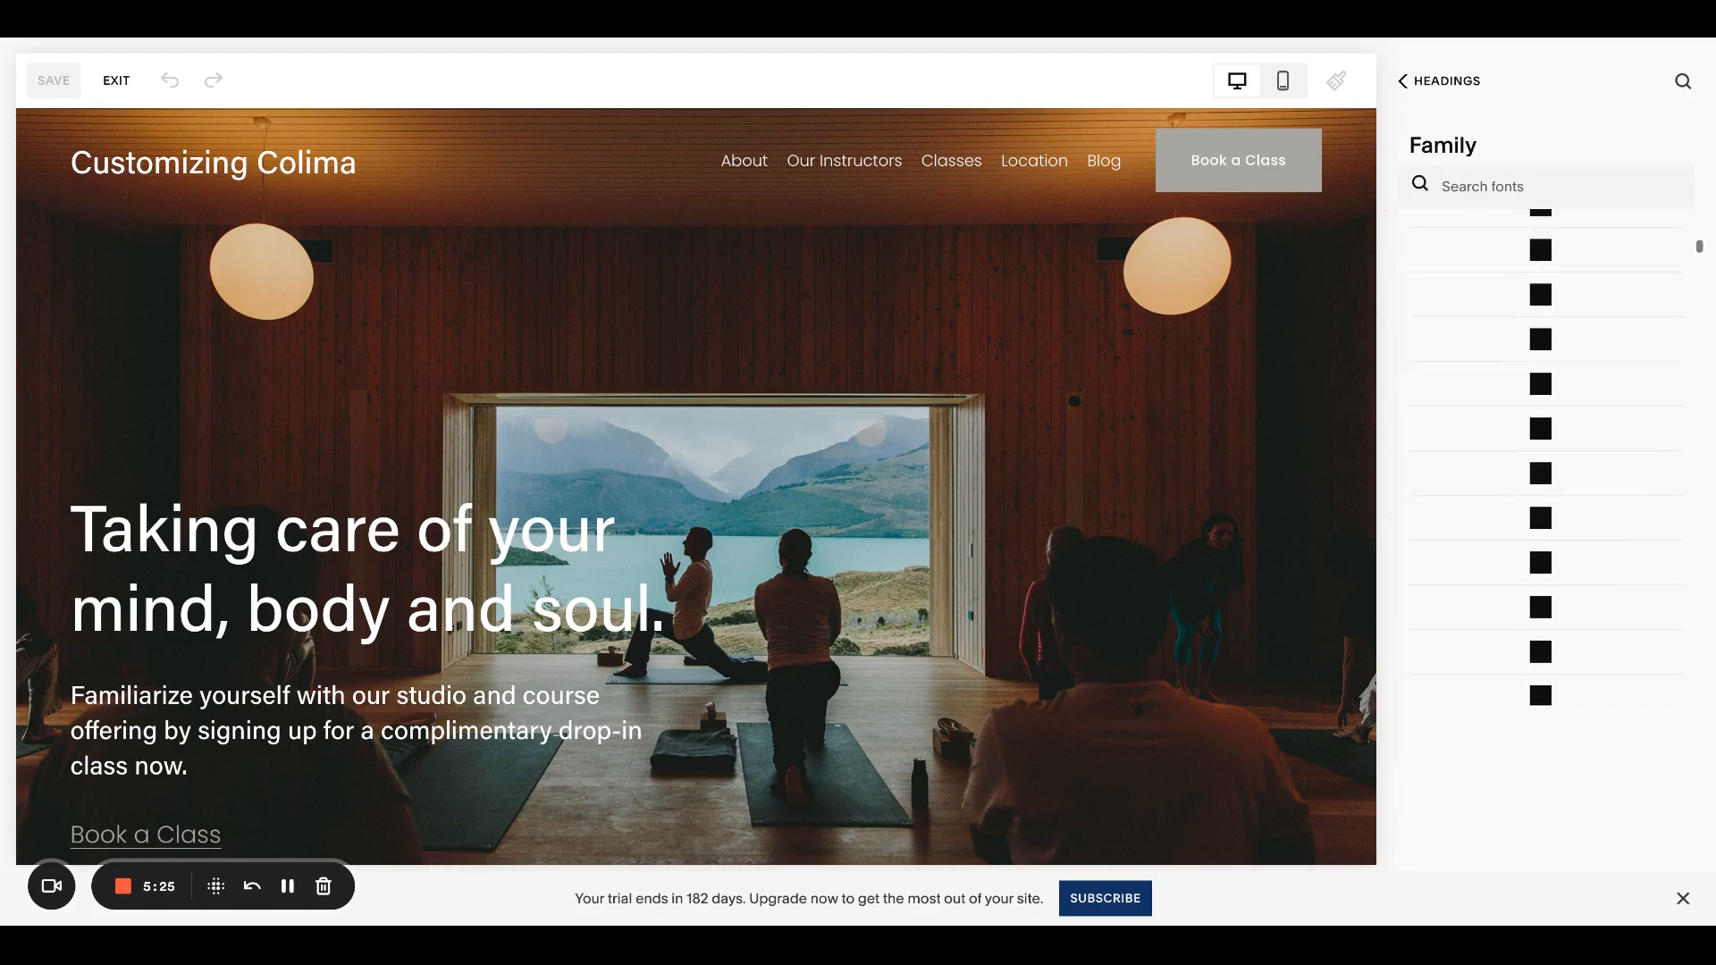
Return to the heading settings and review the weight, style, spacing, text transform and Heading 1 to 4 size options
{"action": "left_click", "coordinate": [1423, 86]}
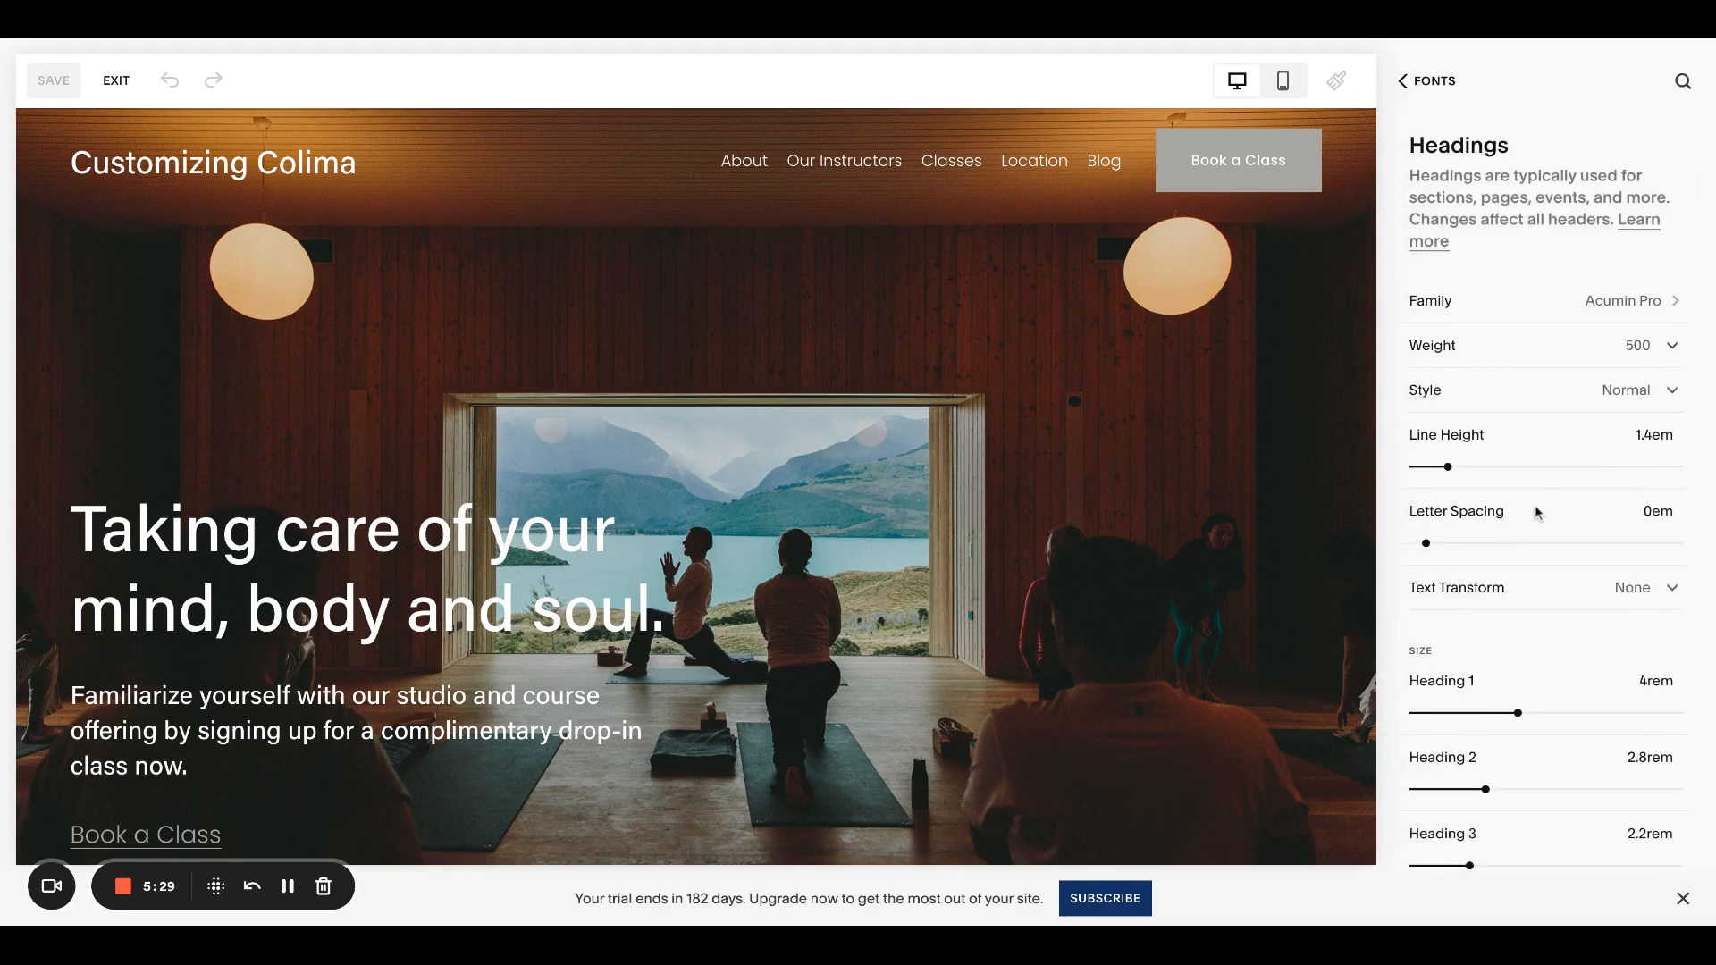
{"action": "scroll", "coordinate": [1581, 360], "scroll_direction": "down", "scroll_amount": 3}
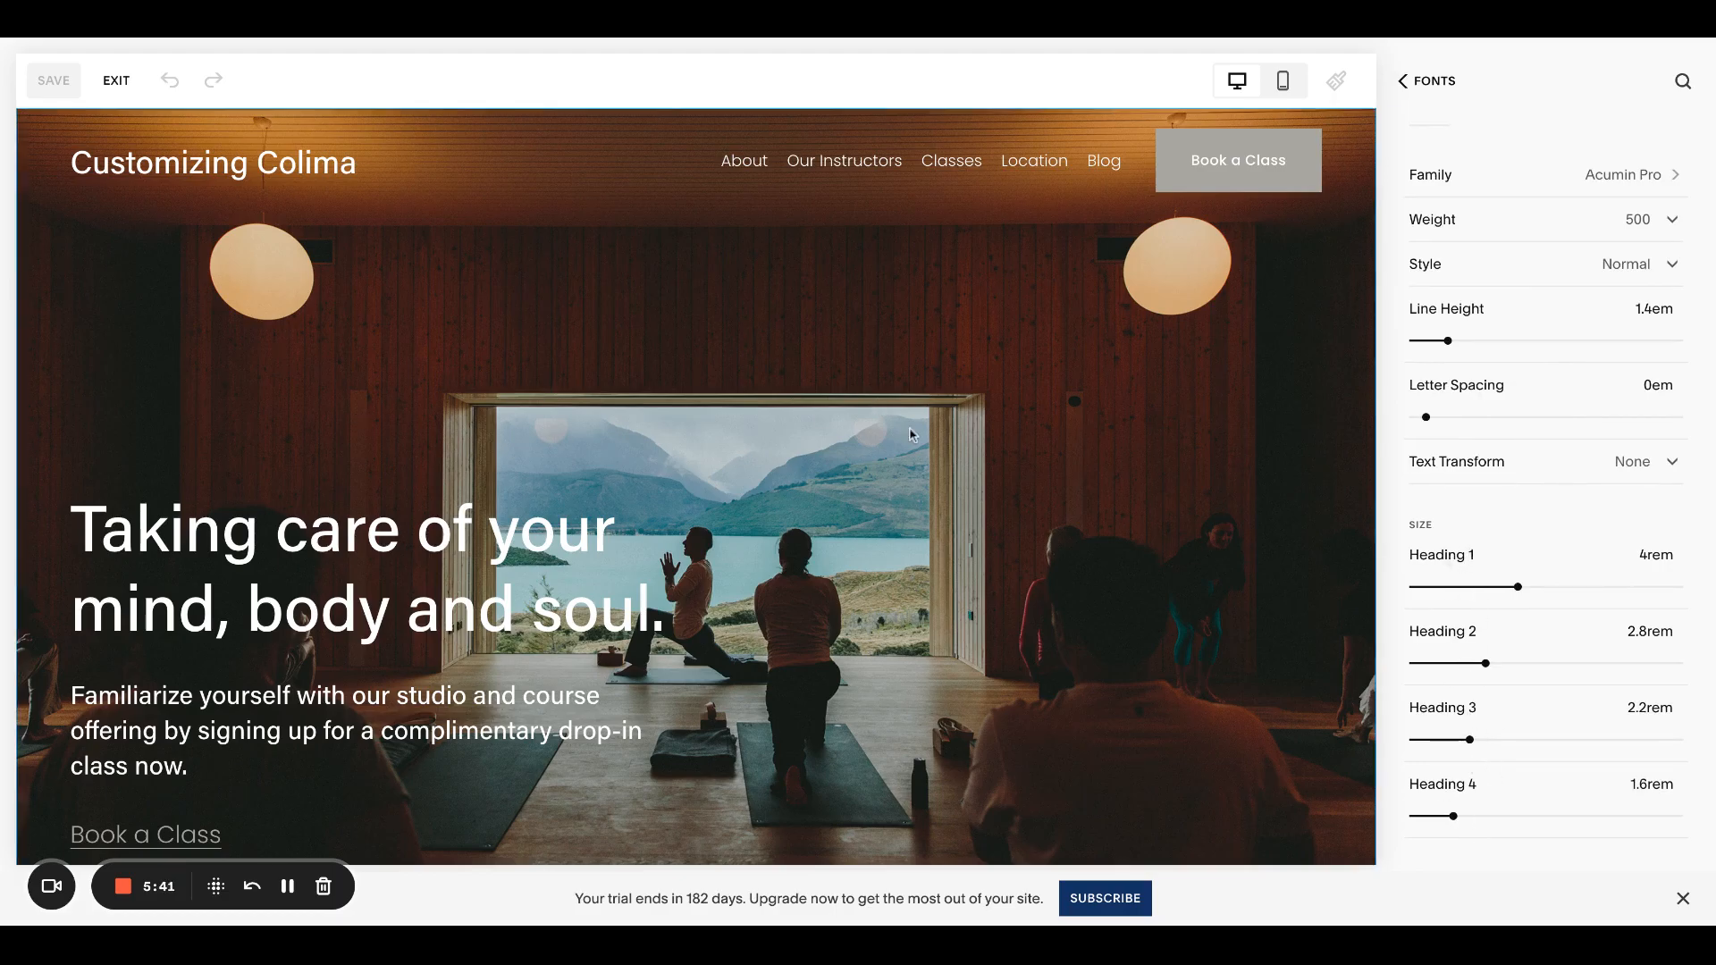
{"action": "scroll", "coordinate": [910, 435], "scroll_direction": "down", "scroll_amount": 3}
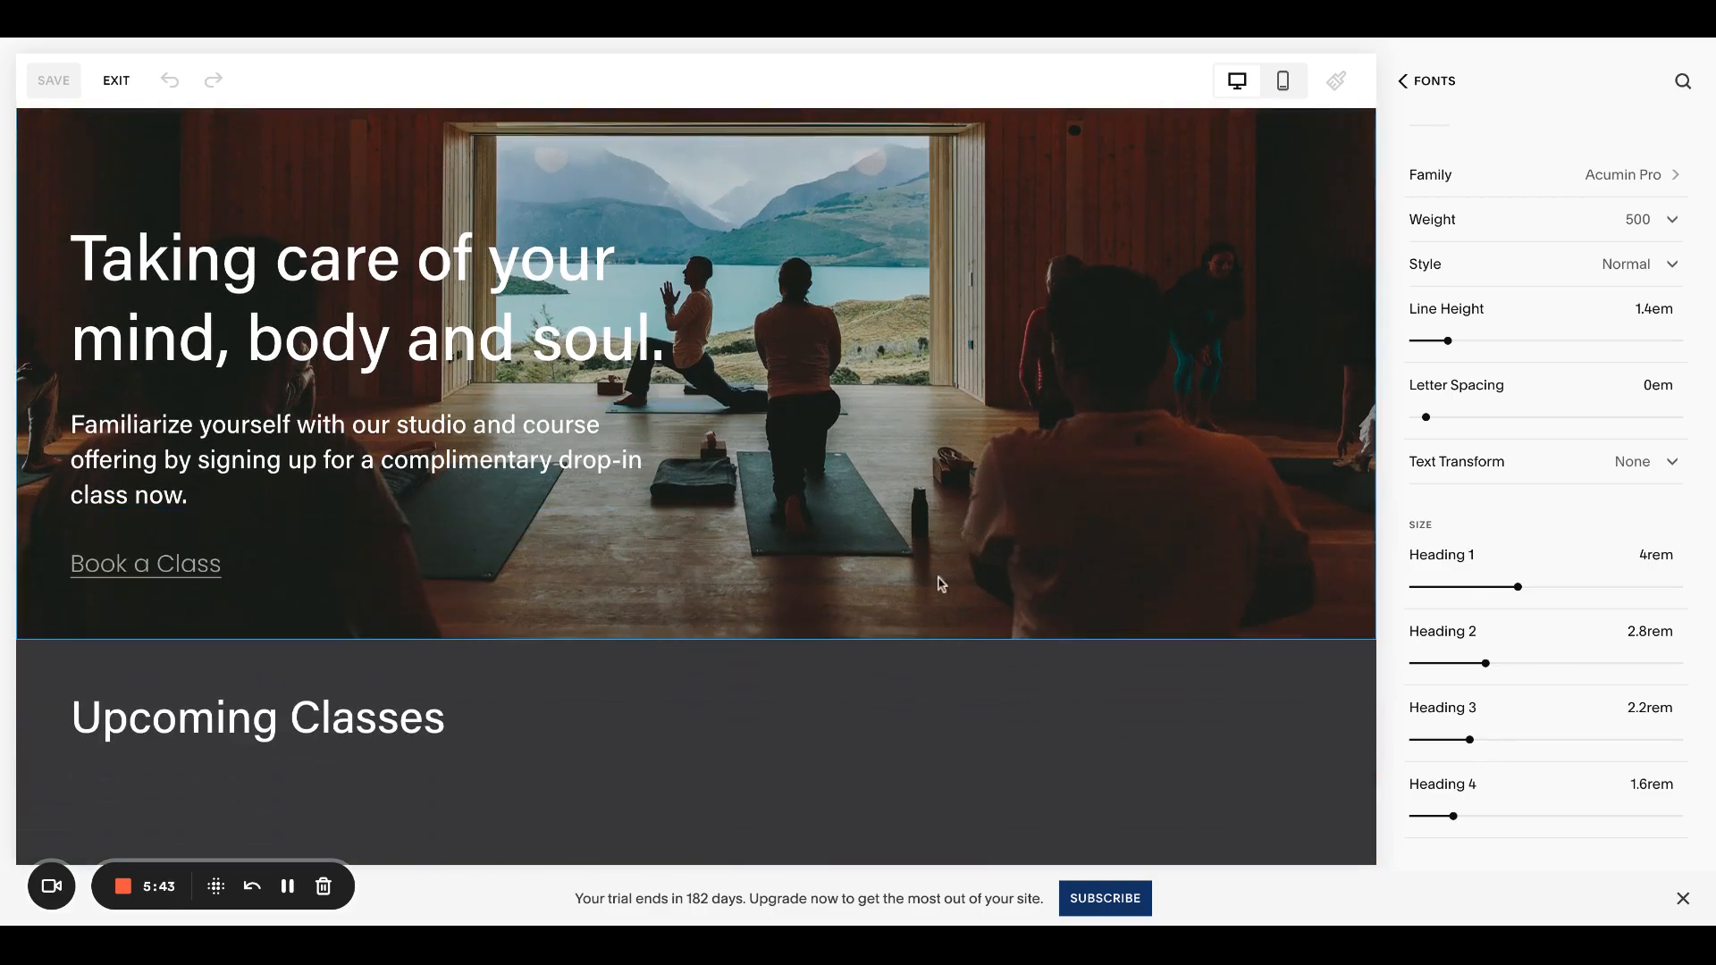
{"action": "scroll", "coordinate": [1510, 537], "scroll_direction": "up", "scroll_amount": 2}
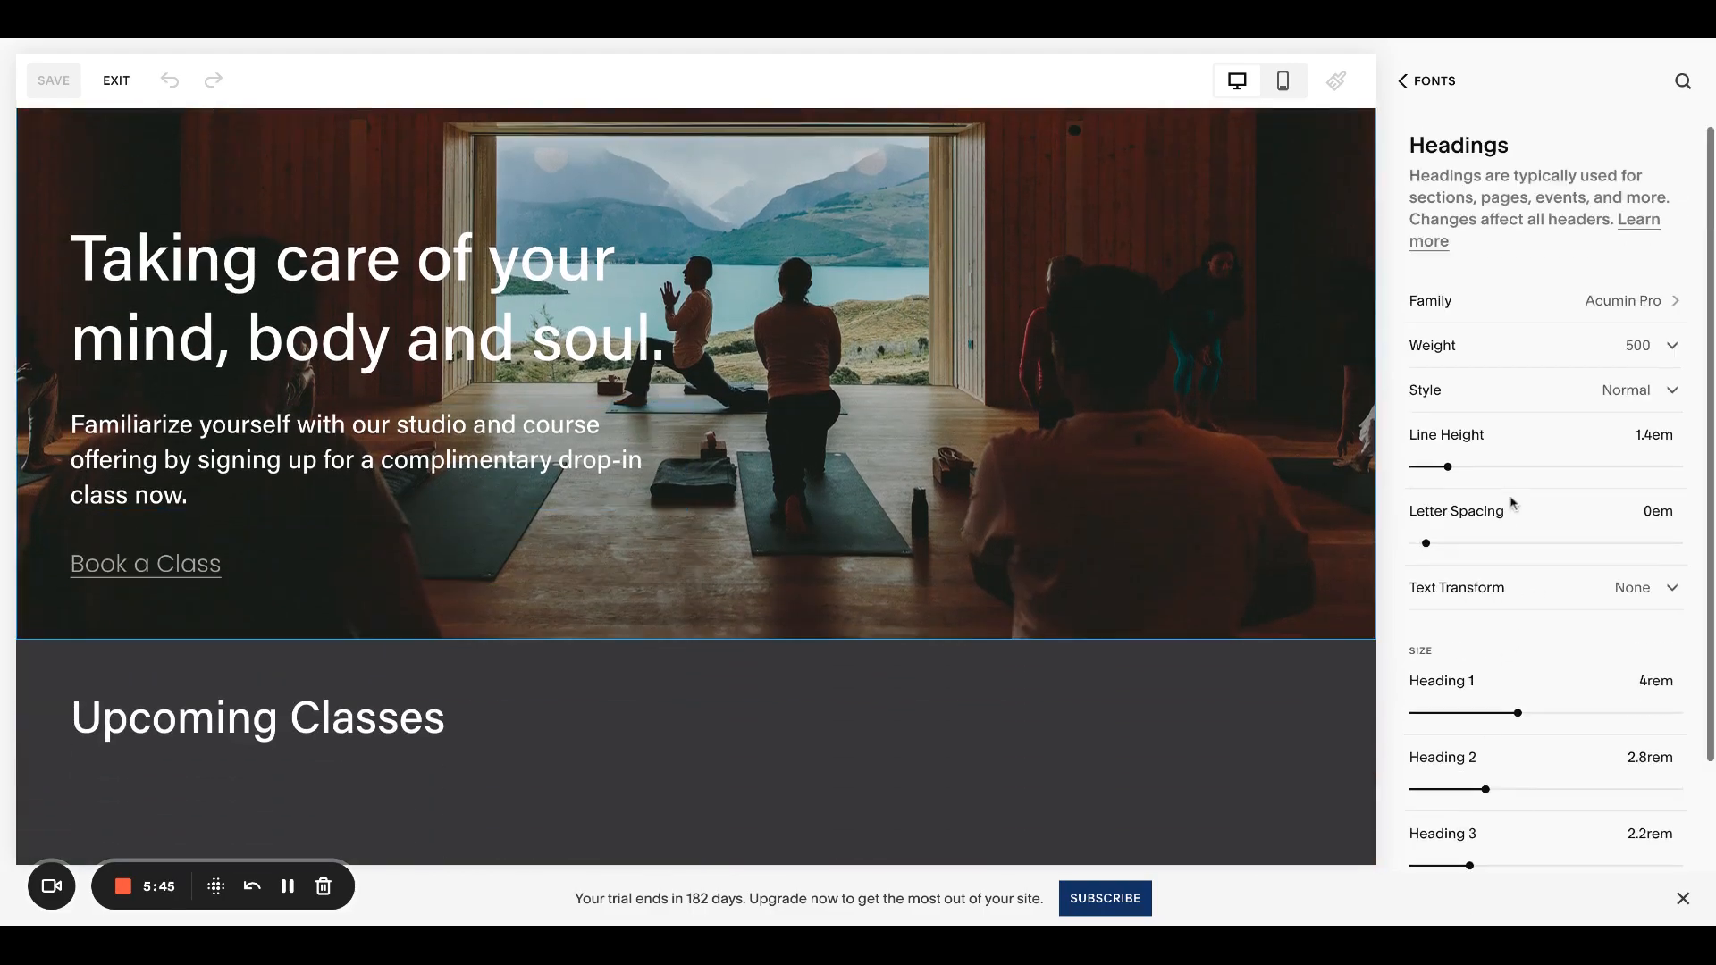
View the global paragraph text styles and return to the font settings
{"action": "left_click", "coordinate": [1434, 83]}
{"action": "scroll", "coordinate": [1530, 536], "scroll_direction": "down", "scroll_amount": 1}
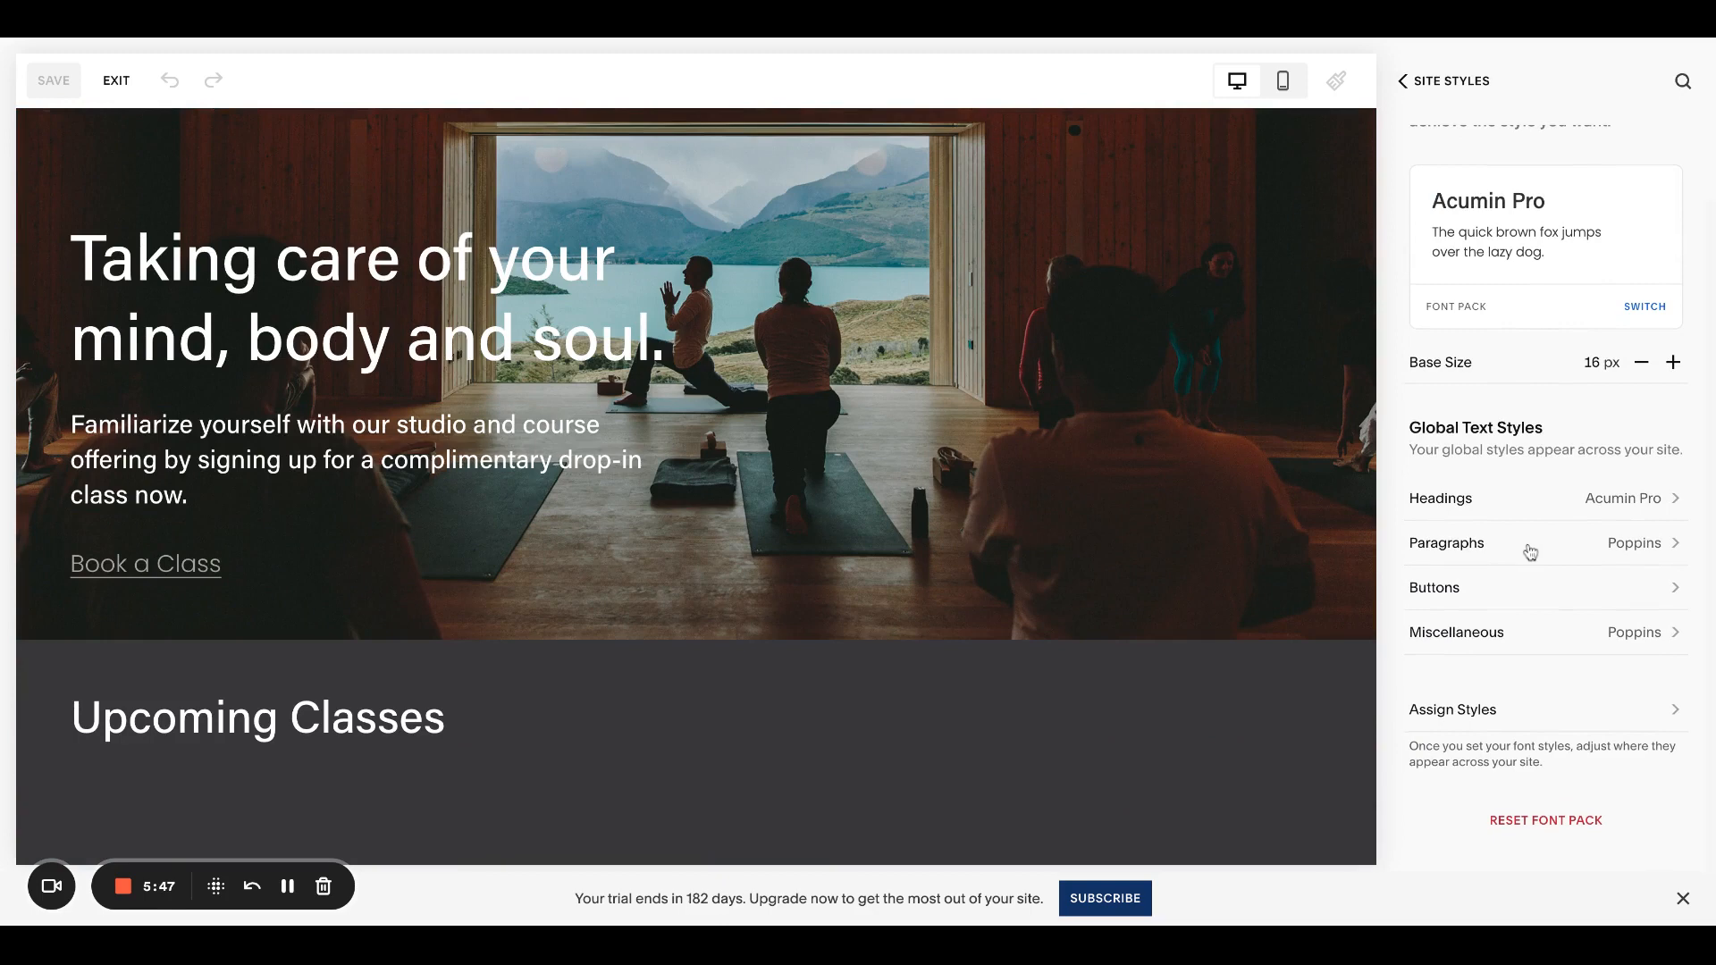
{"action": "left_click", "coordinate": [1529, 546]}
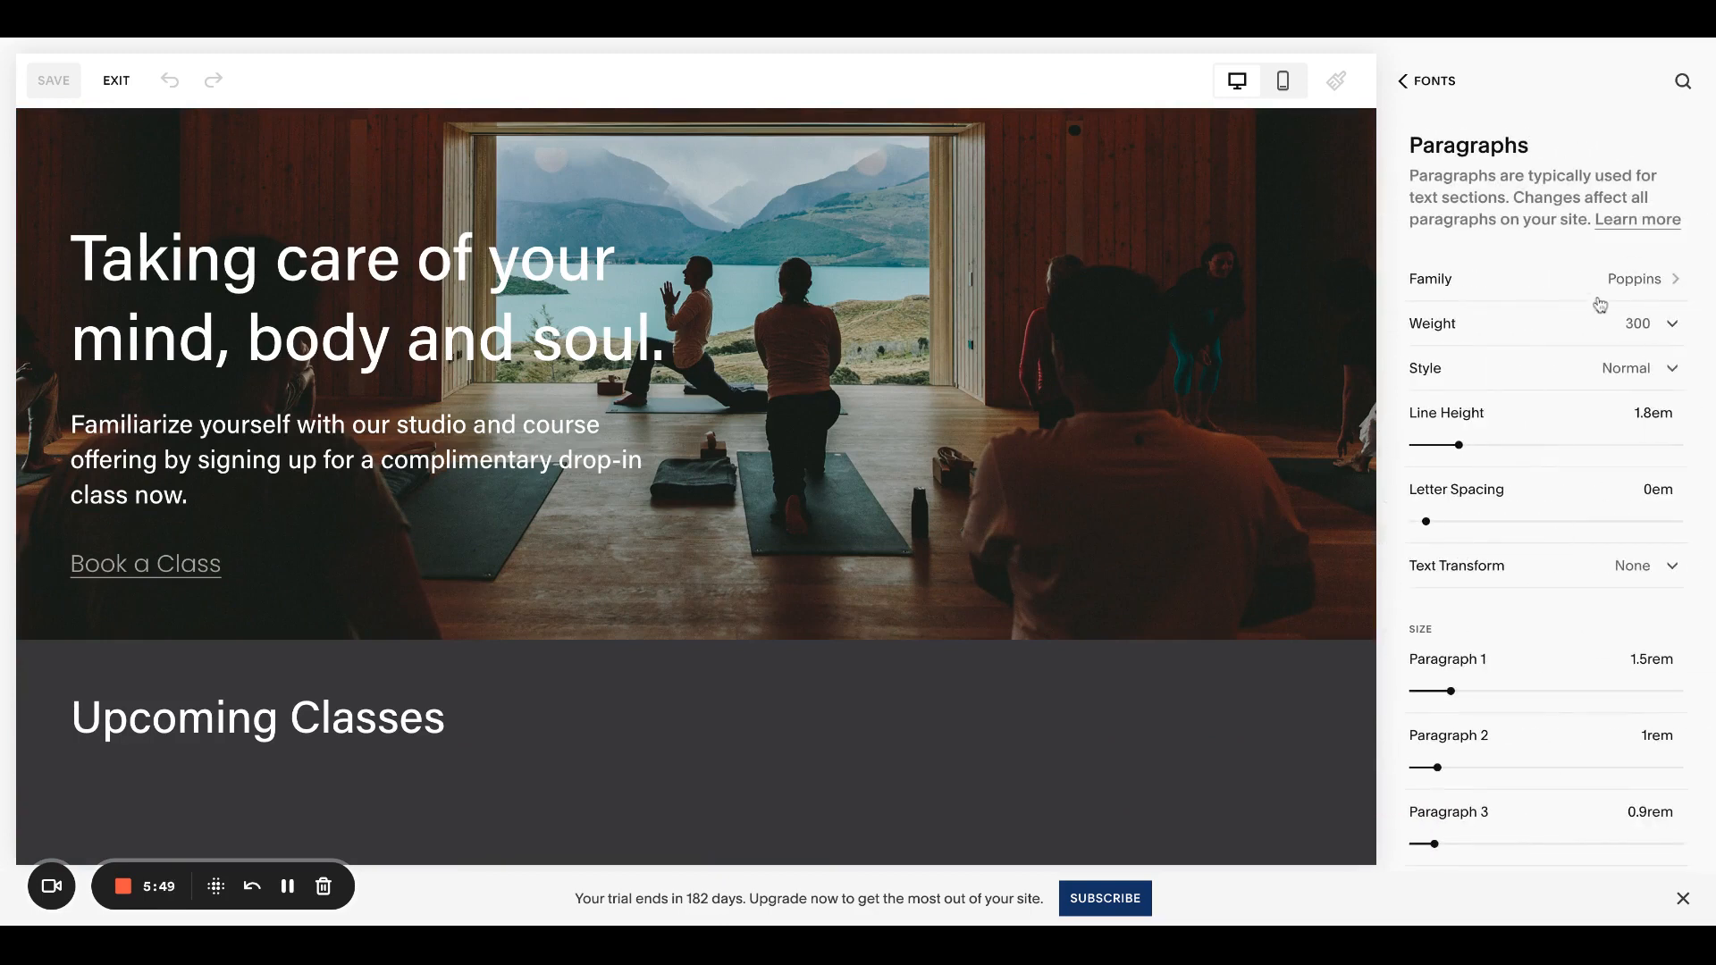
{"action": "left_click", "coordinate": [1429, 81]}
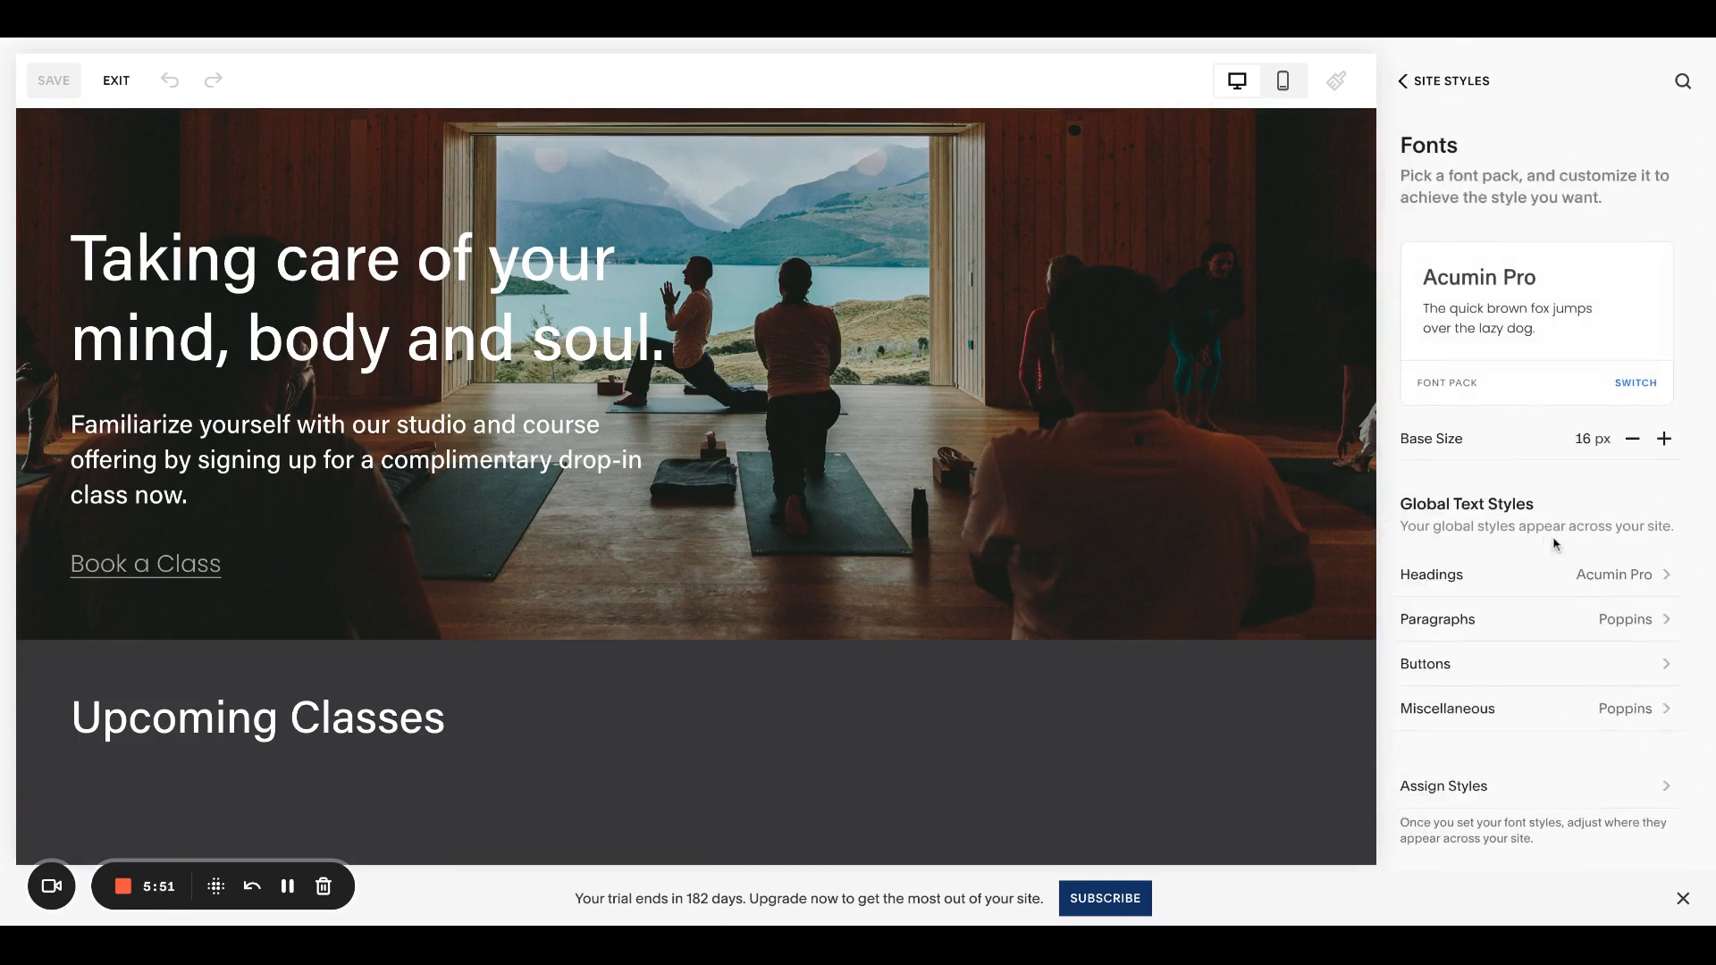
Open Assign Styles and examine which global text style each header, block and blog element uses
{"action": "scroll", "coordinate": [1556, 543], "scroll_direction": "down", "scroll_amount": 1}
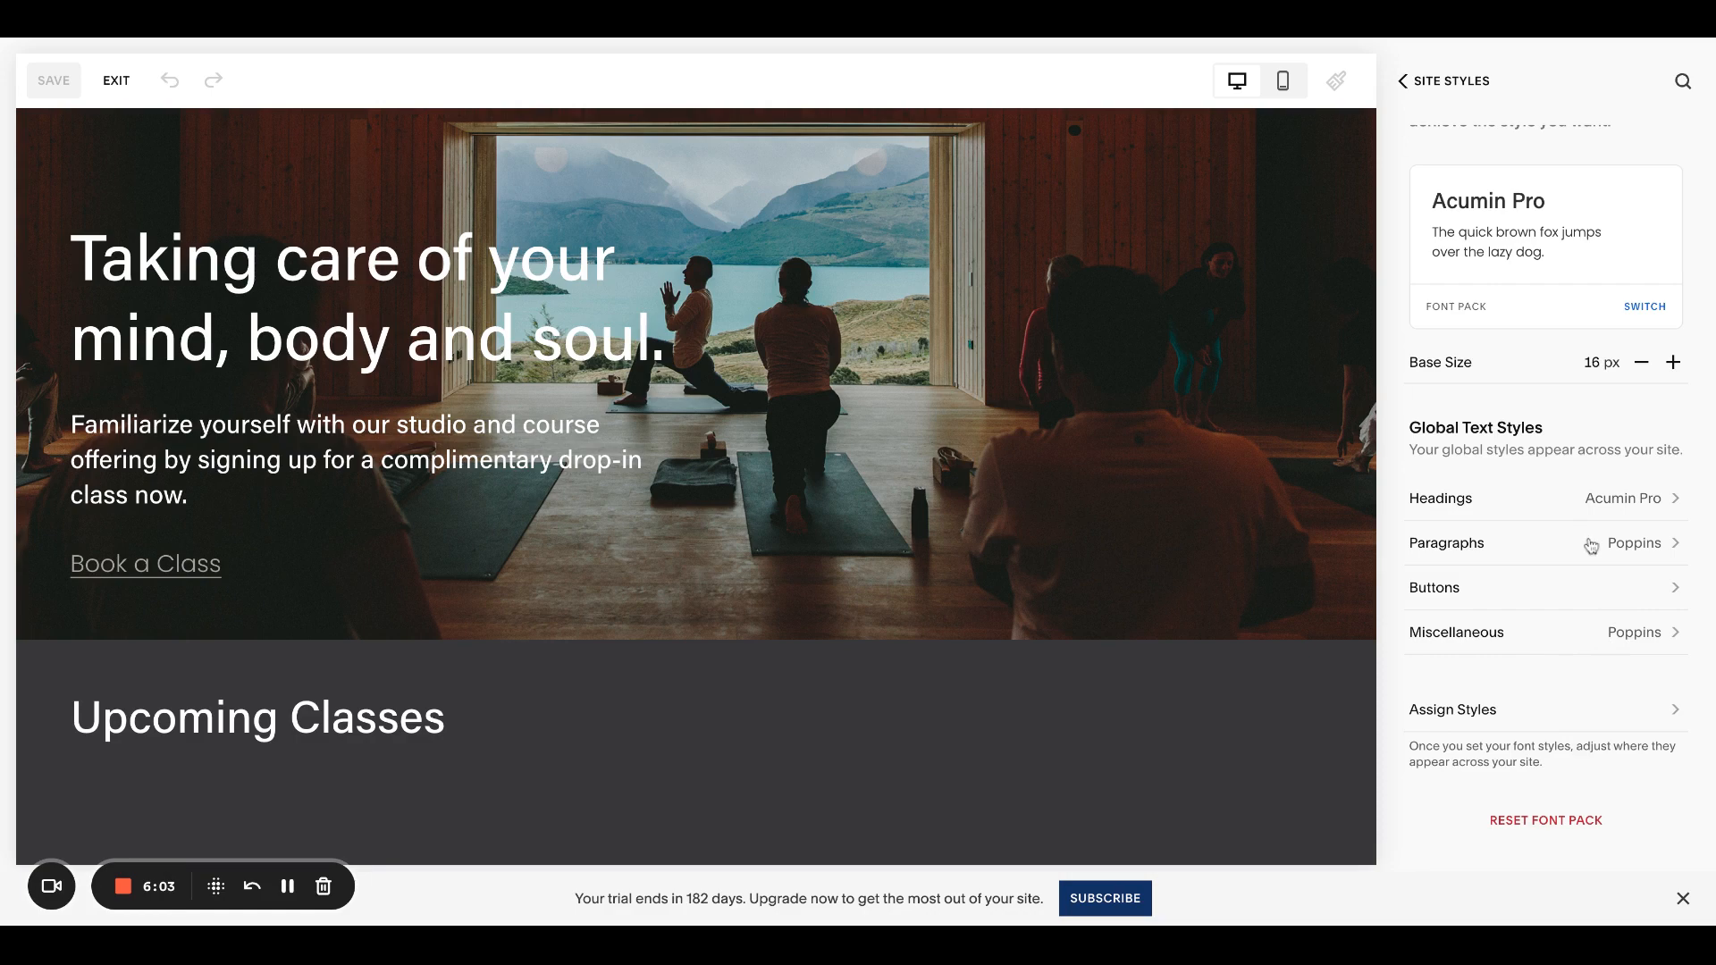
{"action": "left_click", "coordinate": [1533, 712]}
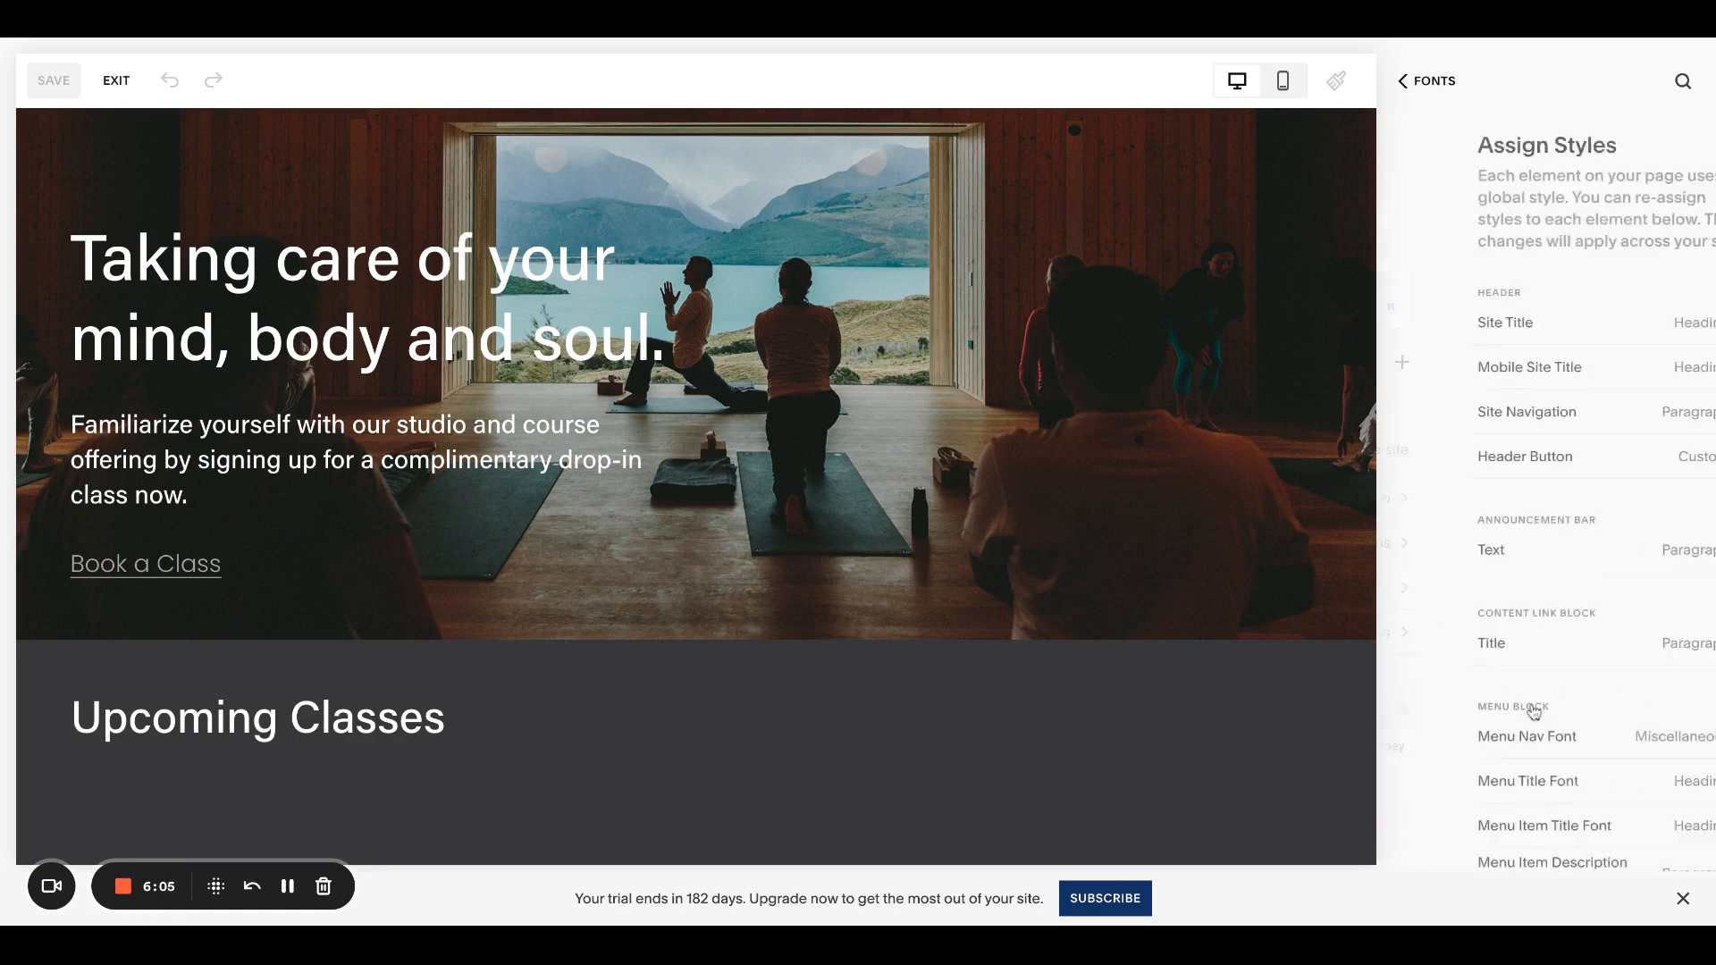
{"action": "scroll", "coordinate": [1189, 454], "scroll_direction": "up", "scroll_amount": 3}
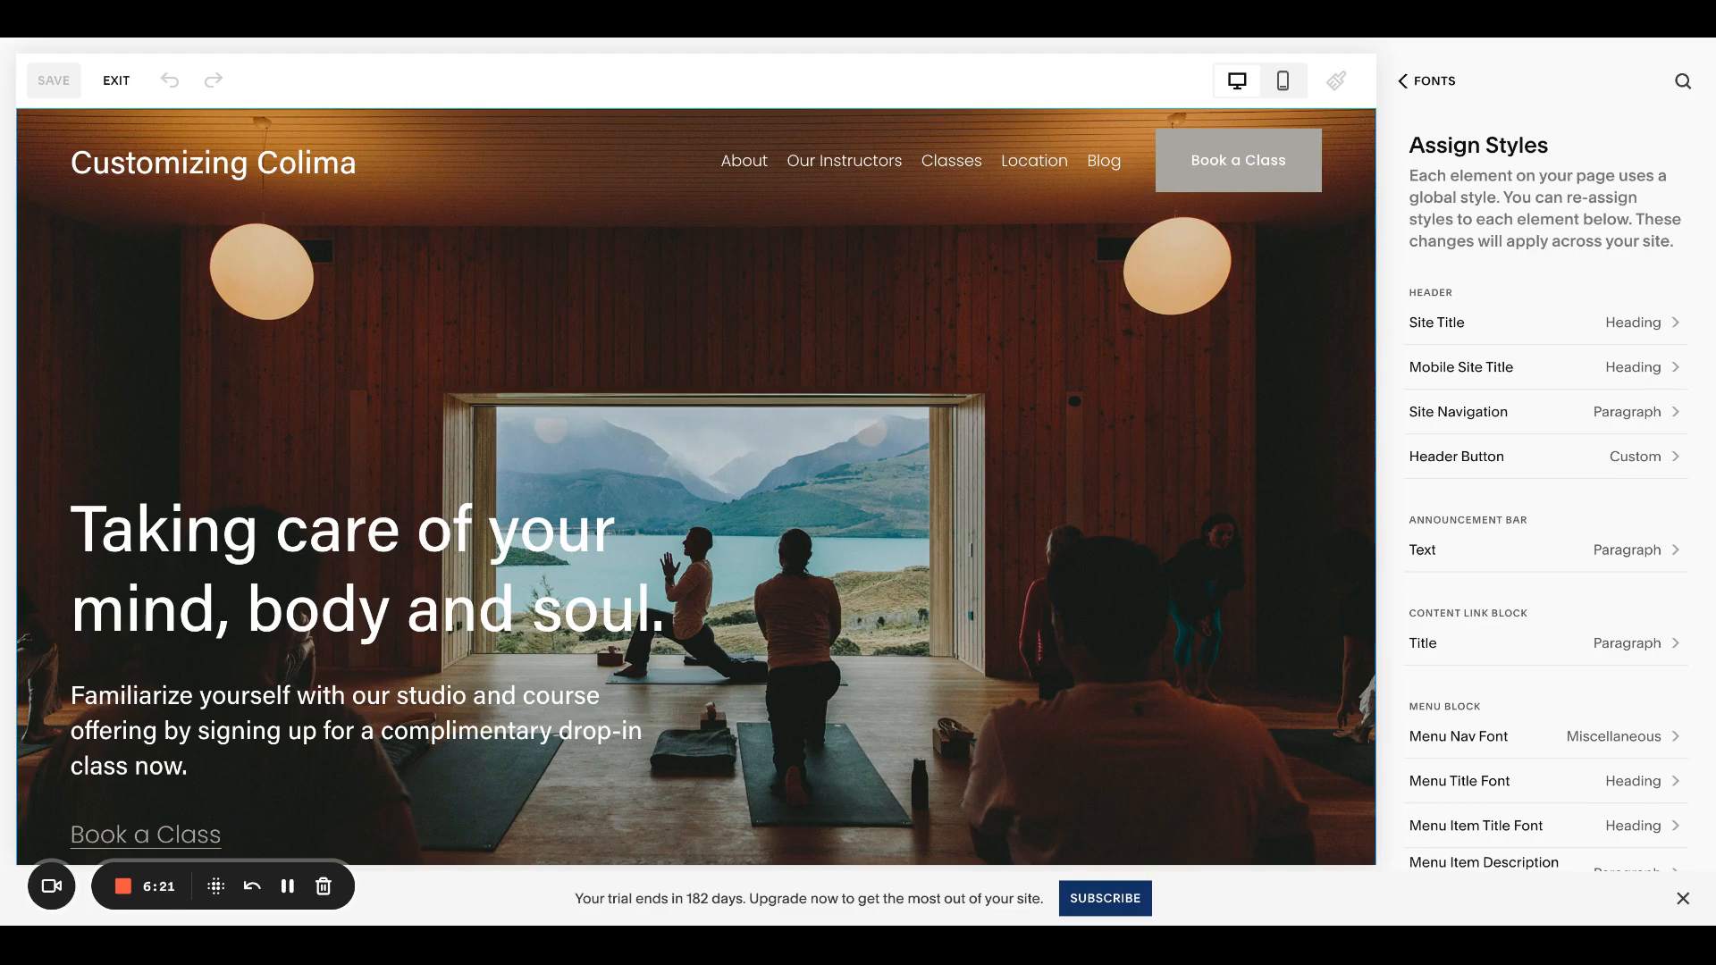
{"action": "scroll", "coordinate": [1546, 497], "scroll_direction": "down", "scroll_amount": 5}
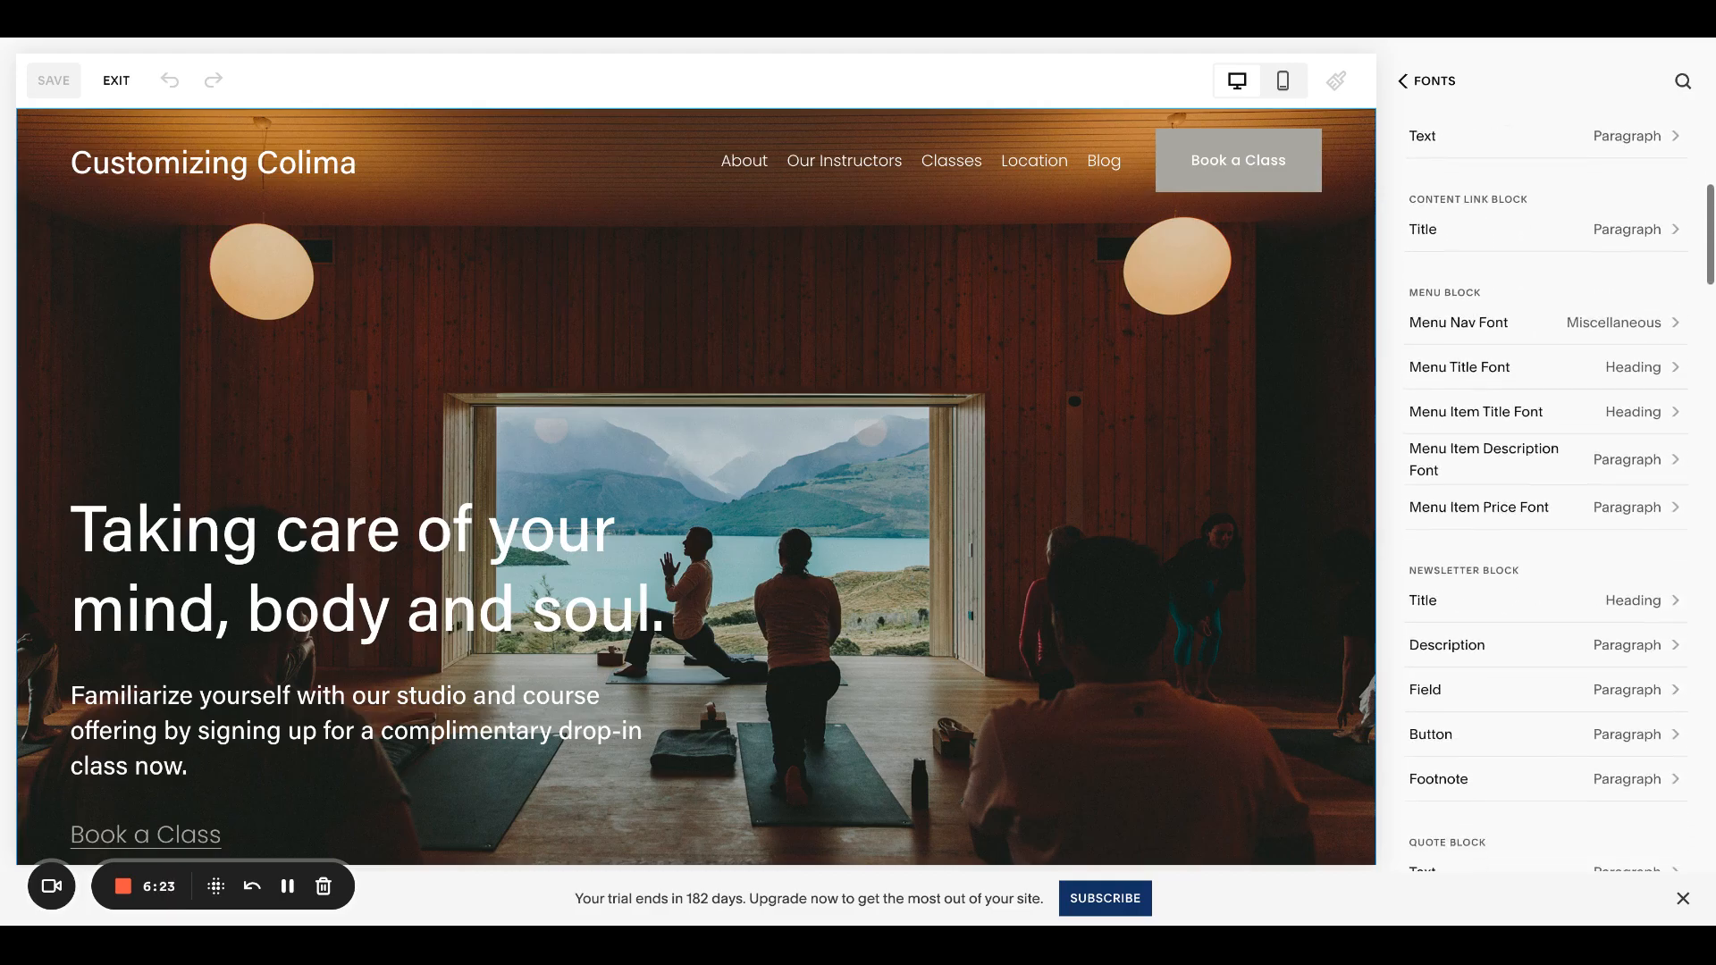
{"action": "scroll", "coordinate": [1509, 532], "scroll_direction": "down", "scroll_amount": 10}
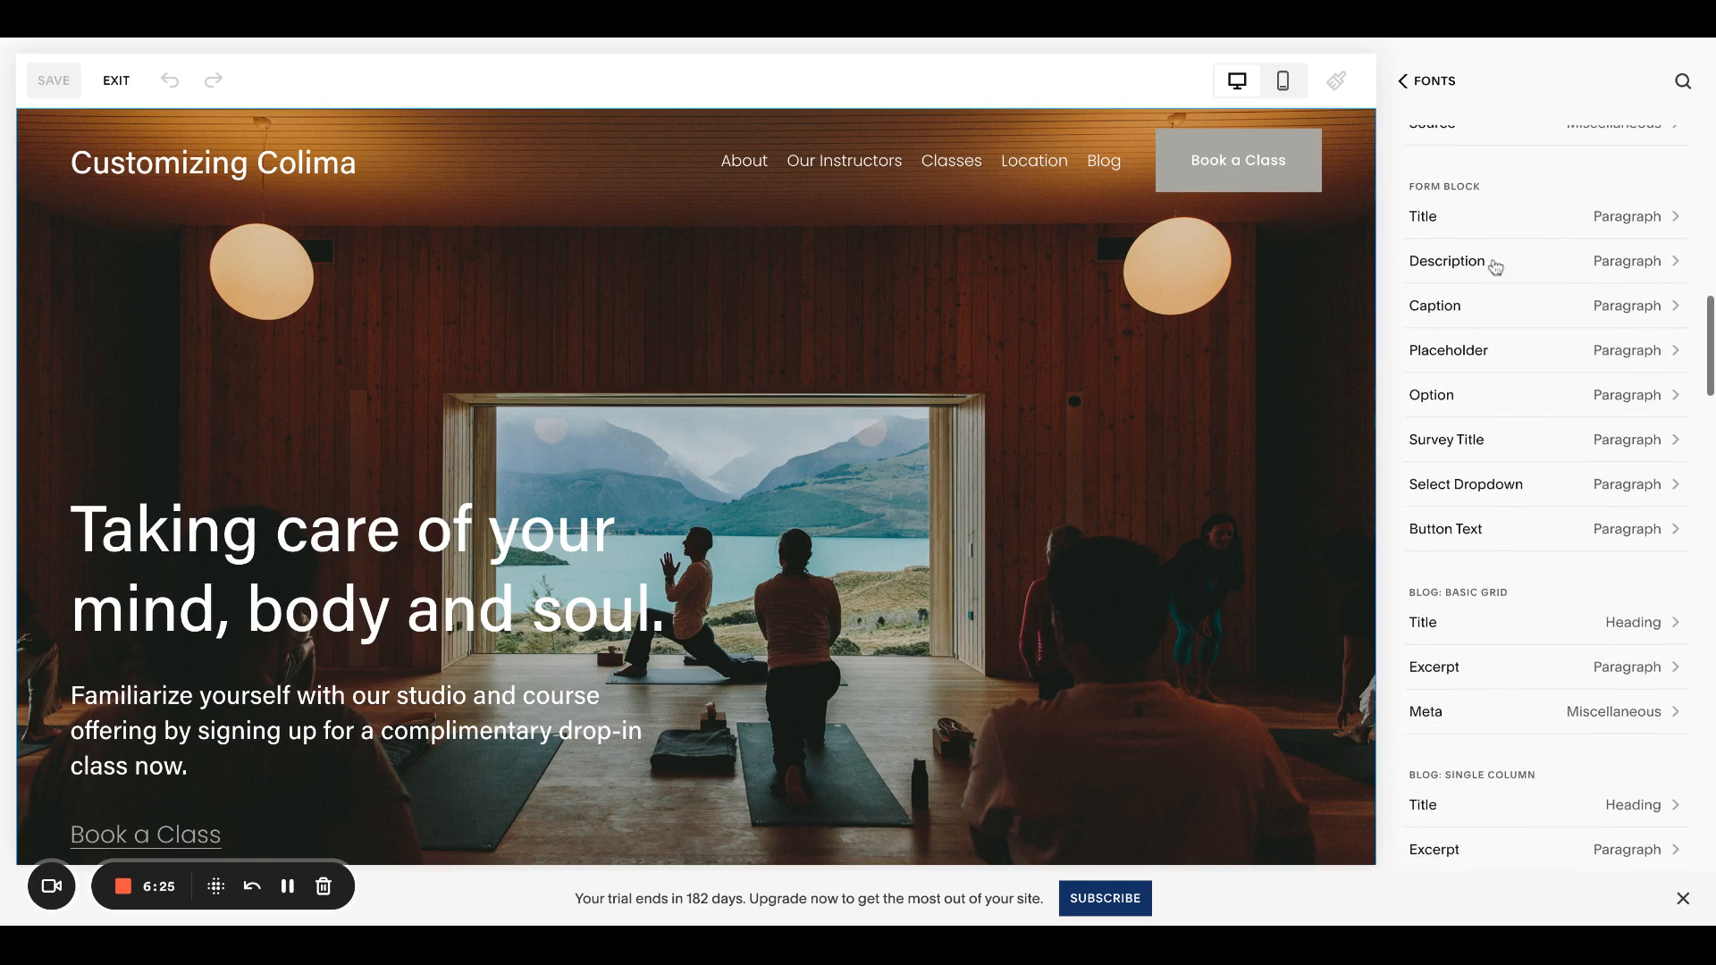
{"action": "scroll", "coordinate": [1501, 440], "scroll_direction": "down", "scroll_amount": 1}
{"action": "scroll", "coordinate": [1501, 440], "scroll_direction": "up", "scroll_amount": 2}
{"action": "scroll", "coordinate": [1504, 530], "scroll_direction": "down", "scroll_amount": 2}
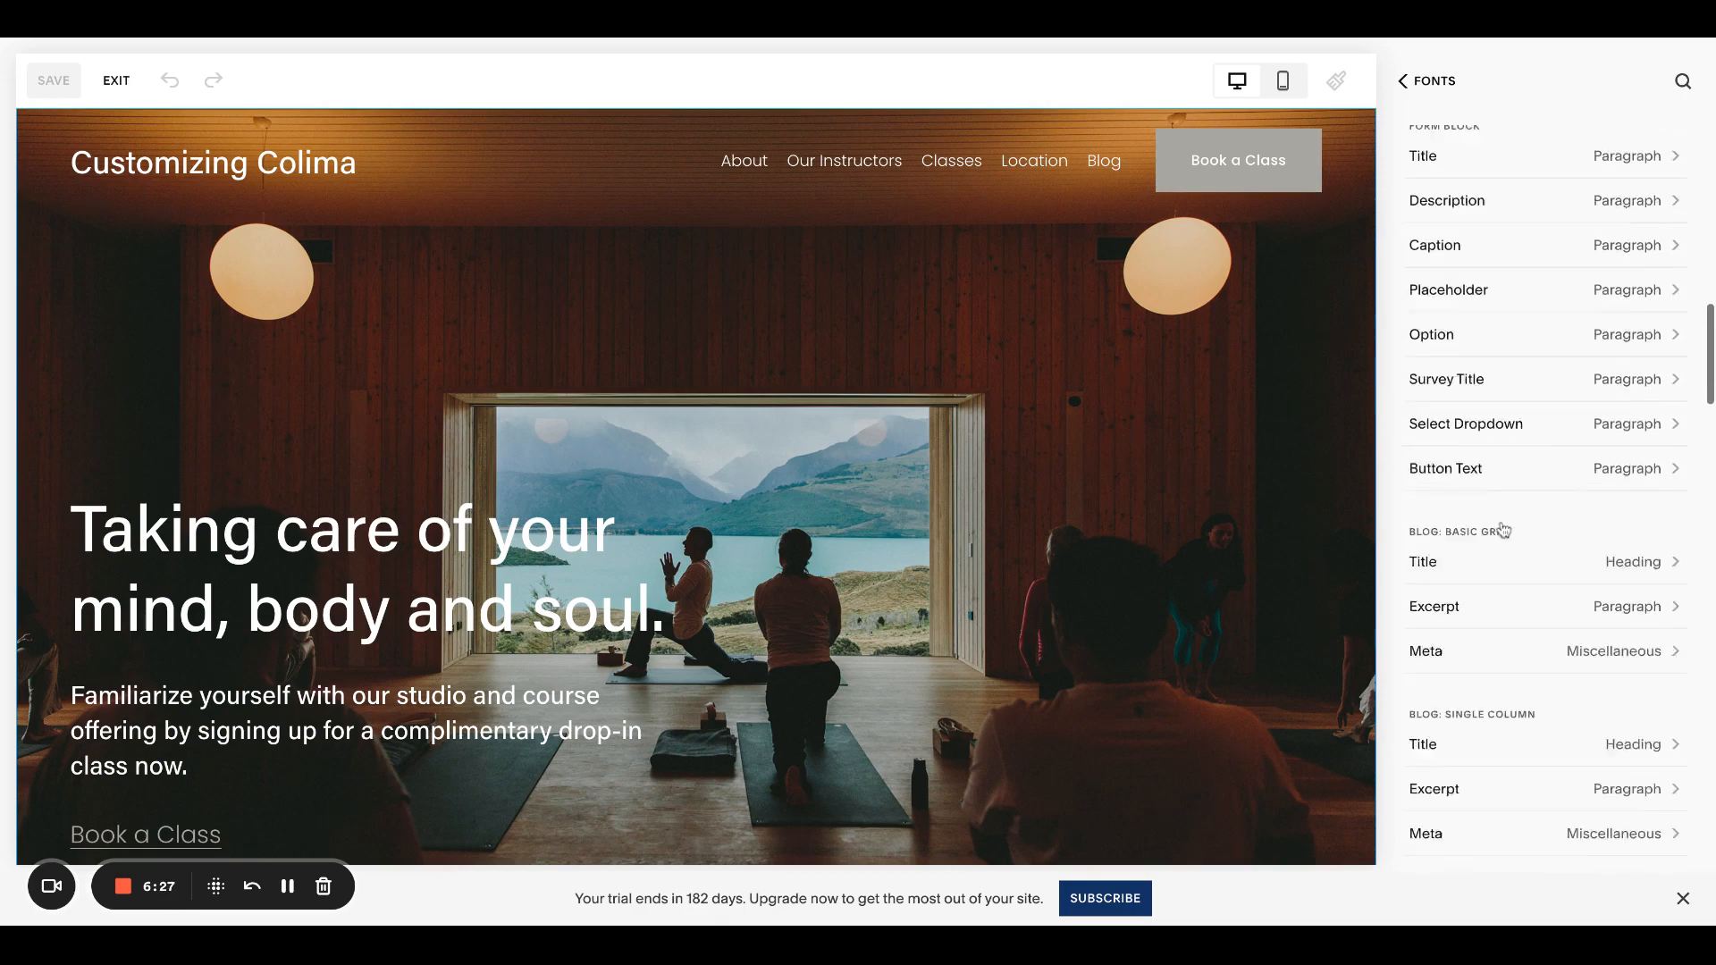
{"action": "scroll", "coordinate": [1504, 530], "scroll_direction": "down", "scroll_amount": 6}
{"action": "scroll", "coordinate": [1525, 637], "scroll_direction": "up", "scroll_amount": 20}
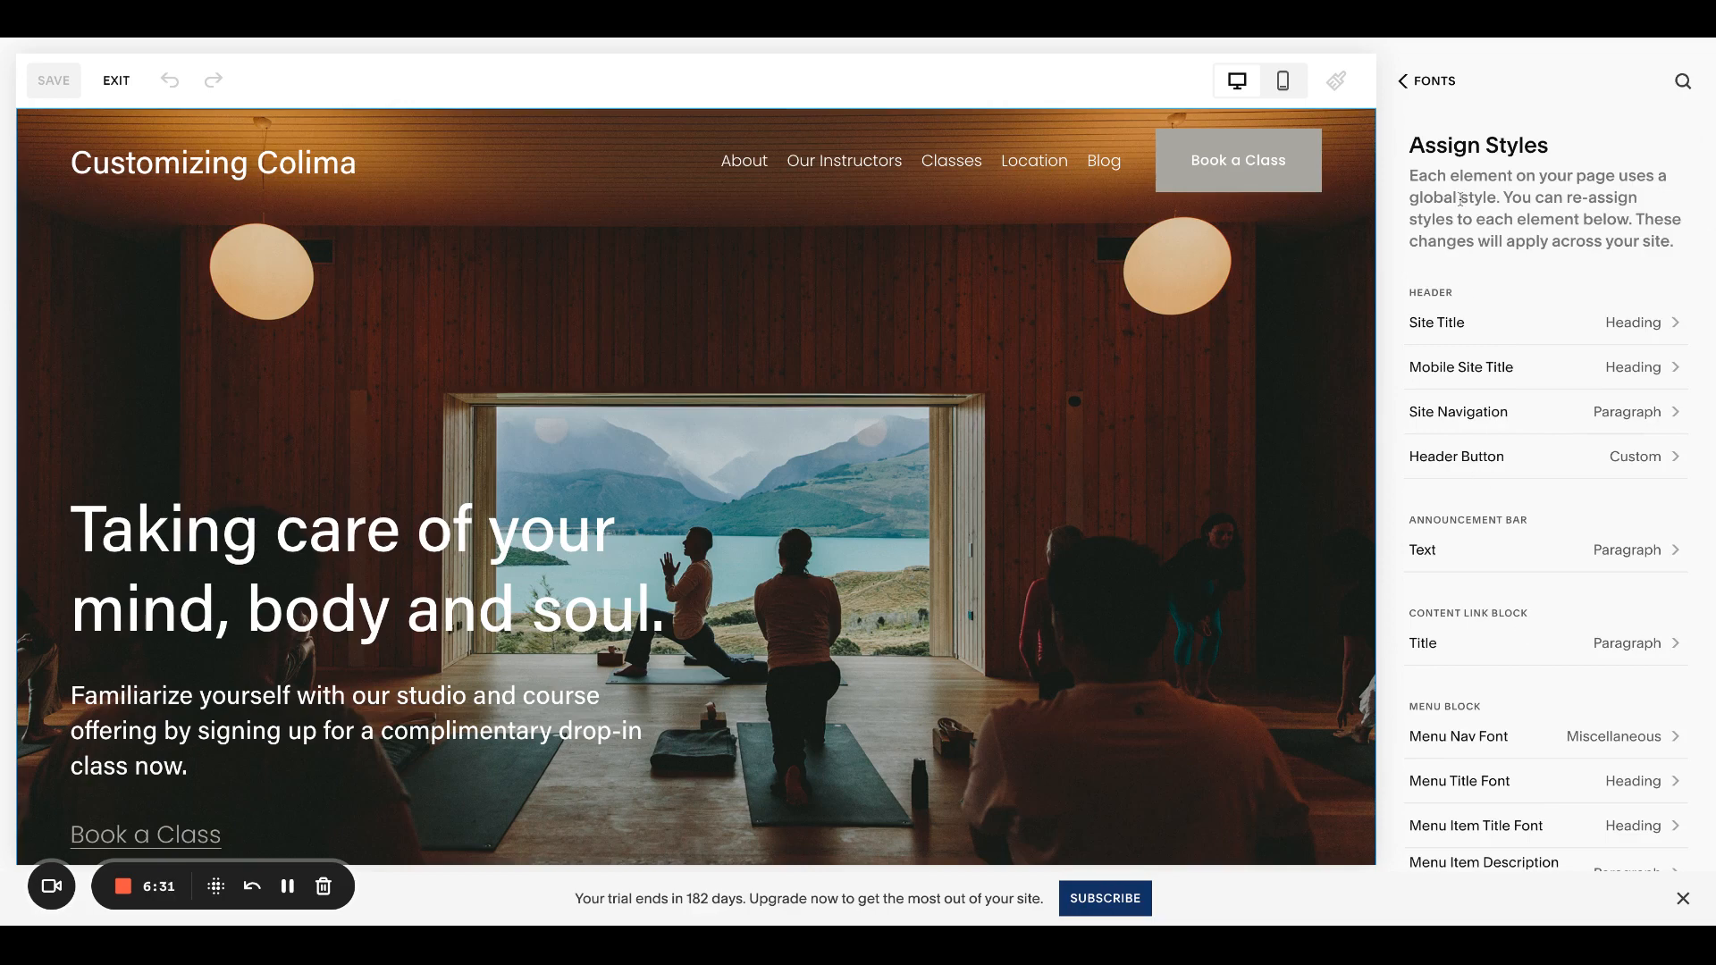
Leave the font settings and open the site-wide button styles
{"action": "left_click", "coordinate": [1404, 81]}
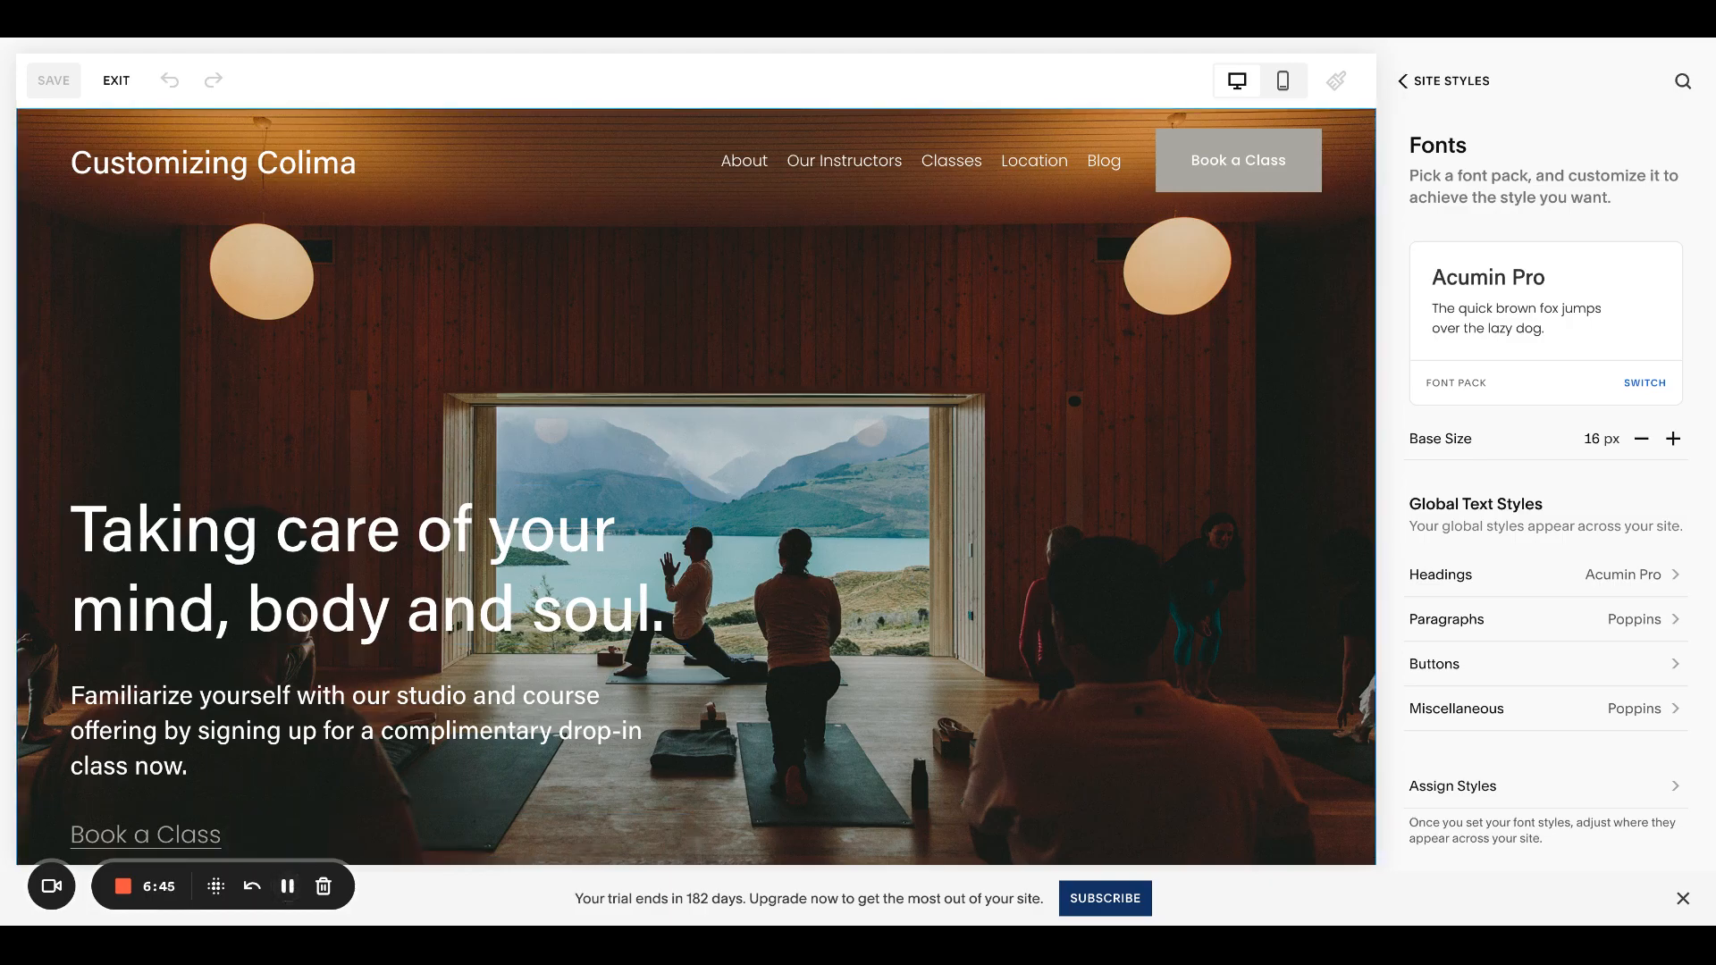
{"action": "left_click", "coordinate": [1456, 85]}
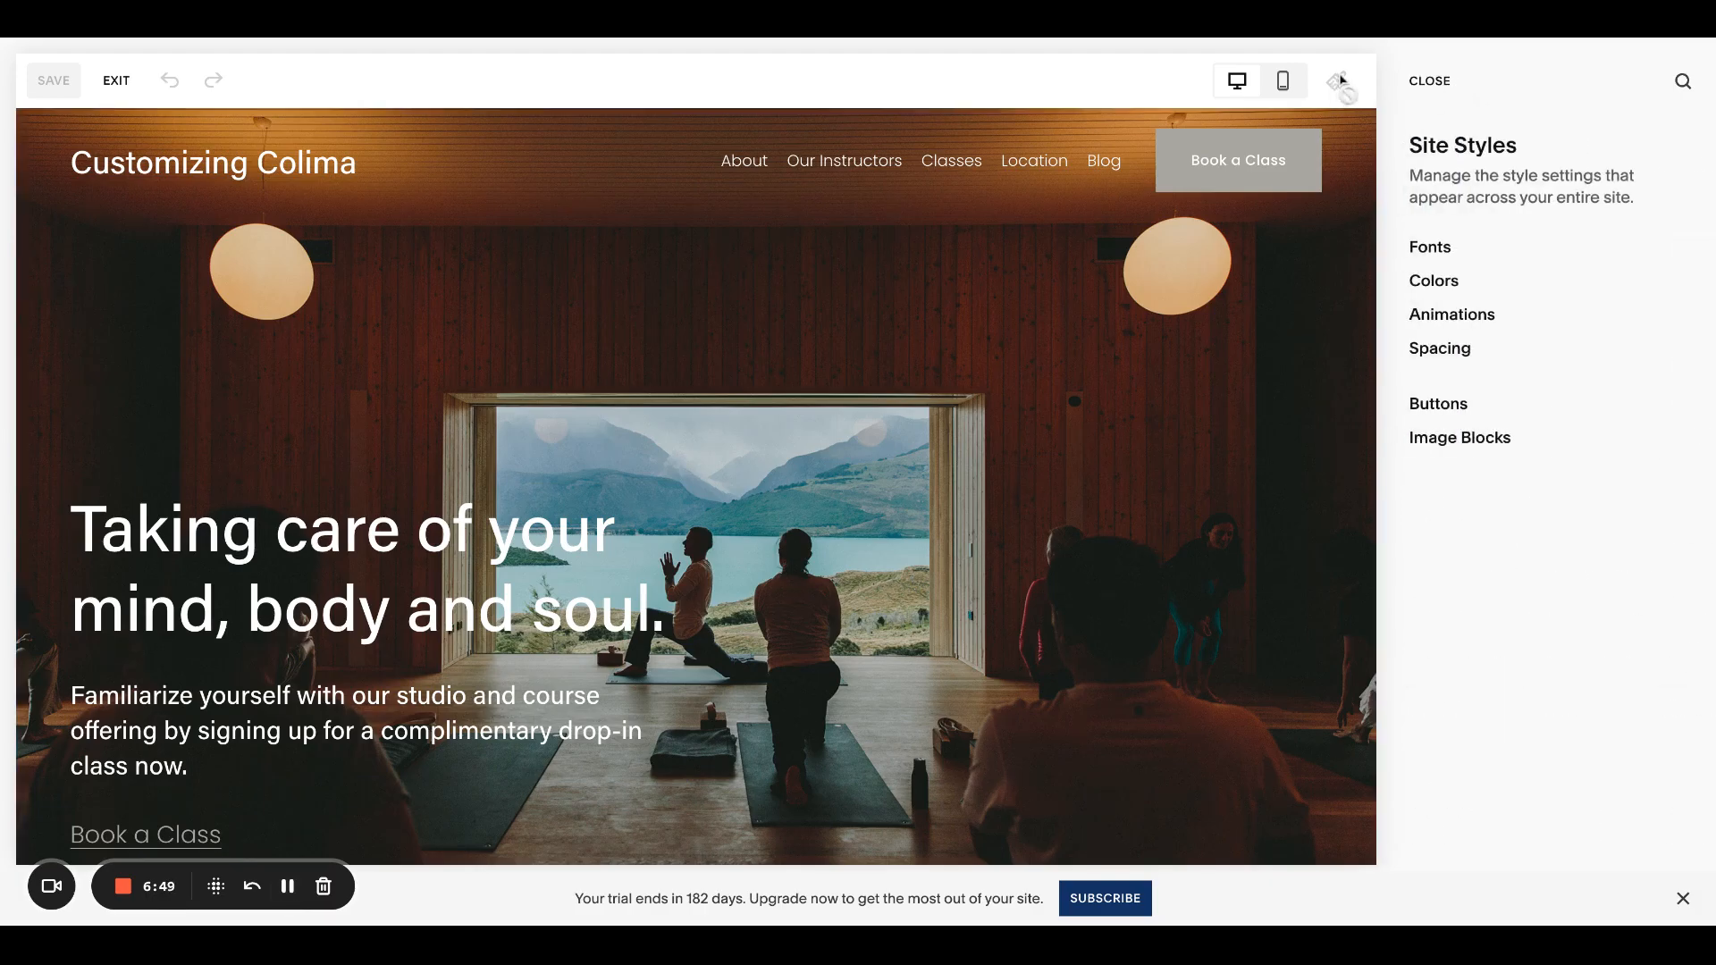
{"action": "left_click", "coordinate": [1437, 404]}
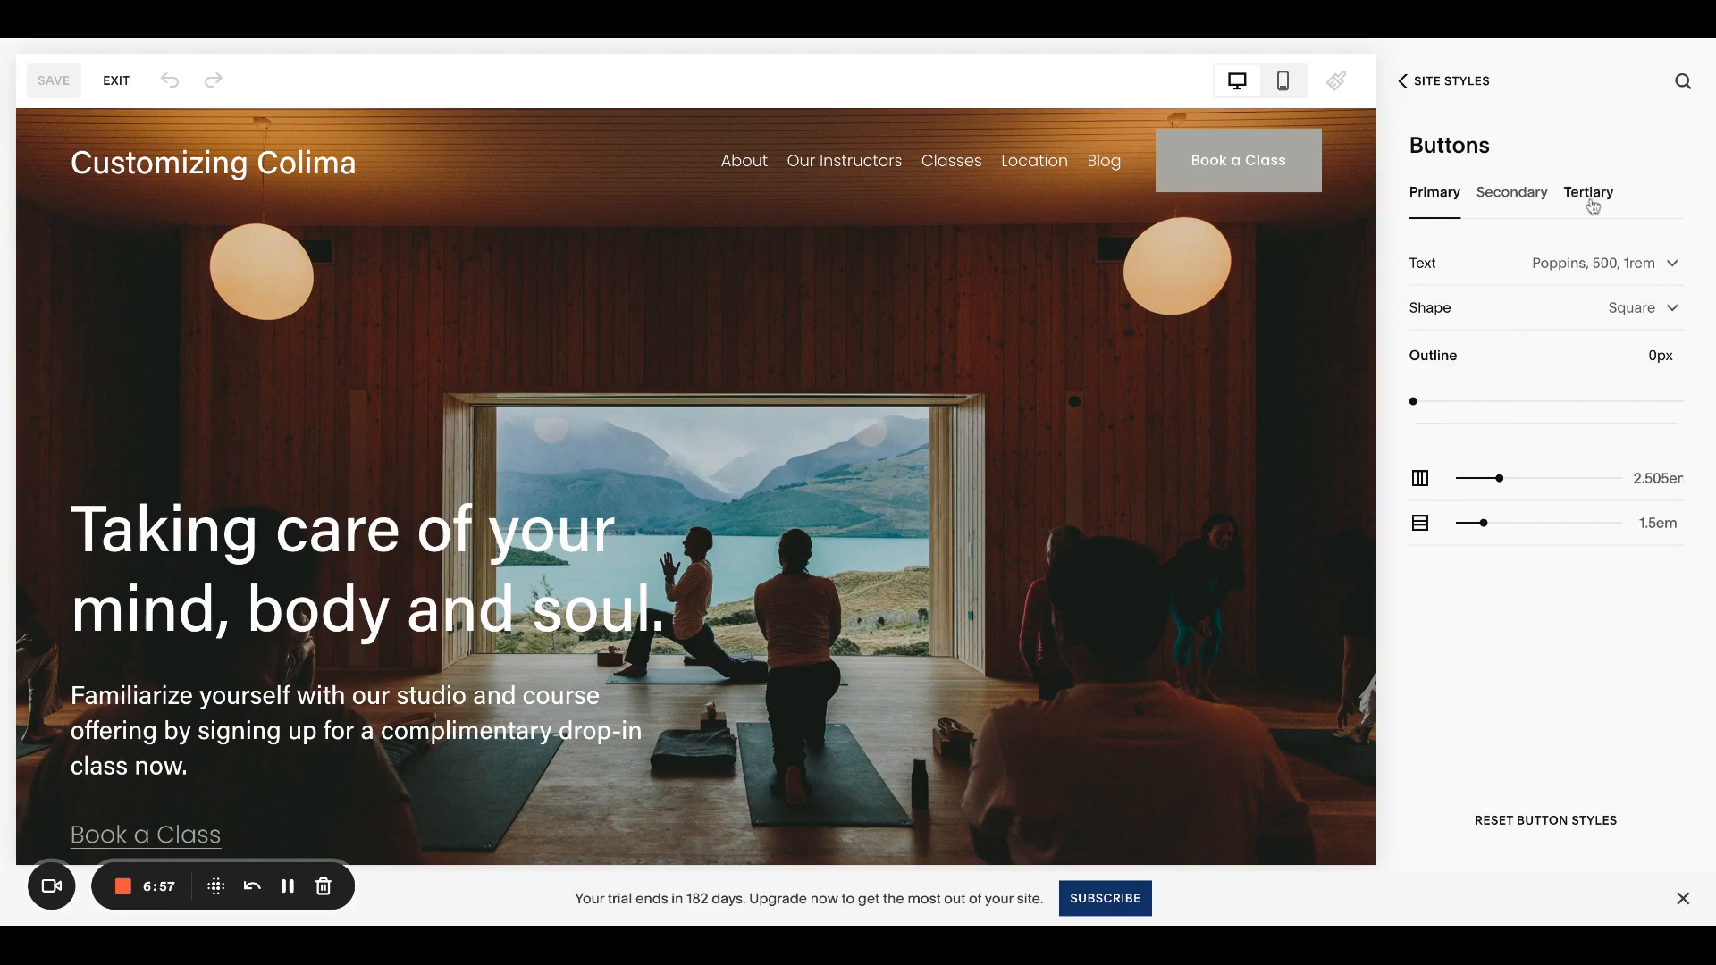
Examine the buttons and text links across the page, from the header down to the Learn More button
{"action": "scroll", "coordinate": [1045, 452], "scroll_direction": "down", "scroll_amount": 15}
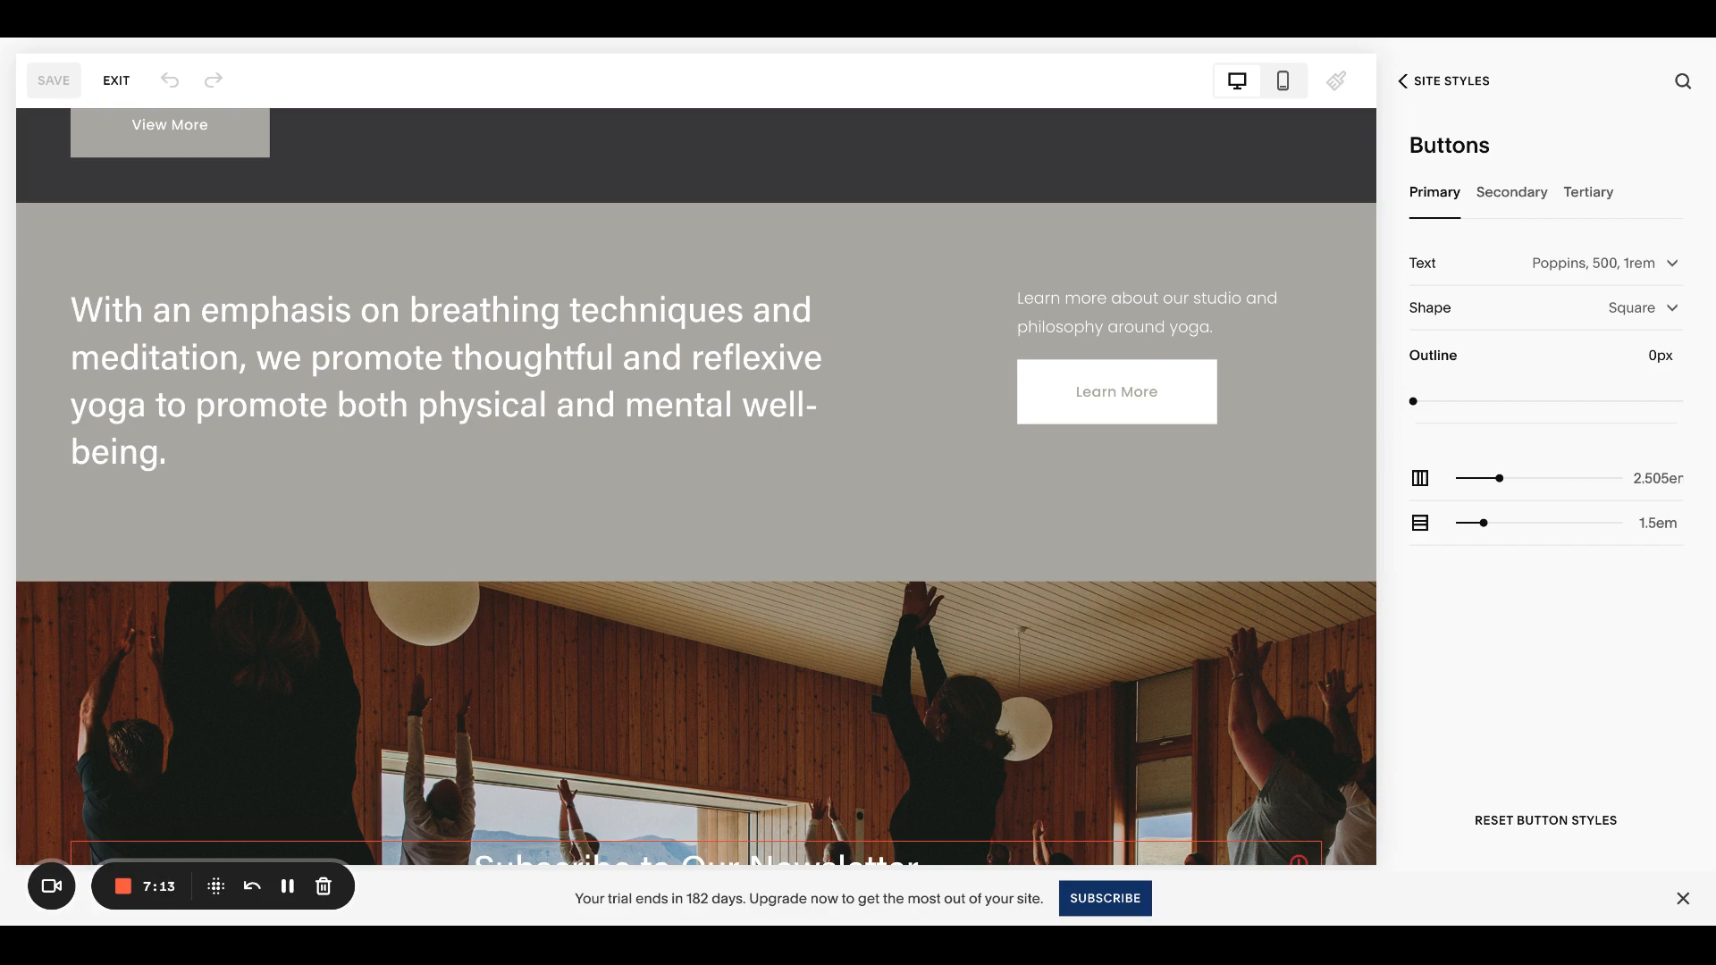
{"action": "scroll", "coordinate": [696, 487], "scroll_direction": "up", "scroll_amount": 3}
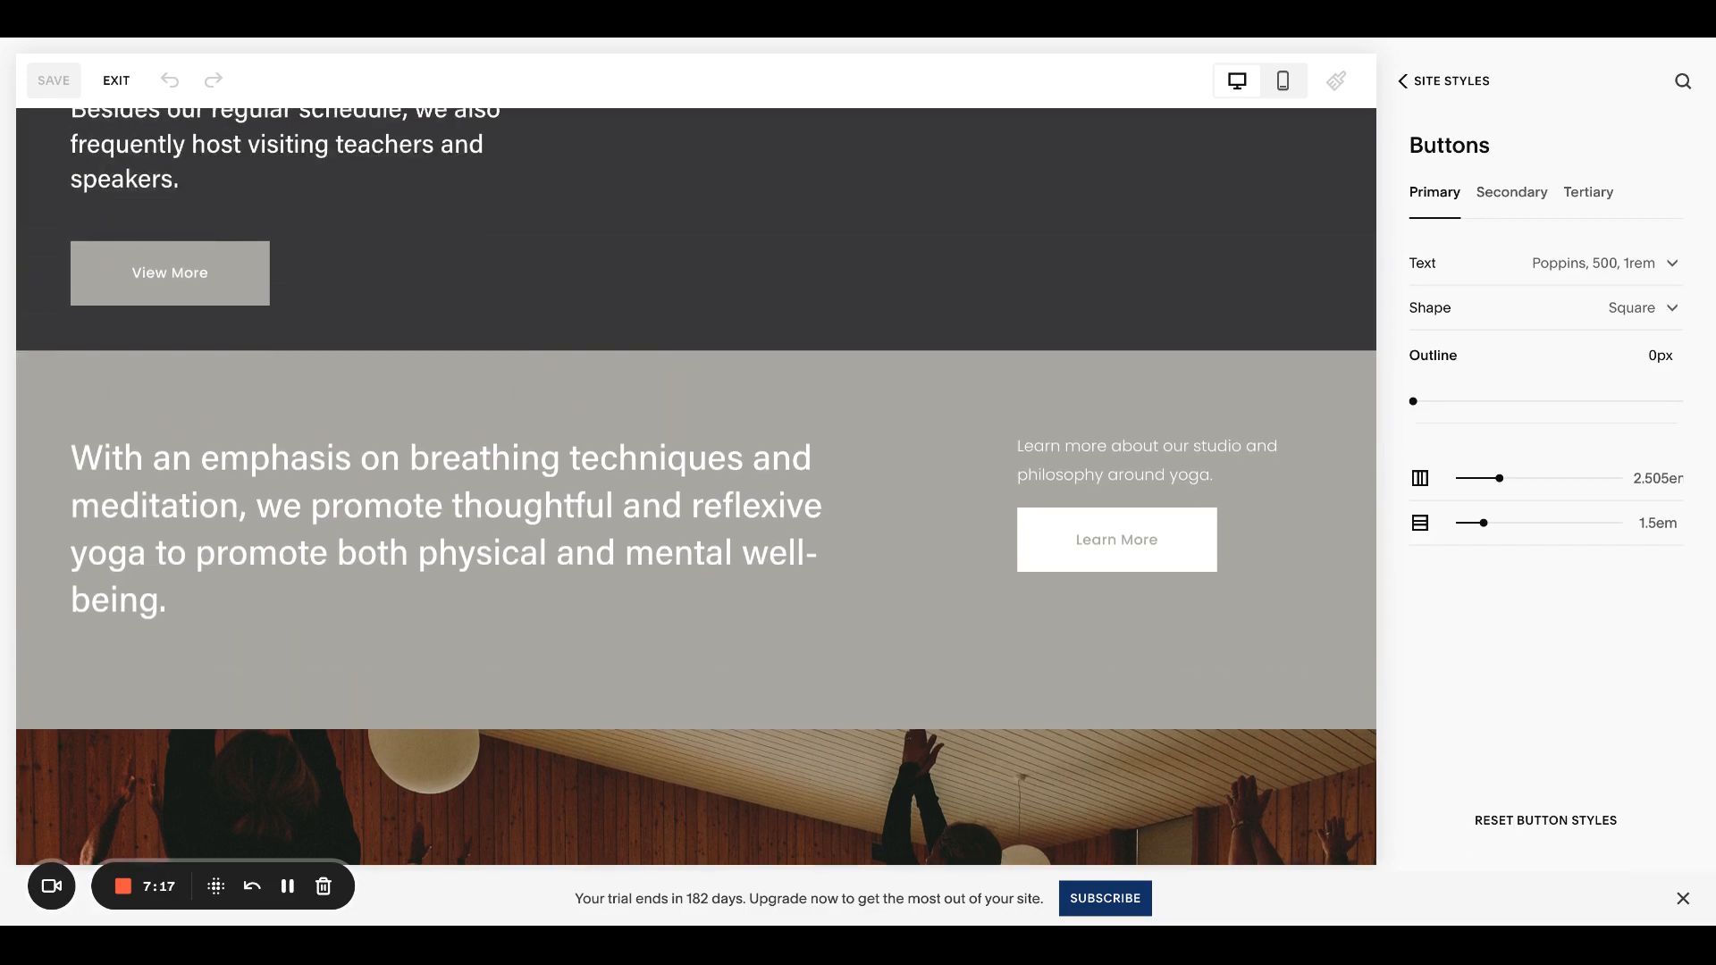
{"action": "scroll", "coordinate": [472, 508], "scroll_direction": "up", "scroll_amount": 15}
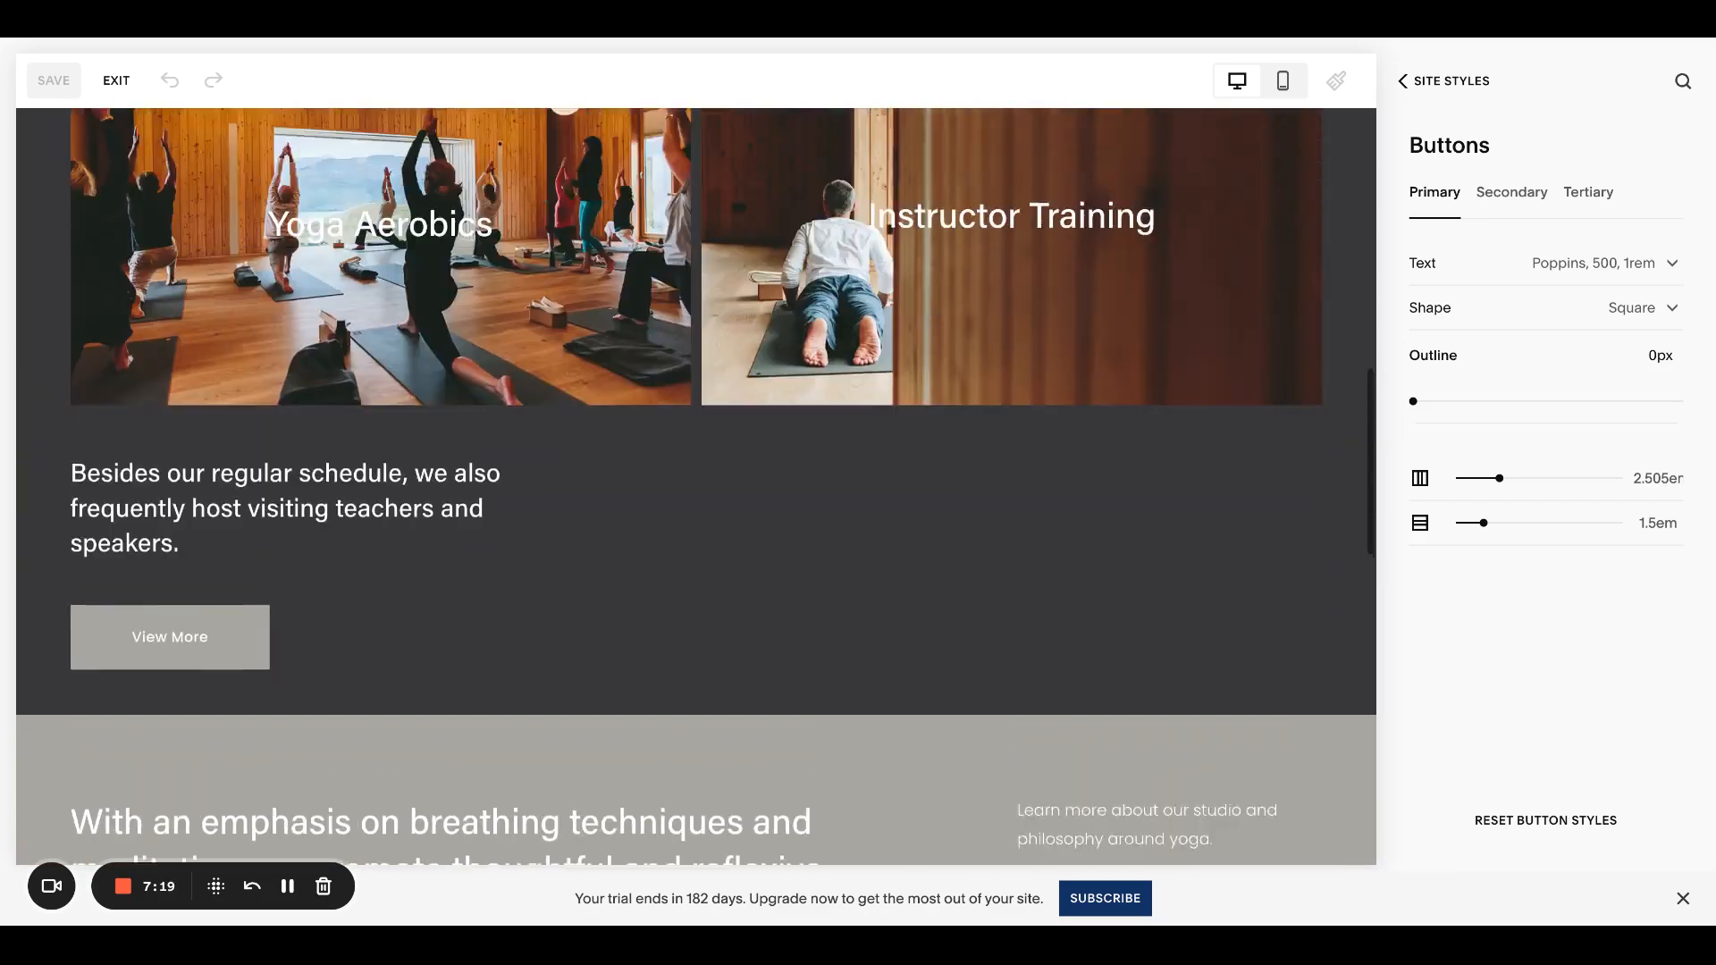
{"action": "scroll", "coordinate": [387, 475], "scroll_direction": "up", "scroll_amount": 5}
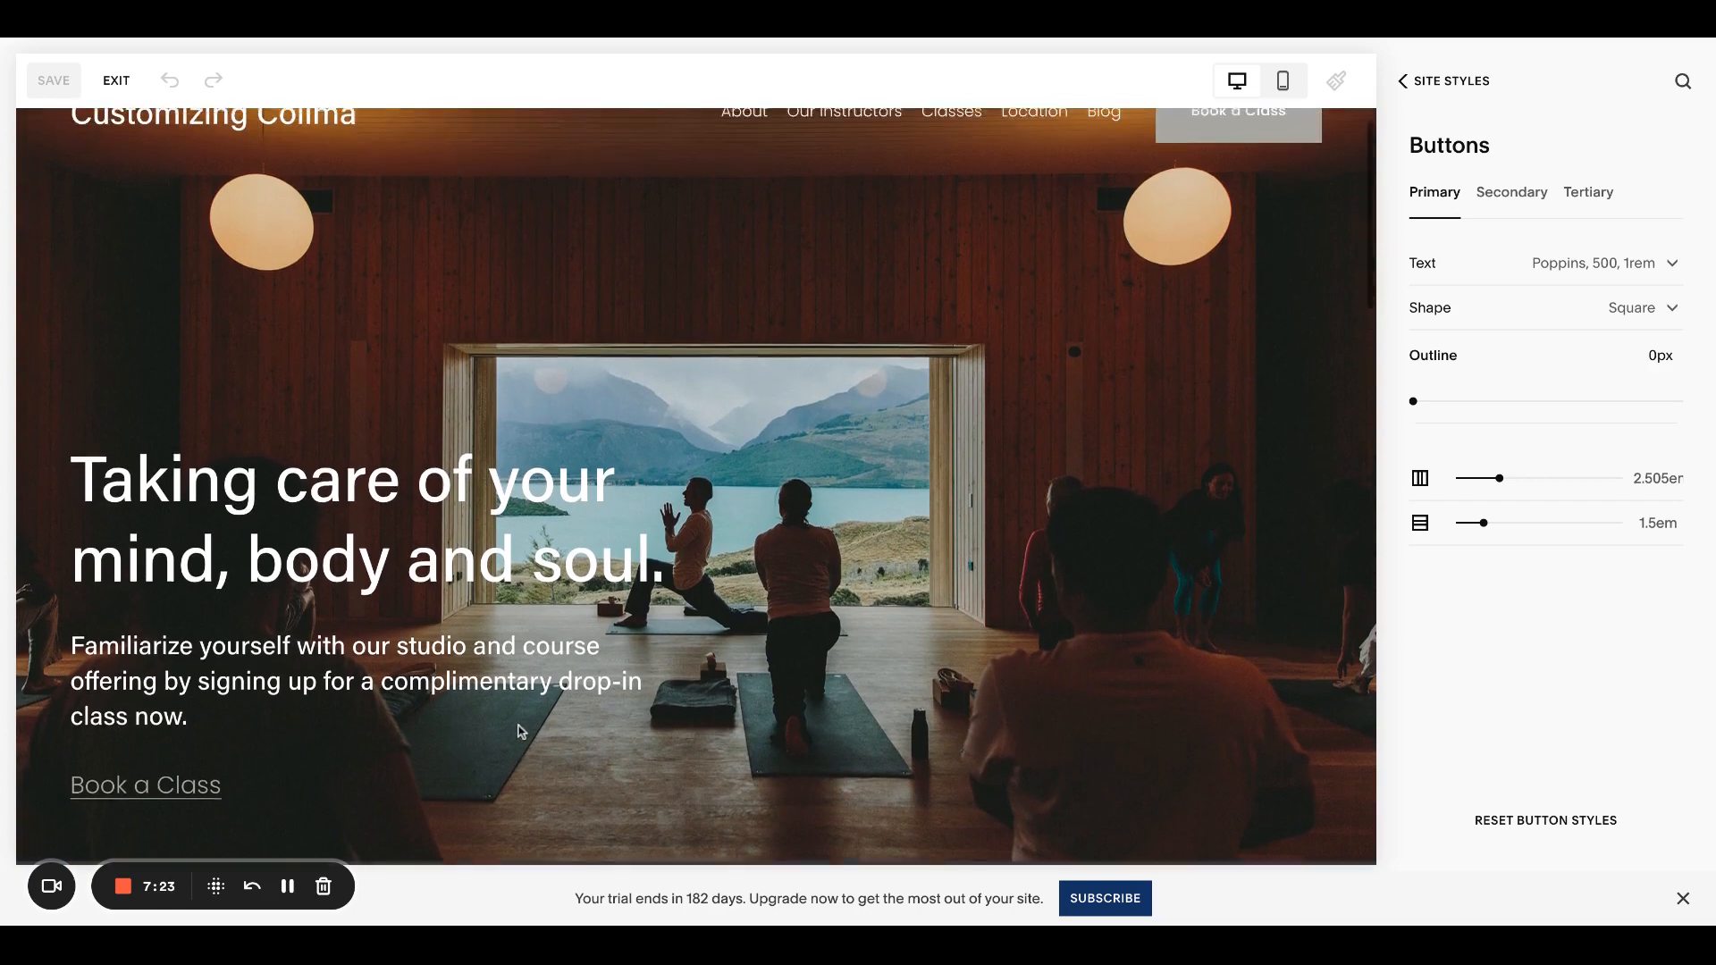
{"action": "scroll", "coordinate": [522, 732], "scroll_direction": "up", "scroll_amount": 1}
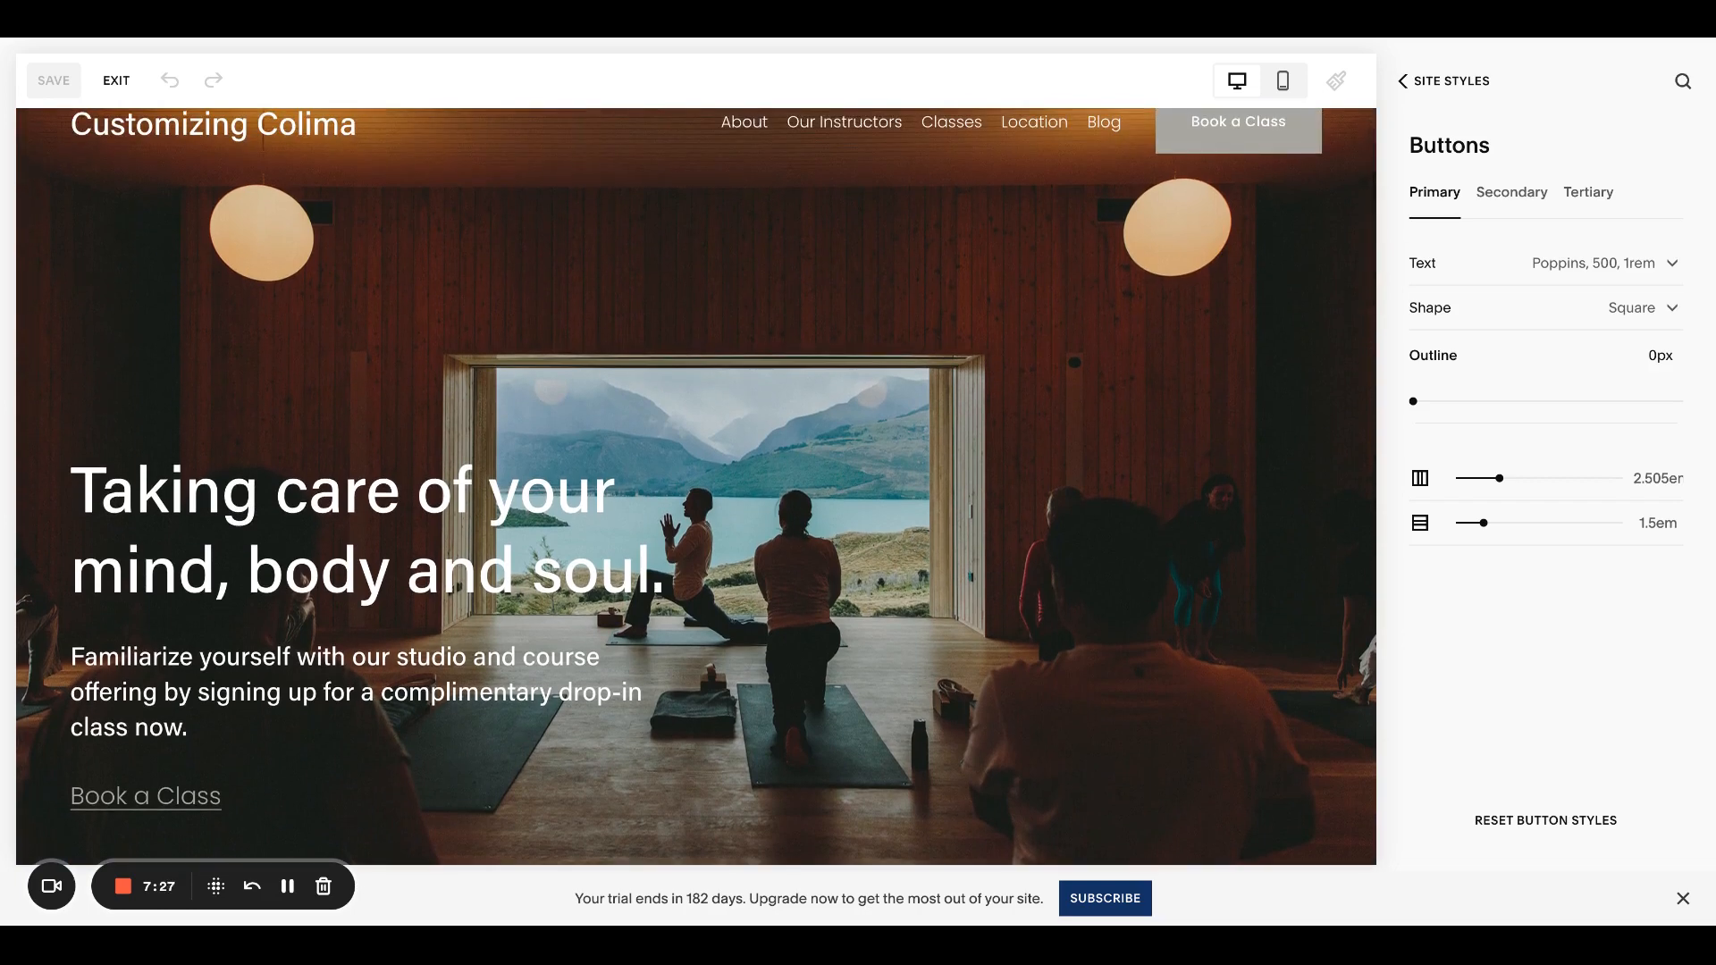
{"action": "scroll", "coordinate": [457, 702], "scroll_direction": "down", "scroll_amount": 10}
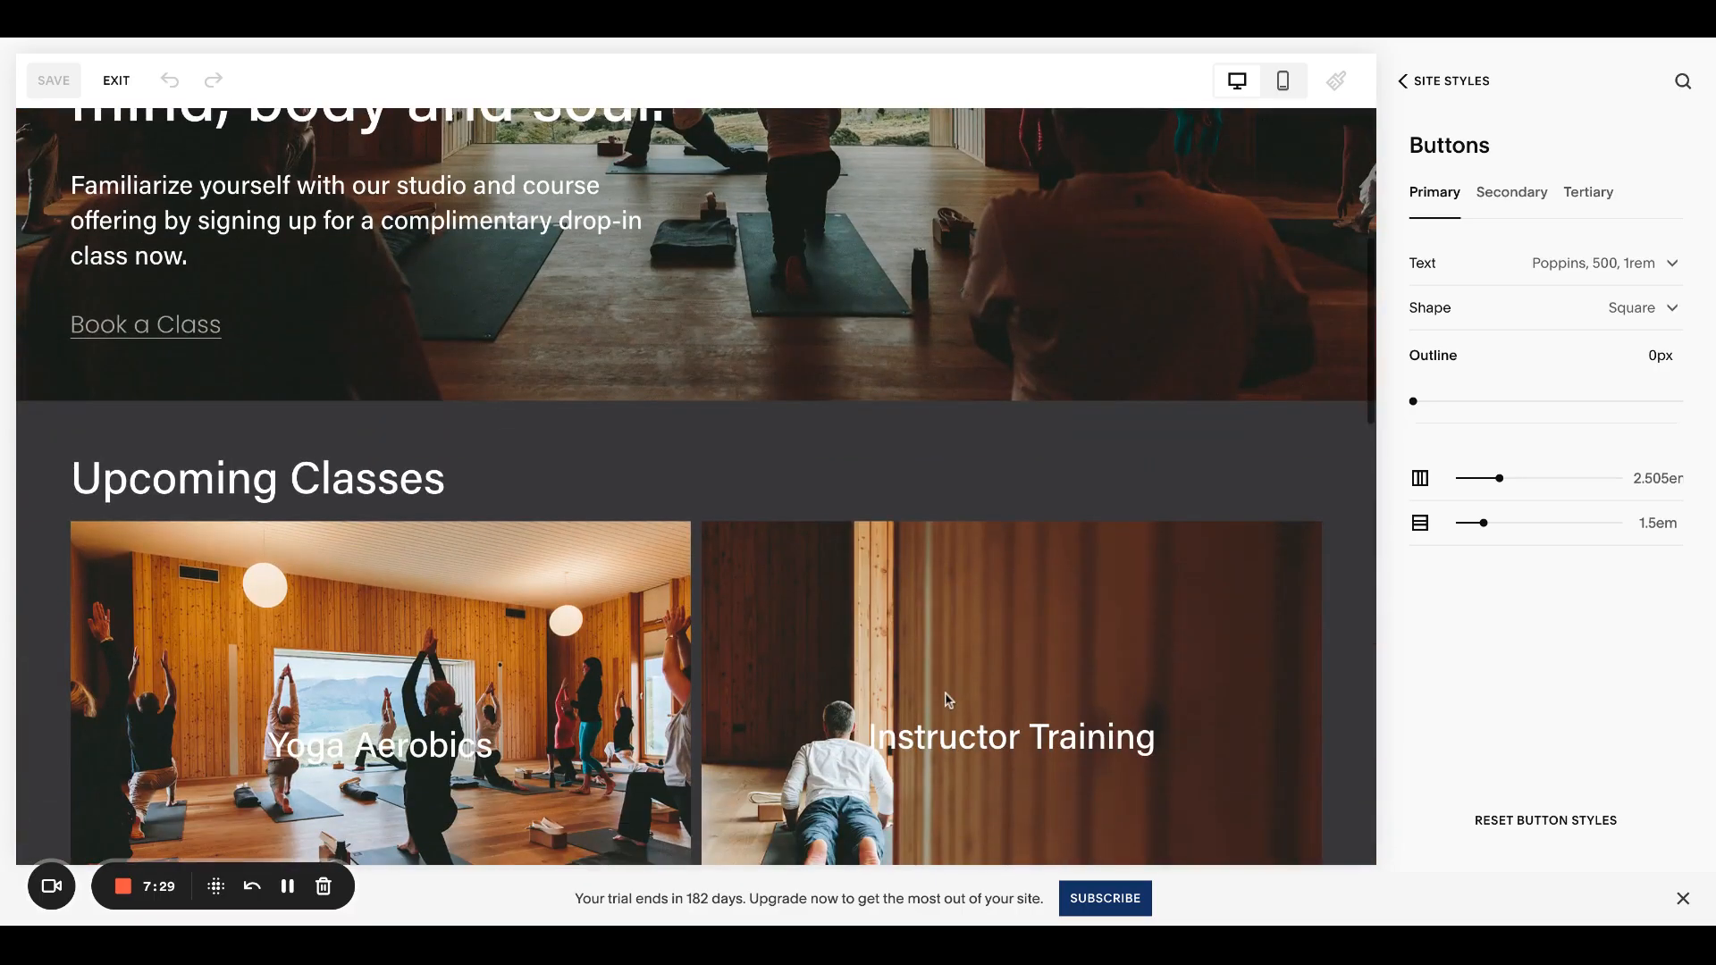
{"action": "scroll", "coordinate": [948, 700], "scroll_direction": "down", "scroll_amount": 2}
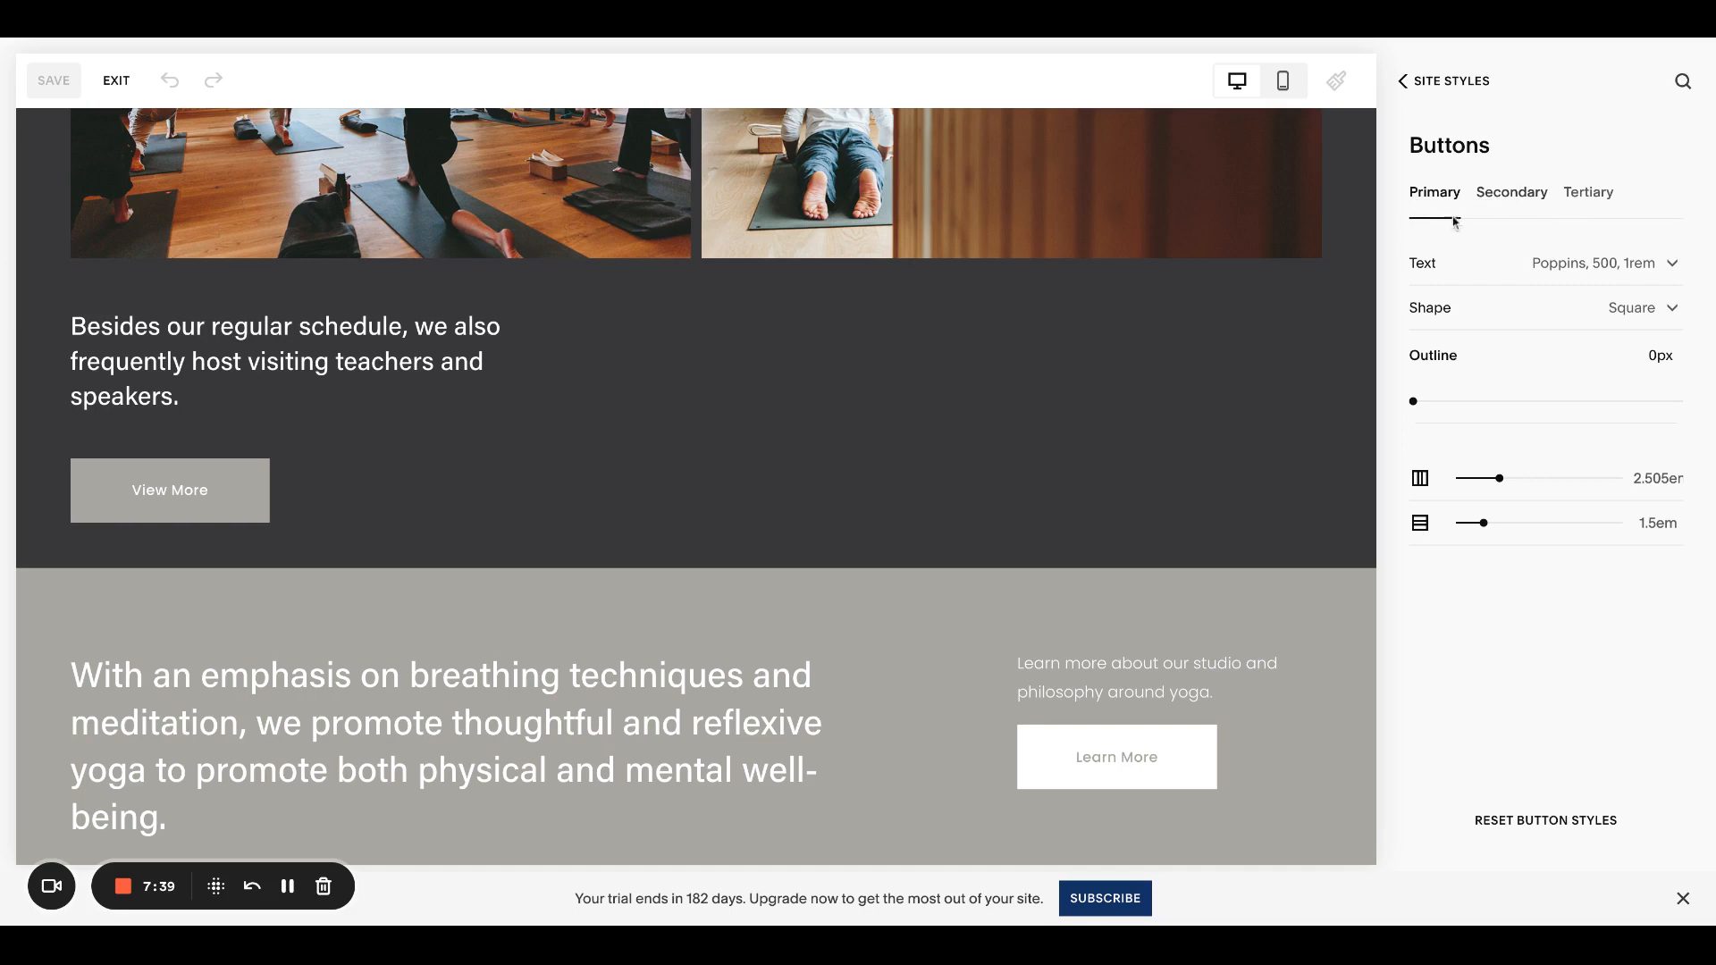
View the text style options for the primary buttons and close them without changes
{"action": "left_click", "coordinate": [1550, 264]}
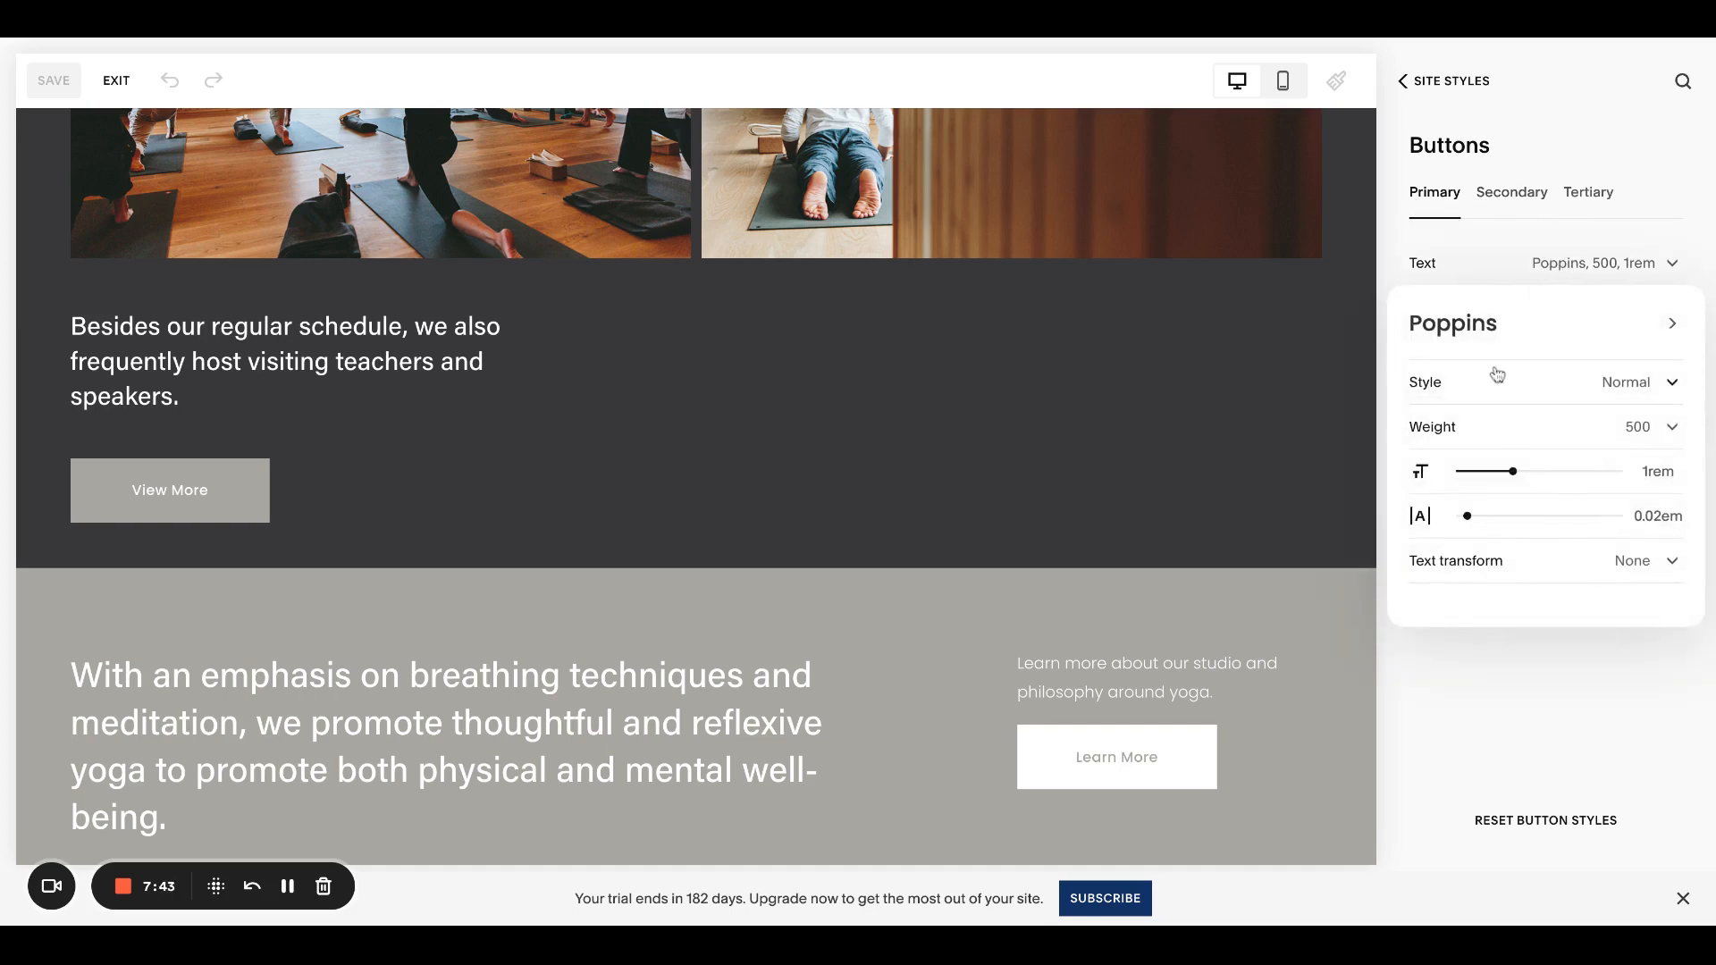
{"action": "left_click", "coordinate": [1388, 269]}
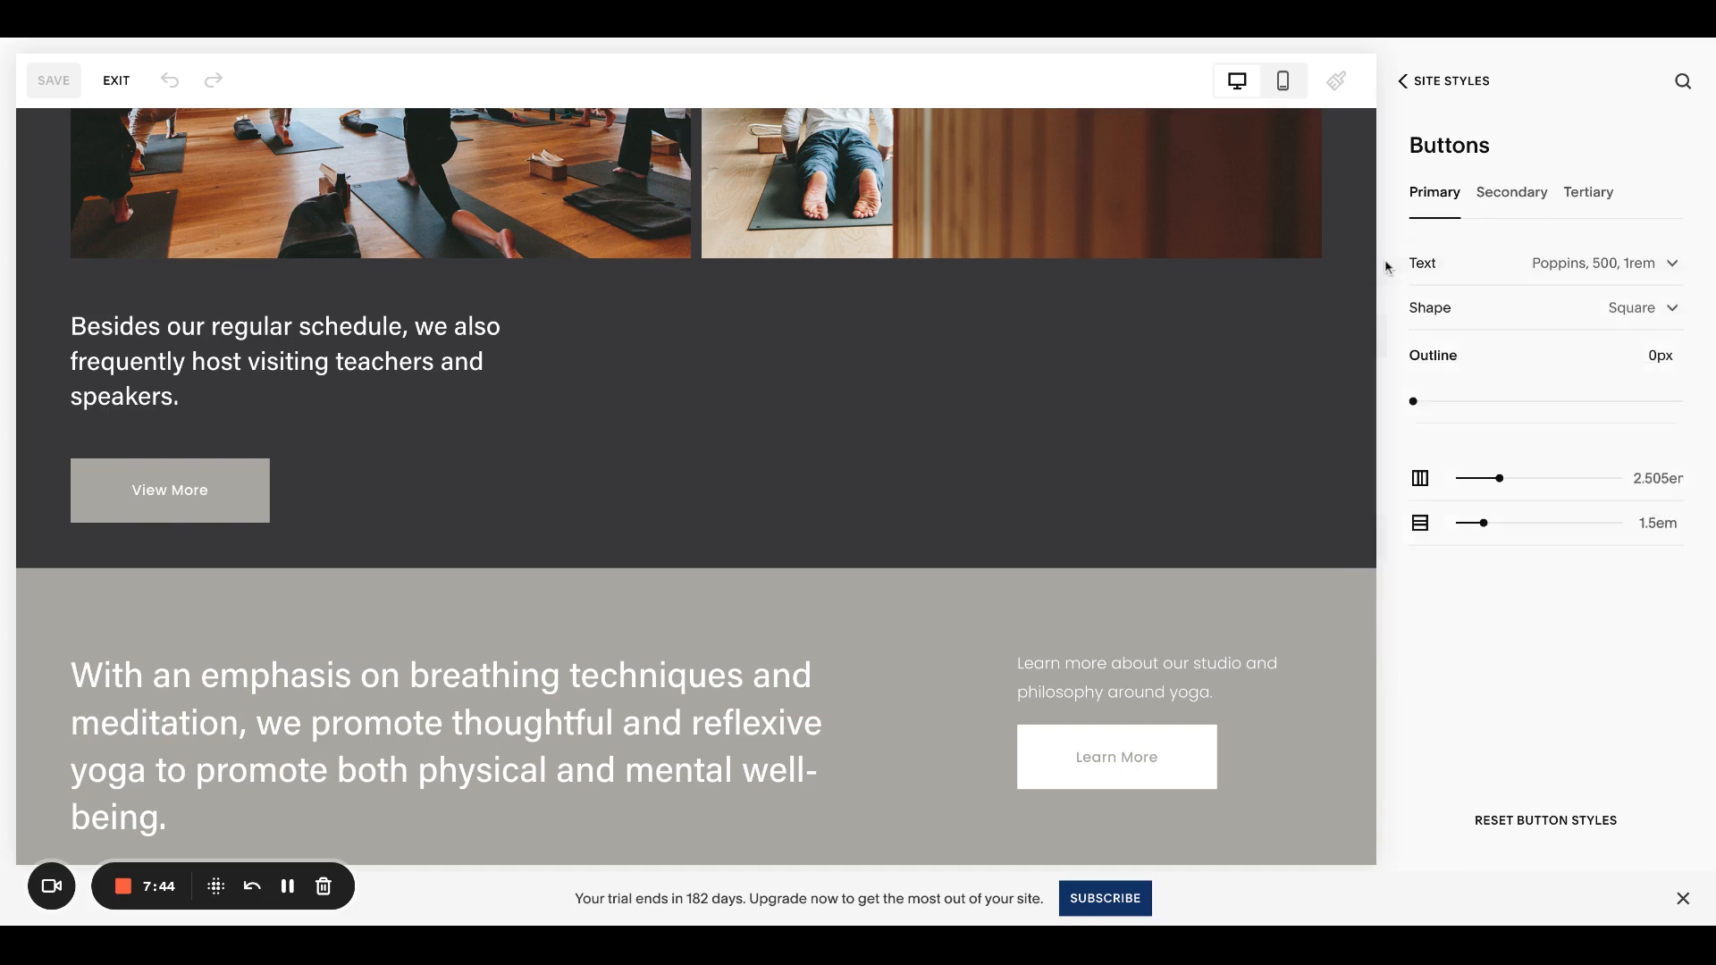
Try the No fill shape and a 1px outline on the primary buttons, restoring the fill and the 0px outline
{"action": "left_click", "coordinate": [1551, 313]}
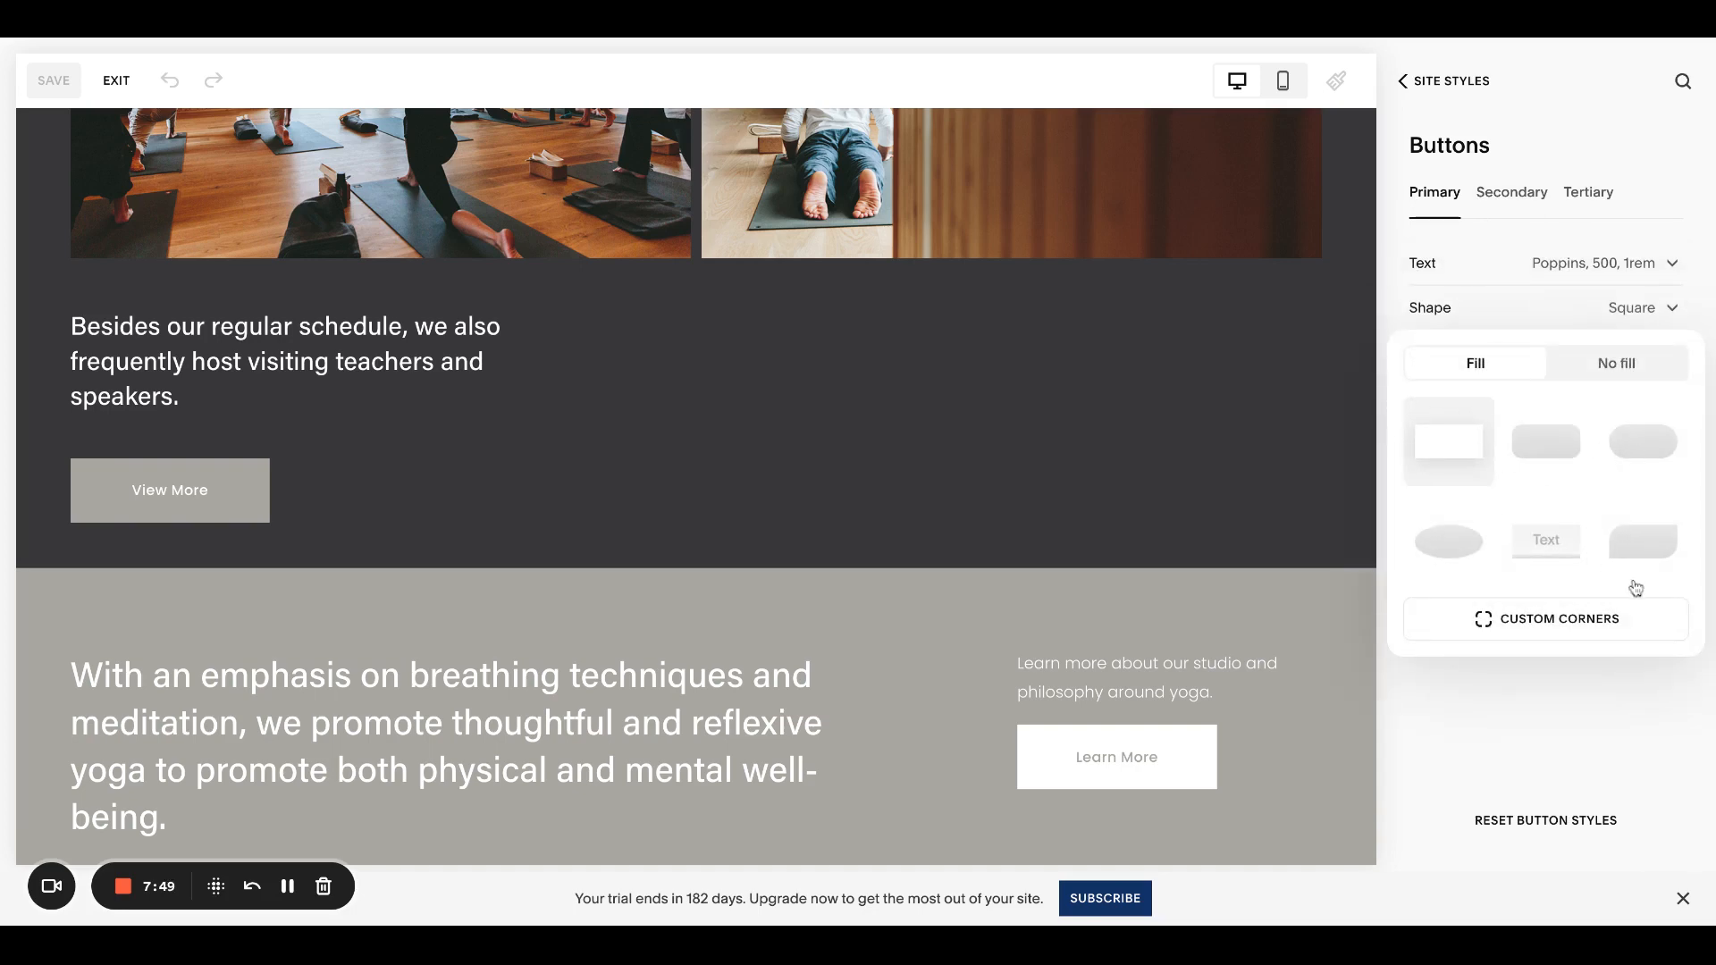
{"action": "left_click", "coordinate": [1641, 372]}
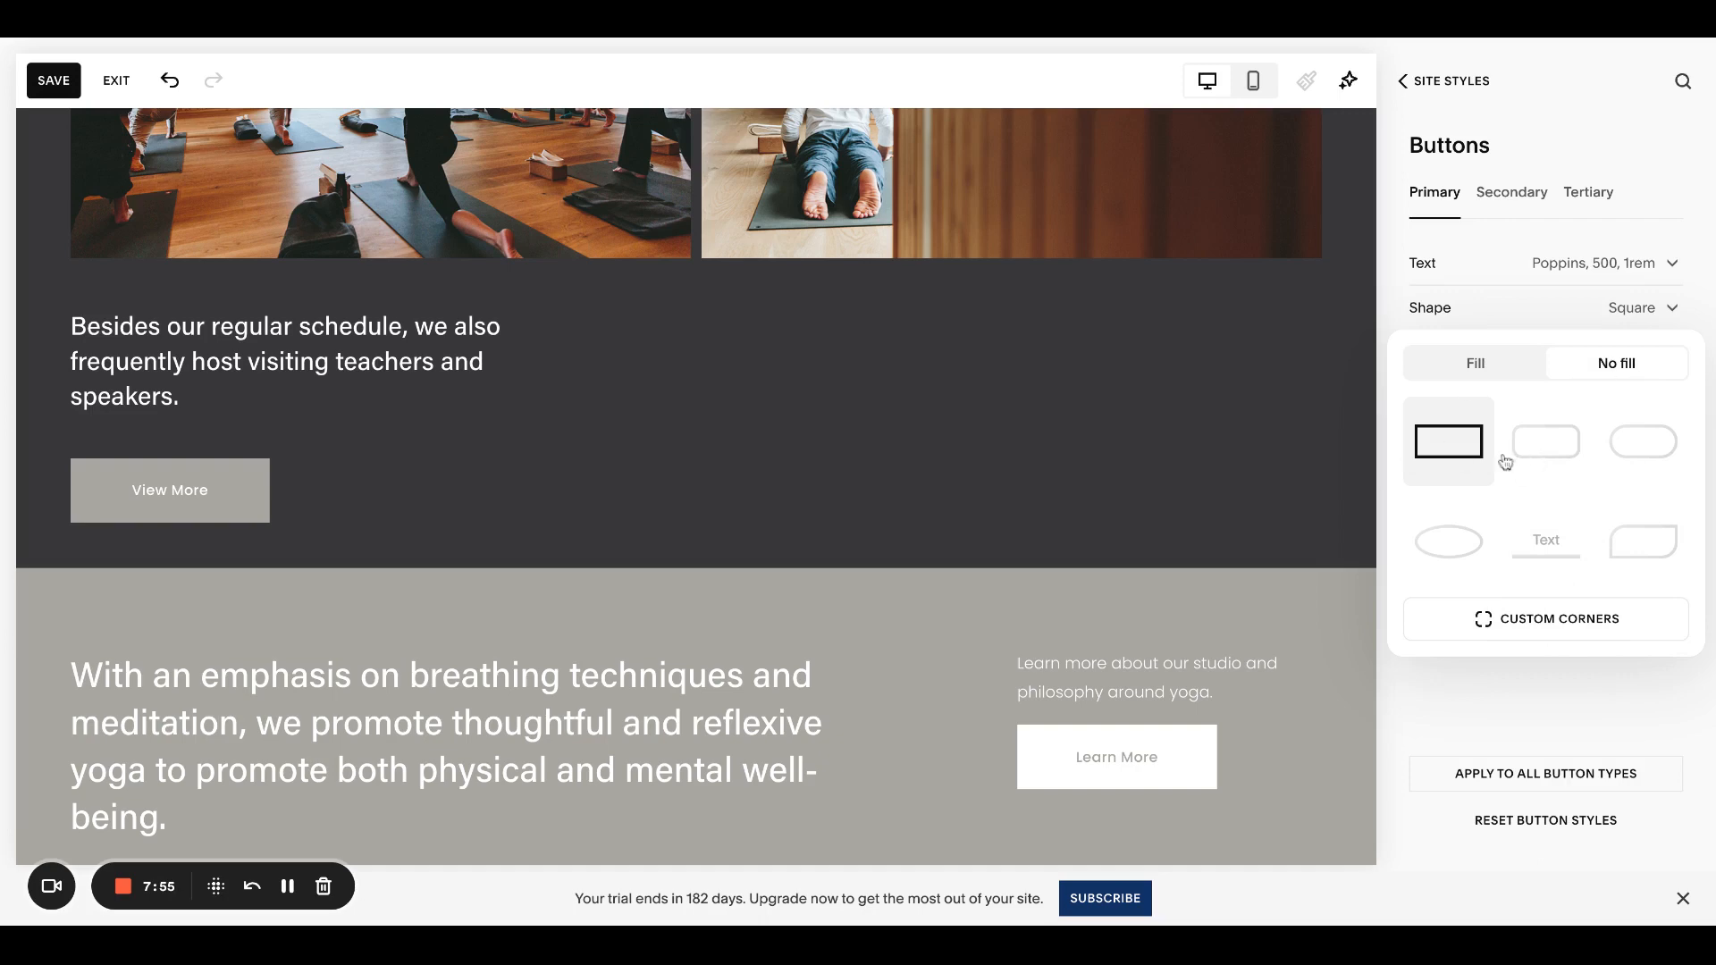
{"action": "left_click", "coordinate": [1484, 379]}
{"action": "left_click", "coordinate": [1385, 297]}
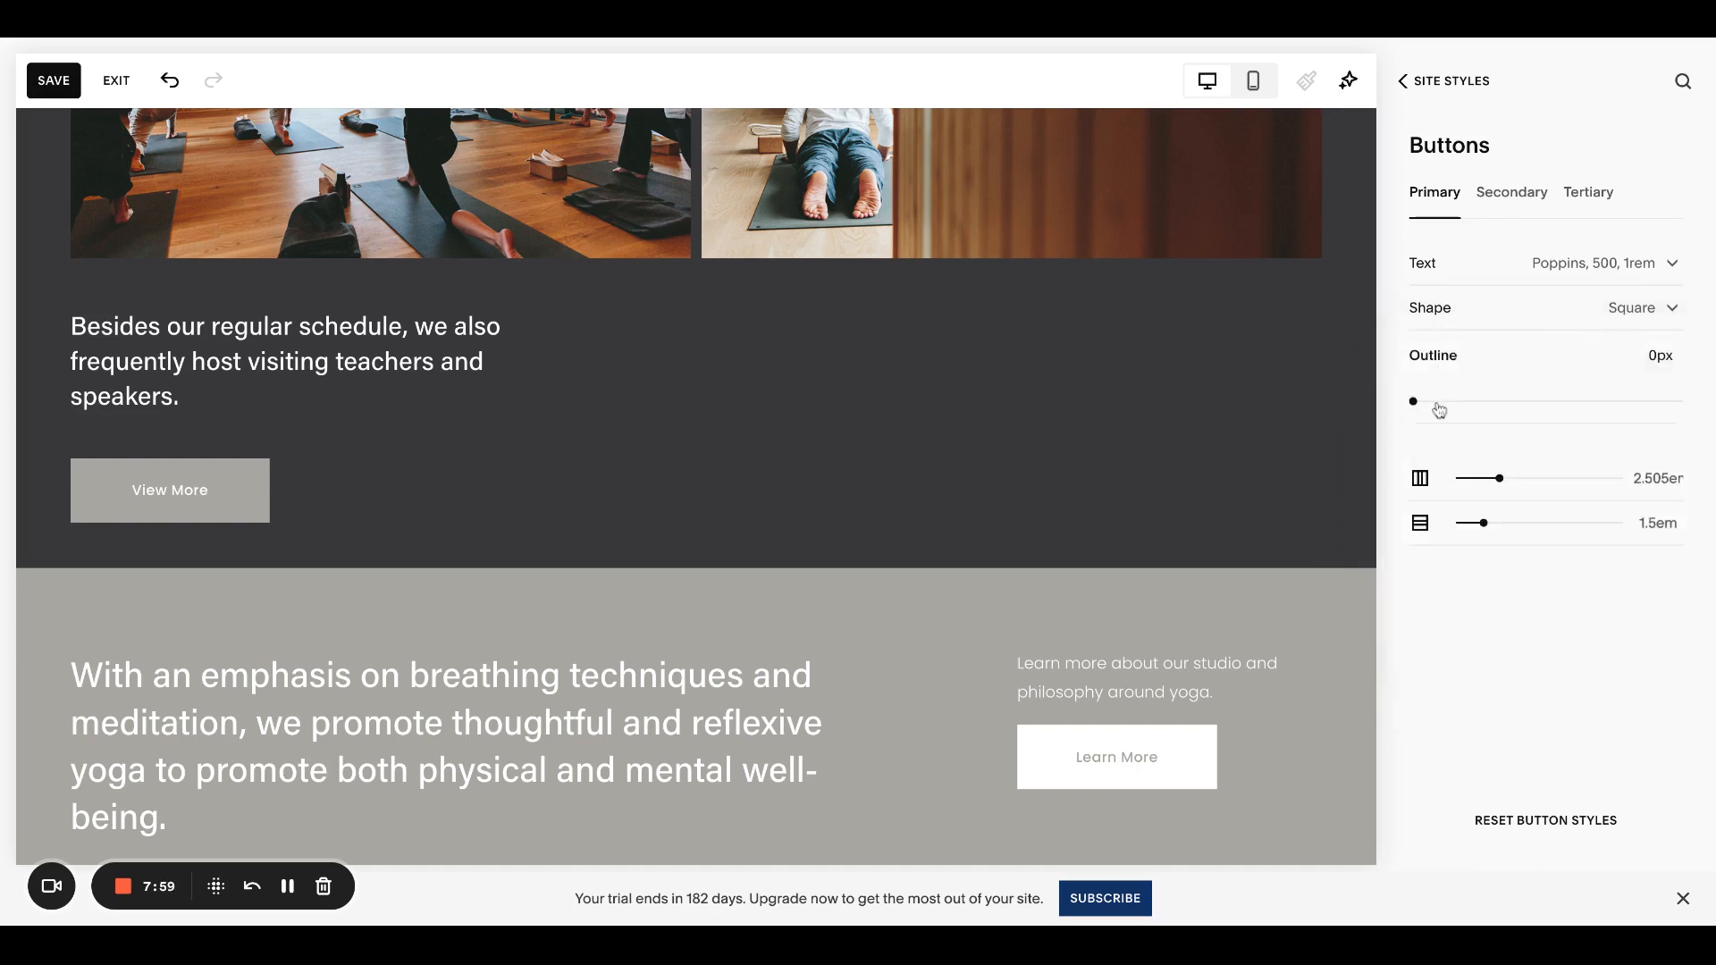
{"action": "left_click_drag", "start_coordinate": [1412, 401], "coordinate": [1439, 402]}
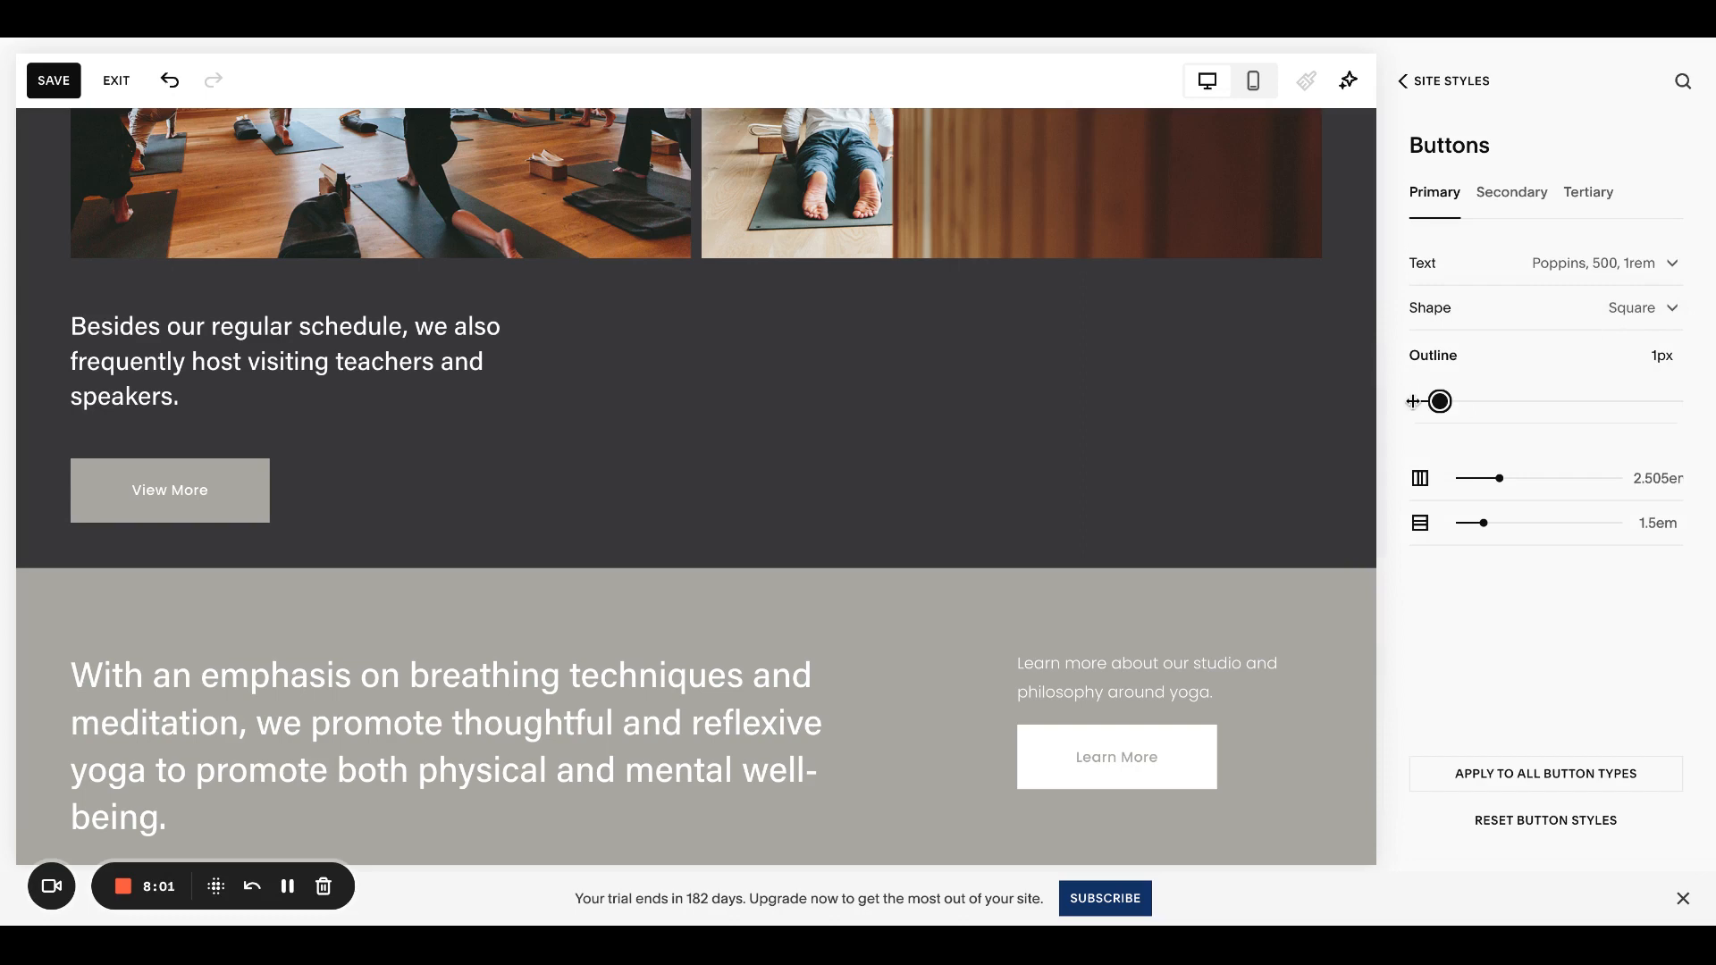
{"action": "left_click", "coordinate": [1413, 401]}
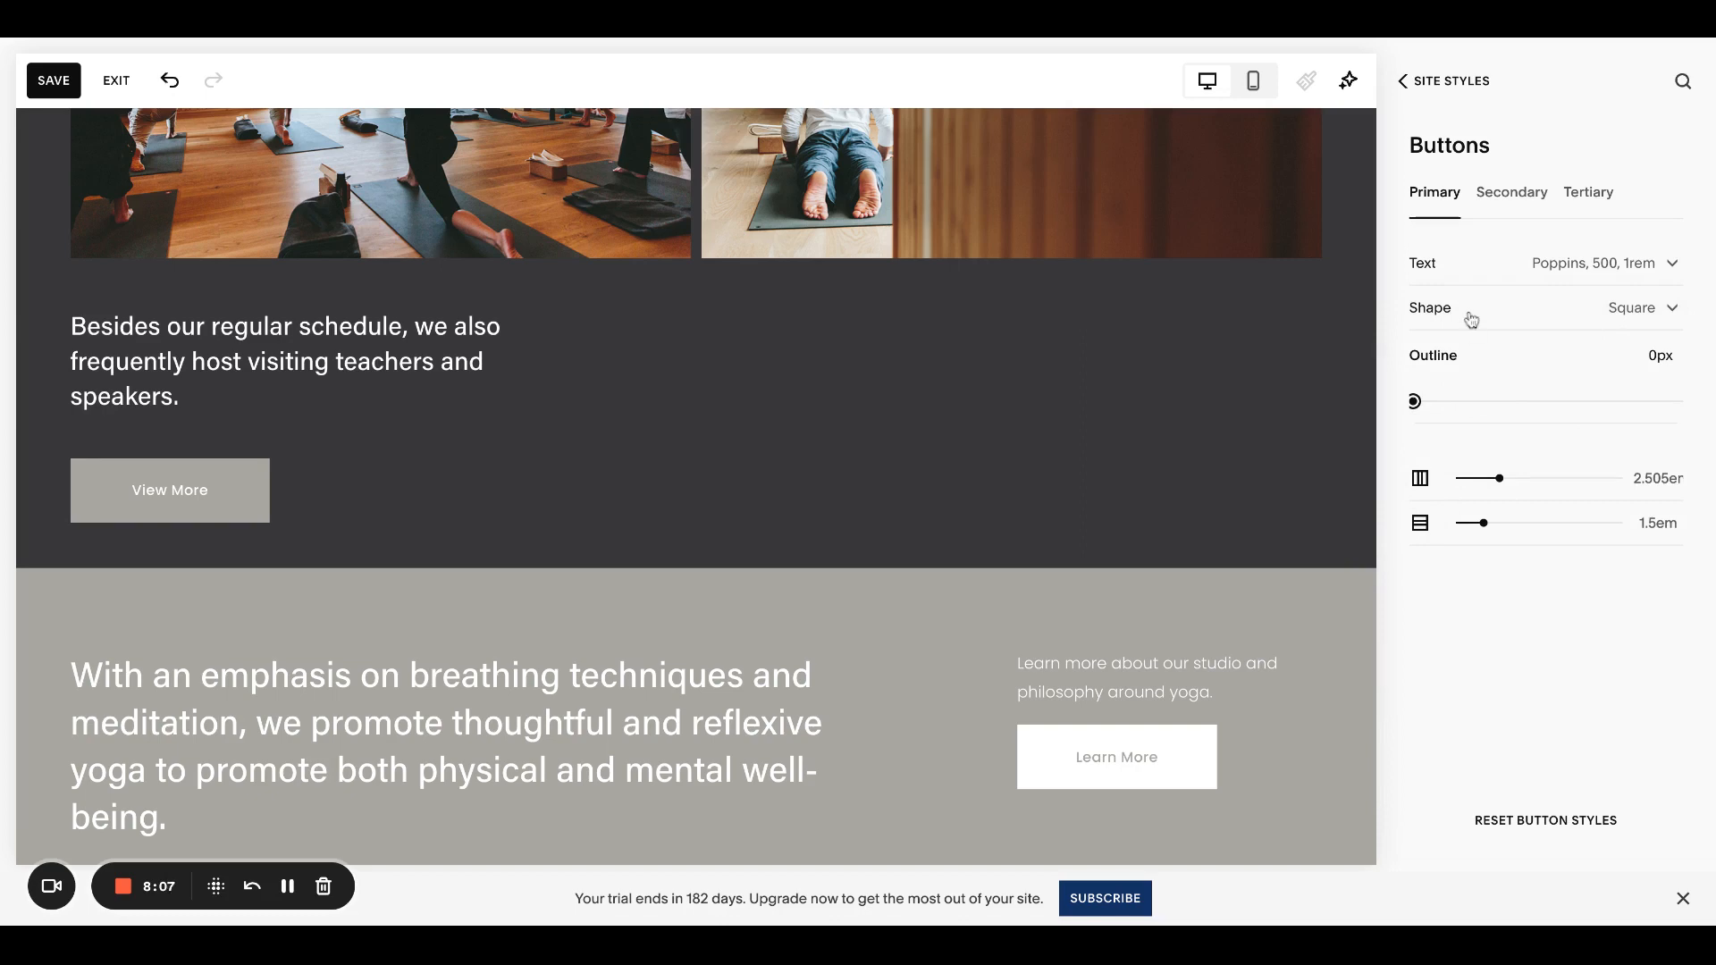
Open the Bright 2 section theme for editing in the site color settings
{"action": "left_click", "coordinate": [1452, 82]}
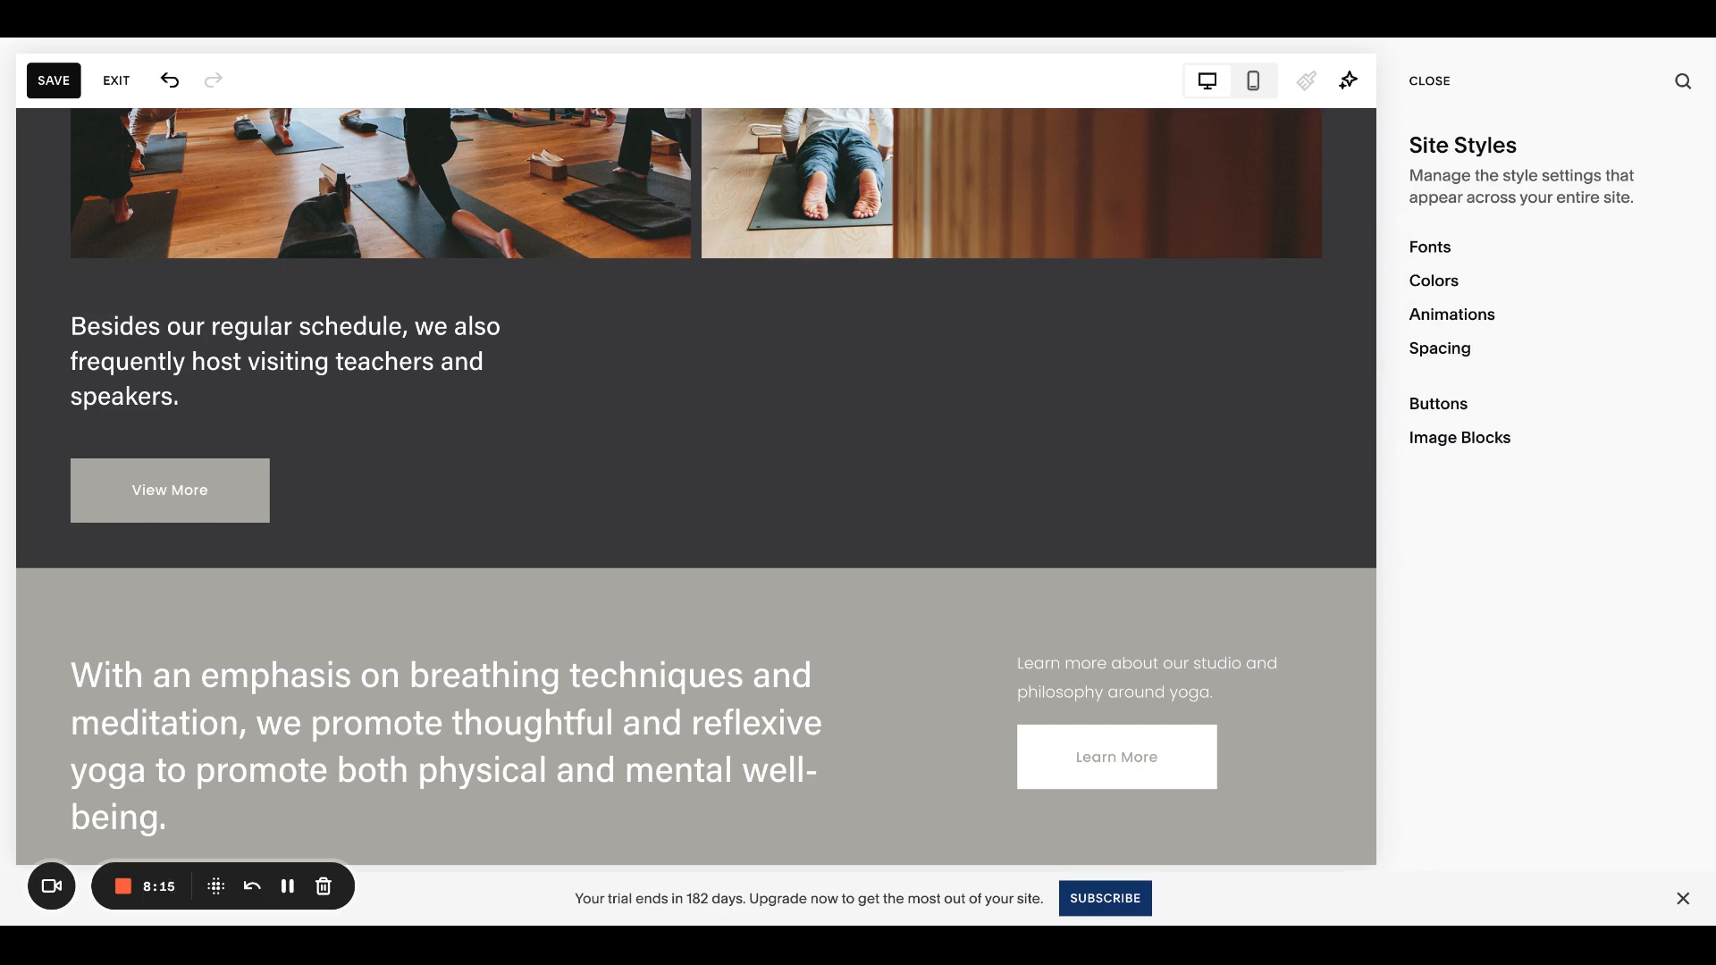
{"action": "left_click", "coordinate": [1451, 284]}
{"action": "scroll", "coordinate": [1563, 522], "scroll_direction": "down", "scroll_amount": 3}
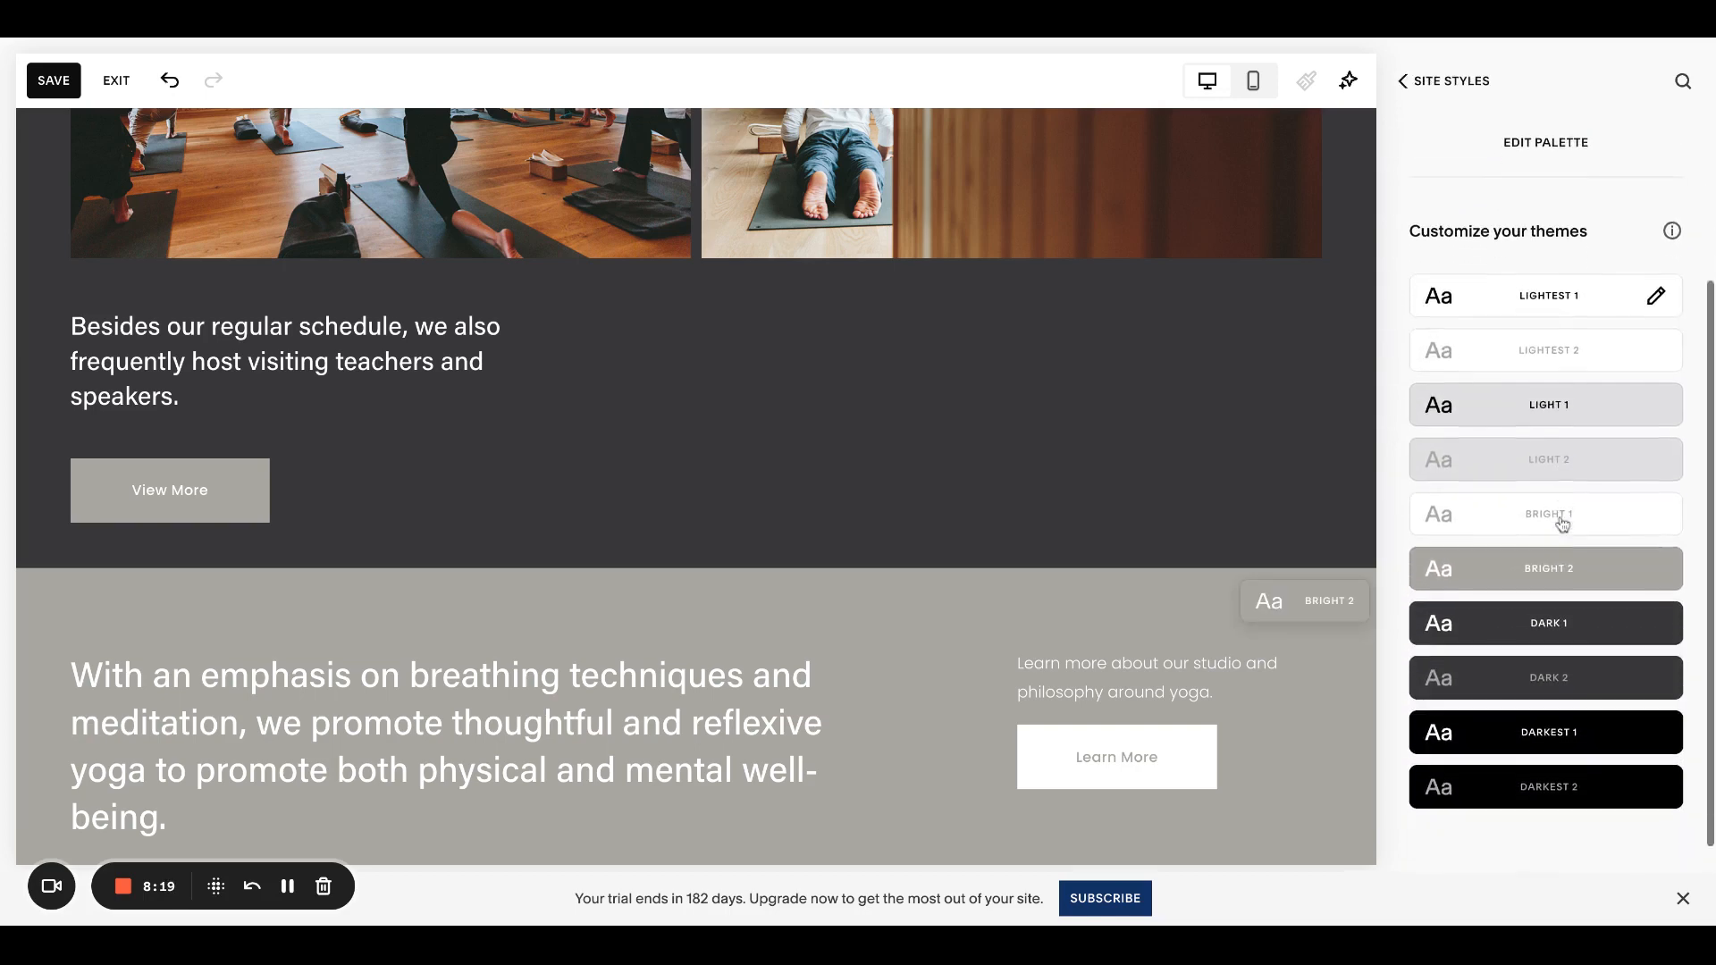
{"action": "scroll", "coordinate": [1302, 509], "scroll_direction": "down", "scroll_amount": 4}
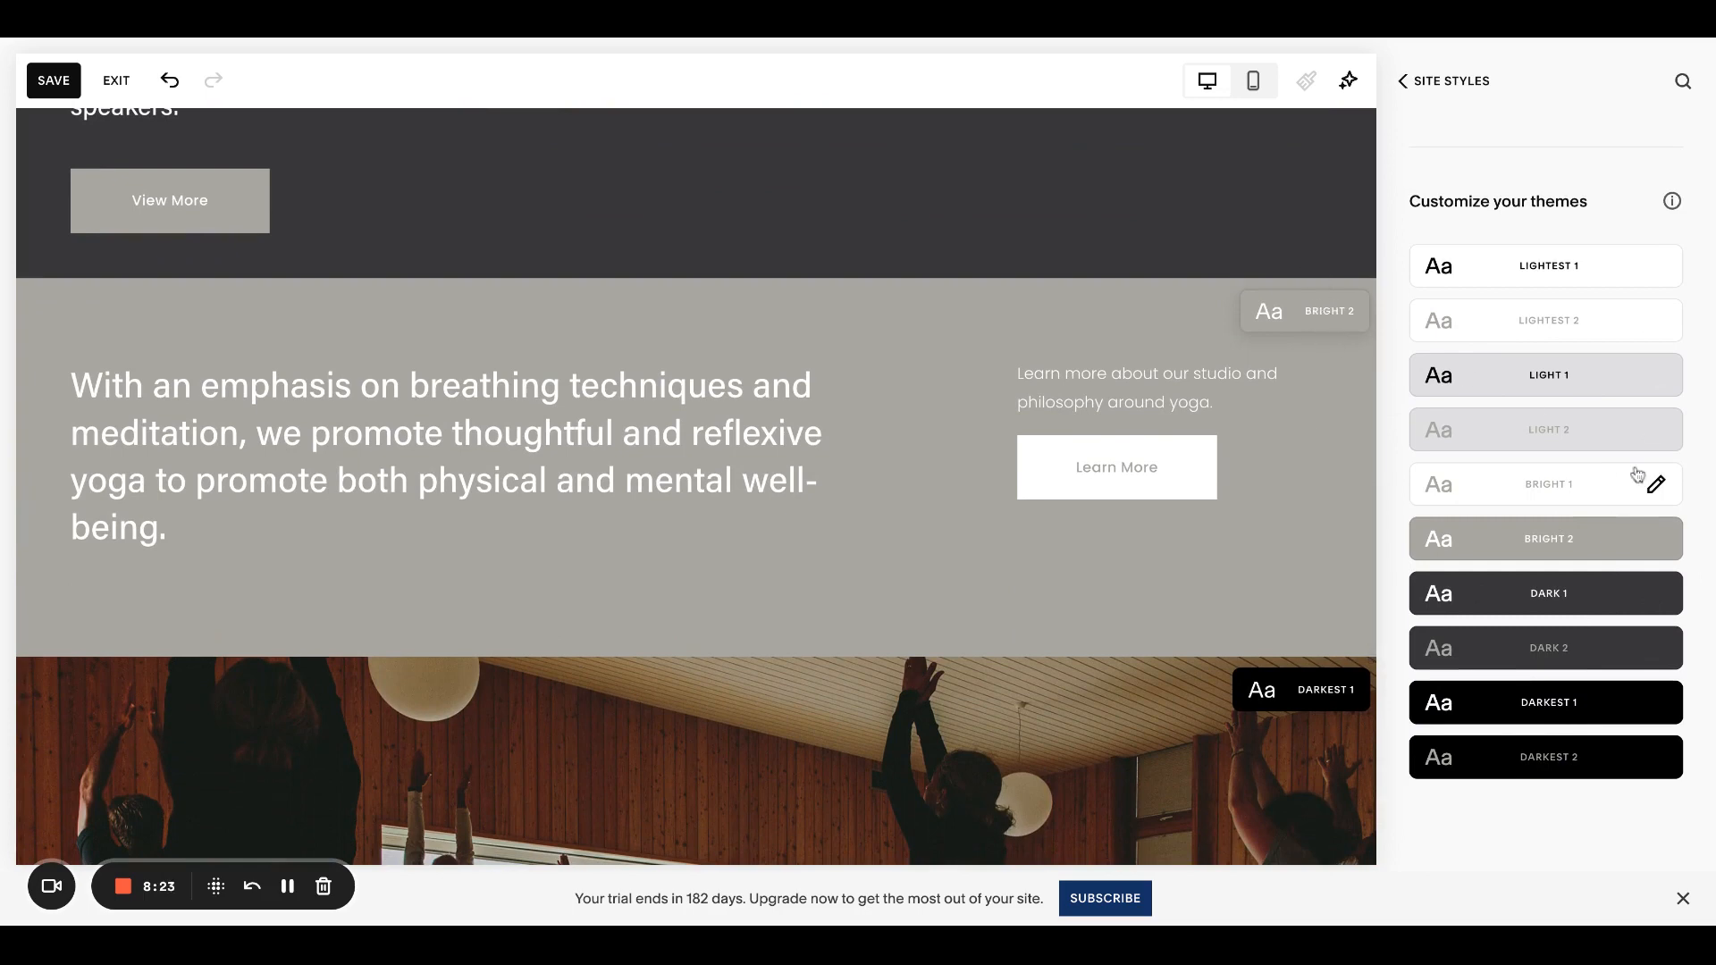
{"action": "left_click", "coordinate": [1654, 540]}
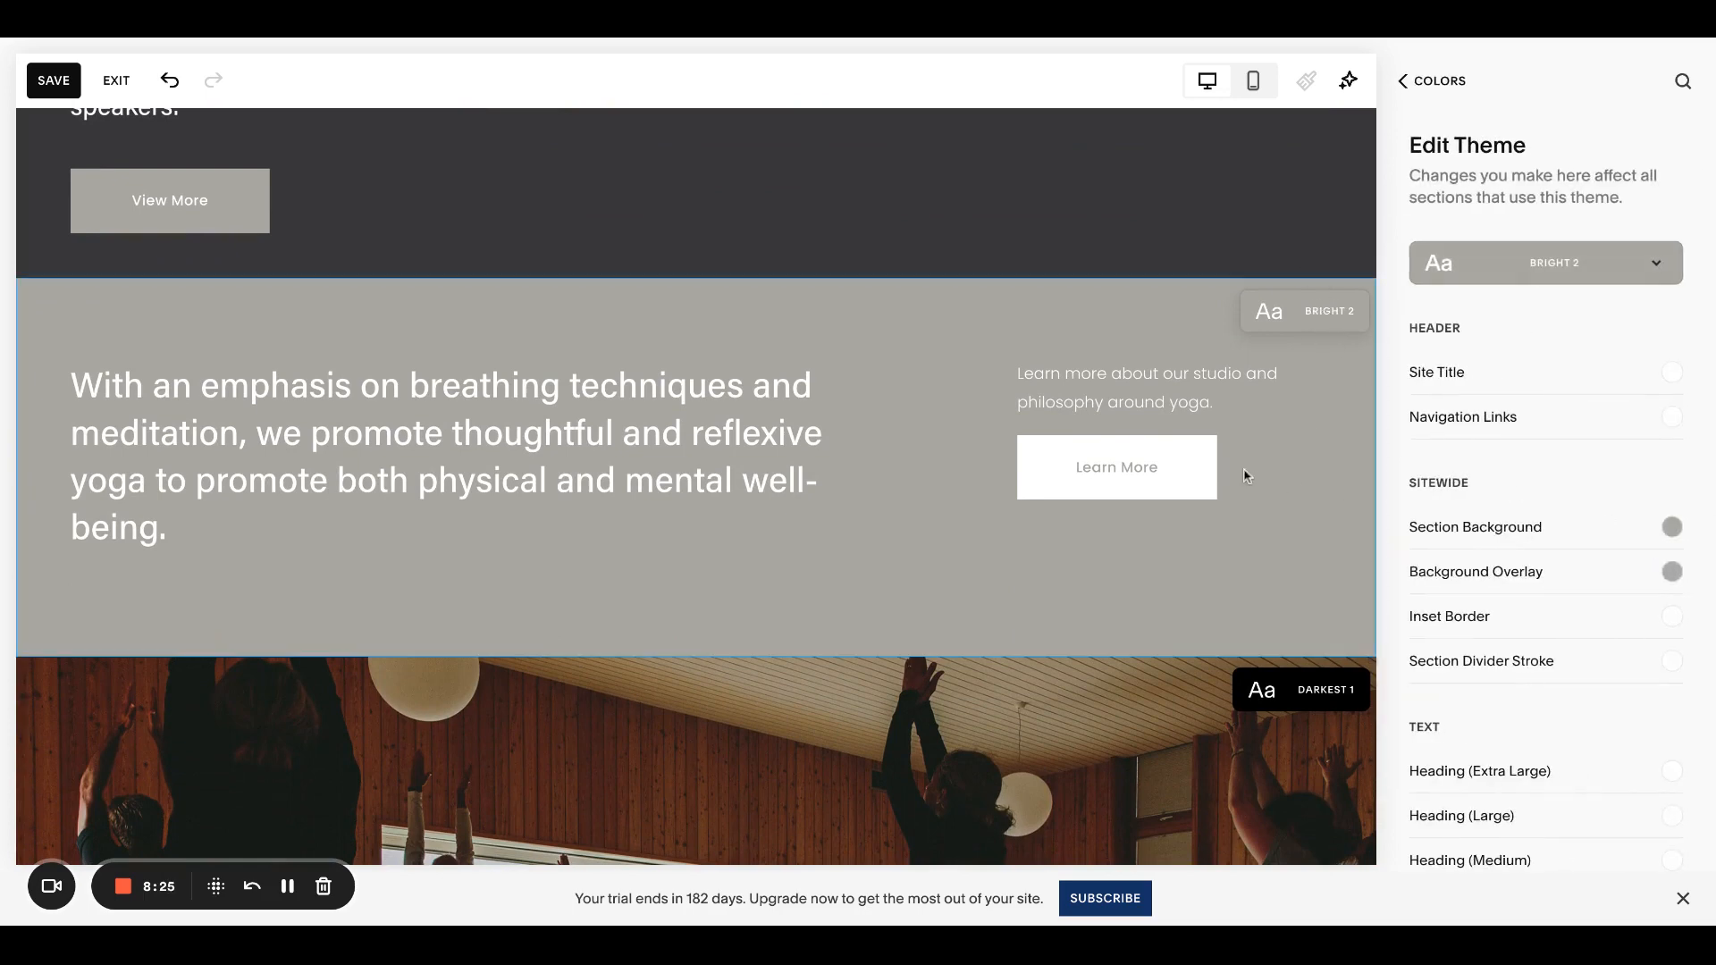
Dismiss the error message and exit the page editor without saving the changes
{"action": "left_click", "coordinate": [1184, 459]}
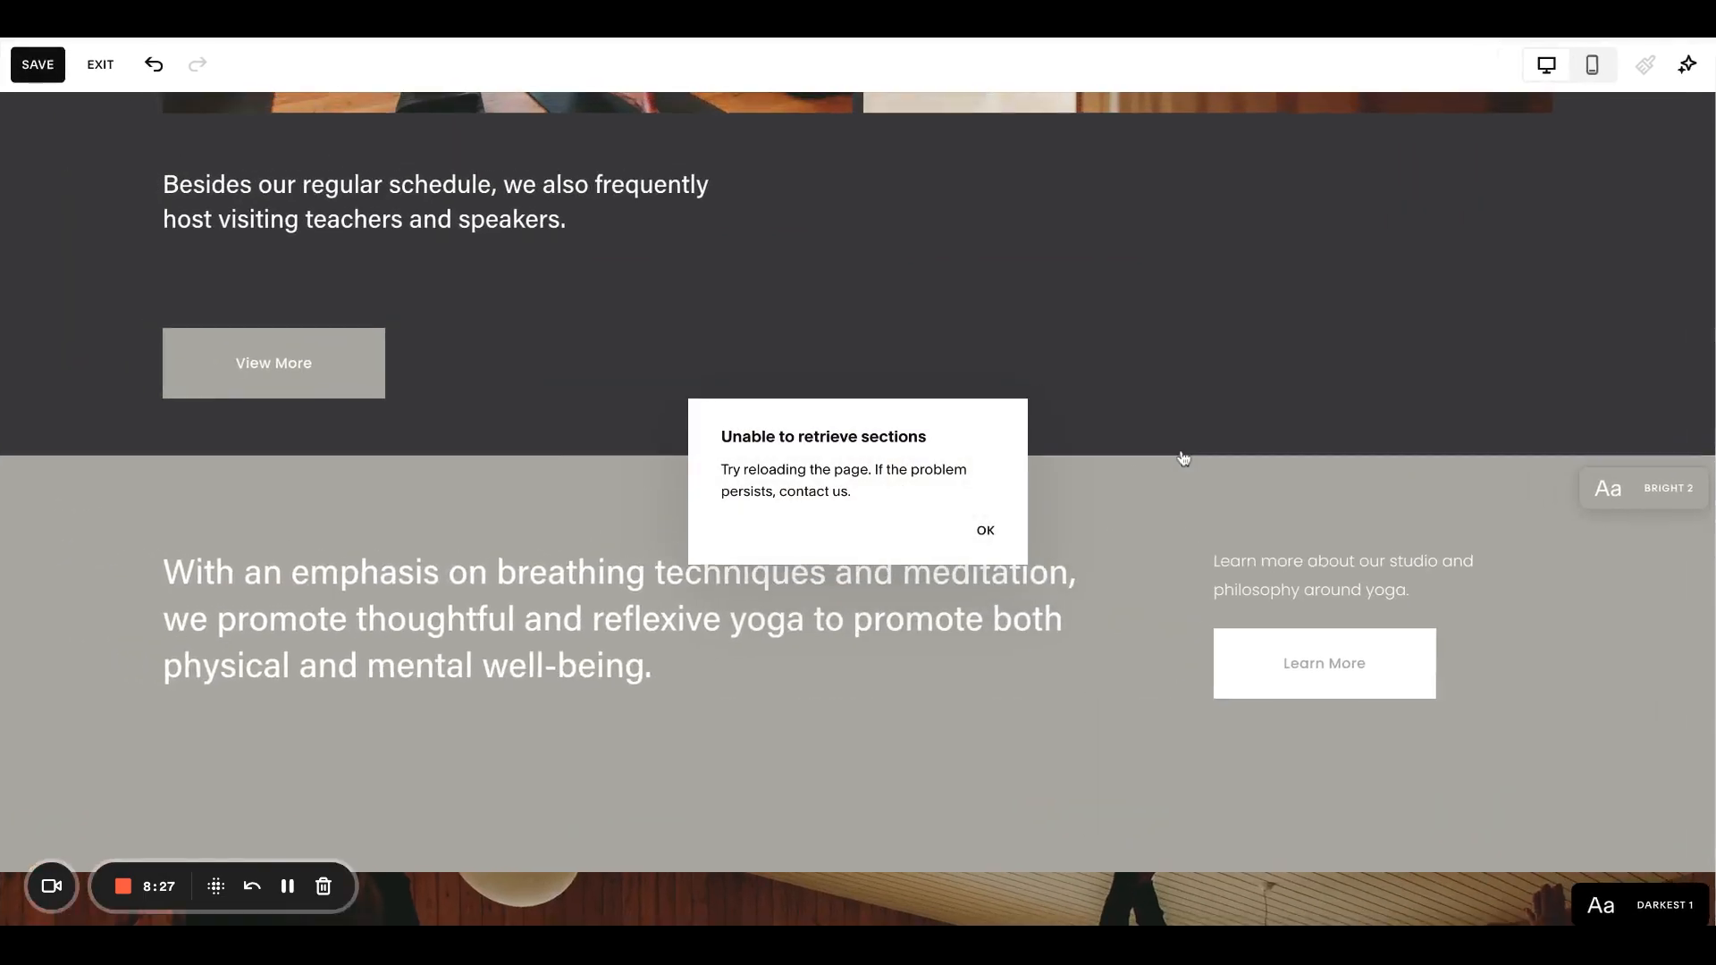
{"action": "left_click", "coordinate": [982, 530]}
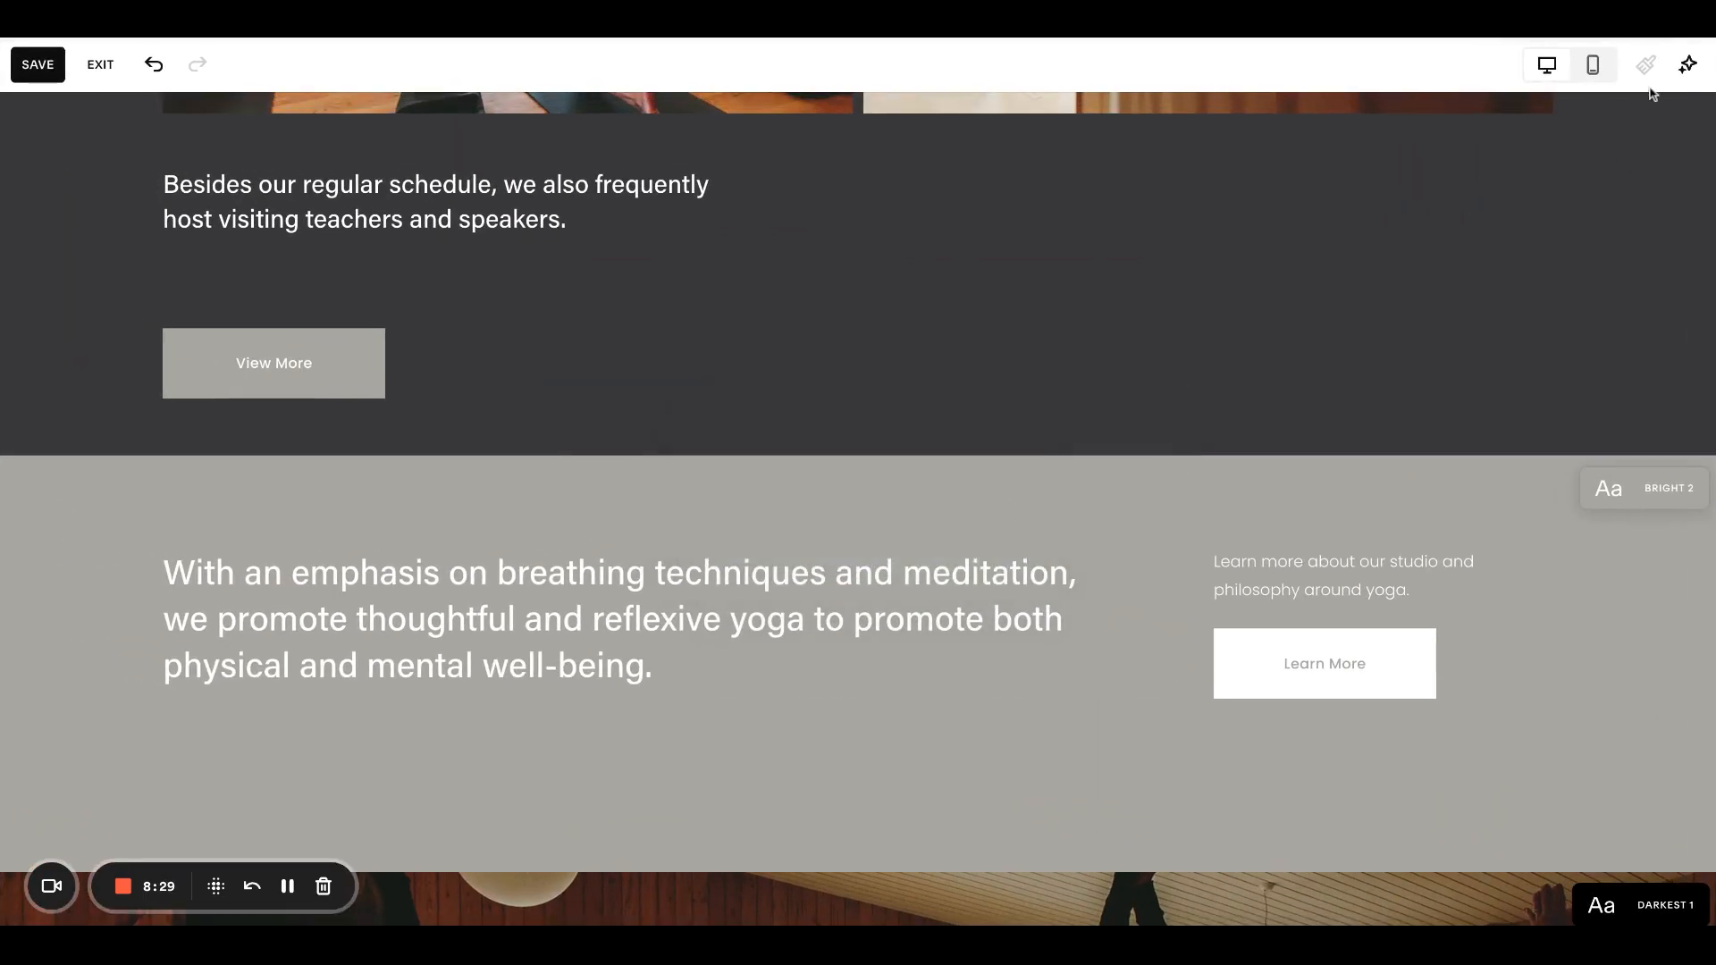
{"action": "left_click", "coordinate": [100, 64]}
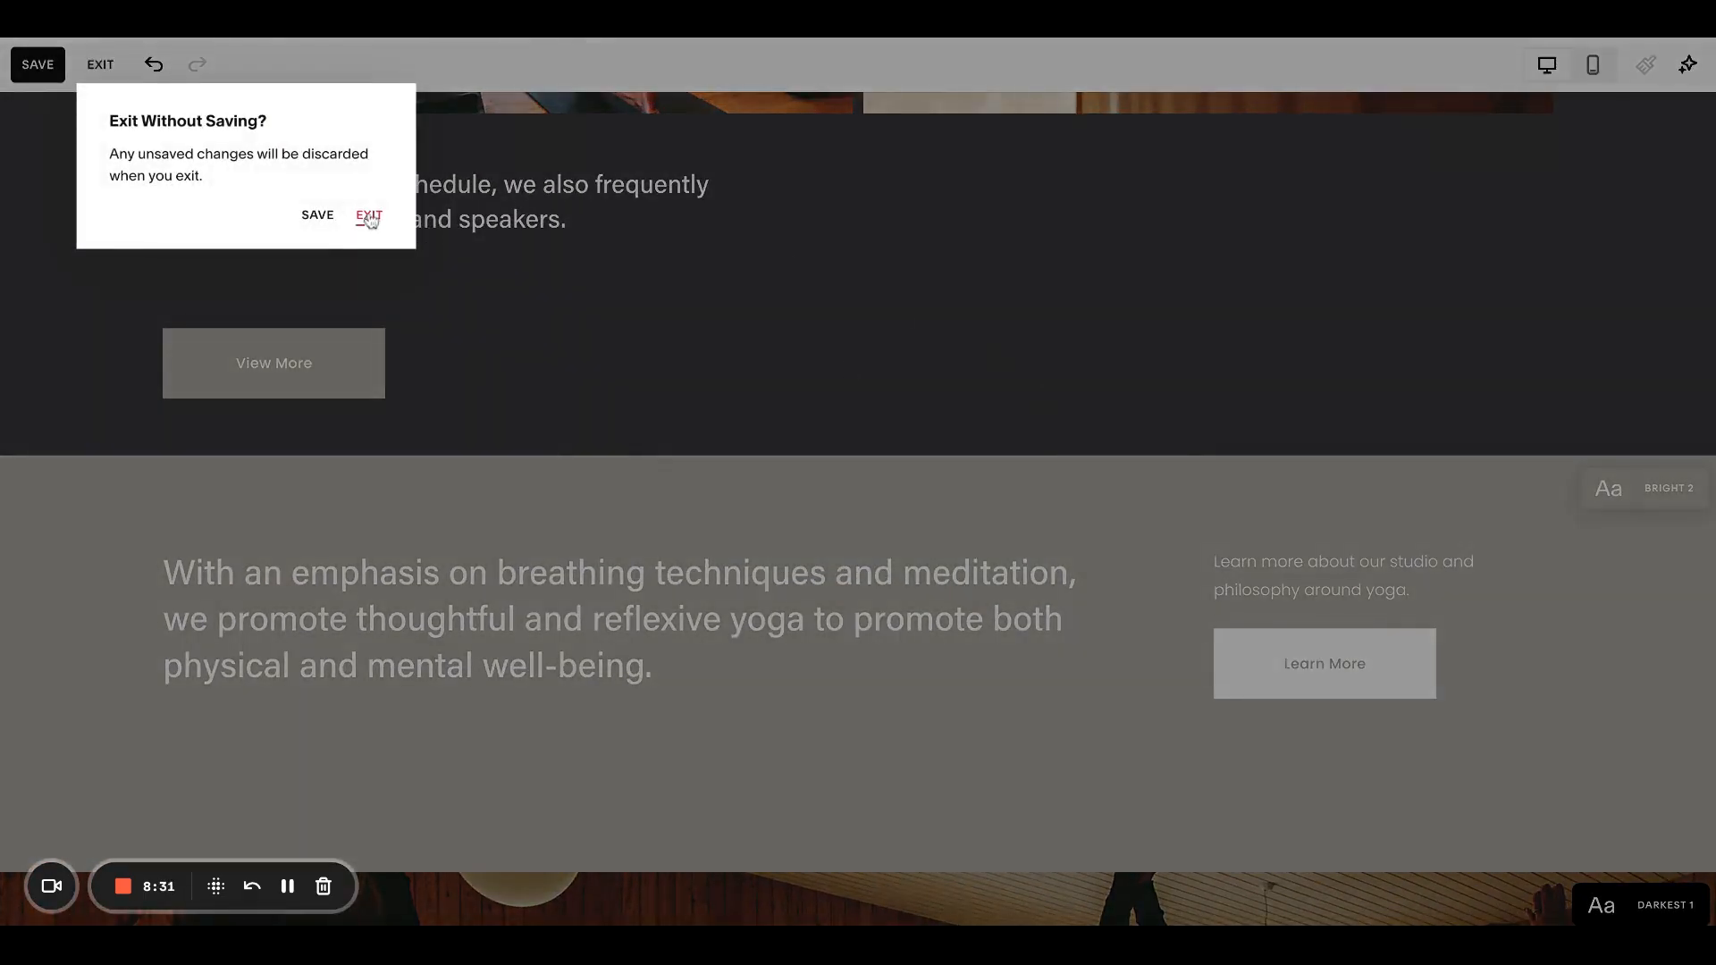
{"action": "left_click", "coordinate": [370, 218]}
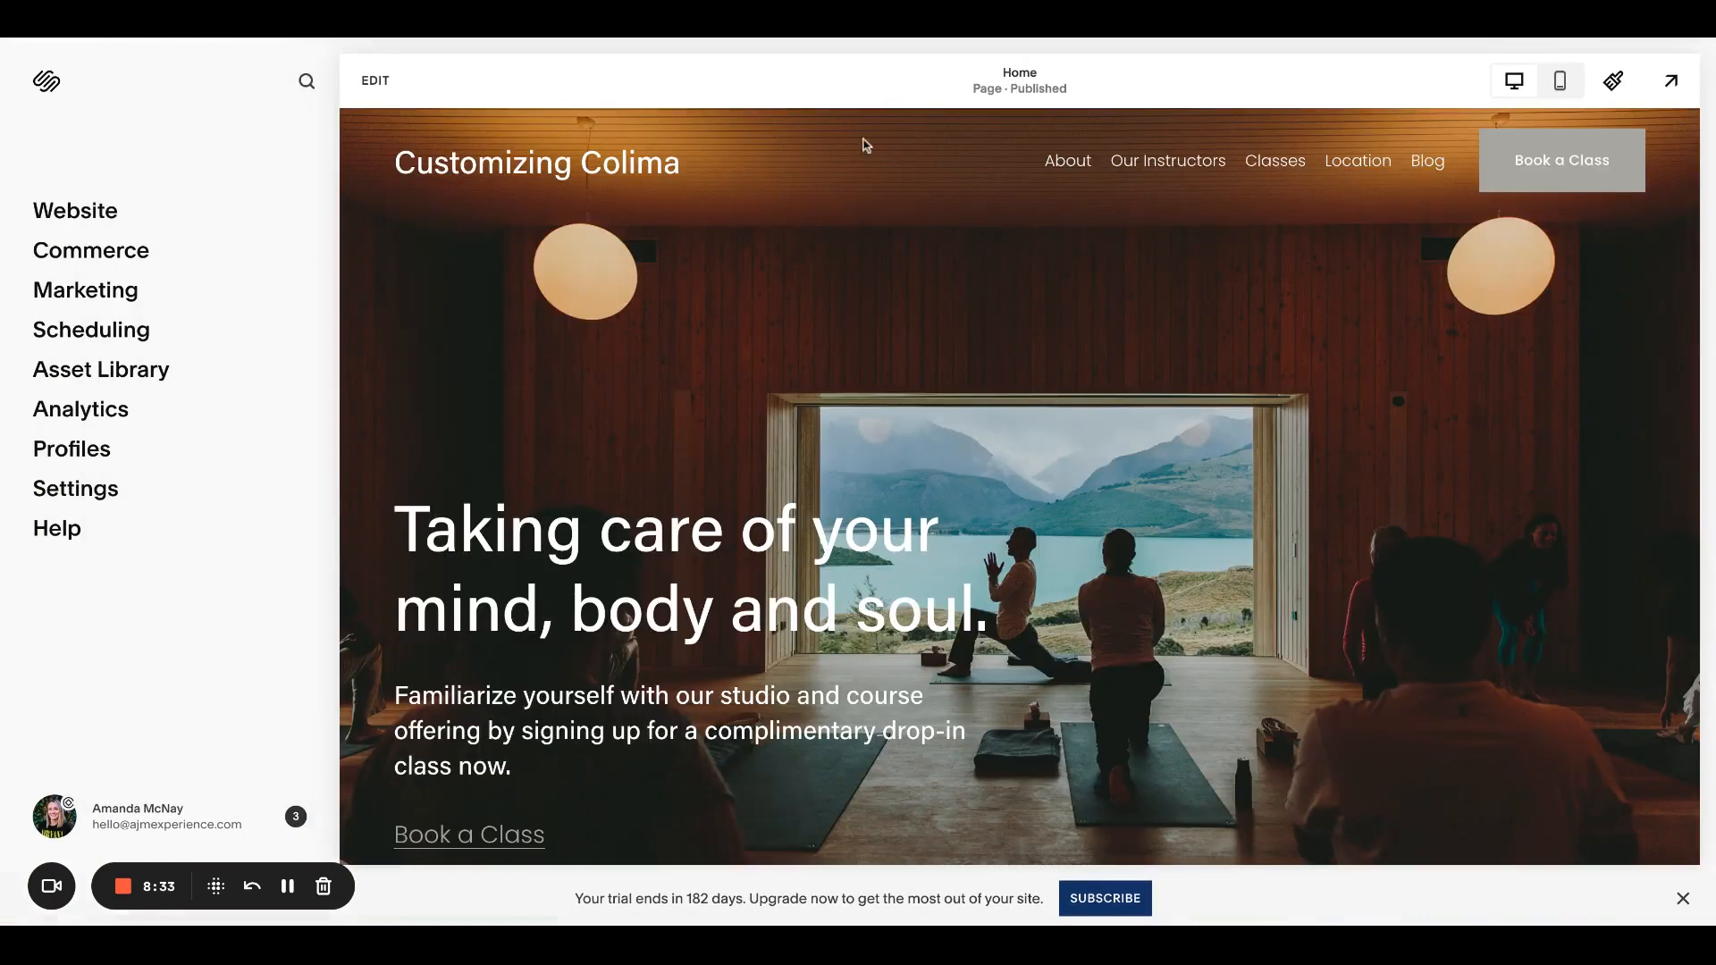
Reopen the site styles and open the Bright 2 theme of the Learn More section with all its color settings shown
{"action": "left_click", "coordinate": [1612, 82]}
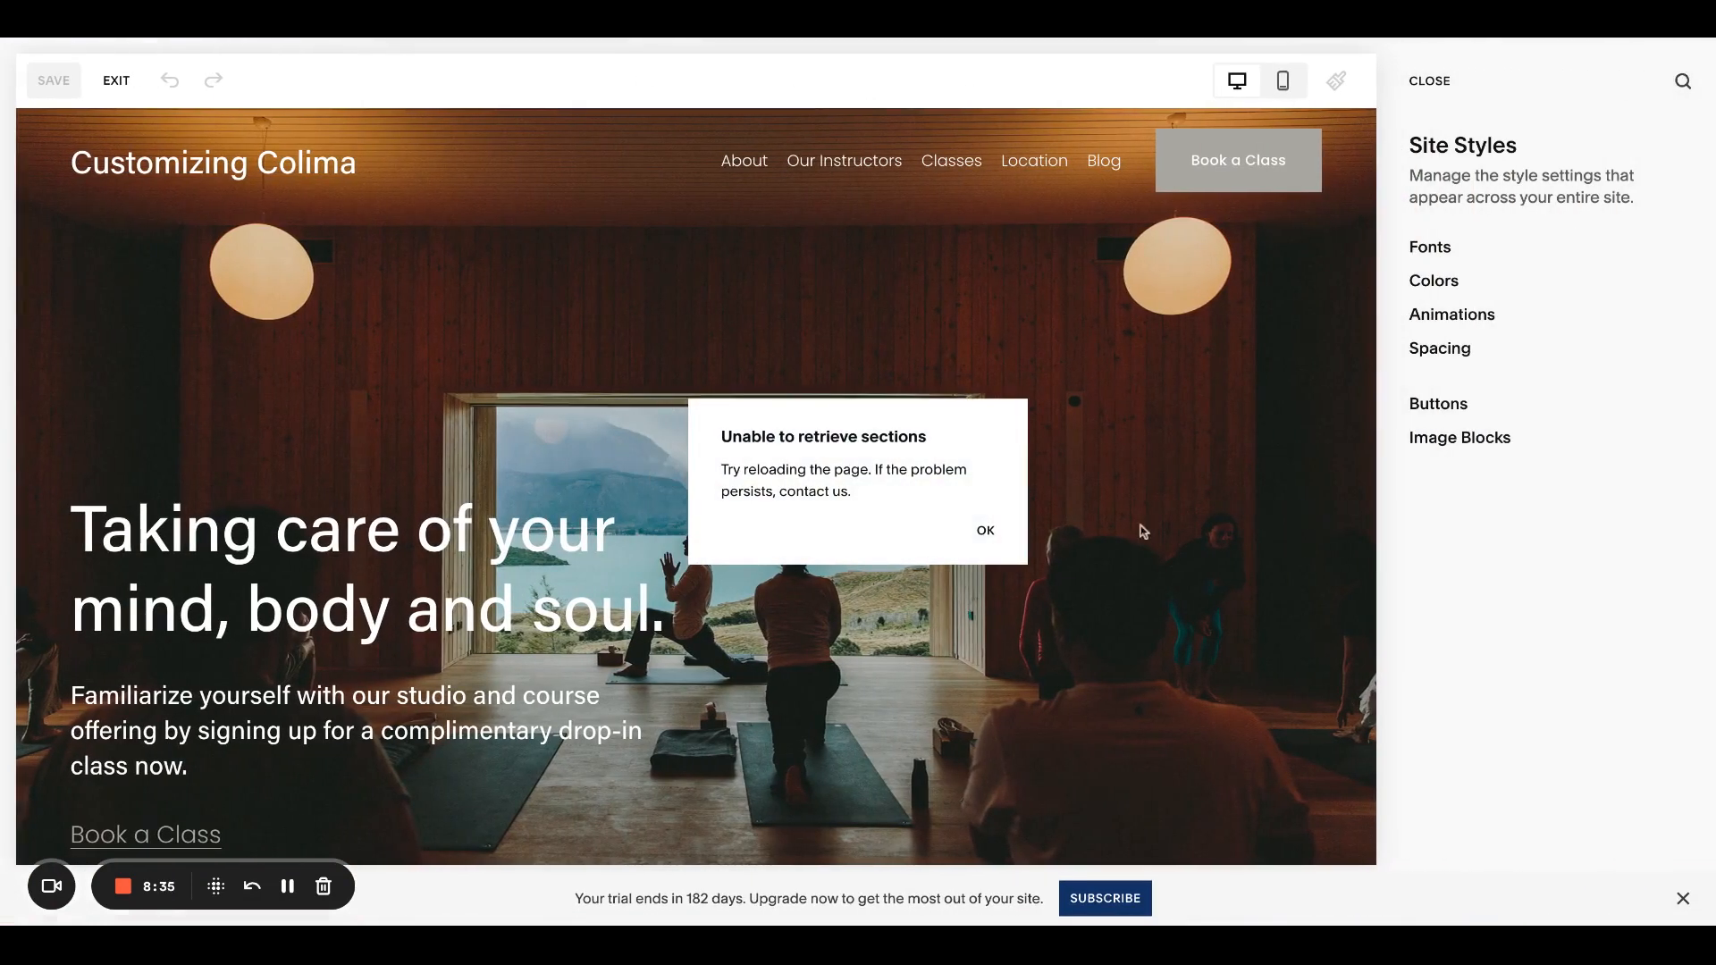
{"action": "left_click", "coordinate": [985, 534]}
{"action": "scroll", "coordinate": [1206, 425], "scroll_direction": "down", "scroll_amount": 4}
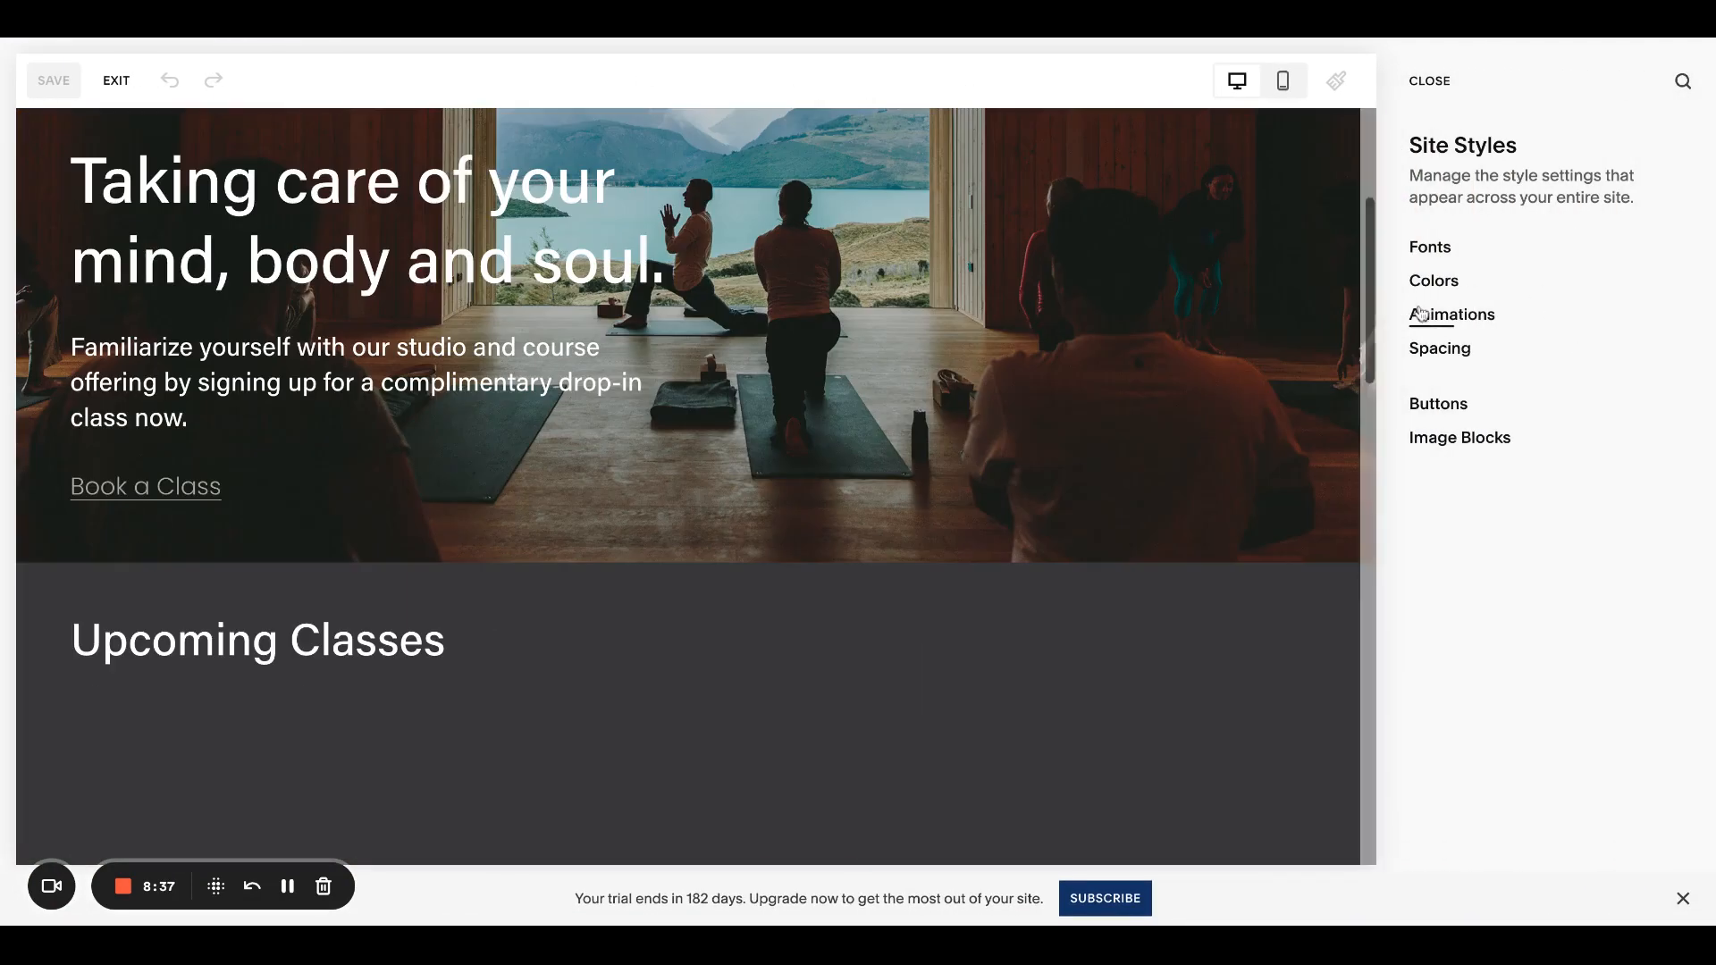
{"action": "left_click", "coordinate": [1213, 342]}
{"action": "scroll", "coordinate": [1210, 336], "scroll_direction": "down", "scroll_amount": 10}
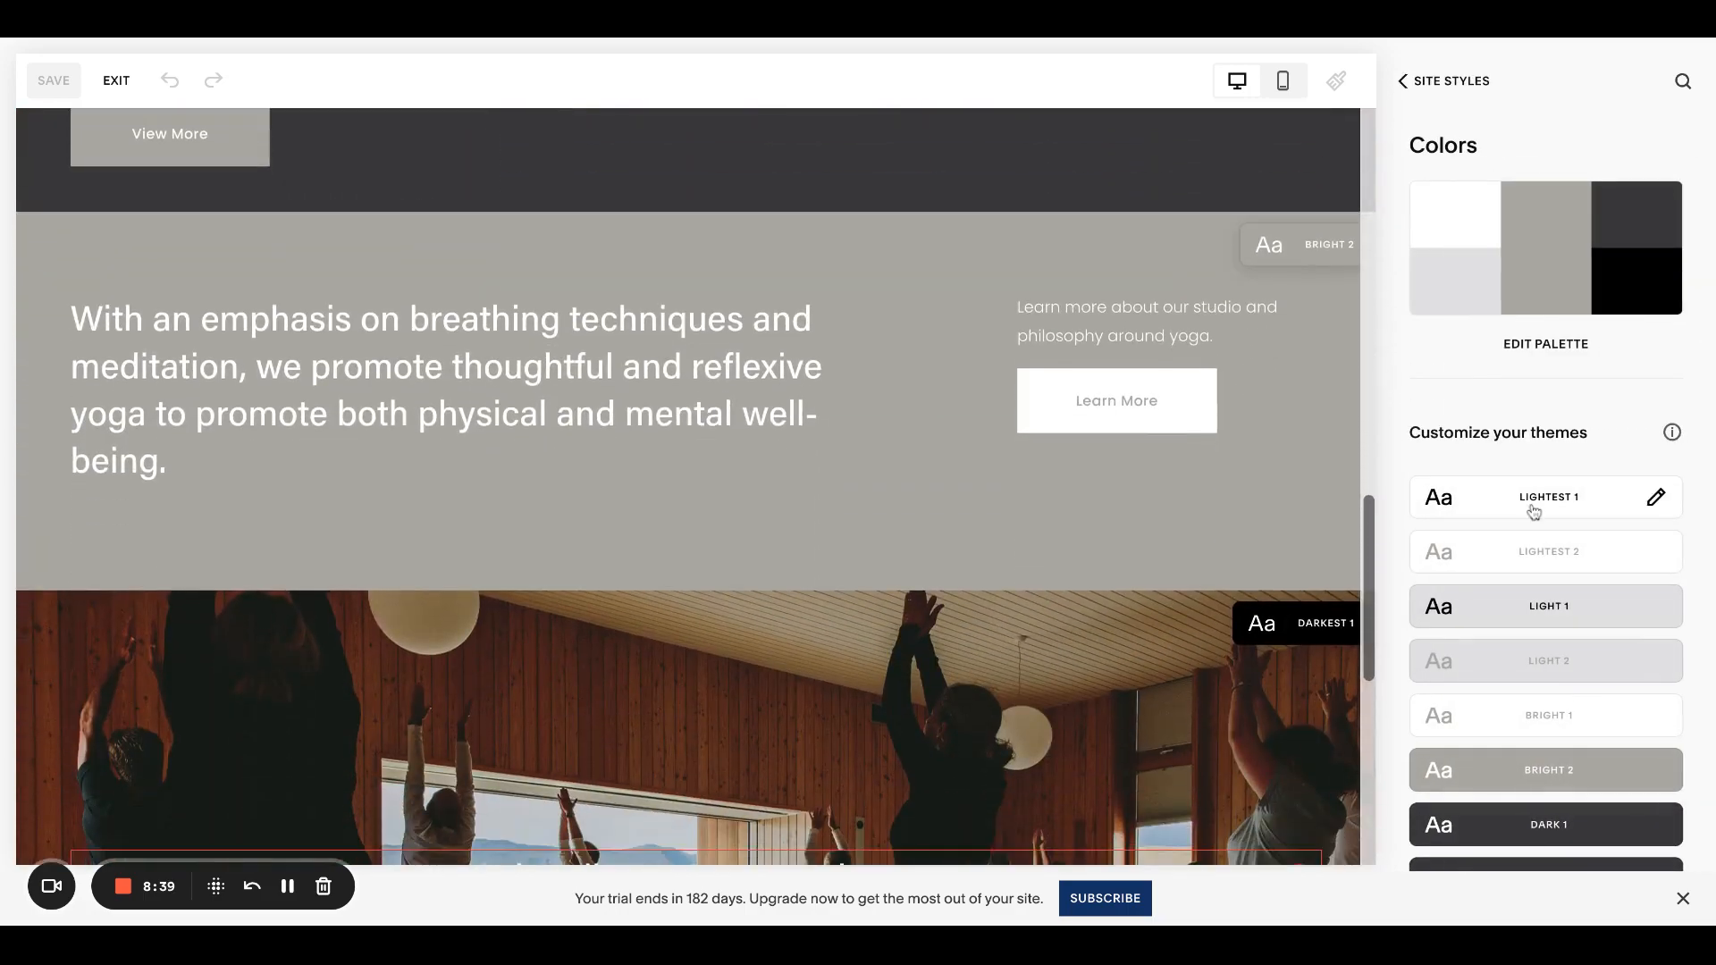
{"action": "scroll", "coordinate": [1599, 554], "scroll_direction": "down", "scroll_amount": 2}
{"action": "left_click", "coordinate": [1653, 606]}
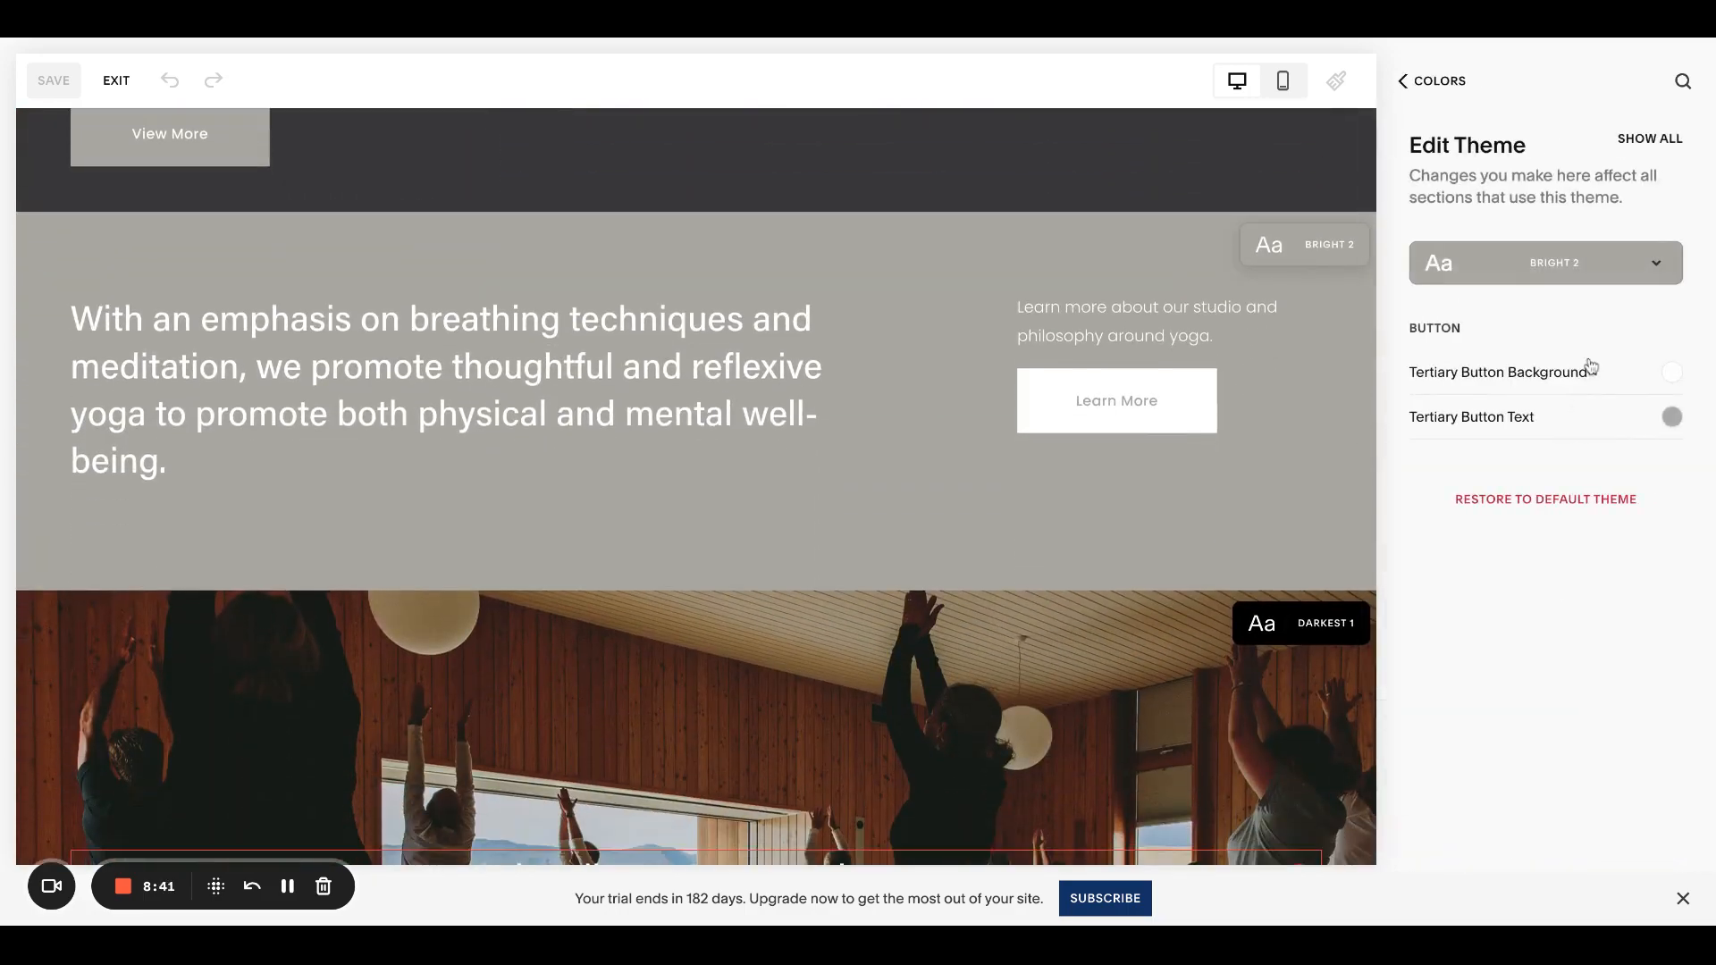
{"action": "left_click", "coordinate": [1649, 138]}
Try a custom red for the primary button background in the Bright 2 theme
{"action": "scroll", "coordinate": [1591, 494], "scroll_direction": "down", "scroll_amount": 8}
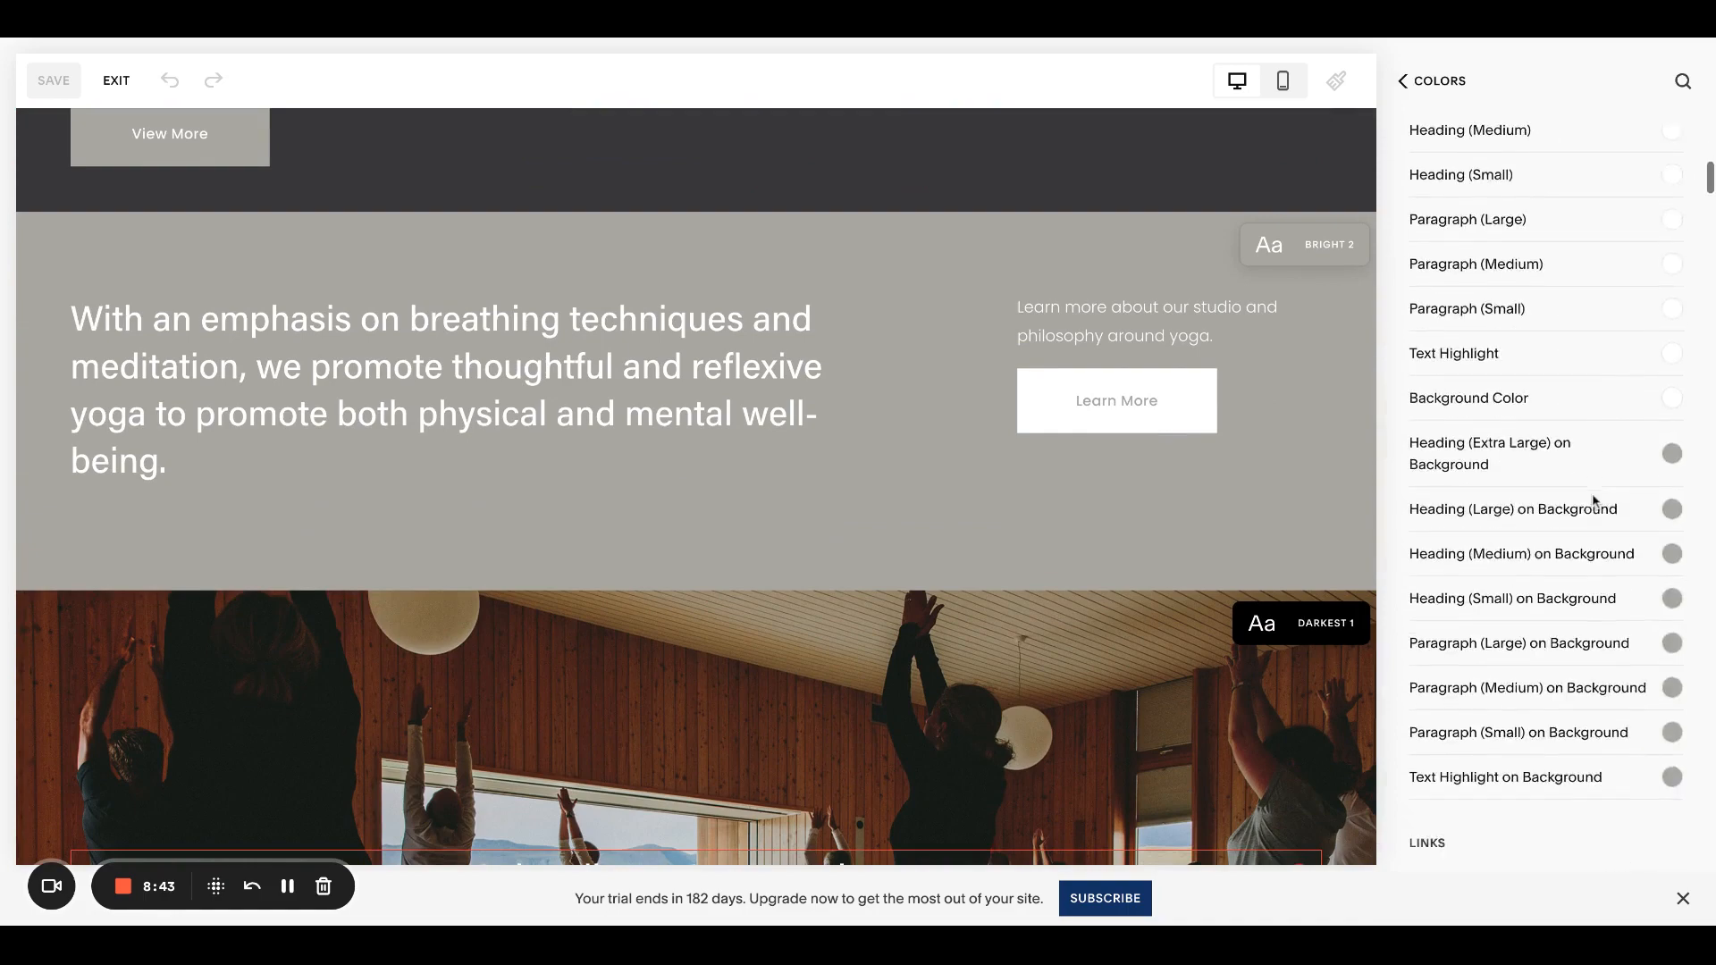
{"action": "scroll", "coordinate": [1595, 500], "scroll_direction": "down", "scroll_amount": 1}
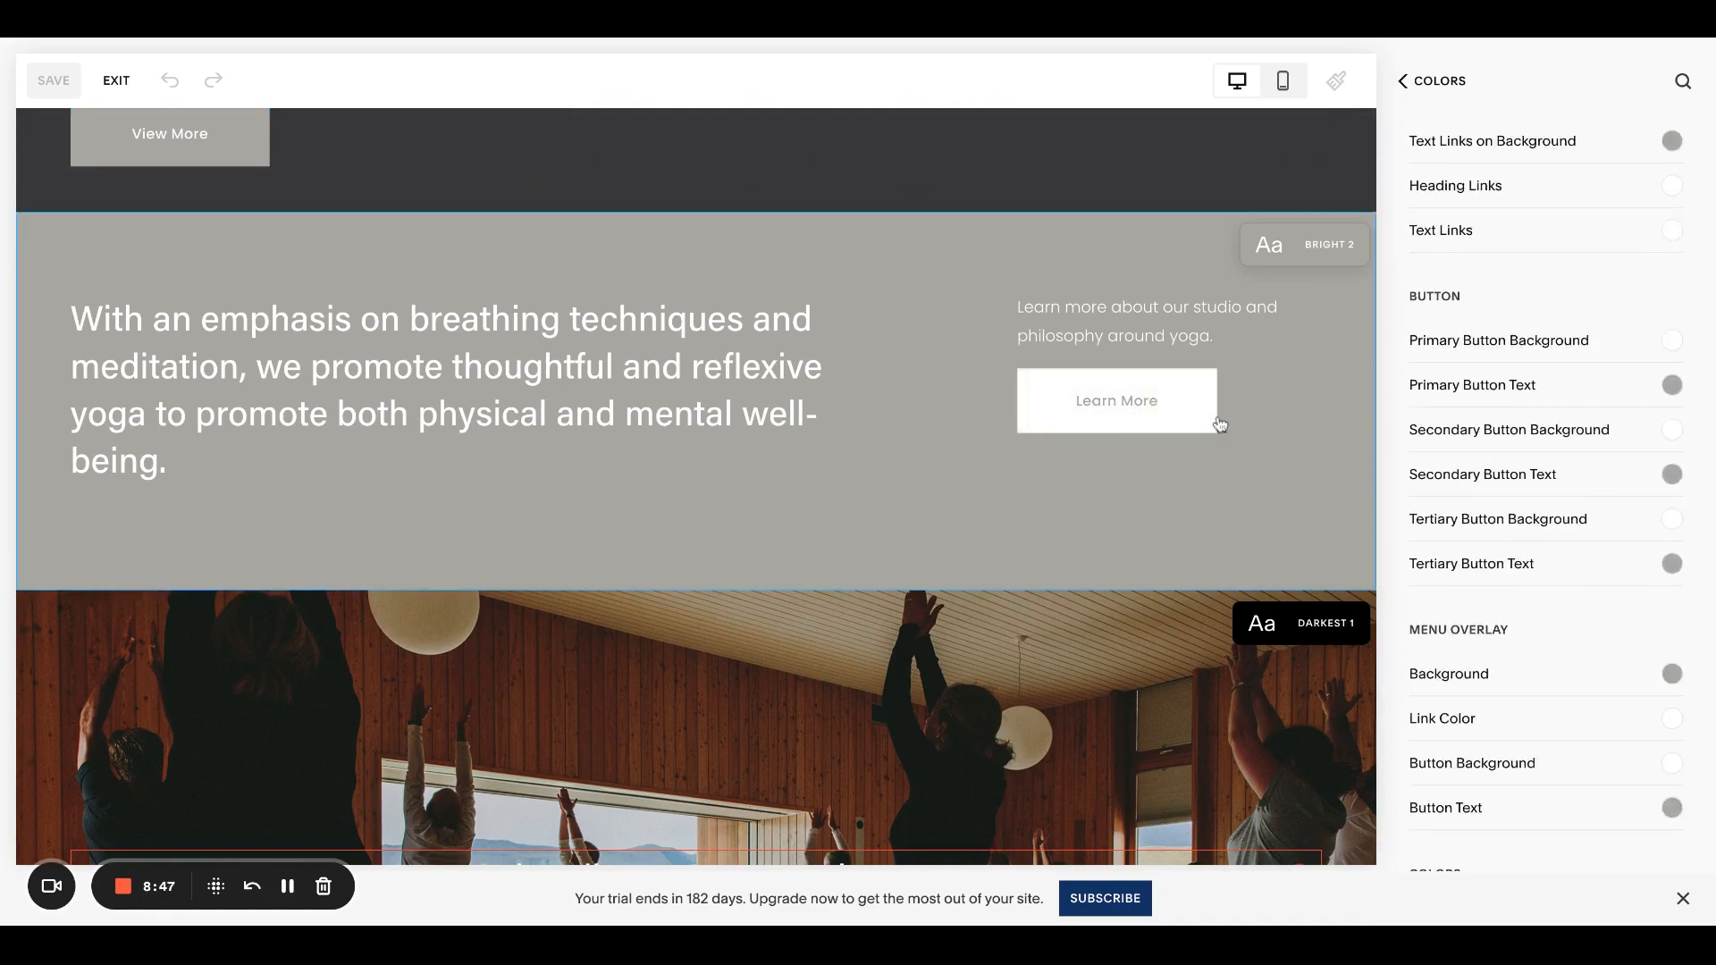
{"action": "left_click", "coordinate": [1672, 345]}
{"action": "left_click", "coordinate": [1633, 209]}
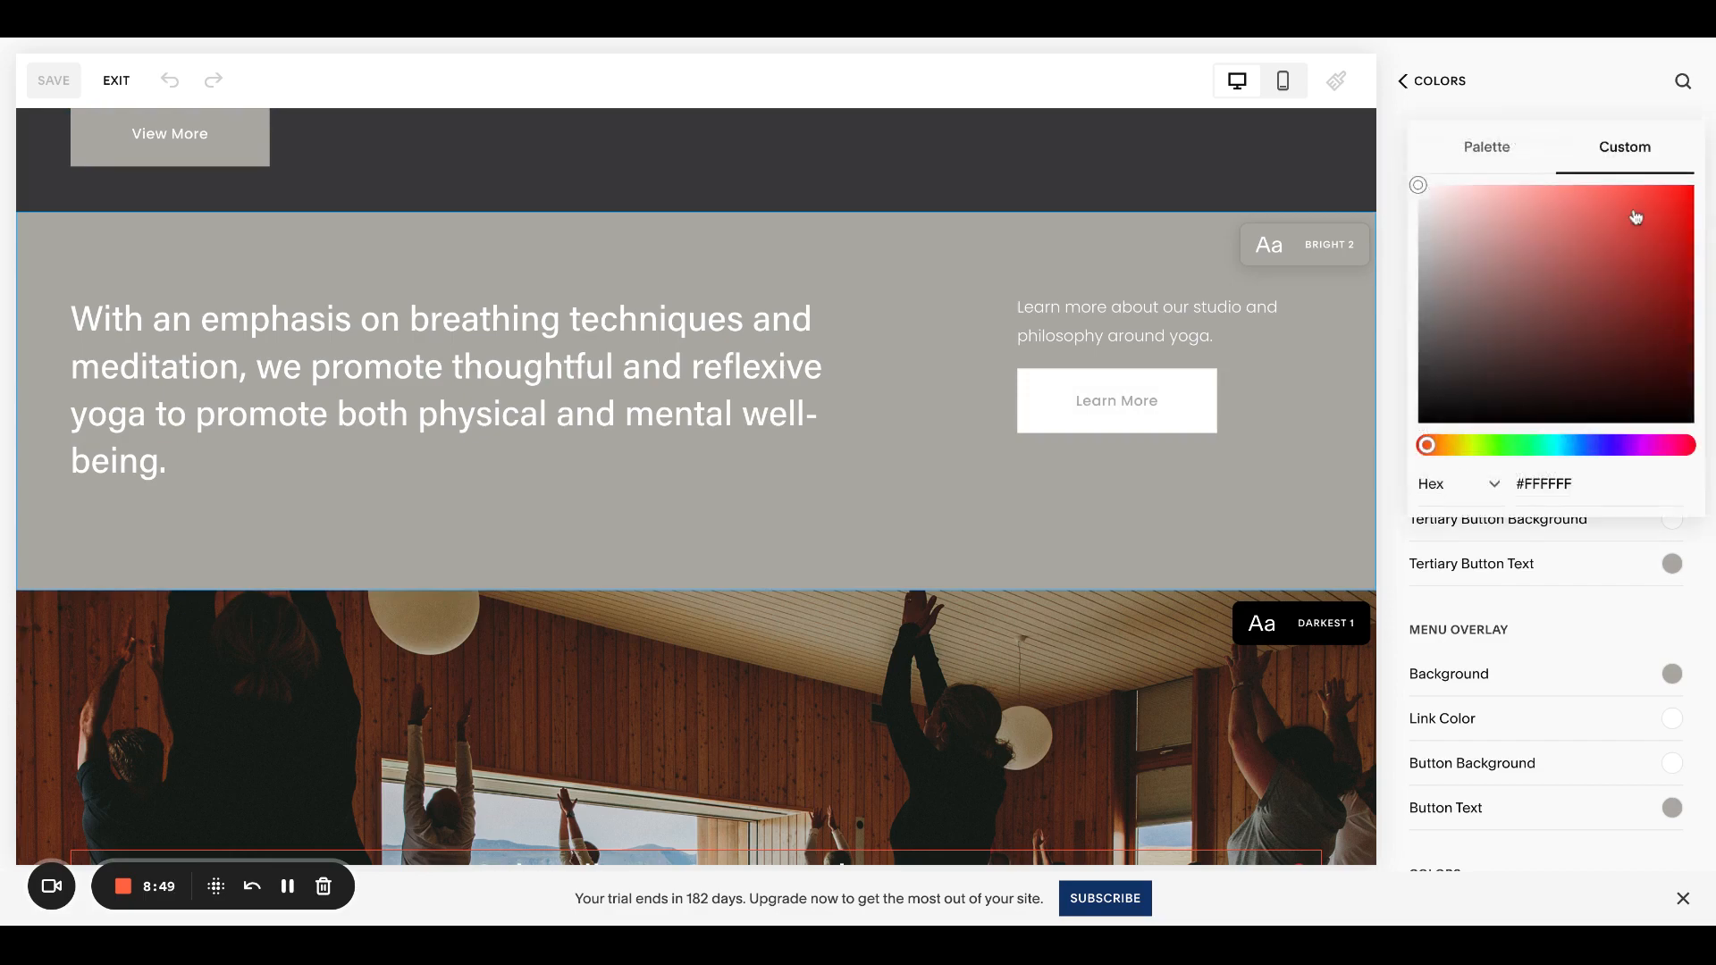
{"action": "left_click", "coordinate": [1400, 182]}
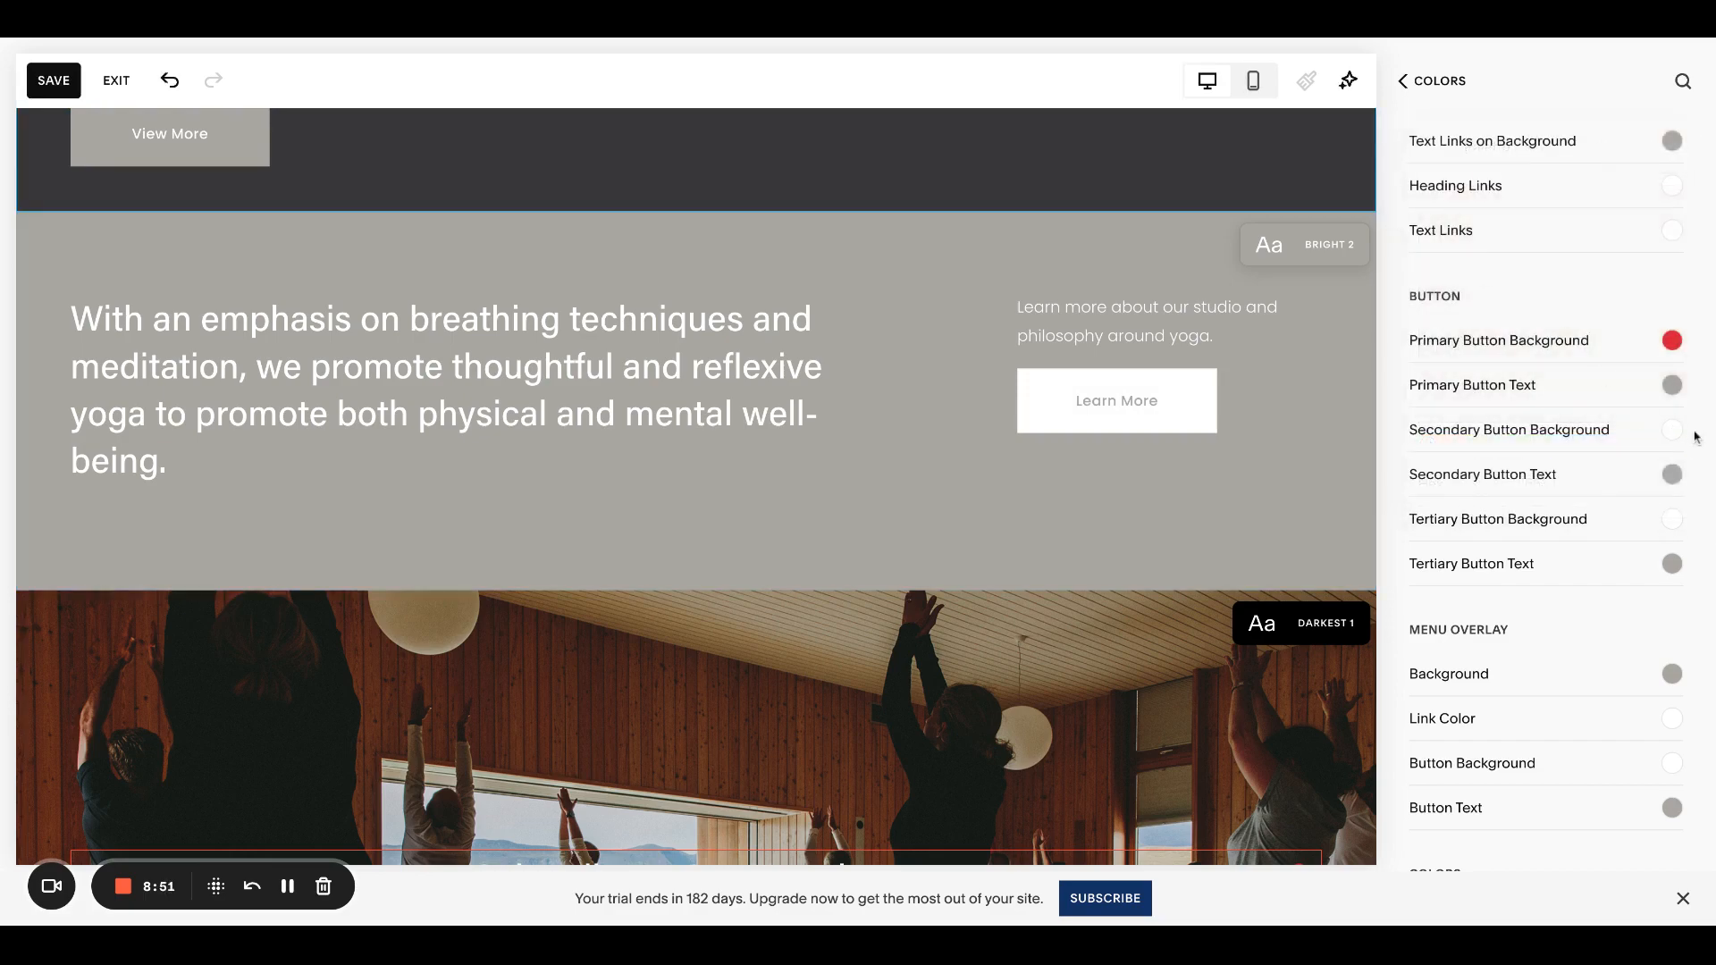
Try a custom red for the secondary button background and #BD2020 for the tertiary button background
{"action": "left_click", "coordinate": [1672, 431]}
{"action": "left_click", "coordinate": [1628, 310]}
{"action": "left_click", "coordinate": [1399, 383]}
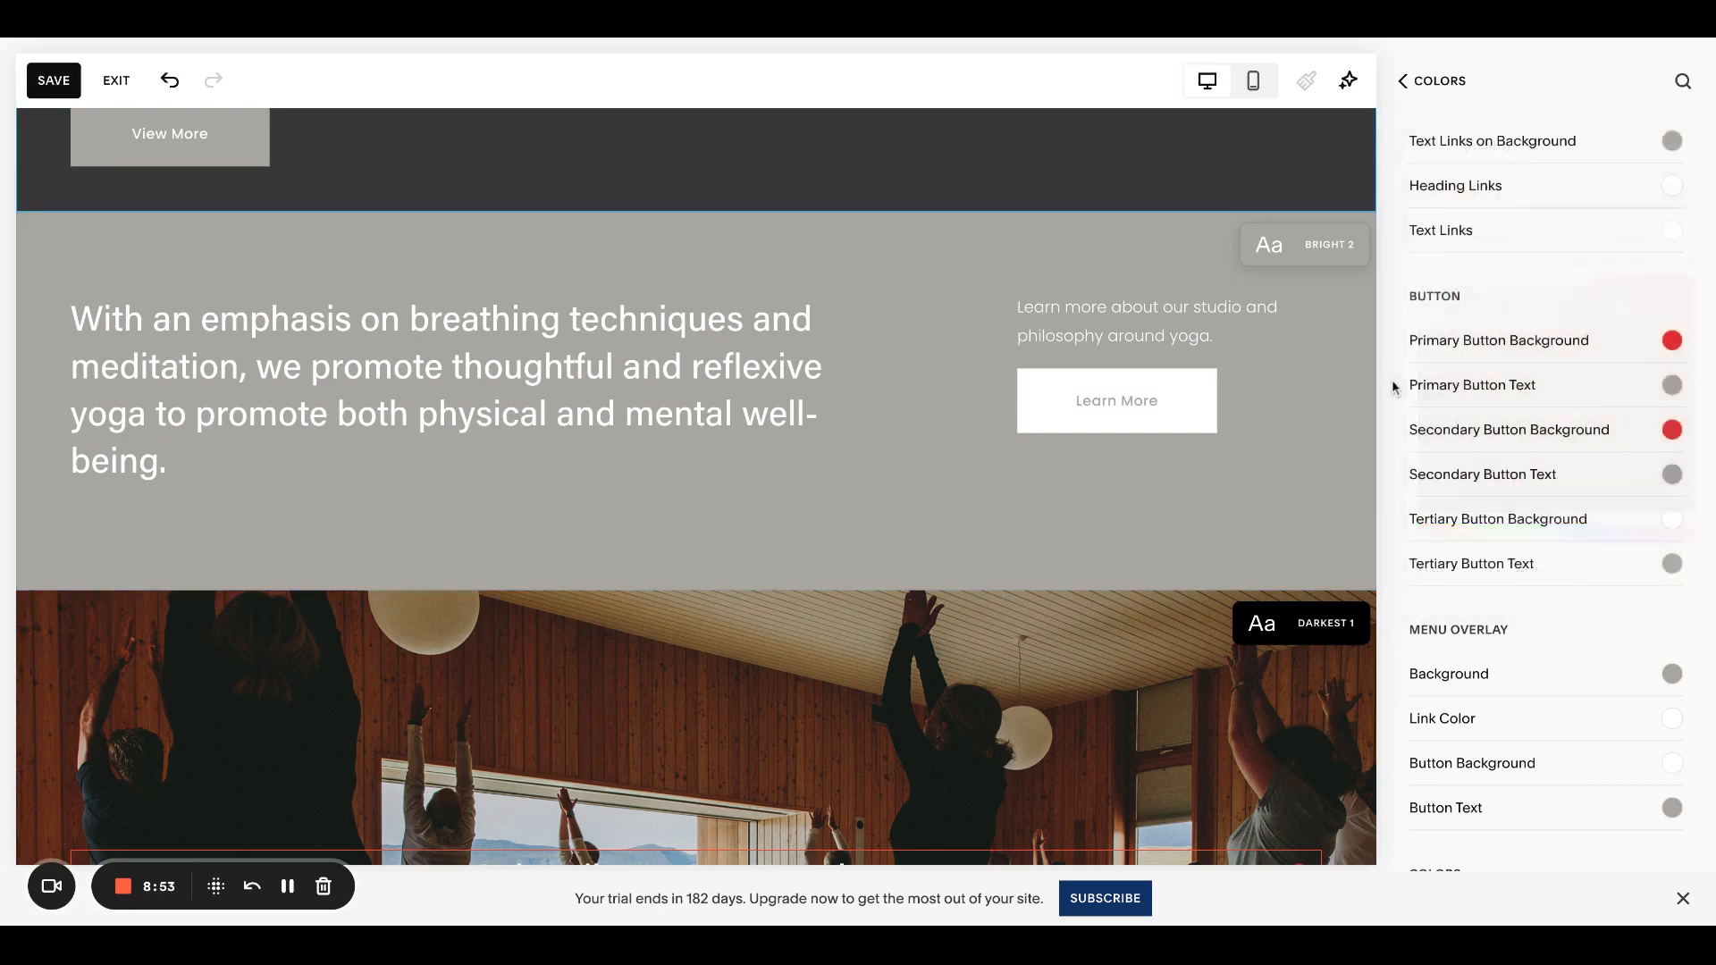
{"action": "left_click", "coordinate": [1670, 522]}
{"action": "left_click", "coordinate": [1648, 427]}
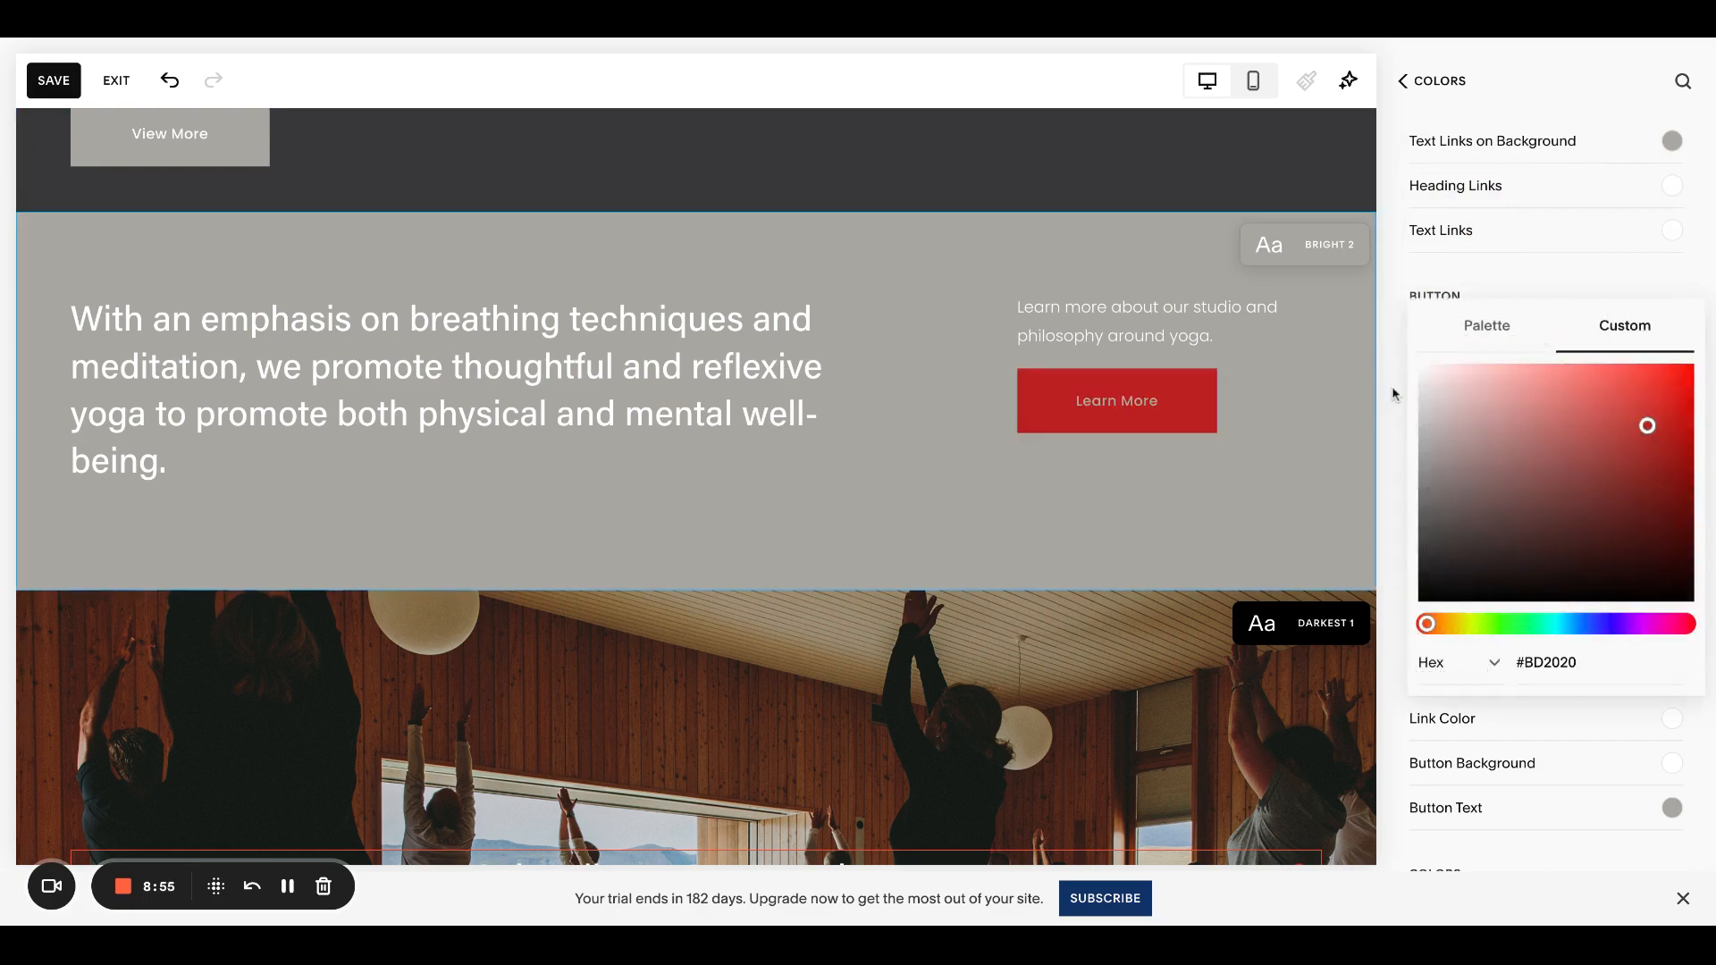
{"action": "left_click", "coordinate": [1384, 435]}
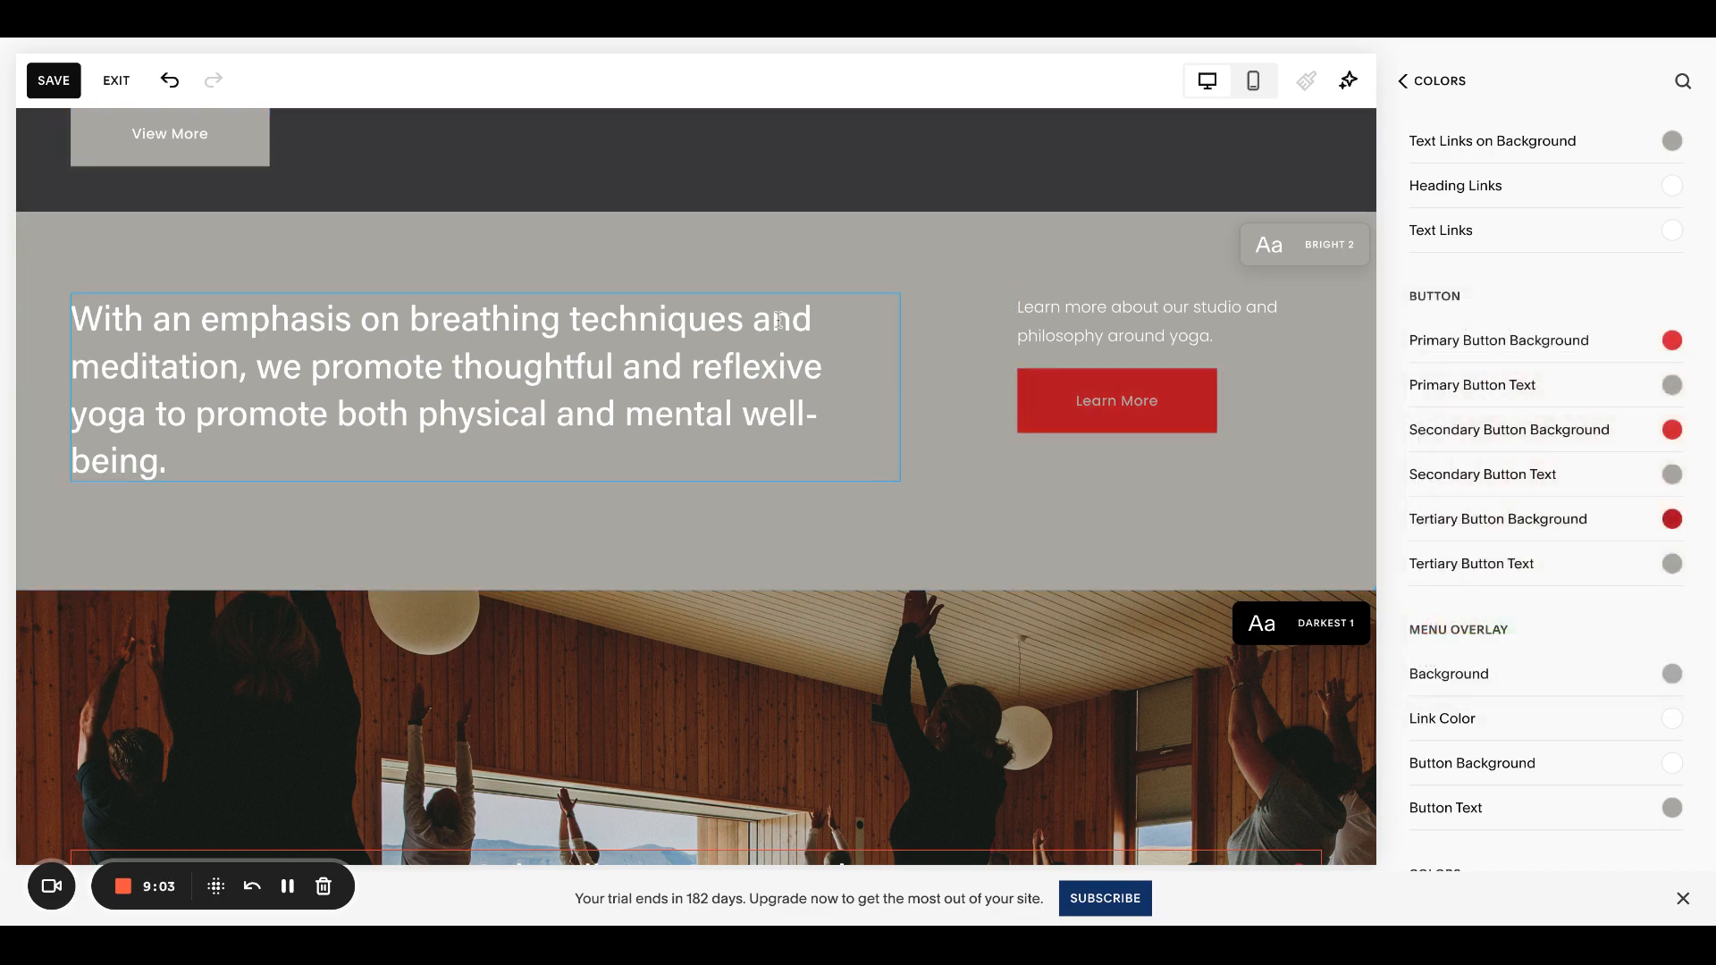
Discard the unsaved button color changes and leave the site styles, dismissing the error message
{"action": "left_click", "coordinate": [112, 87]}
{"action": "left_click", "coordinate": [380, 230]}
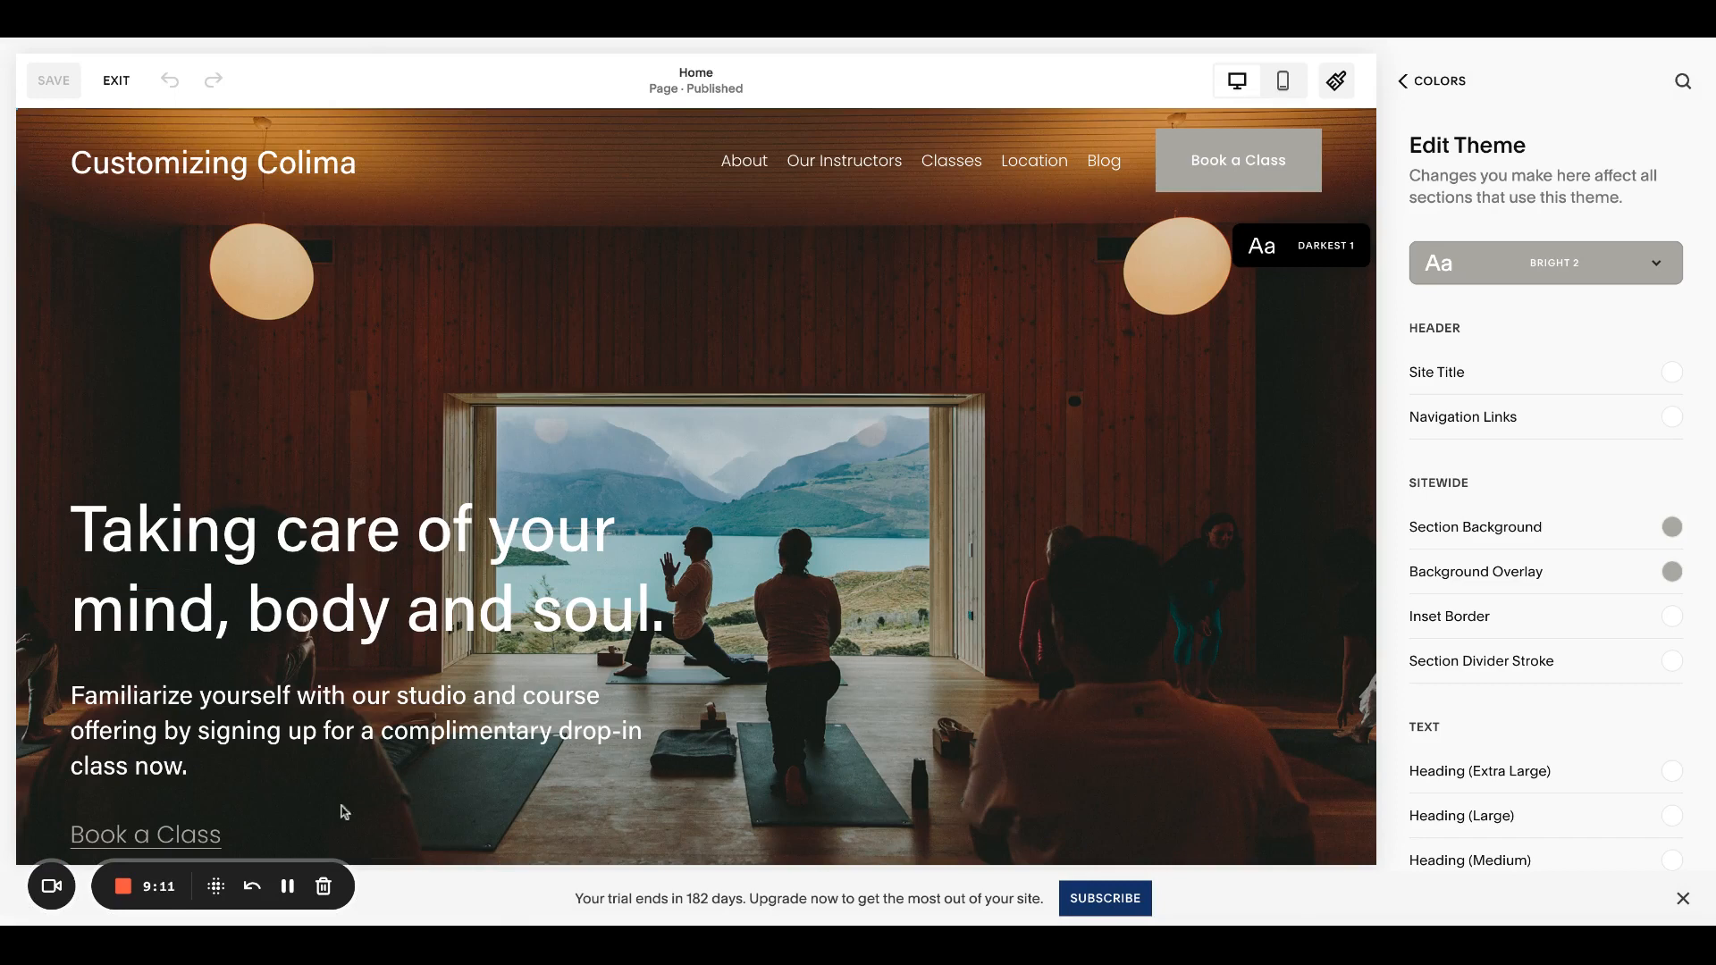
{"action": "left_click", "coordinate": [1433, 81]}
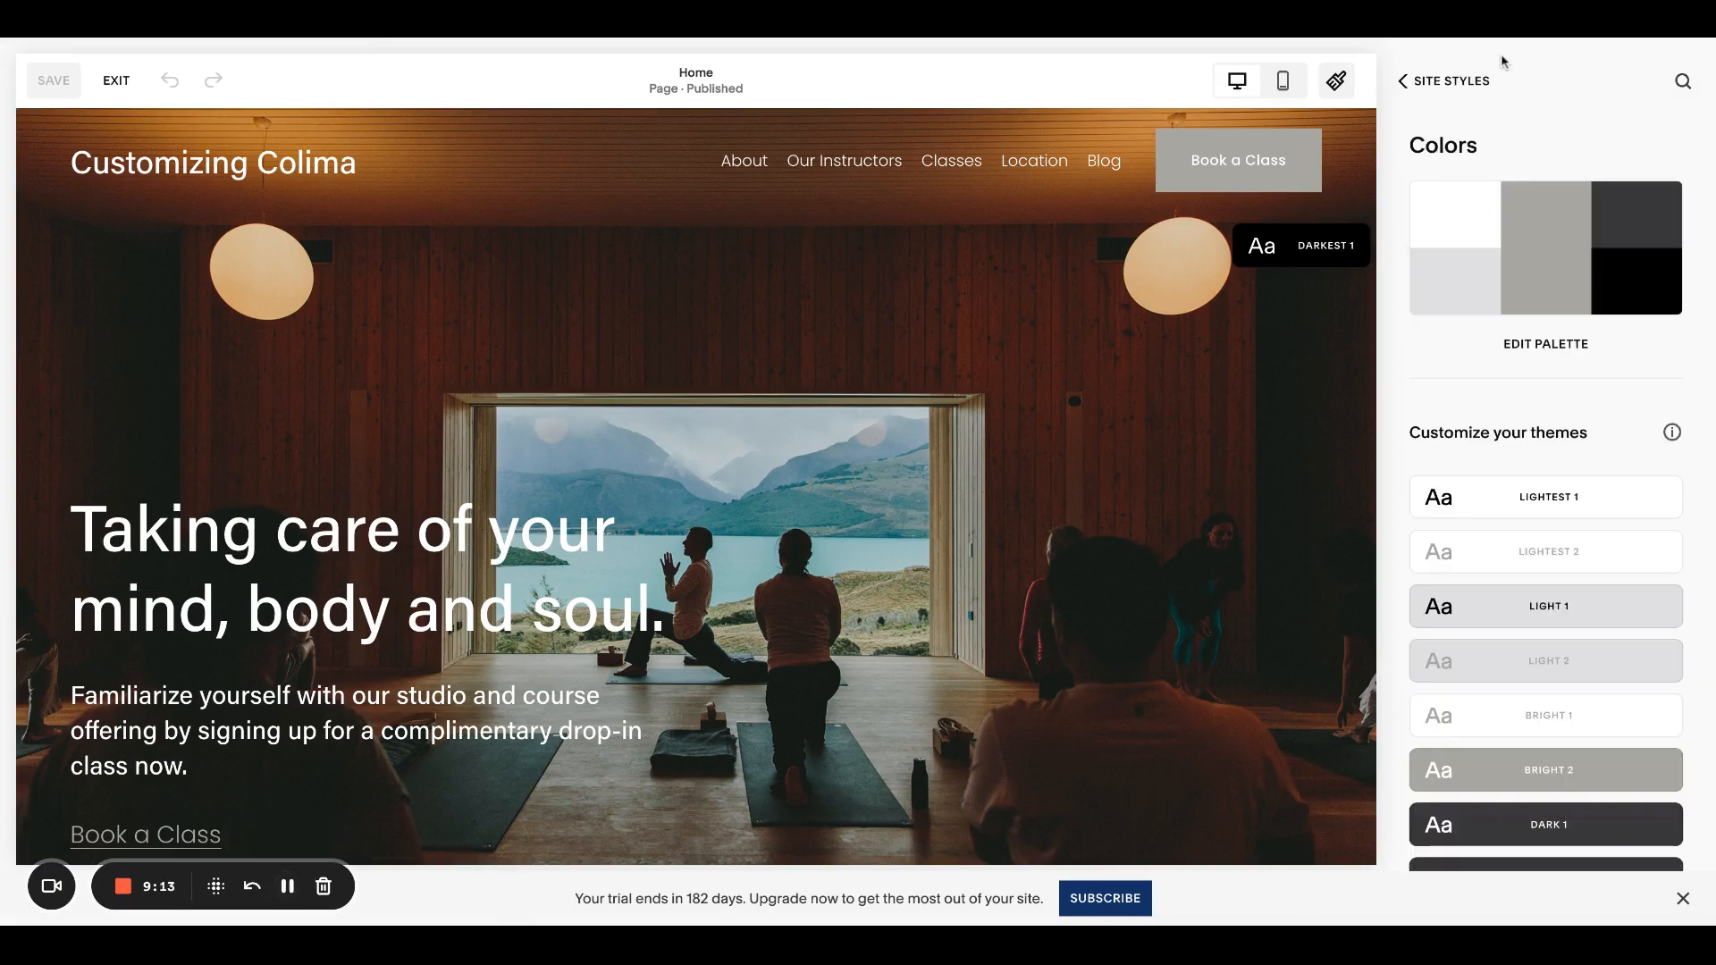
{"action": "left_click", "coordinate": [1448, 91]}
{"action": "left_click", "coordinate": [1426, 79]}
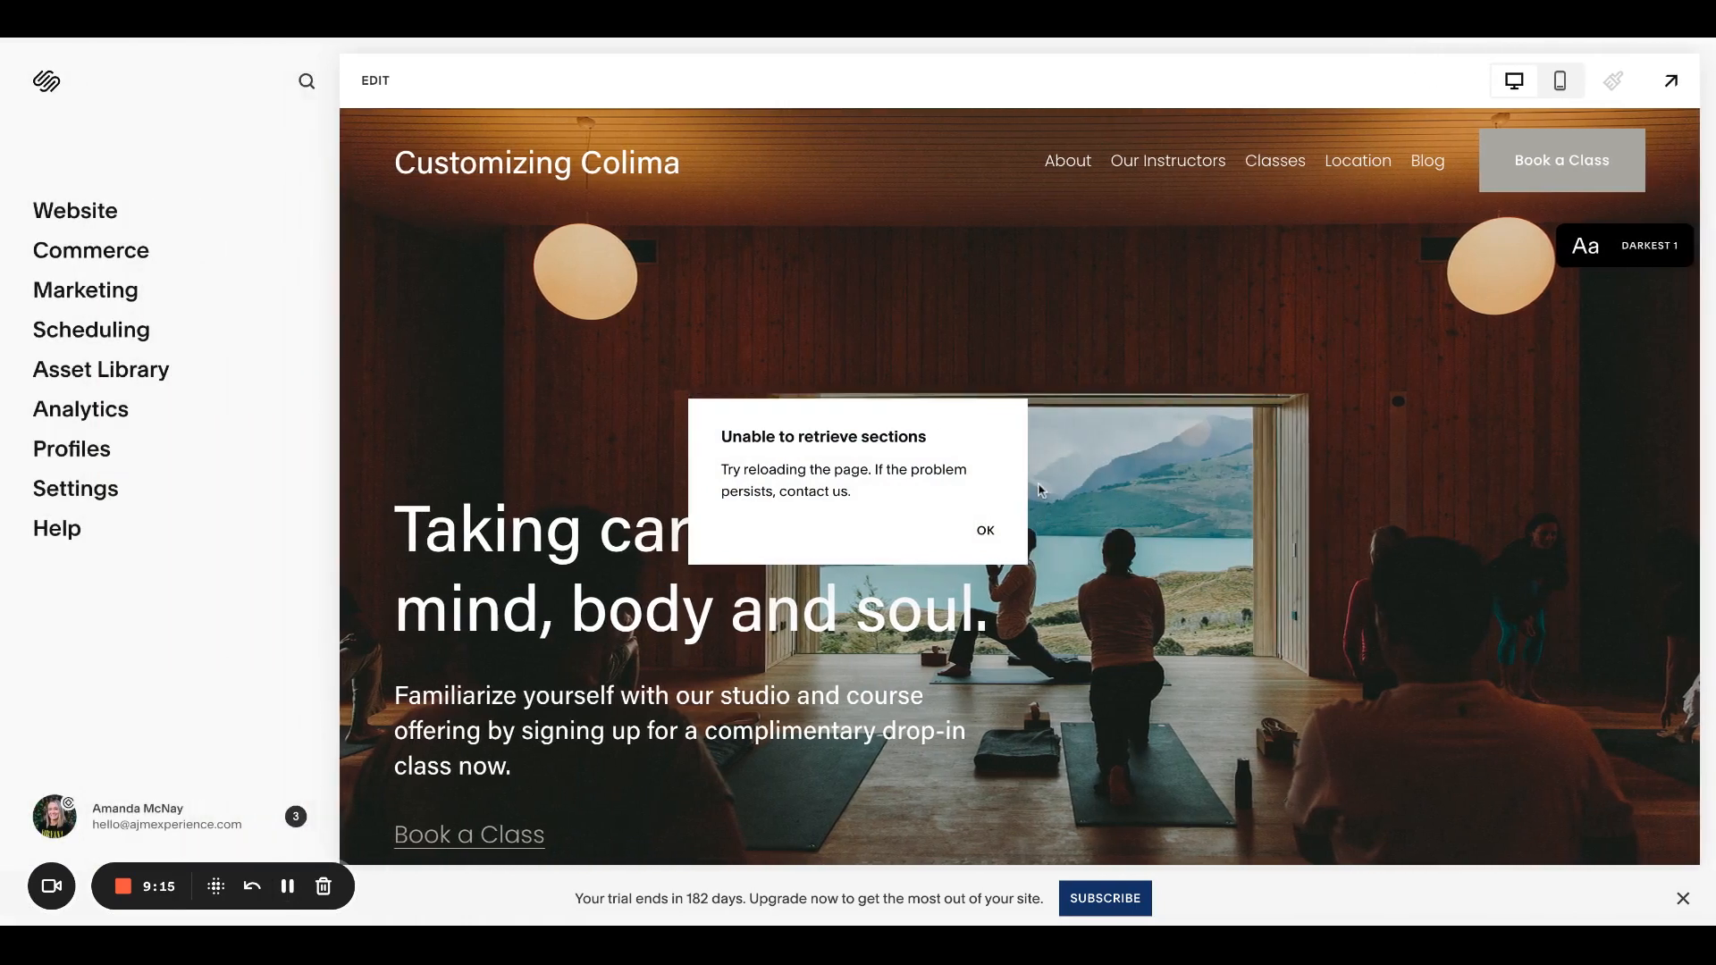
{"action": "left_click", "coordinate": [985, 529]}
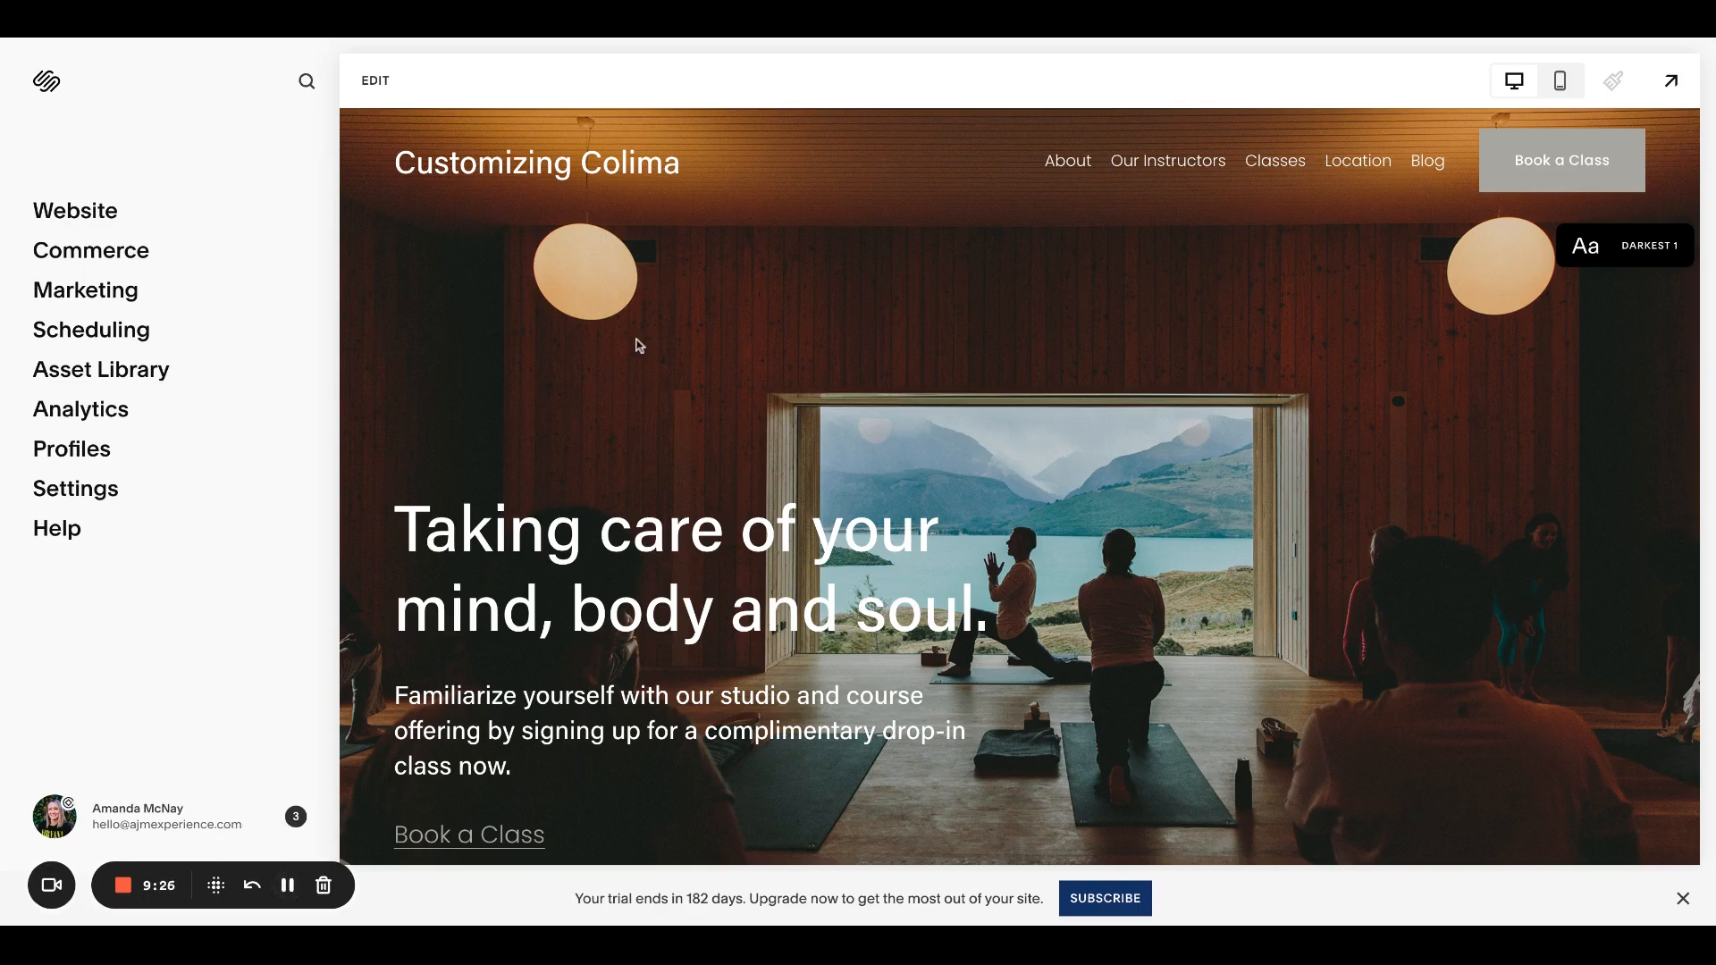
Start editing the Home page and open the background settings of the yoga studio hero section
{"action": "left_click", "coordinate": [374, 80]}
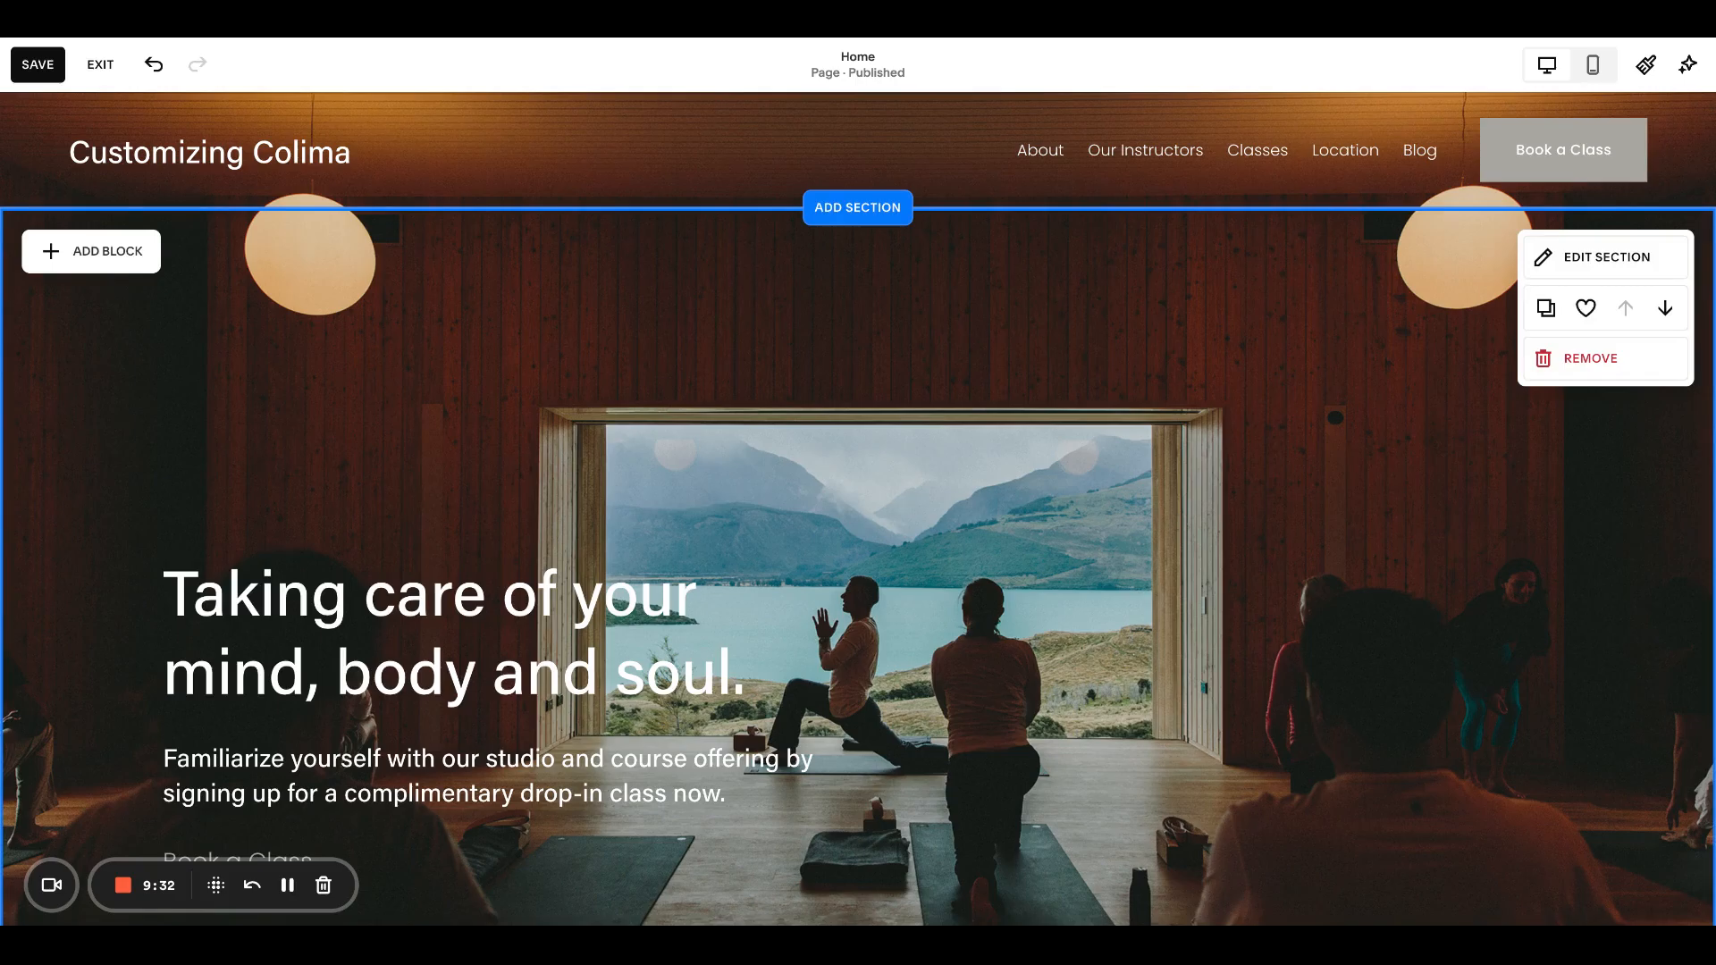
{"action": "scroll", "coordinate": [1450, 304], "scroll_direction": "down", "scroll_amount": 2}
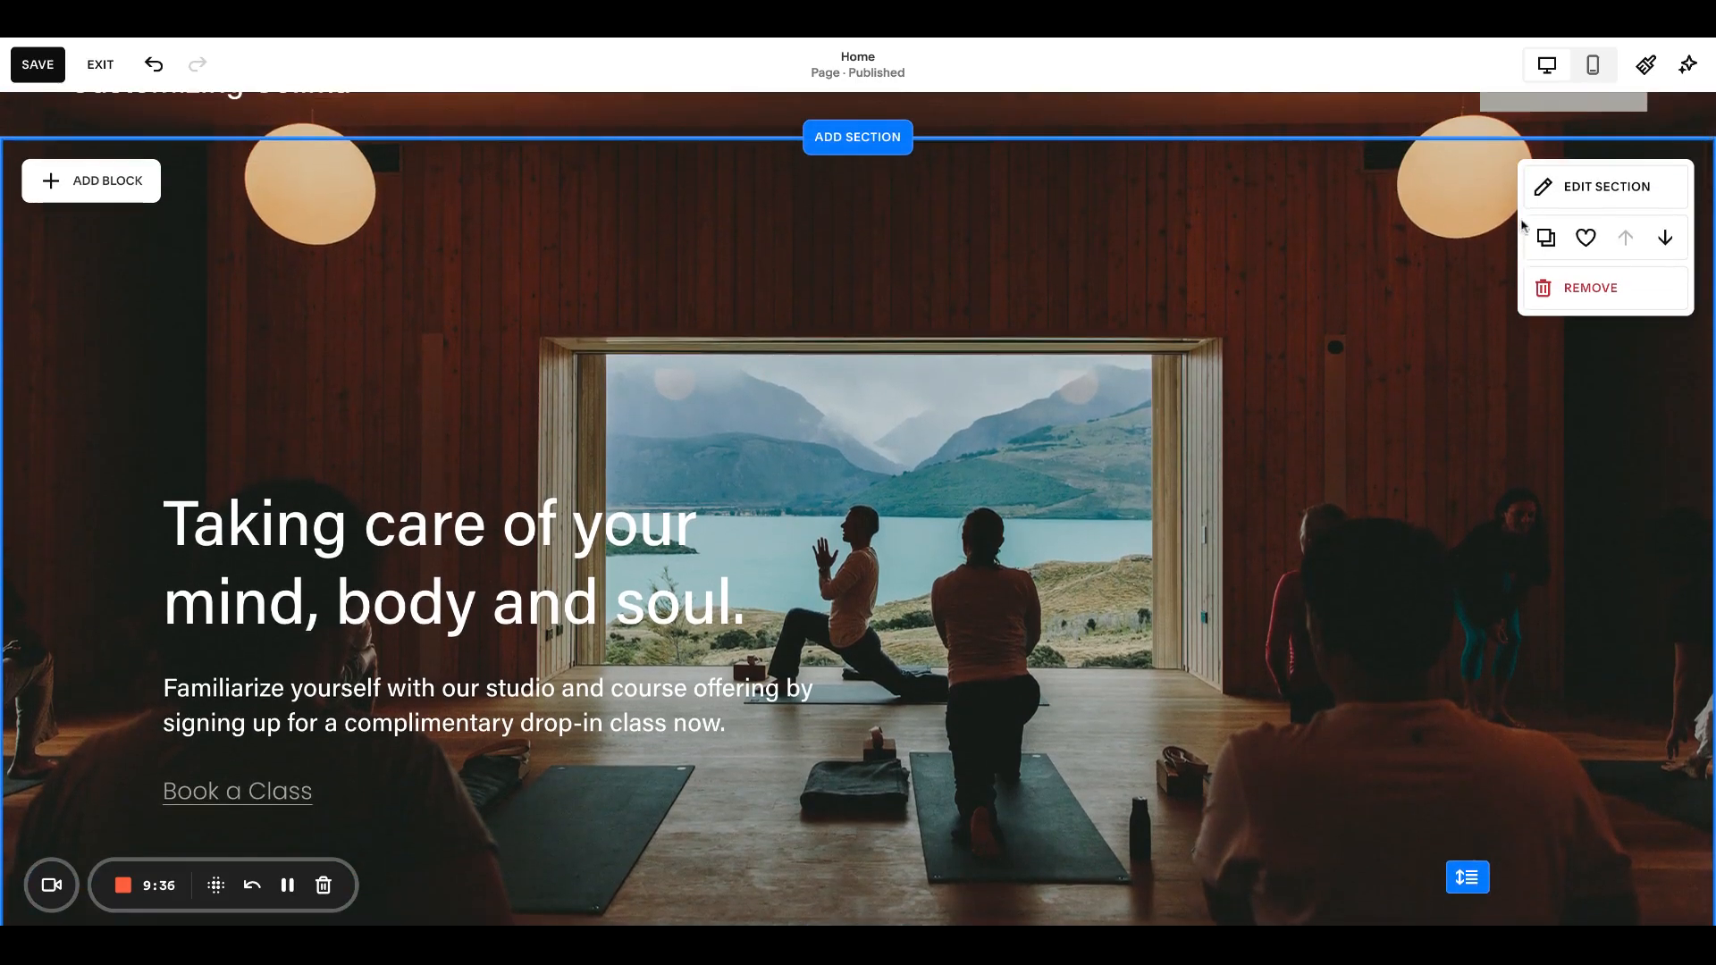
{"action": "scroll", "coordinate": [1238, 424], "scroll_direction": "down", "scroll_amount": 1}
{"action": "scroll", "coordinate": [1269, 331], "scroll_direction": "up", "scroll_amount": 1}
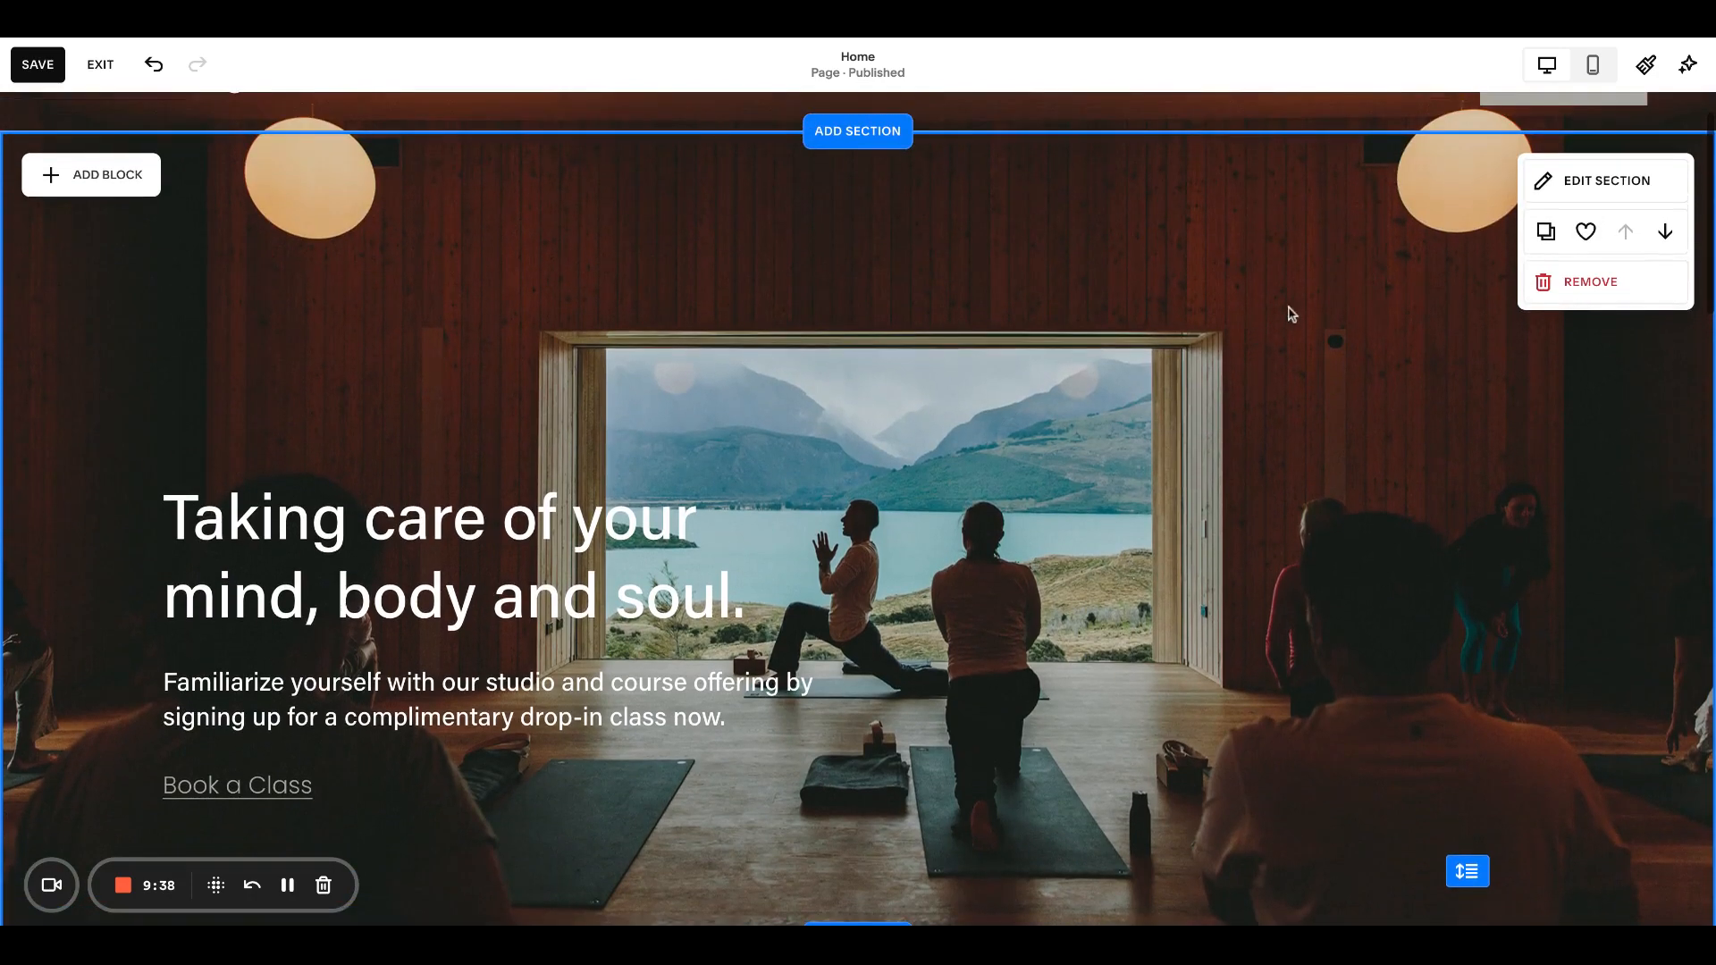
{"action": "left_click", "coordinate": [1573, 180]}
{"action": "left_click", "coordinate": [1514, 237]}
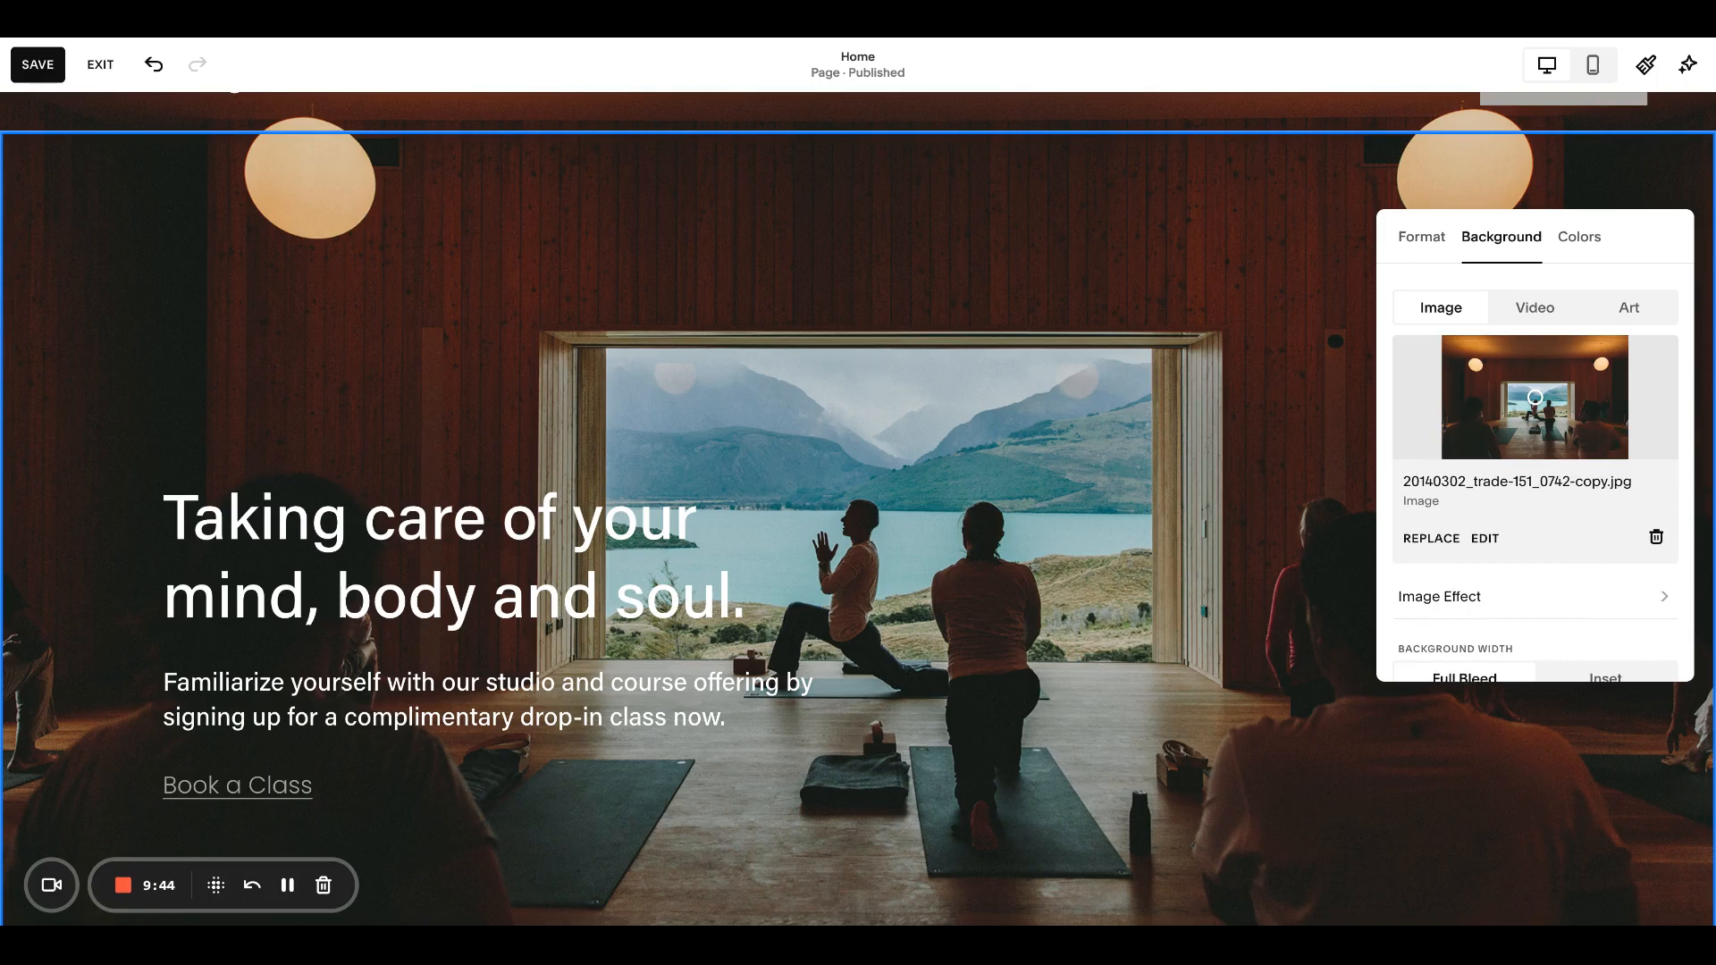
View the replacement sources for the hero background image and review the image effect, background width and overlay opacity settings
{"action": "left_click", "coordinate": [1431, 538]}
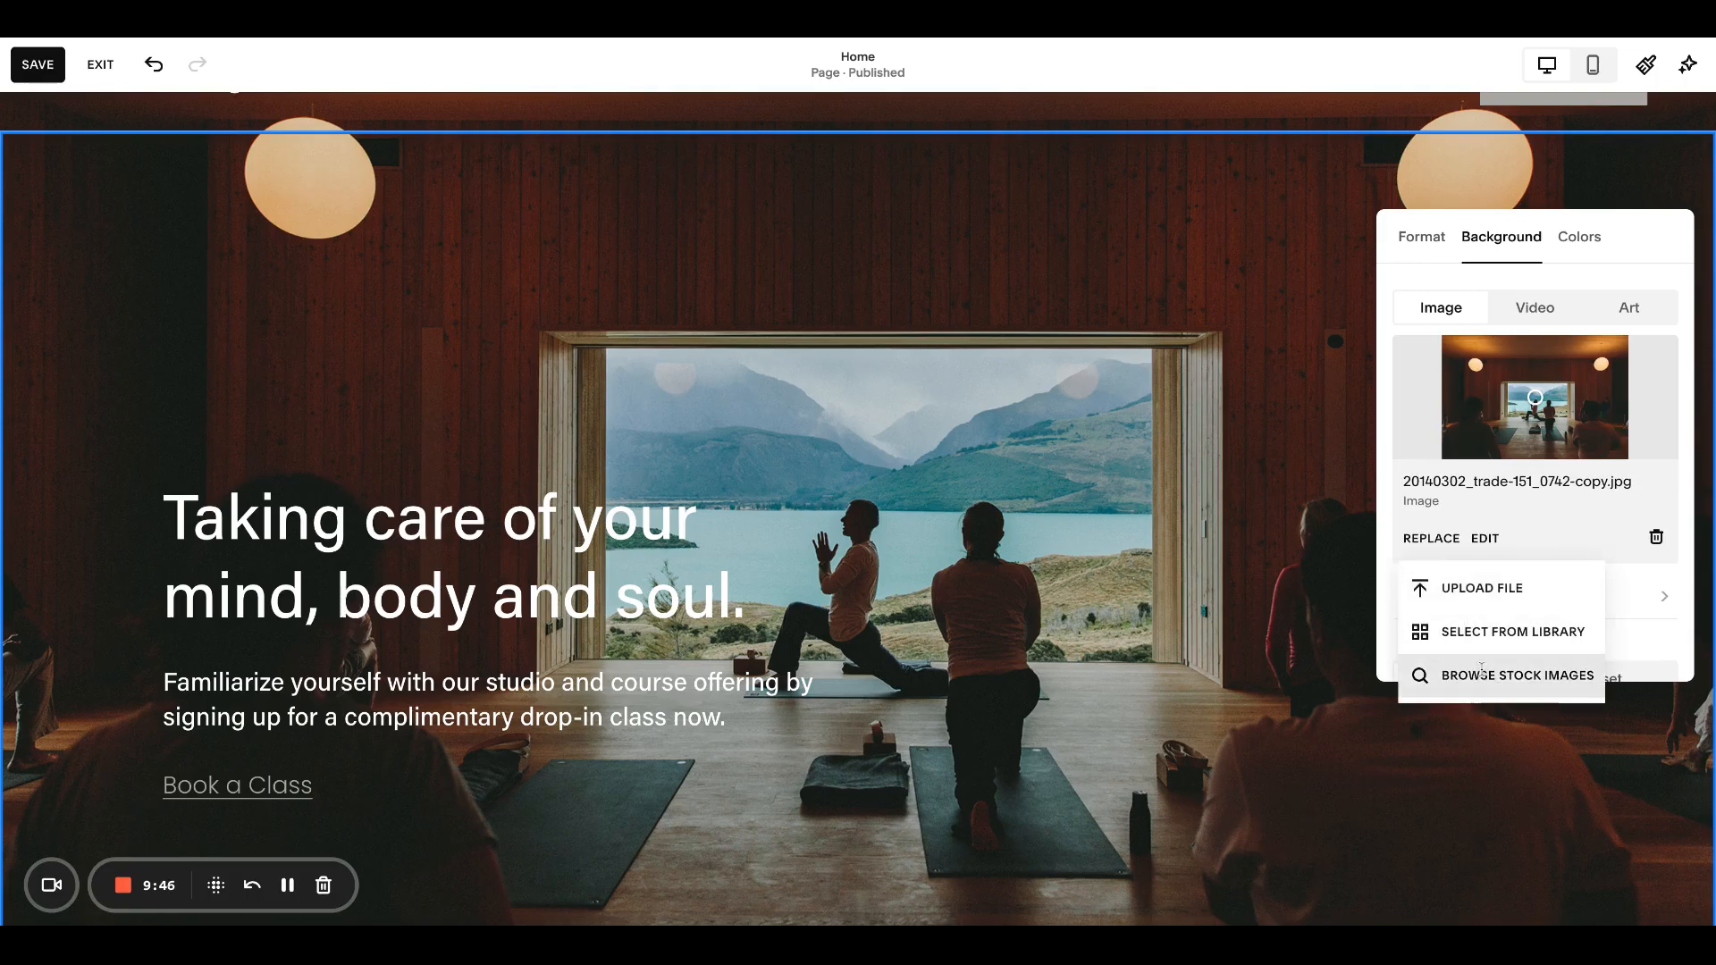
{"action": "left_click", "coordinate": [1382, 445]}
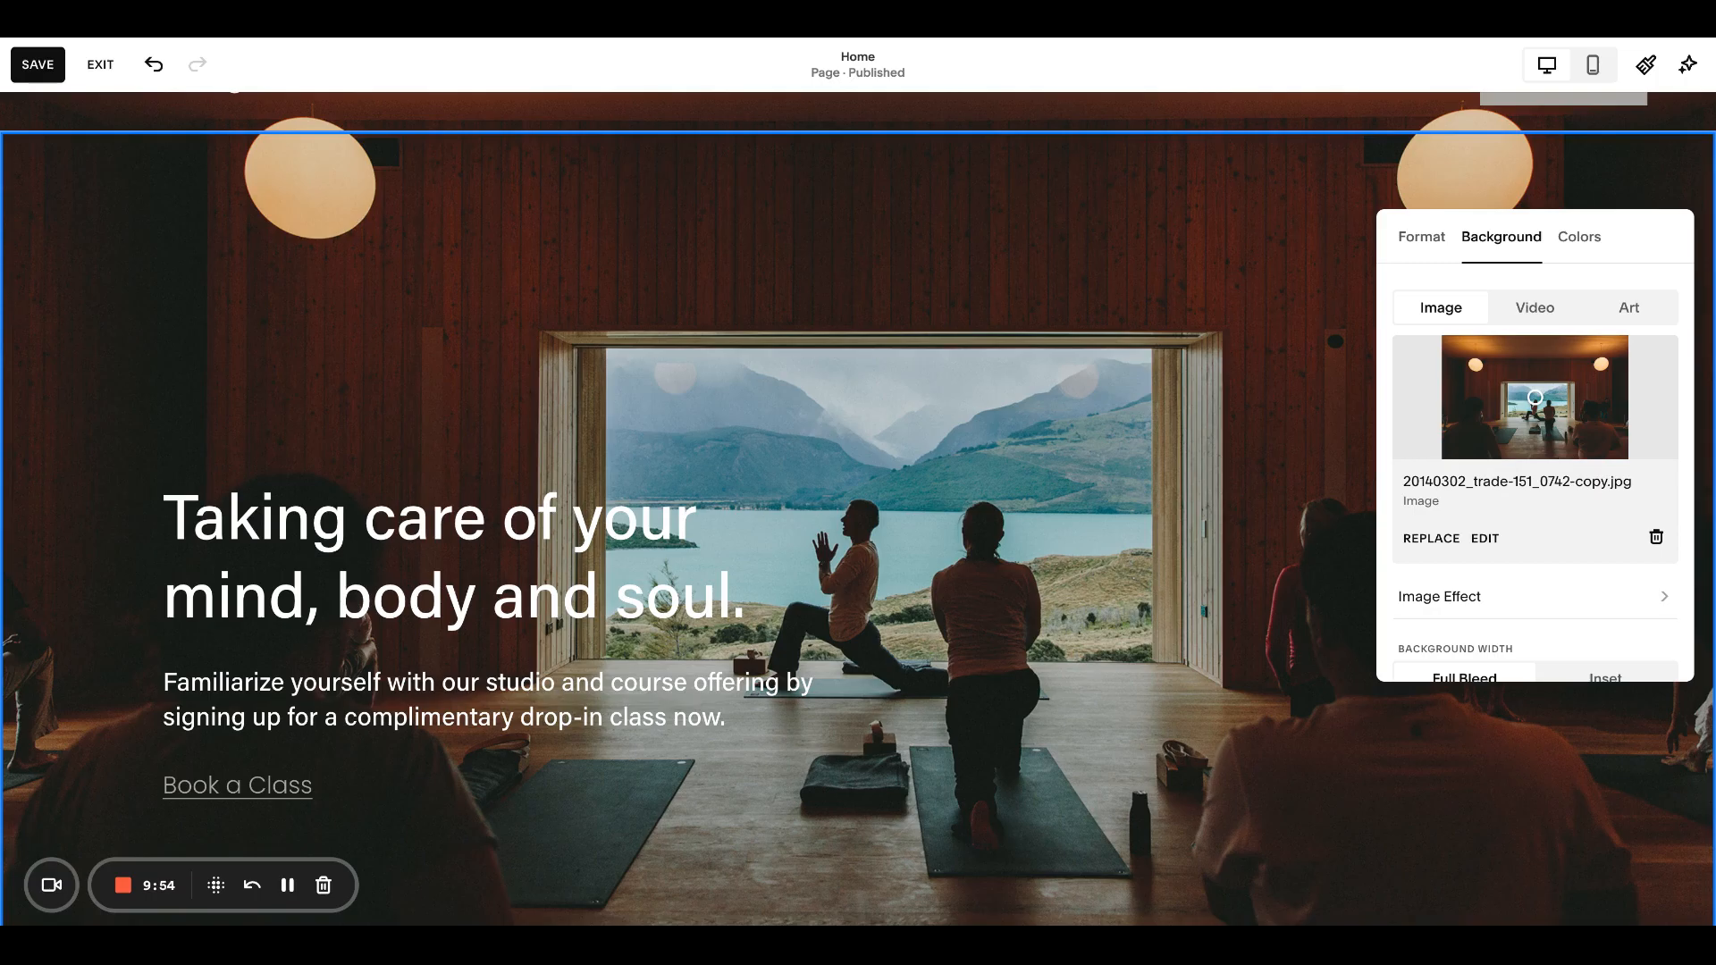
{"action": "scroll", "coordinate": [1582, 473], "scroll_direction": "down", "scroll_amount": 3}
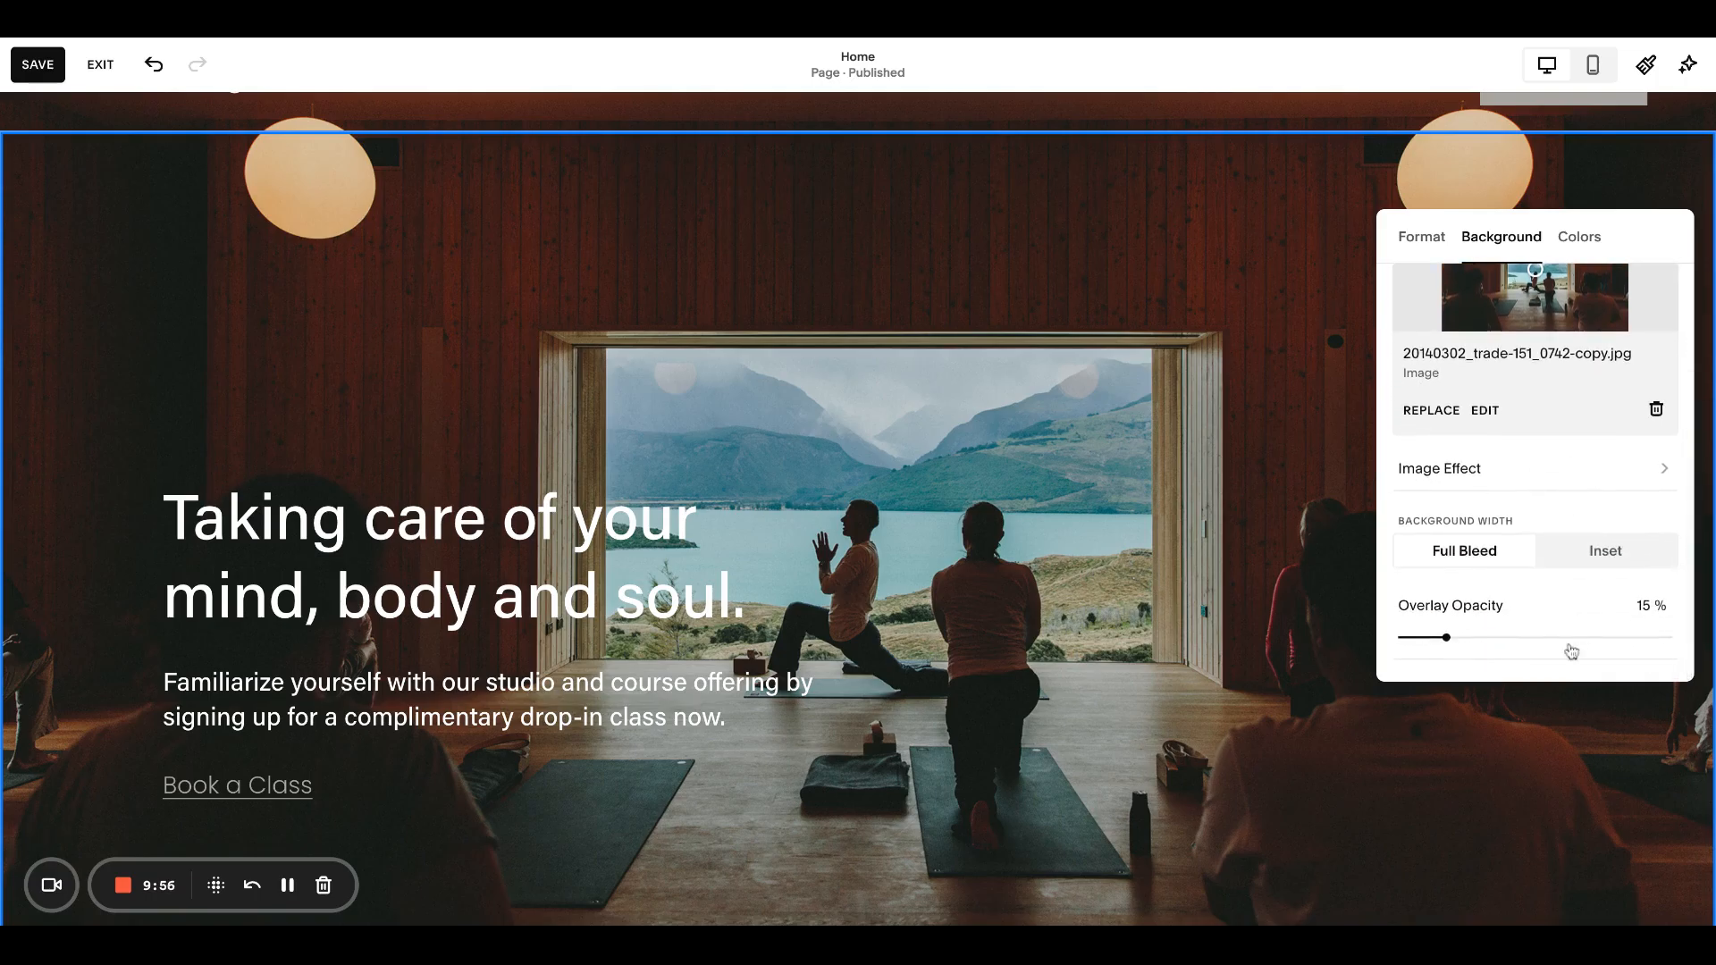
{"action": "scroll", "coordinate": [1542, 457], "scroll_direction": "up", "scroll_amount": 3}
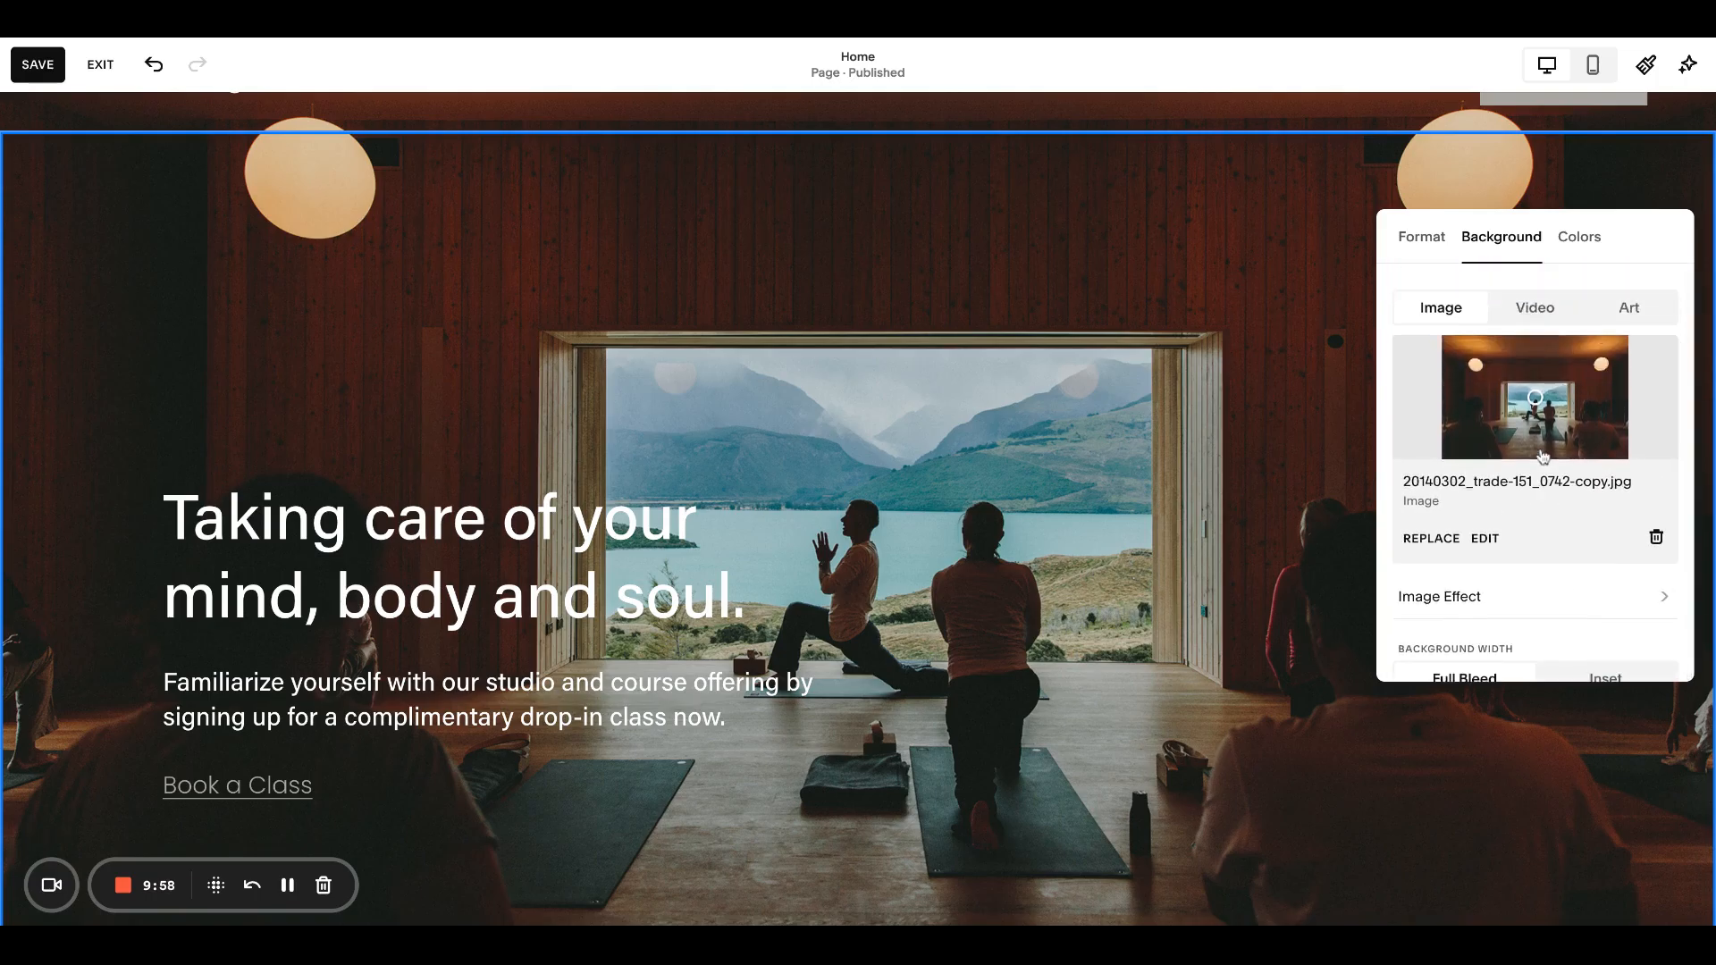
{"action": "scroll", "coordinate": [1535, 411], "scroll_direction": "down", "scroll_amount": 3}
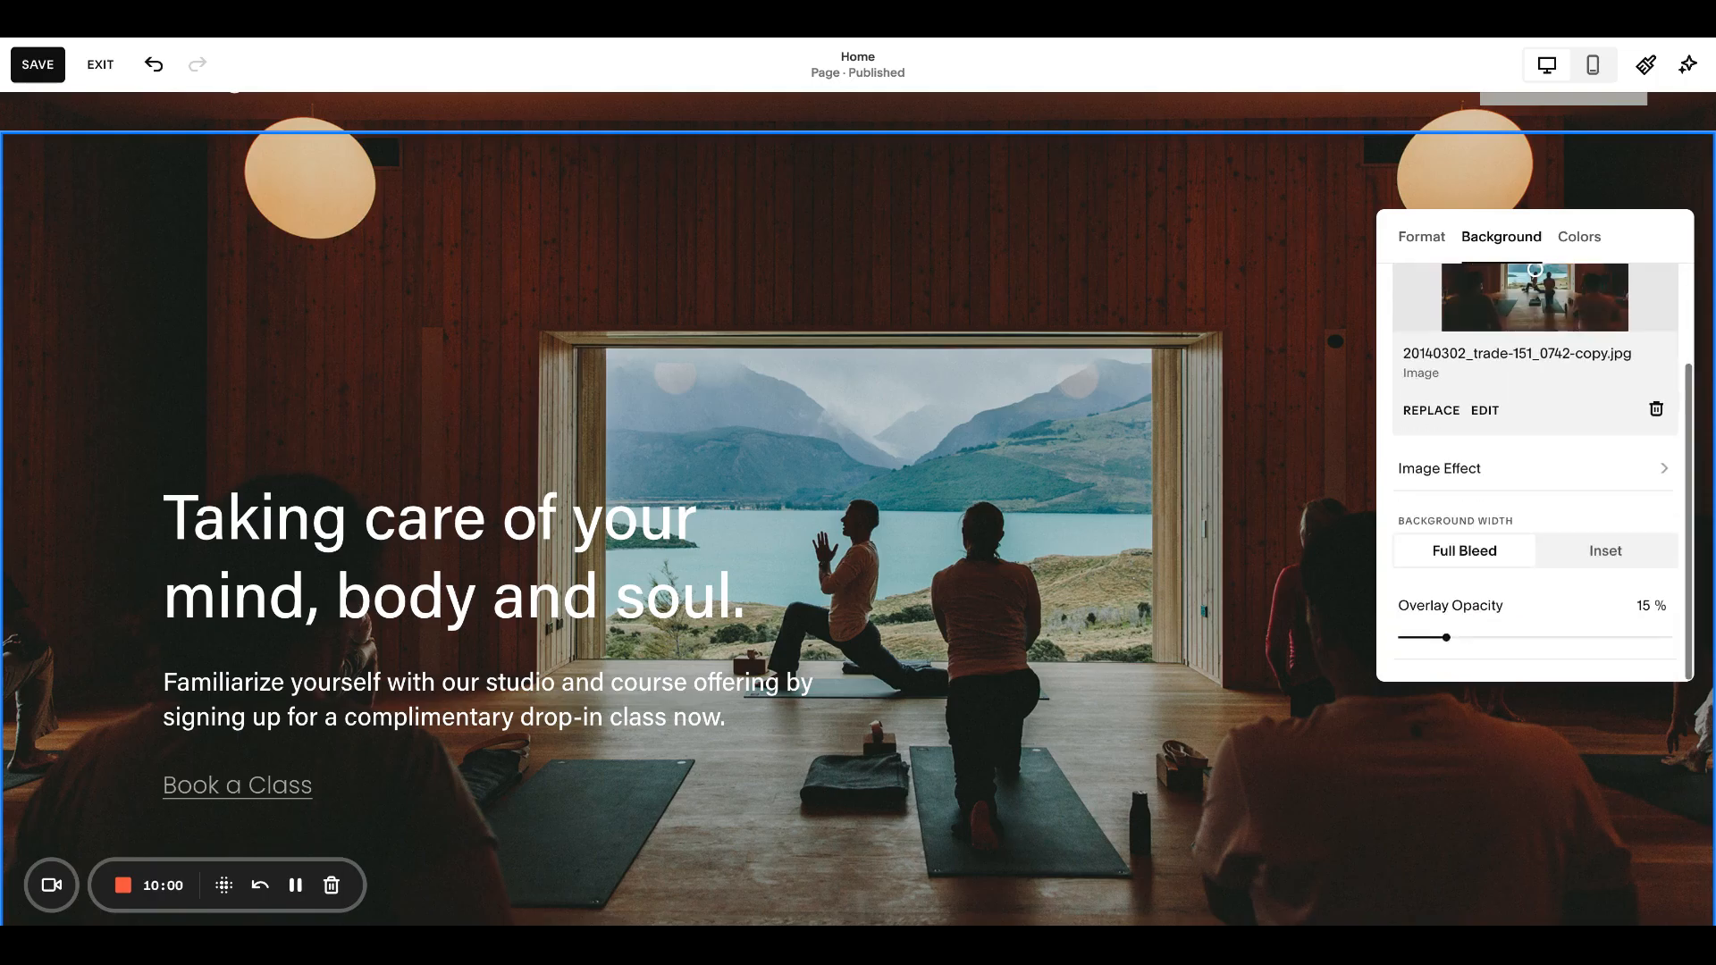
Try the Bright 1 color theme on the hero section and restore the Darkest 1 theme
{"action": "left_click", "coordinate": [1578, 237]}
{"action": "scroll", "coordinate": [1580, 556], "scroll_direction": "down", "scroll_amount": 3}
{"action": "scroll", "coordinate": [1555, 549], "scroll_direction": "up", "scroll_amount": 4}
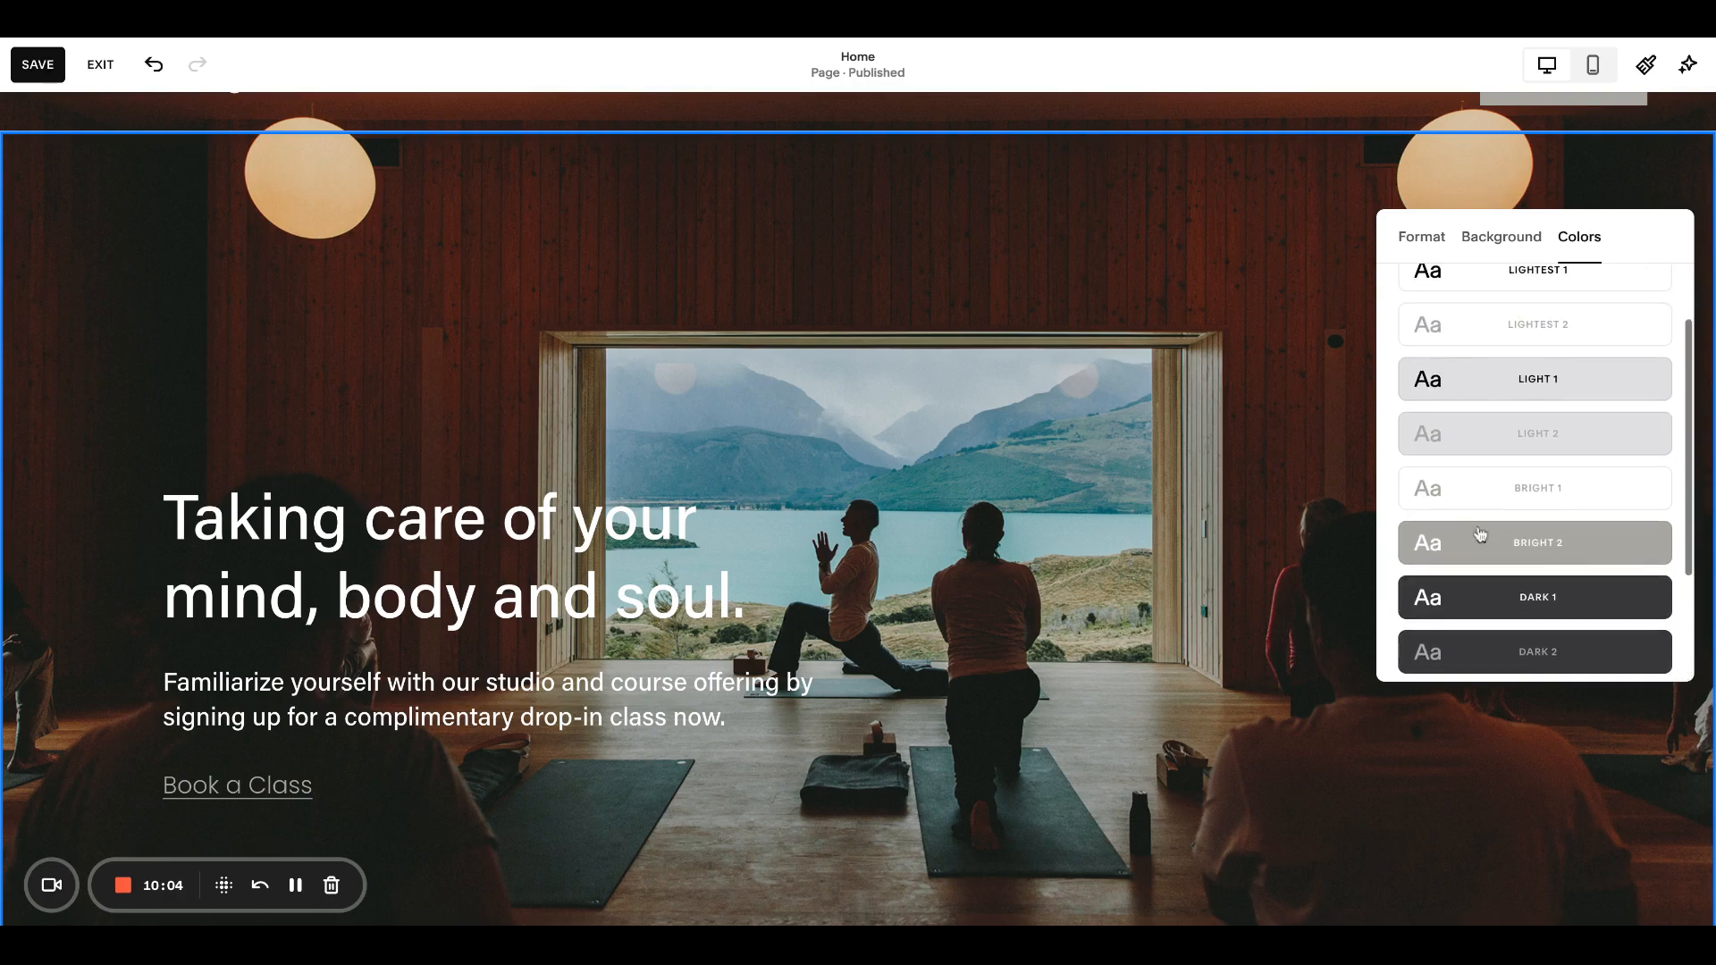
{"action": "scroll", "coordinate": [1141, 487], "scroll_direction": "down", "scroll_amount": 1}
{"action": "scroll", "coordinate": [1141, 488], "scroll_direction": "up", "scroll_amount": 1}
{"action": "scroll", "coordinate": [1140, 492], "scroll_direction": "up", "scroll_amount": 1}
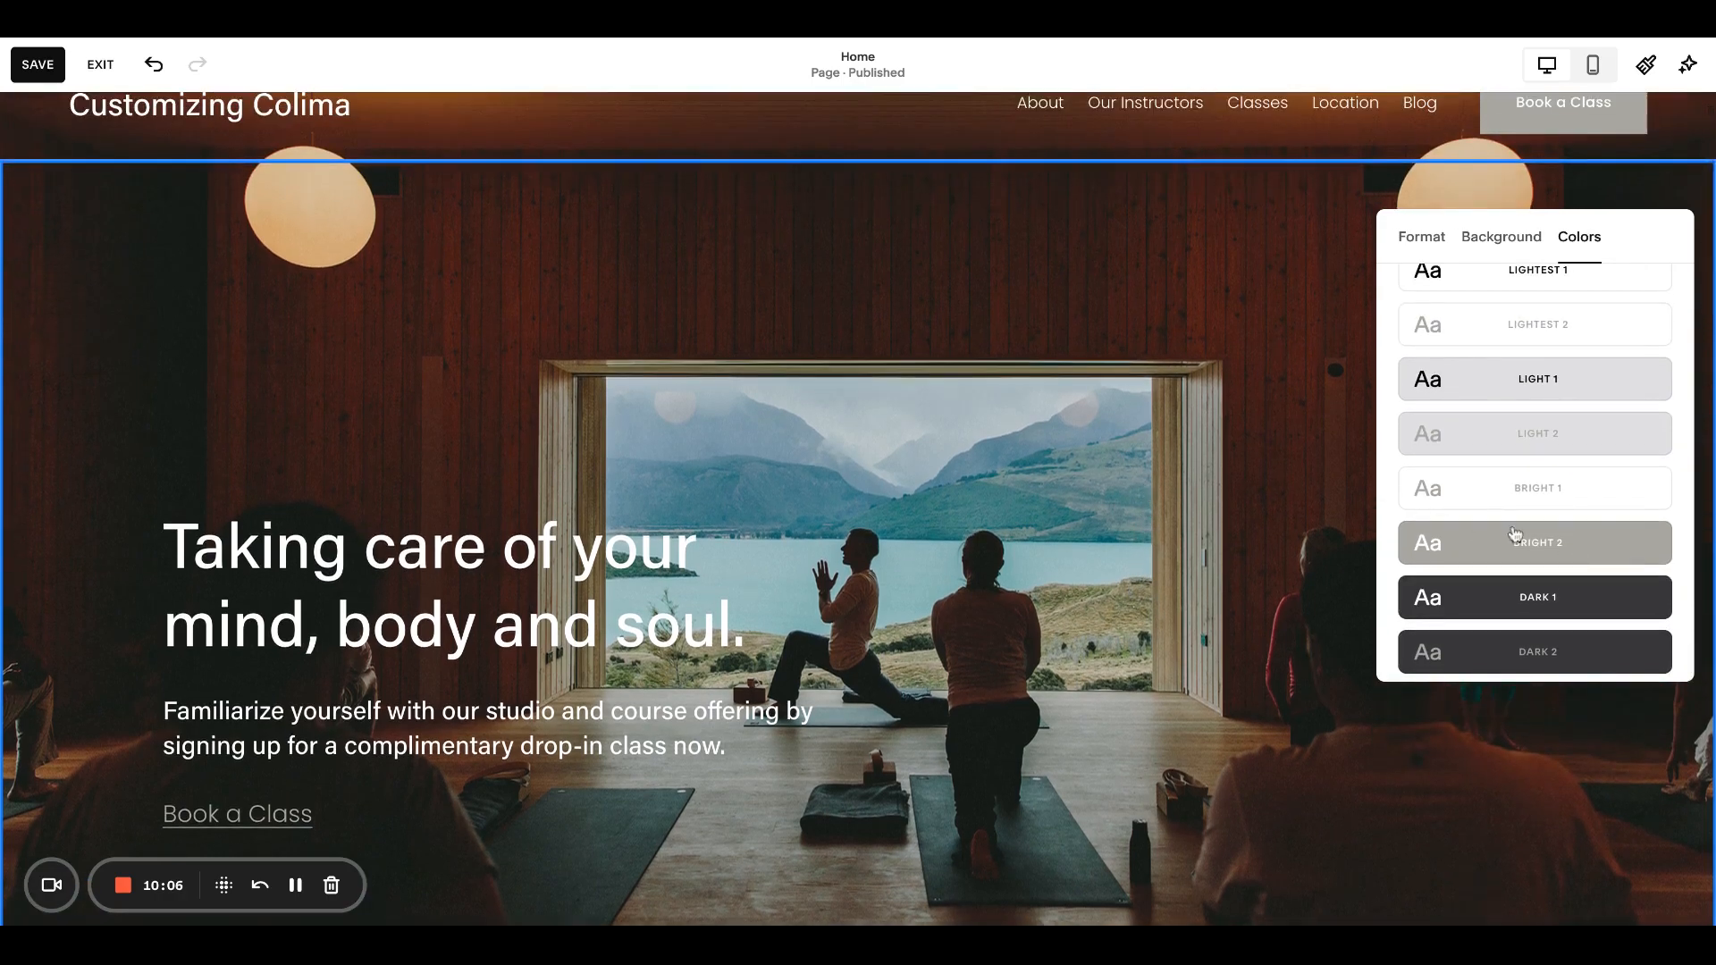
{"action": "scroll", "coordinate": [1515, 535], "scroll_direction": "down", "scroll_amount": 2}
{"action": "left_click", "coordinate": [1562, 328]}
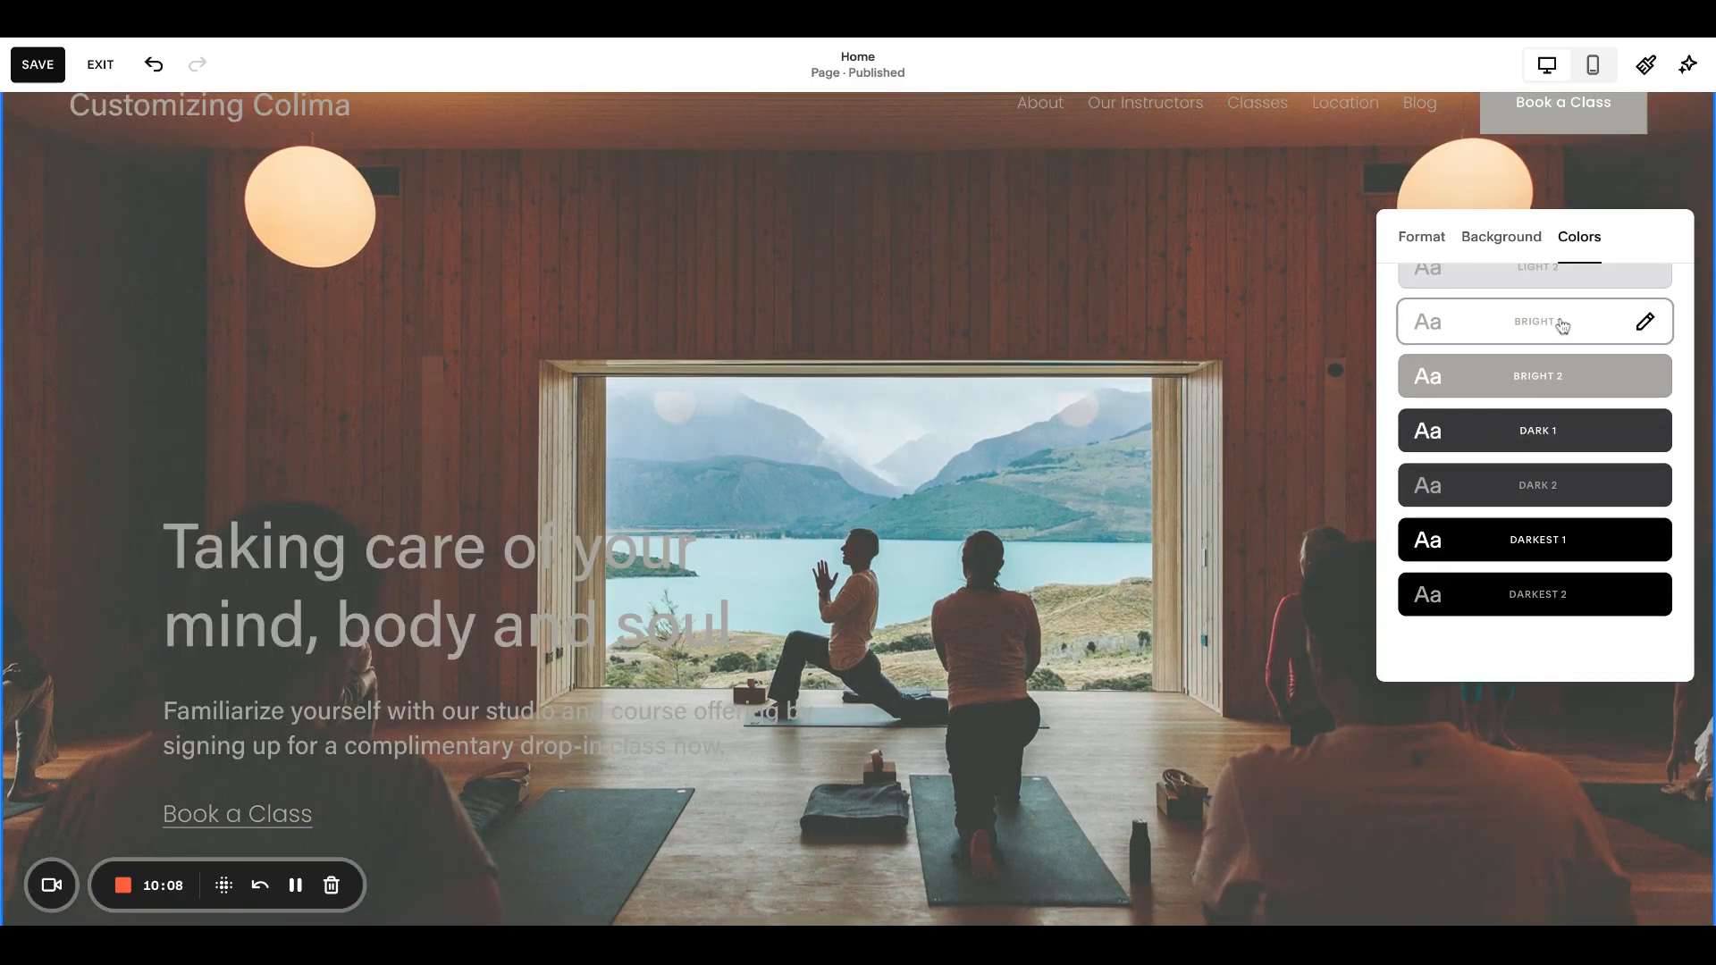
{"action": "left_click", "coordinate": [1544, 540]}
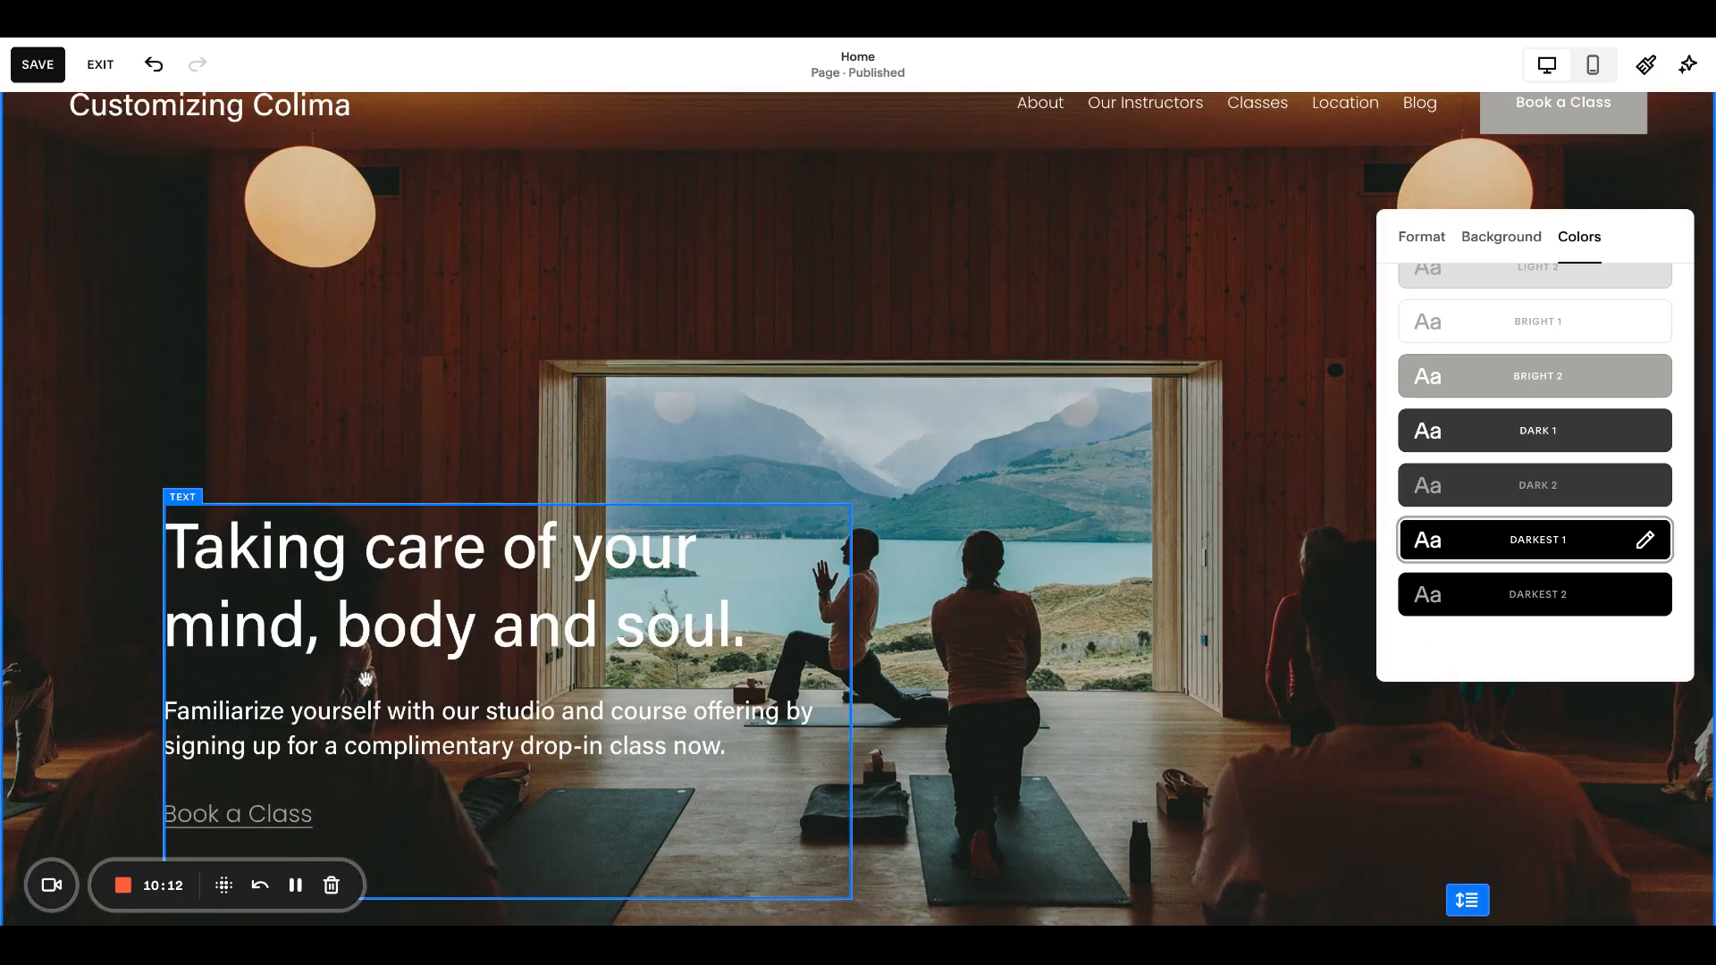
{"action": "scroll", "coordinate": [1641, 487], "scroll_direction": "up", "scroll_amount": 1}
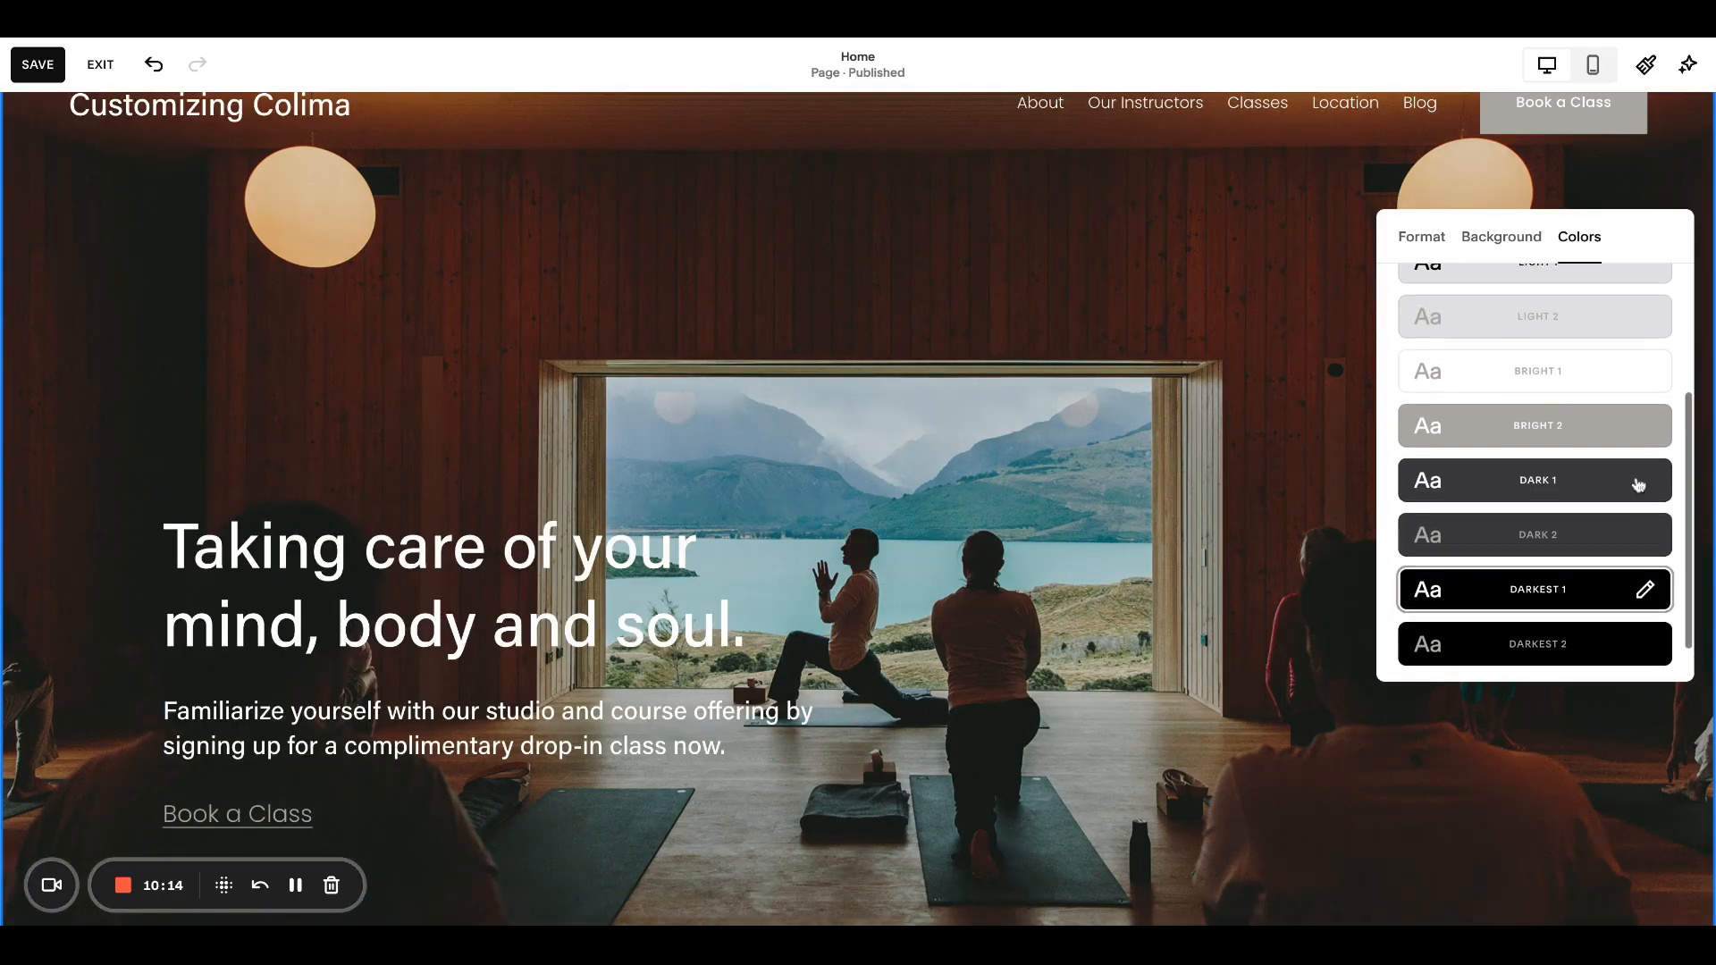
Set the overlay opacity of the hero section's background image to 17%
{"action": "left_click", "coordinate": [1503, 237]}
{"action": "scroll", "coordinate": [1519, 536], "scroll_direction": "down", "scroll_amount": 2}
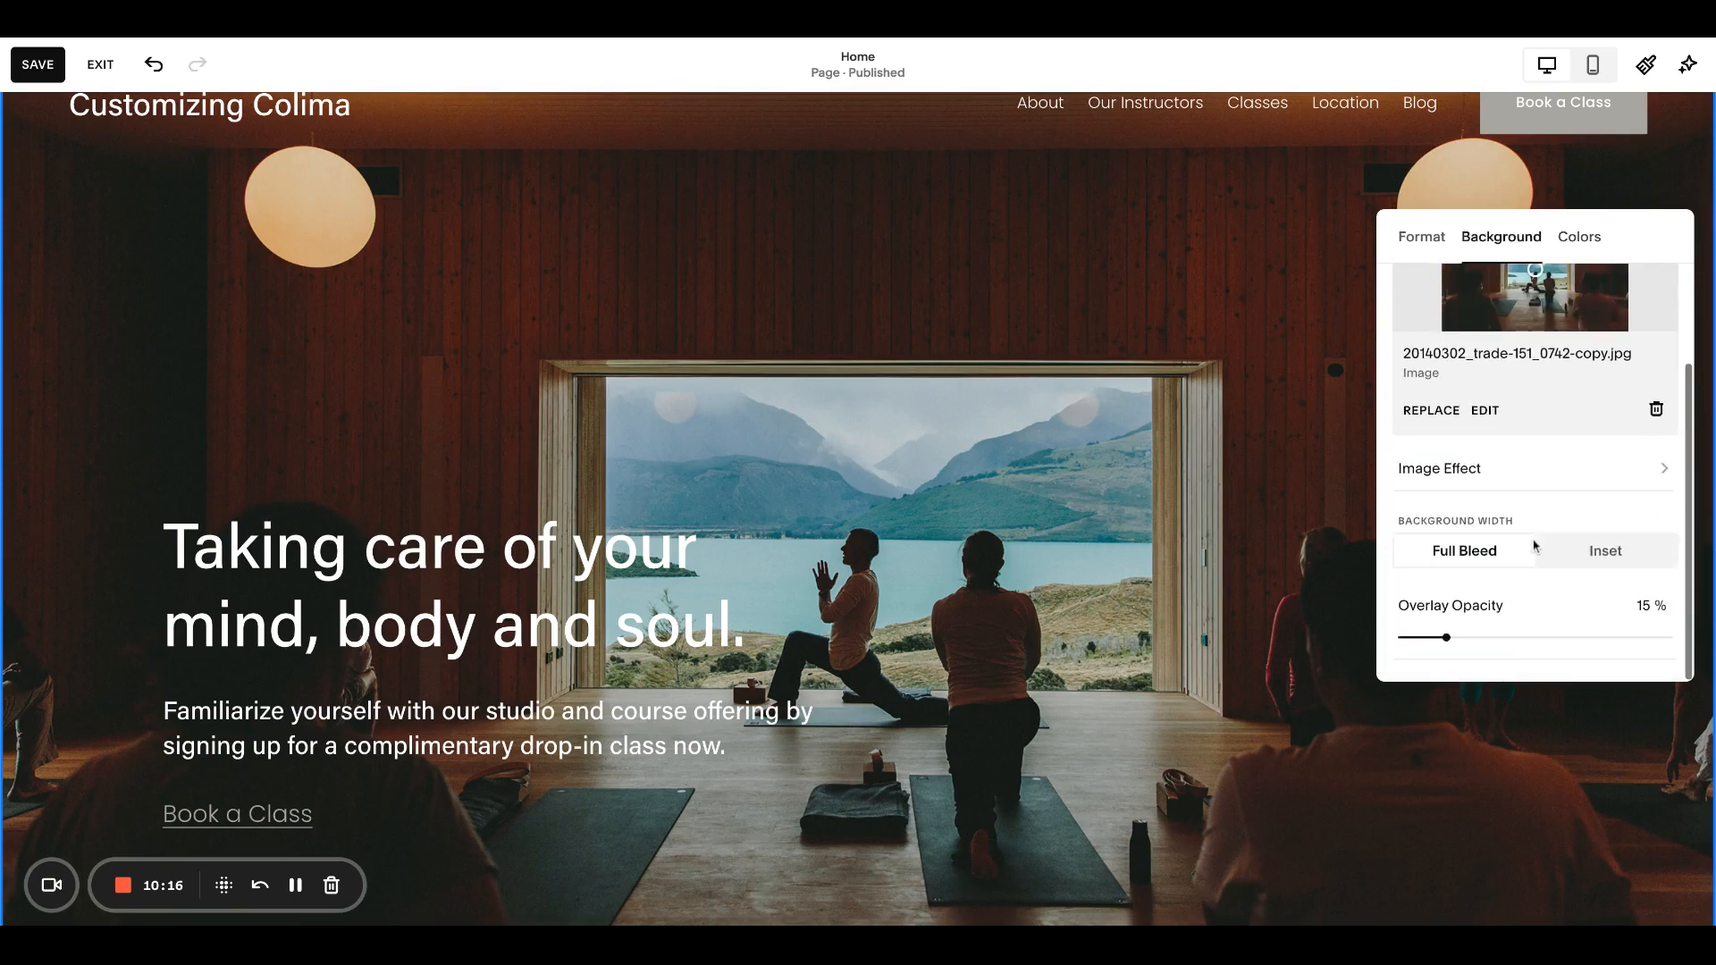
{"action": "left_click_drag", "start_coordinate": [1446, 637], "coordinate": [1450, 637]}
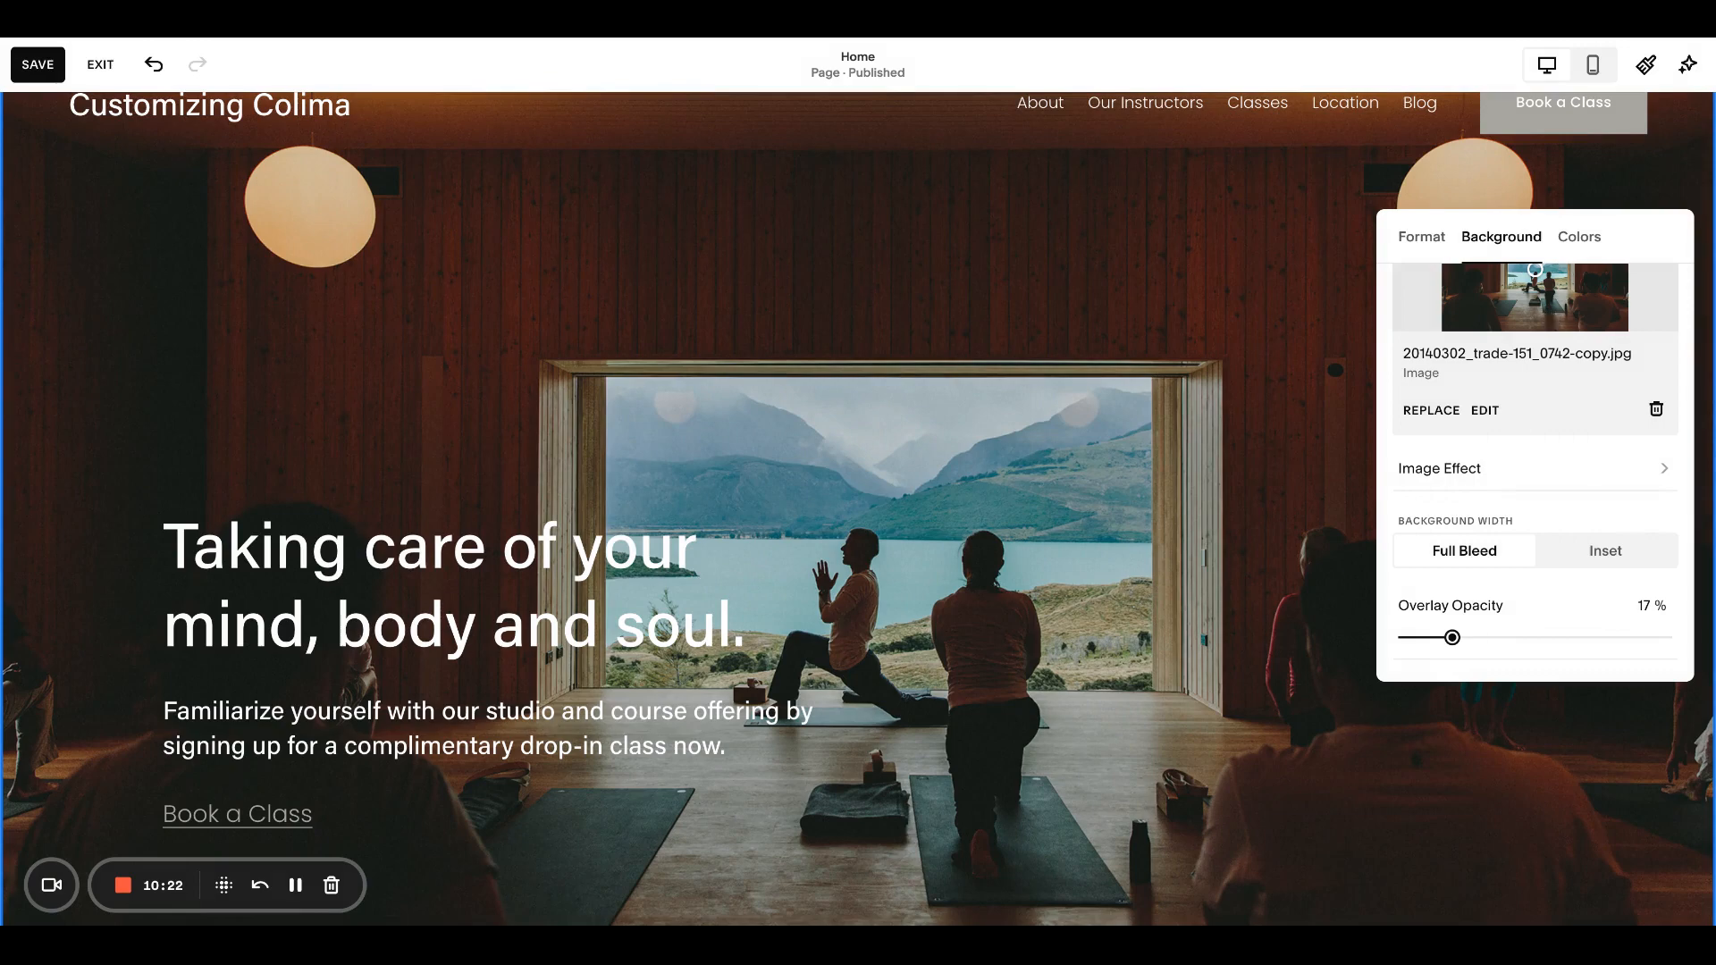
Review the content and design settings of the Yoga Aerobics image in the Upcoming Classes section
{"action": "left_click", "coordinate": [1203, 318]}
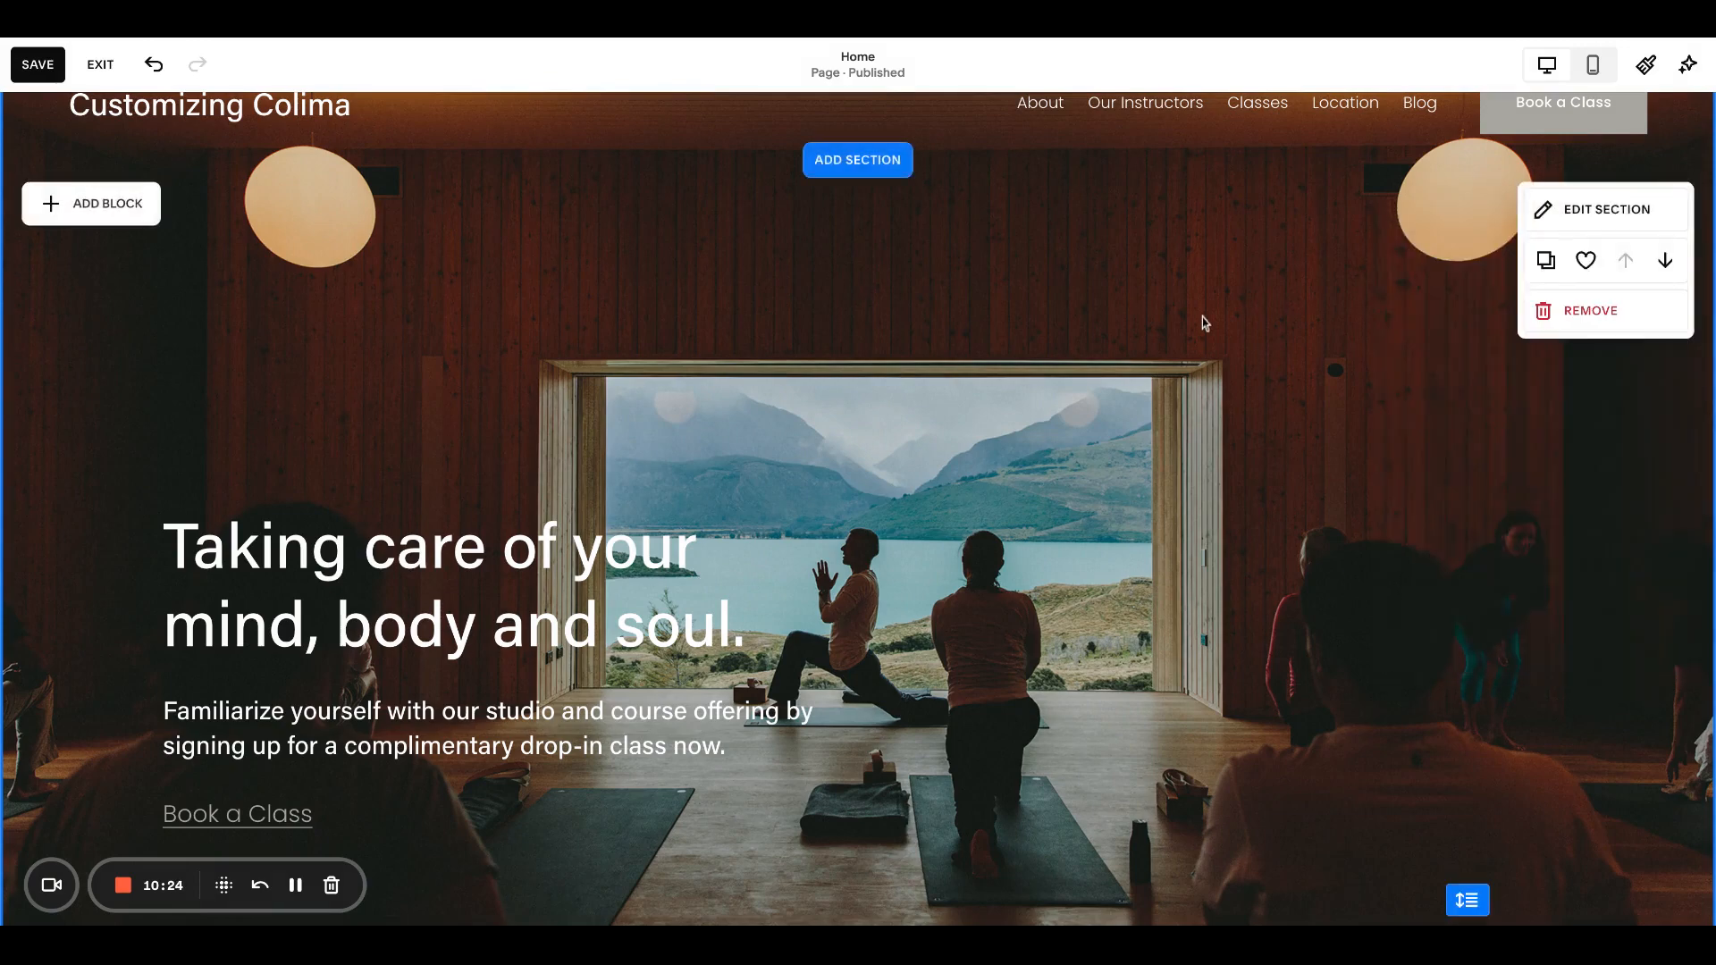
{"action": "scroll", "coordinate": [1203, 319], "scroll_direction": "down", "scroll_amount": 5}
{"action": "scroll", "coordinate": [1203, 318], "scroll_direction": "down", "scroll_amount": 2}
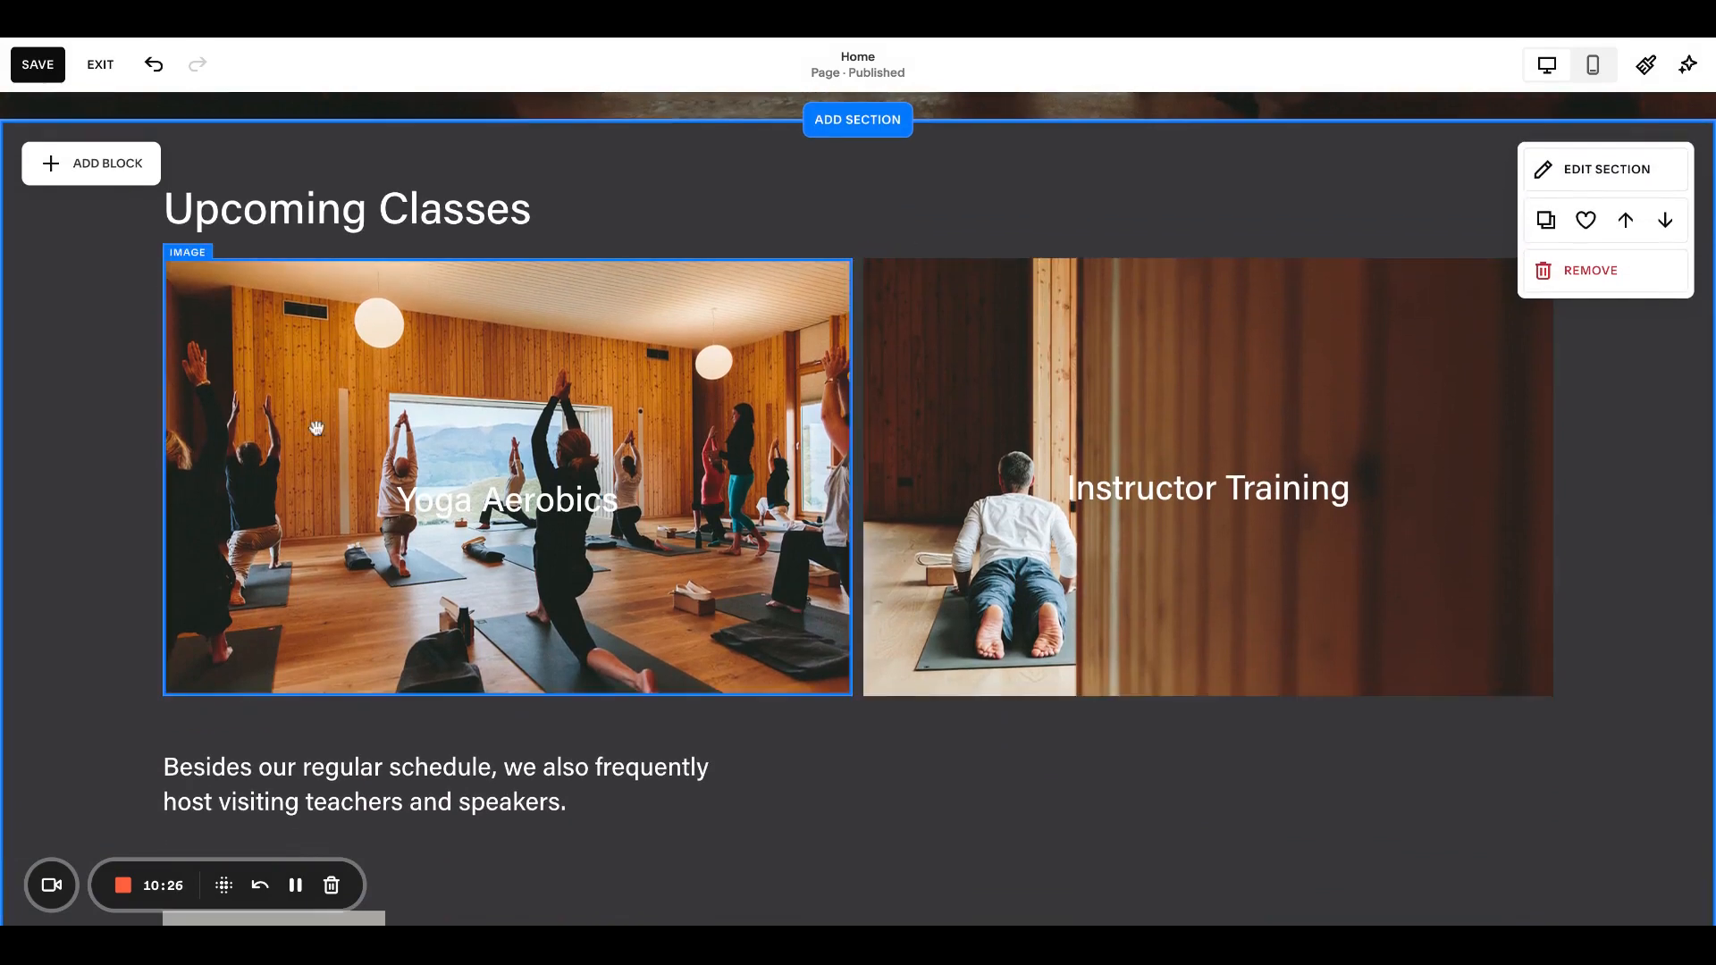
{"action": "left_click", "coordinate": [307, 418]}
{"action": "left_click", "coordinate": [186, 216]}
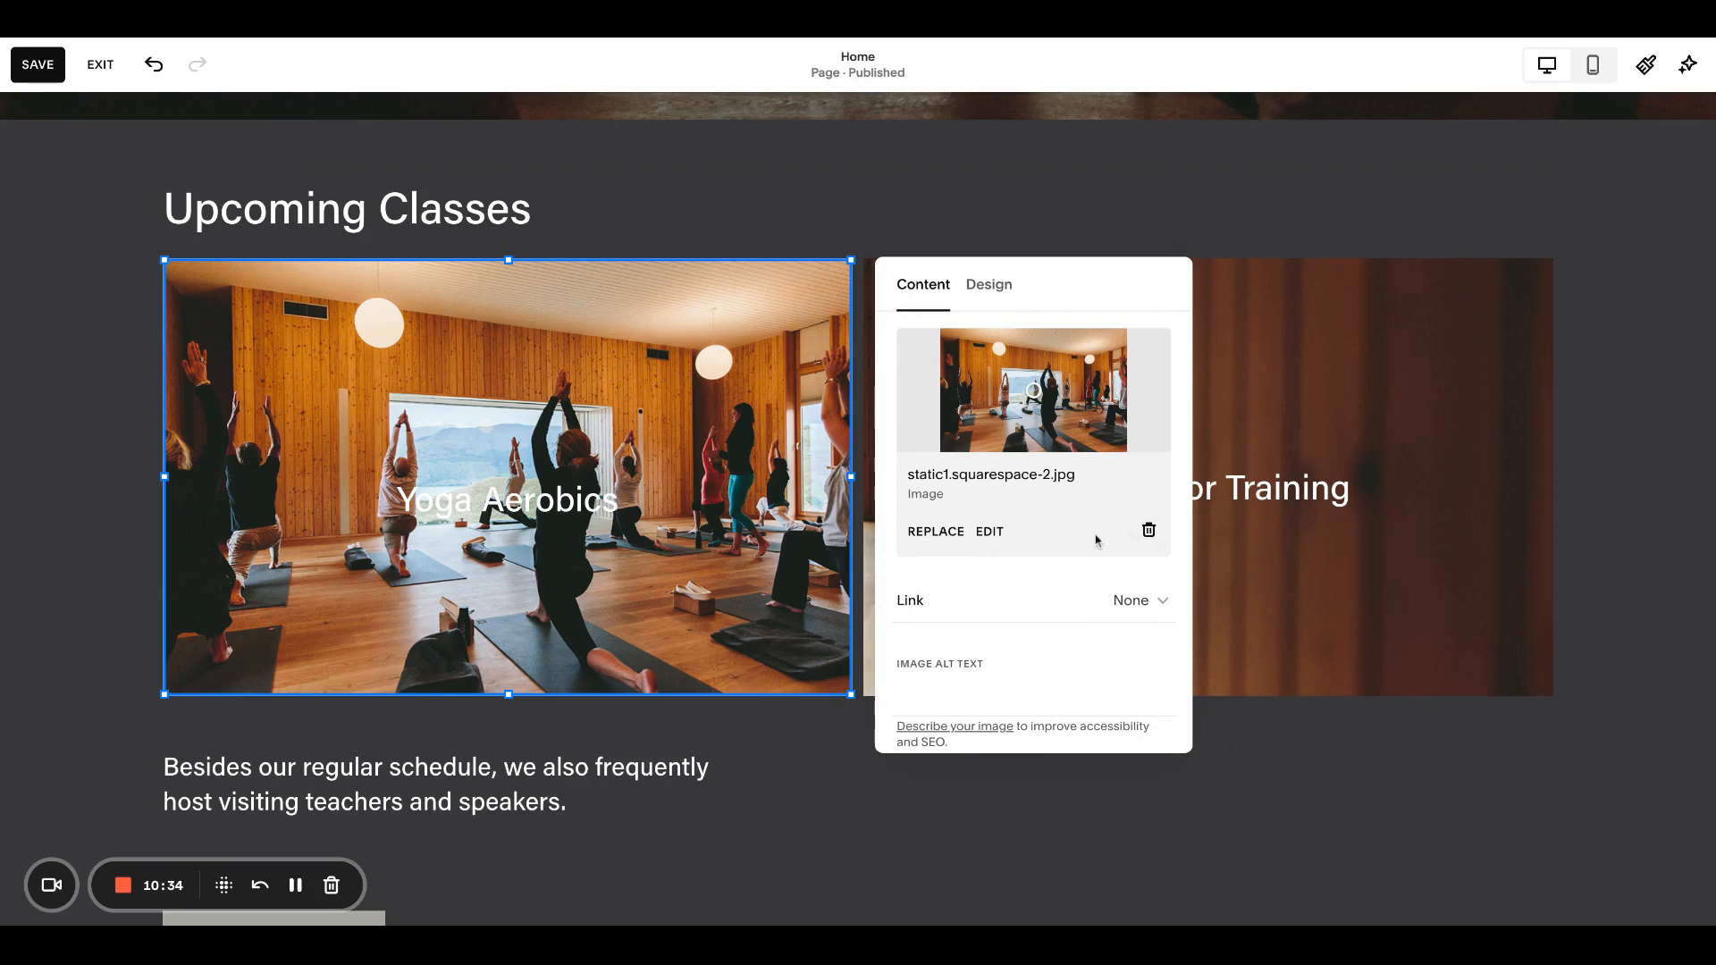
{"action": "left_click", "coordinate": [985, 286]}
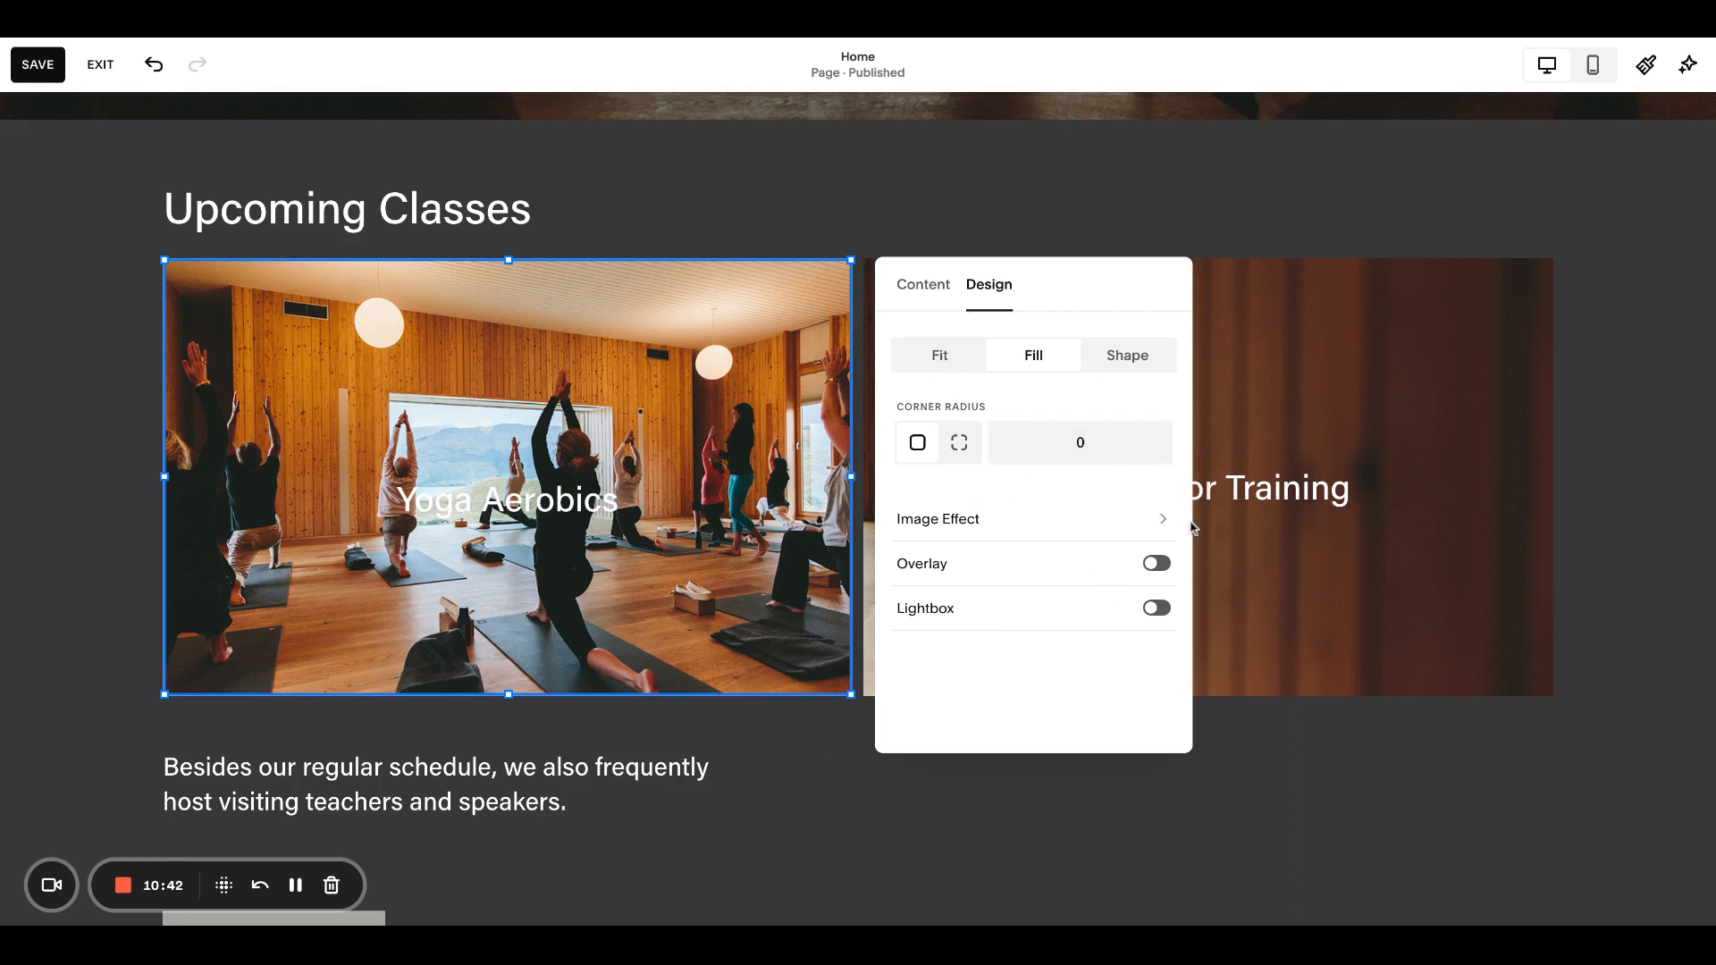
{"action": "left_click", "coordinate": [1634, 478]}
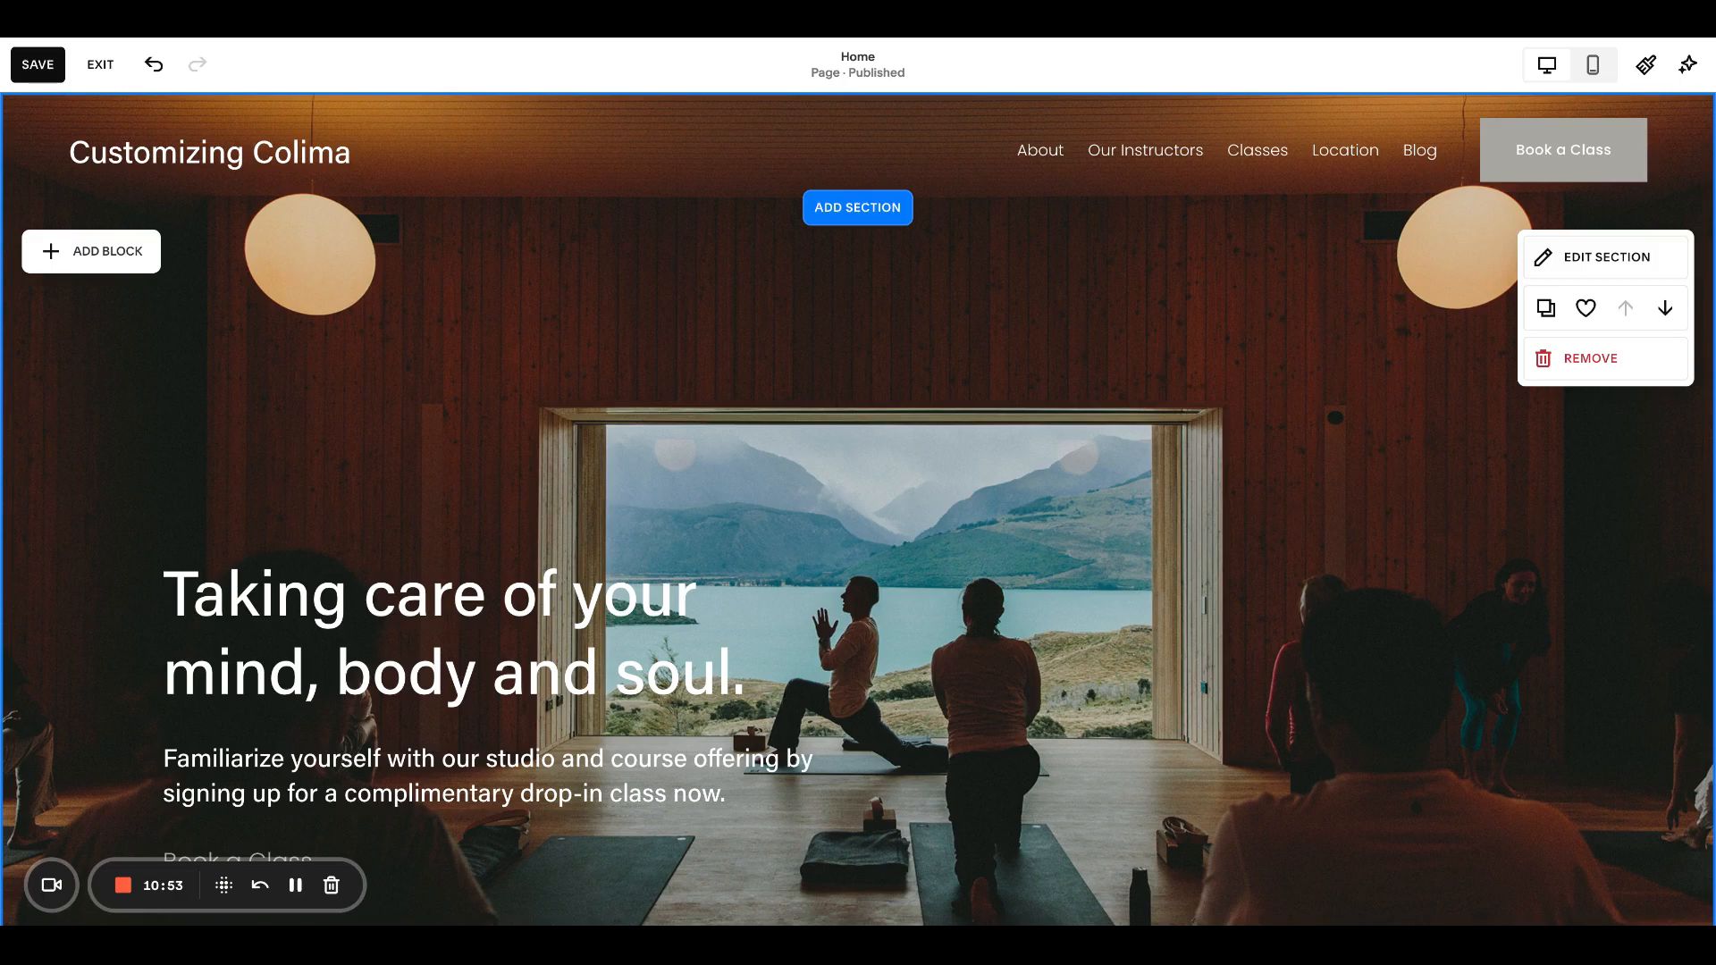
Look through the Home page sections from the hero down to the footer and back up to the hero
{"action": "scroll", "coordinate": [1073, 470], "scroll_direction": "down", "scroll_amount": 2}
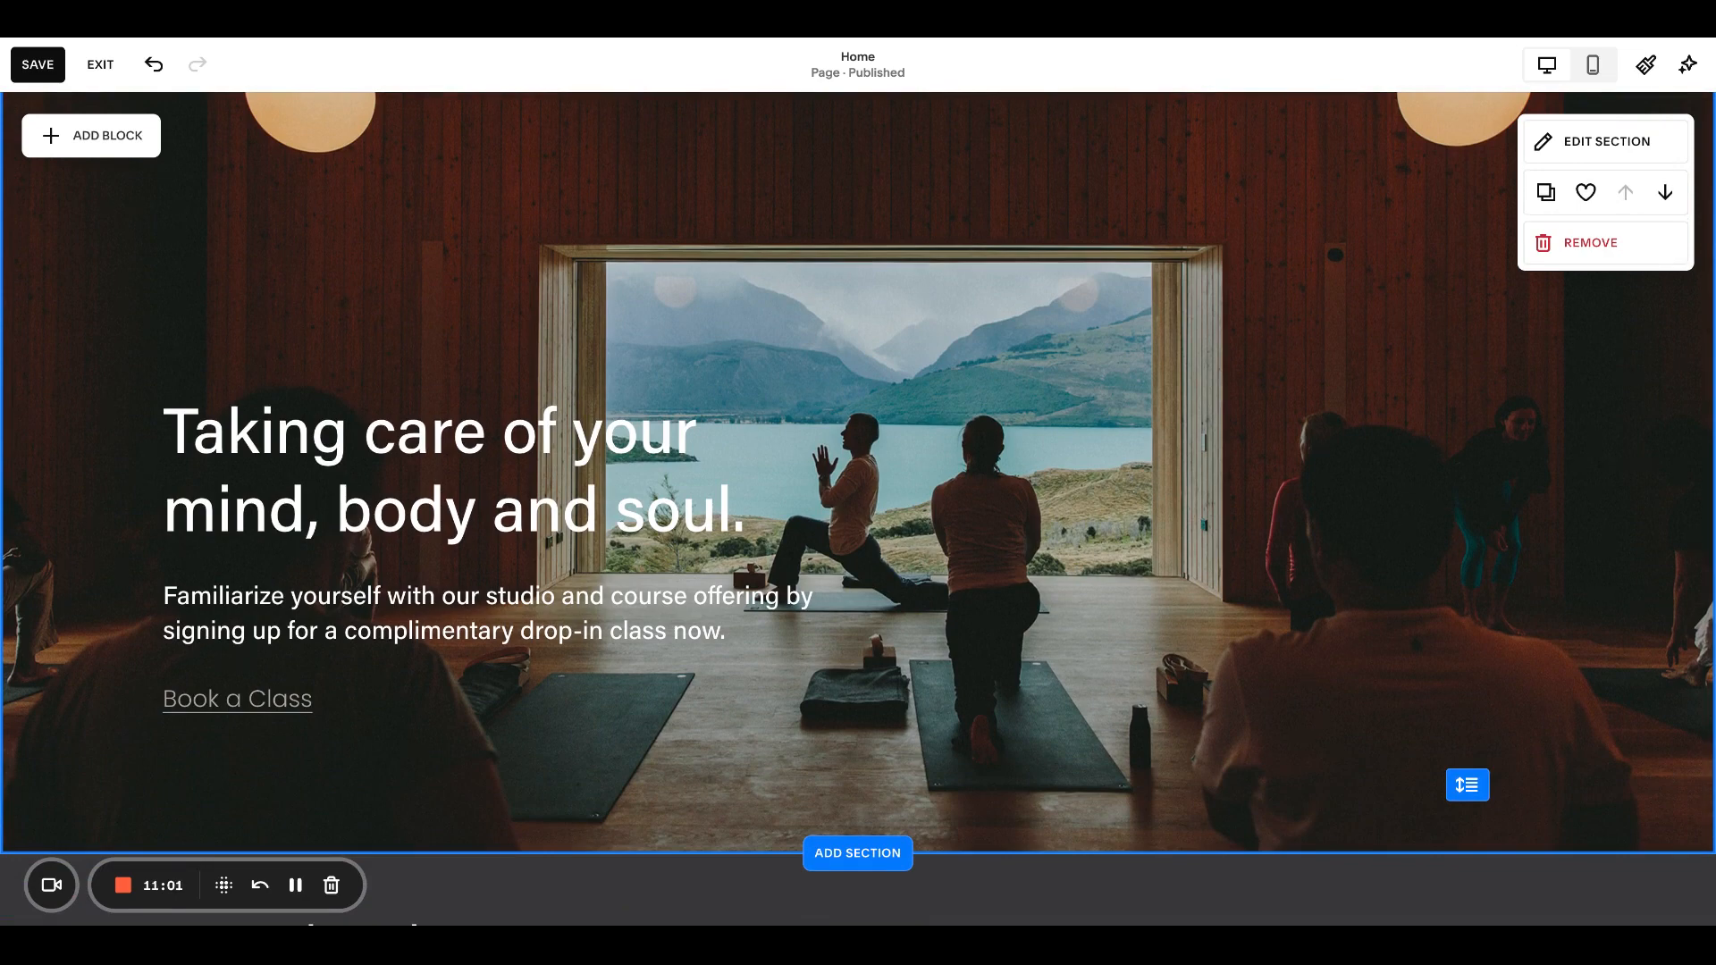
{"action": "scroll", "coordinate": [857, 509], "scroll_direction": "up", "scroll_amount": 2}
{"action": "scroll", "coordinate": [897, 450], "scroll_direction": "down", "scroll_amount": 5}
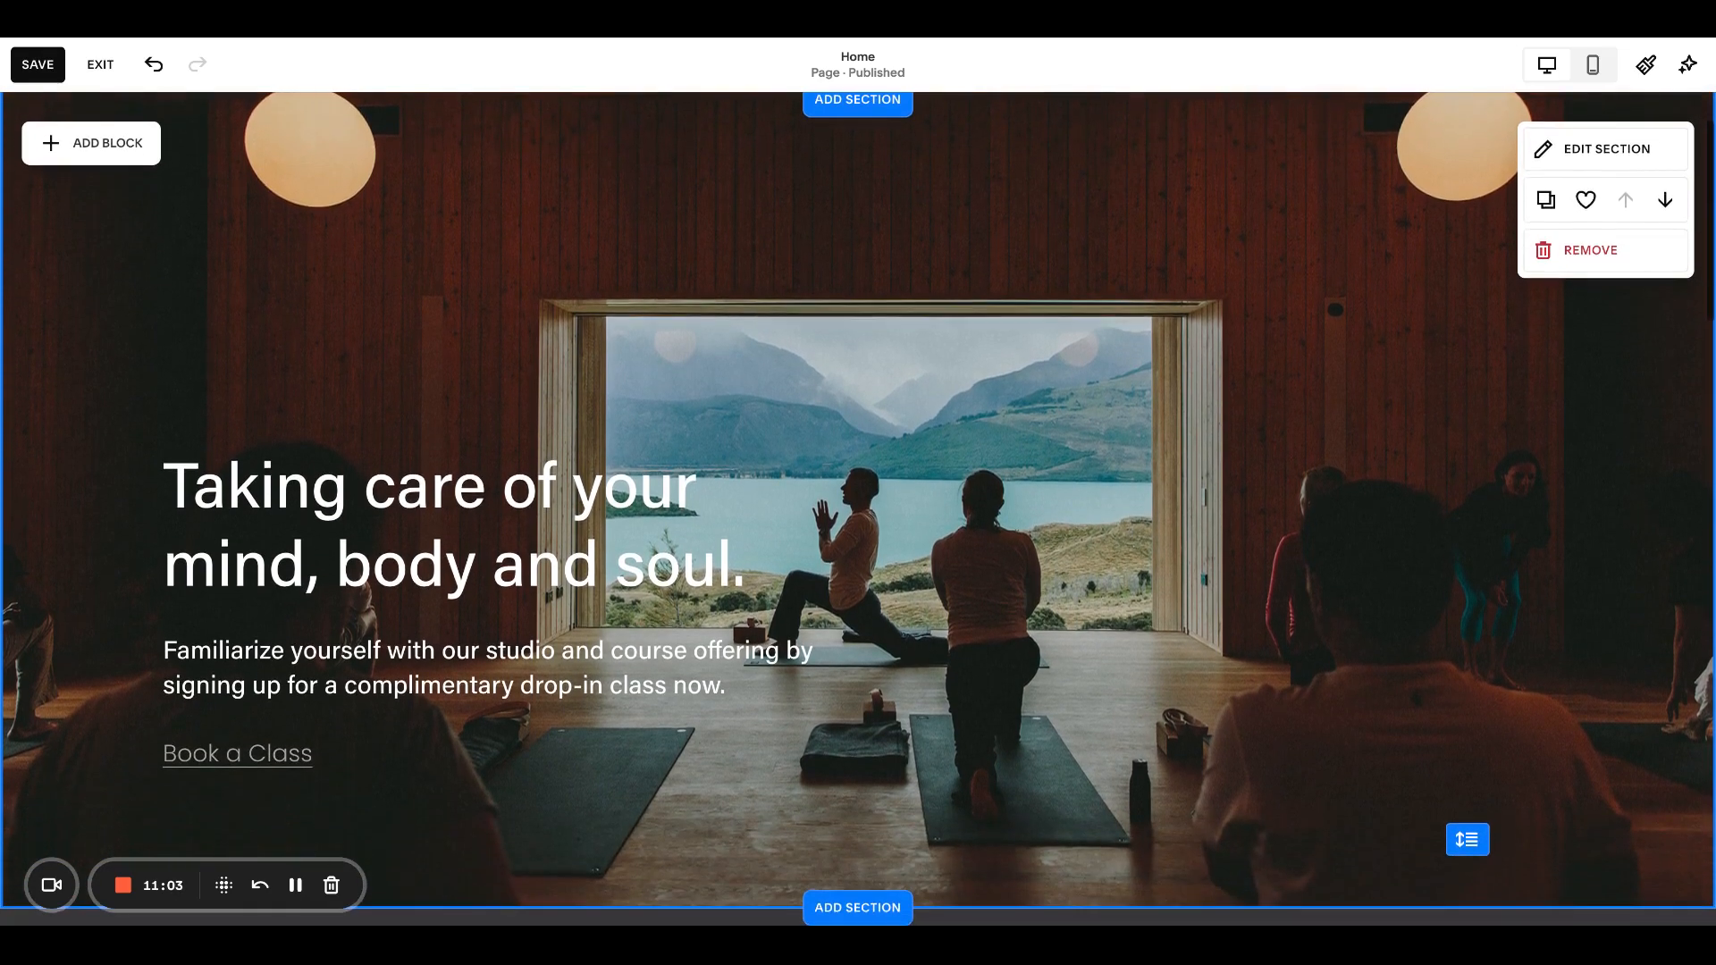
{"action": "scroll", "coordinate": [1396, 597], "scroll_direction": "down", "scroll_amount": 15}
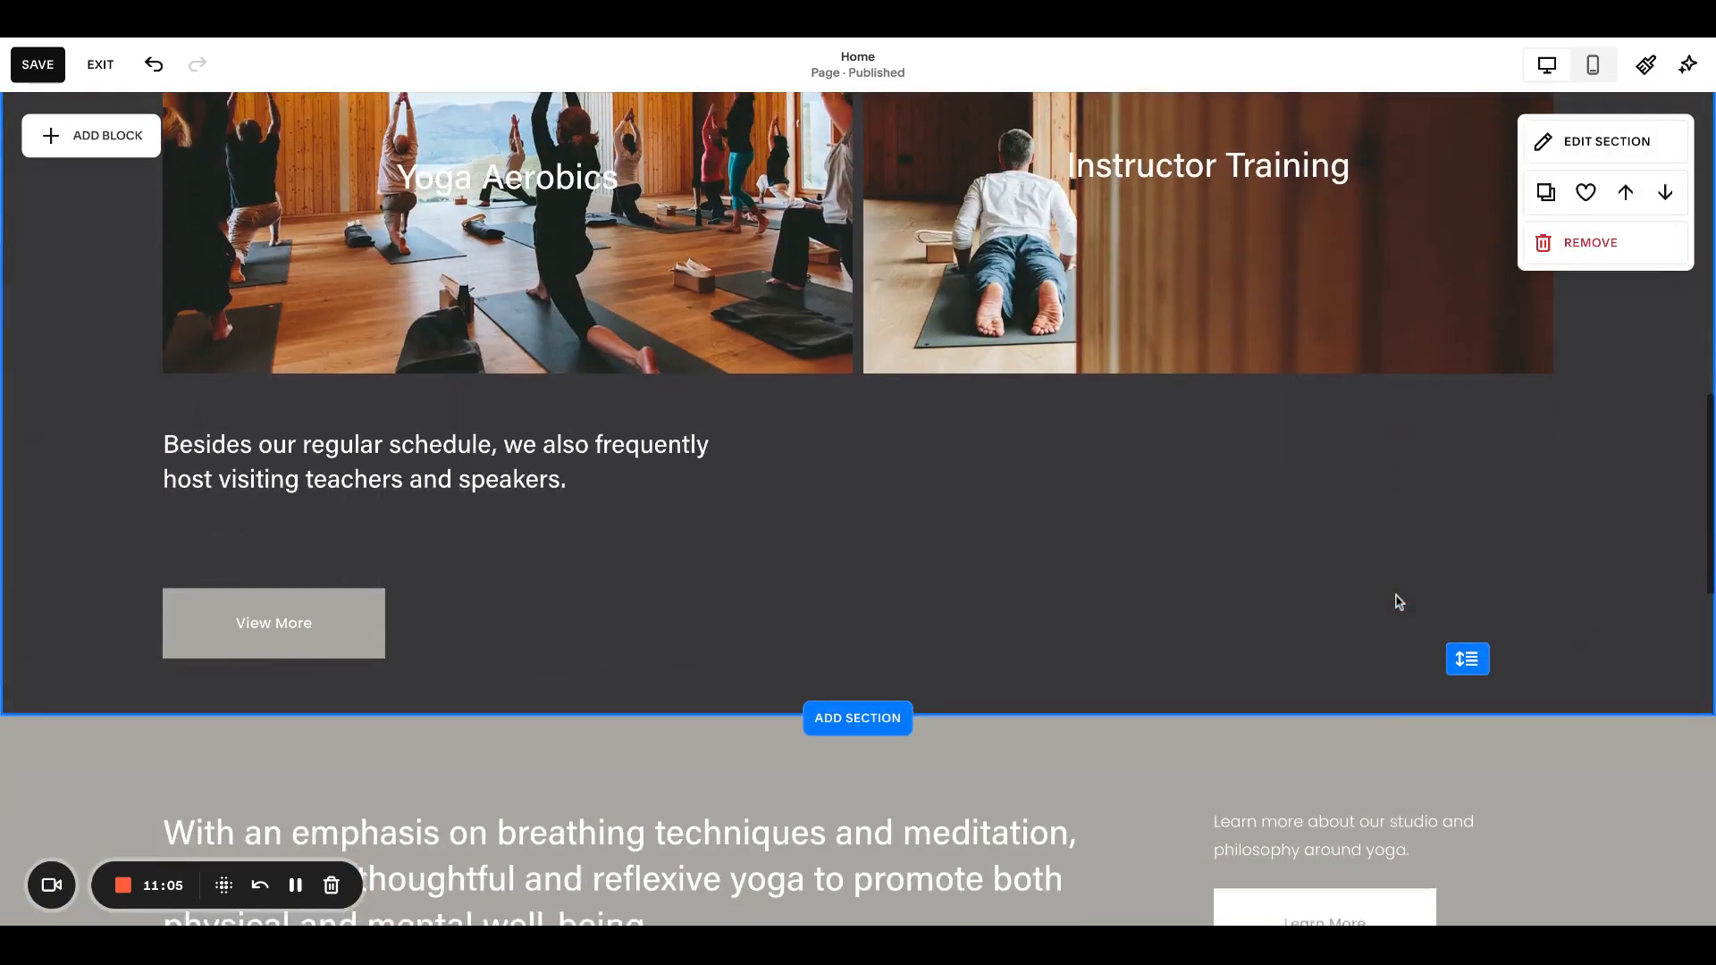
{"action": "scroll", "coordinate": [1399, 603], "scroll_direction": "down", "scroll_amount": 6}
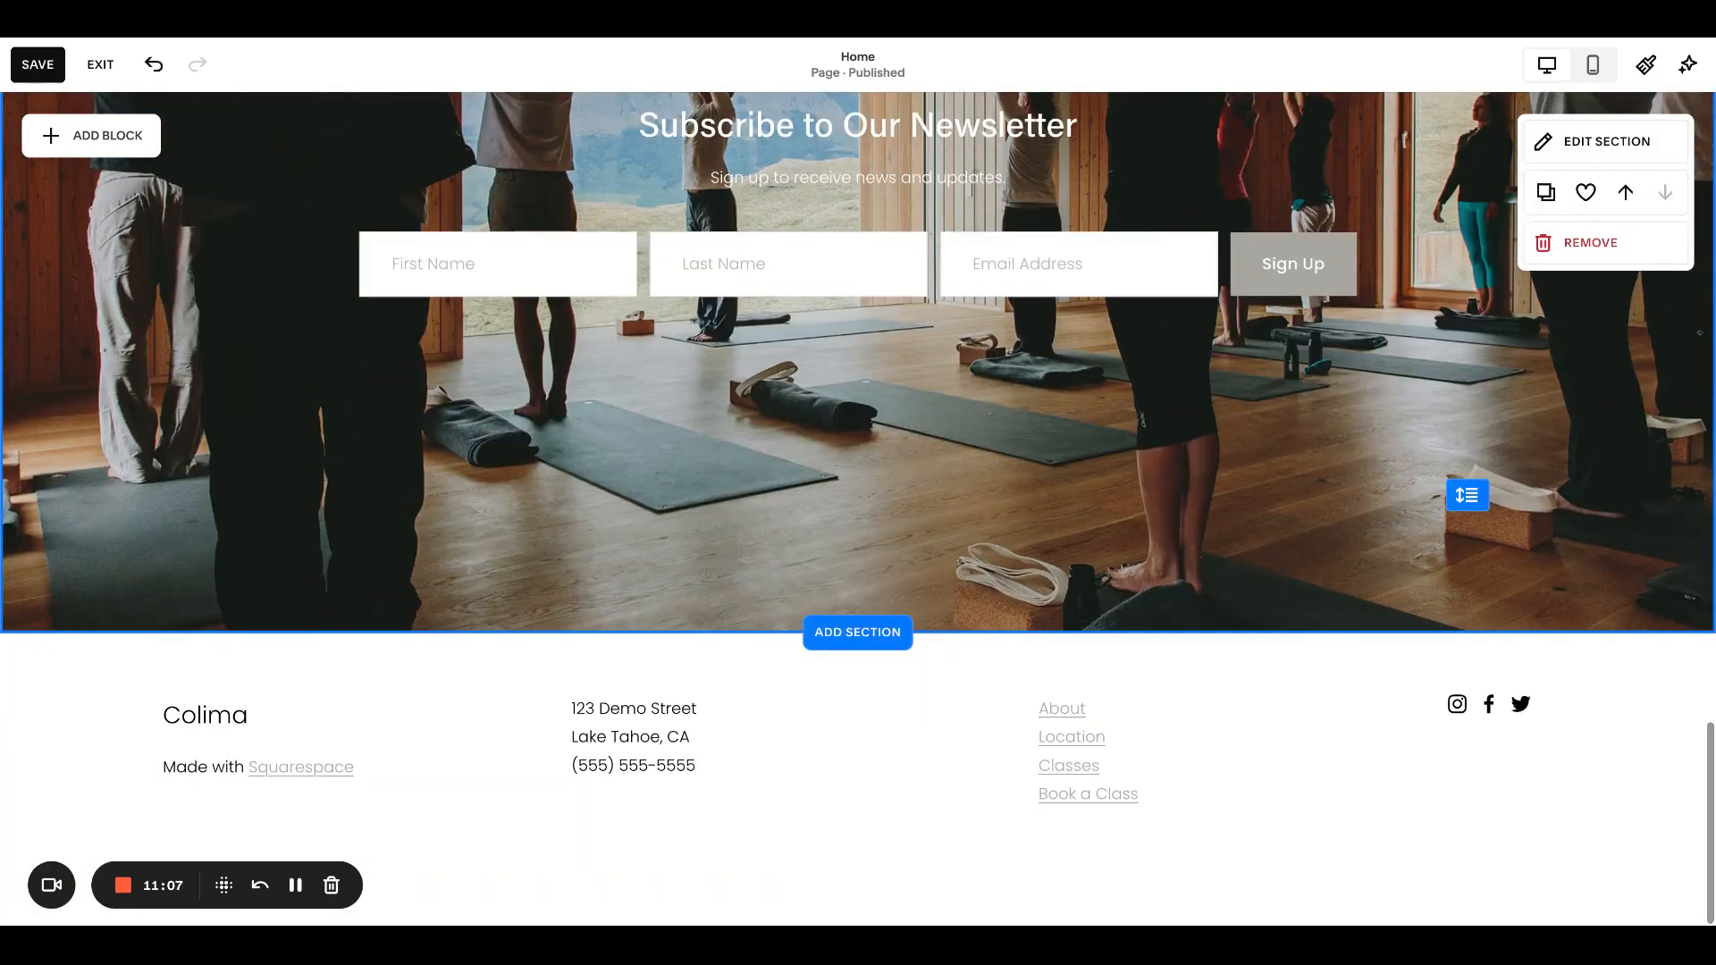
{"action": "scroll", "coordinate": [1399, 602], "scroll_direction": "up", "scroll_amount": 20}
{"action": "scroll", "coordinate": [1399, 603], "scroll_direction": "down", "scroll_amount": 2}
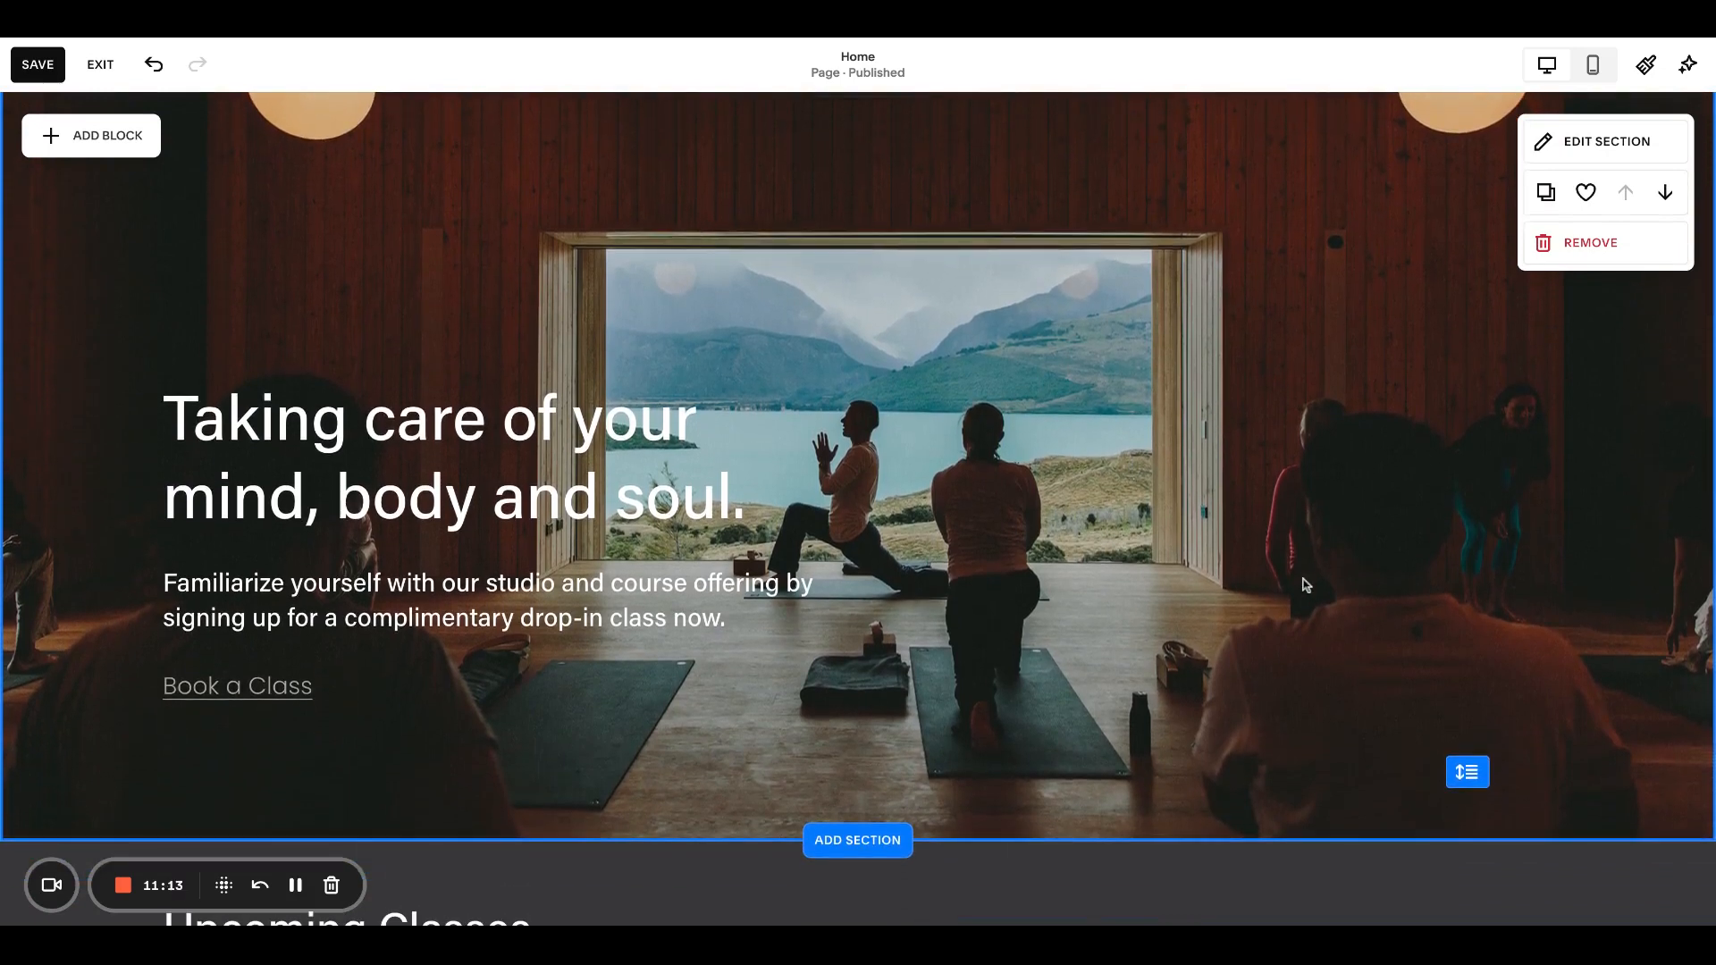
{"action": "scroll", "coordinate": [1386, 474], "scroll_direction": "up", "scroll_amount": 2}
{"action": "scroll", "coordinate": [1386, 475], "scroll_direction": "down", "scroll_amount": 3}
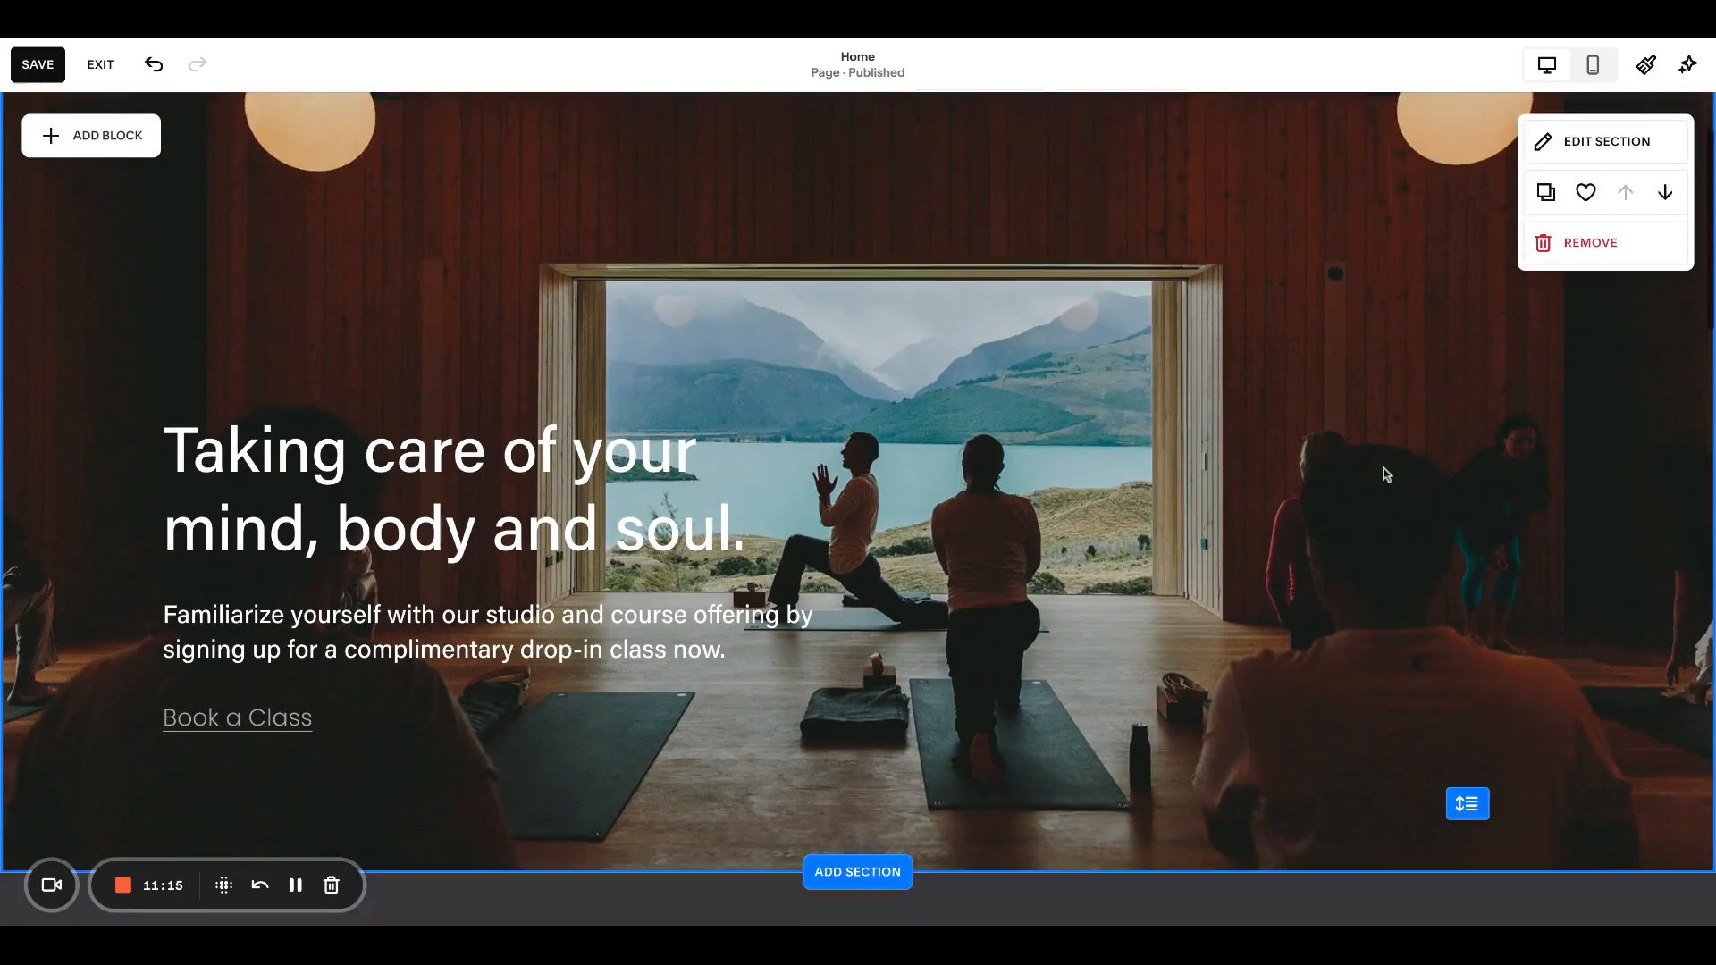
{"action": "scroll", "coordinate": [1370, 441], "scroll_direction": "up", "scroll_amount": 2}
{"action": "scroll", "coordinate": [1533, 183], "scroll_direction": "down", "scroll_amount": 3}
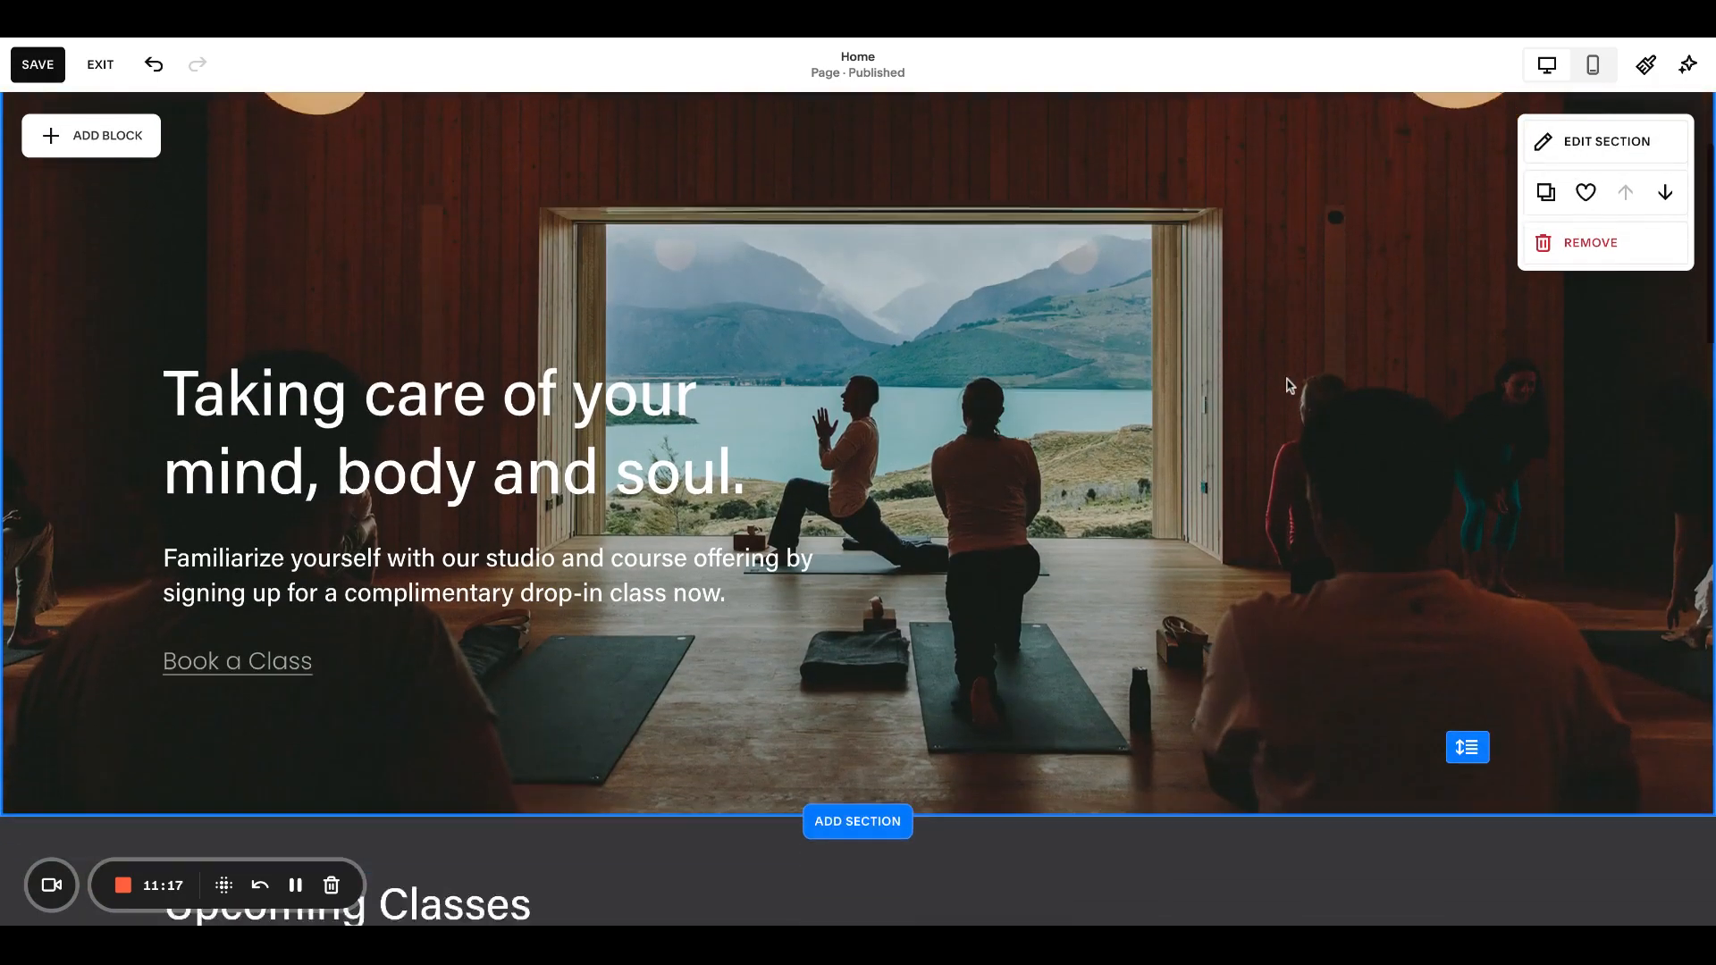
Dismiss the section dividers introduction and turn on the Divider in the hero section's format settings
{"action": "left_click", "coordinate": [1562, 140]}
{"action": "scroll", "coordinate": [1536, 367], "scroll_direction": "down", "scroll_amount": 3}
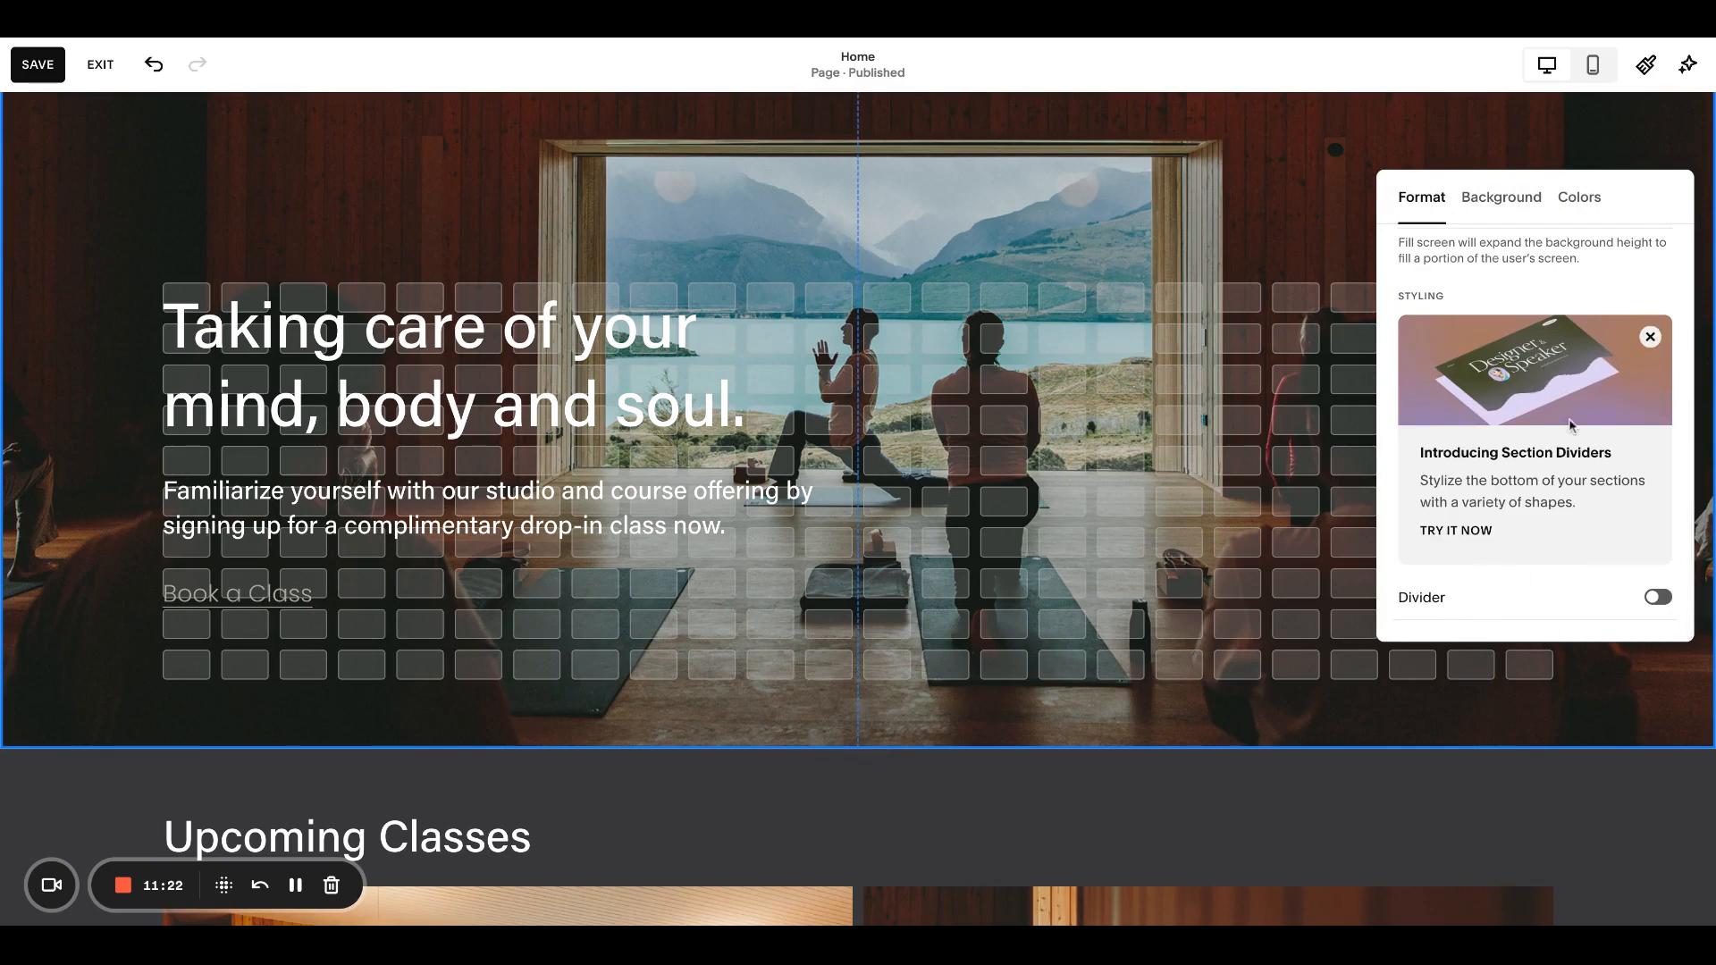
{"action": "left_click", "coordinate": [1649, 337]}
{"action": "left_click", "coordinate": [1656, 608]}
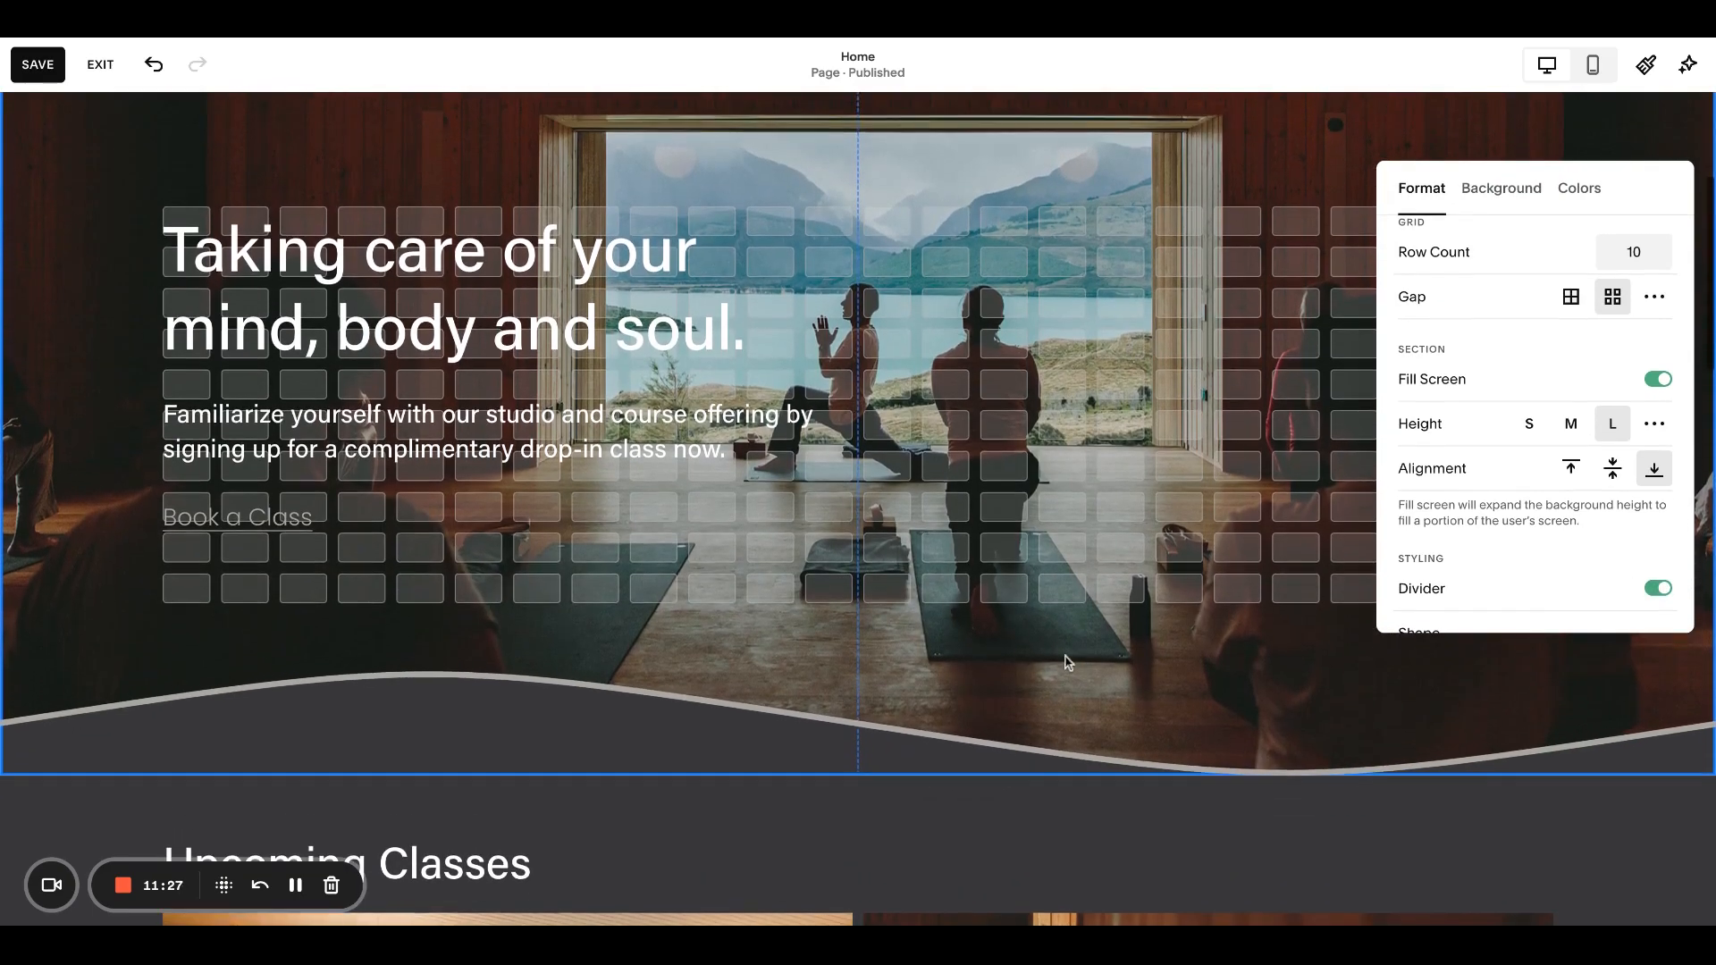
Try the hero section's divider without a stroke and restore its solid stroke
{"action": "scroll", "coordinate": [1519, 420], "scroll_direction": "down", "scroll_amount": 3}
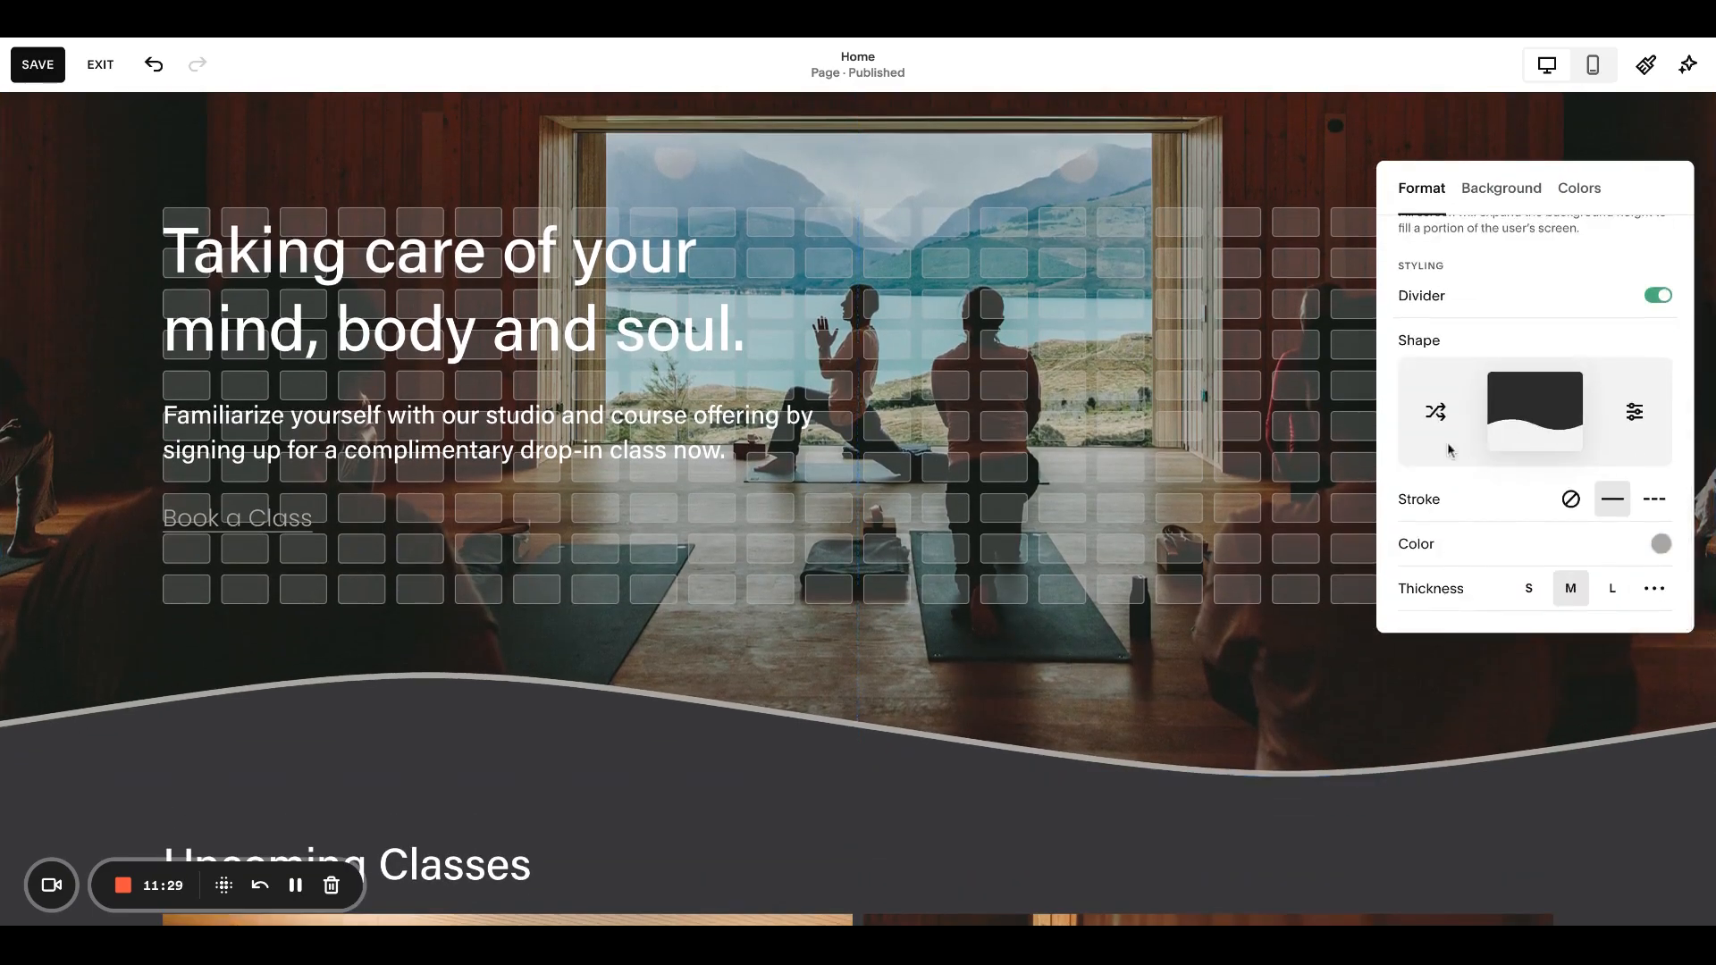
{"action": "left_click", "coordinate": [1569, 498]}
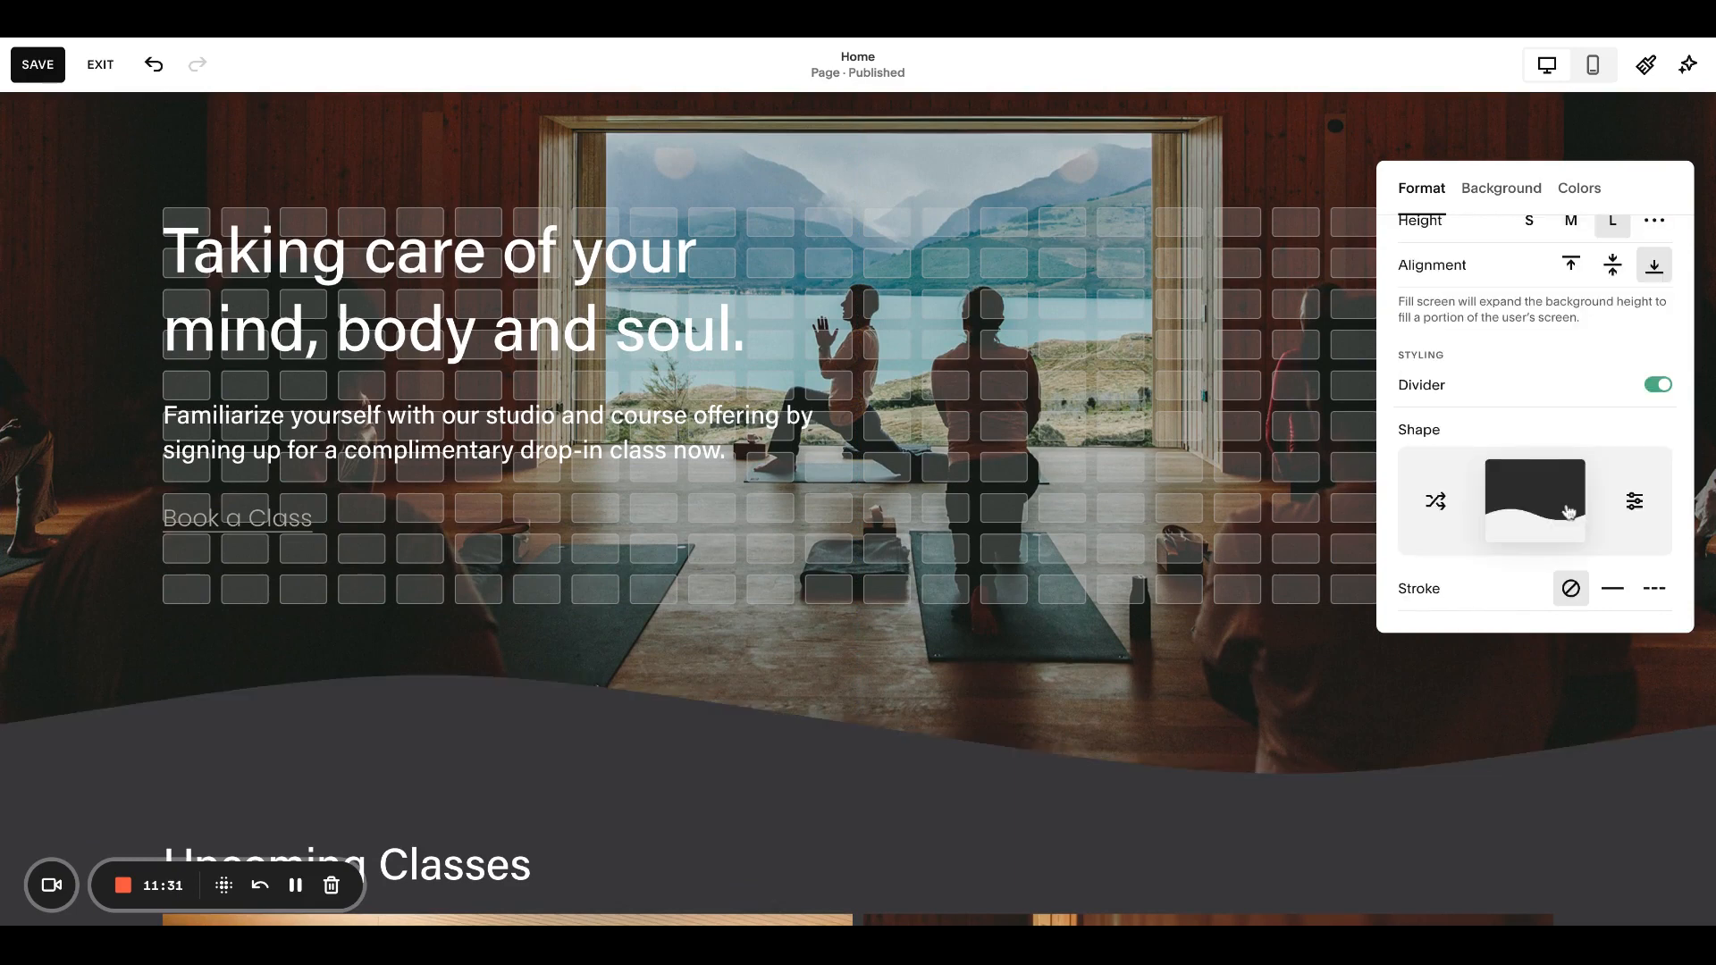
{"action": "left_click", "coordinate": [1613, 587]}
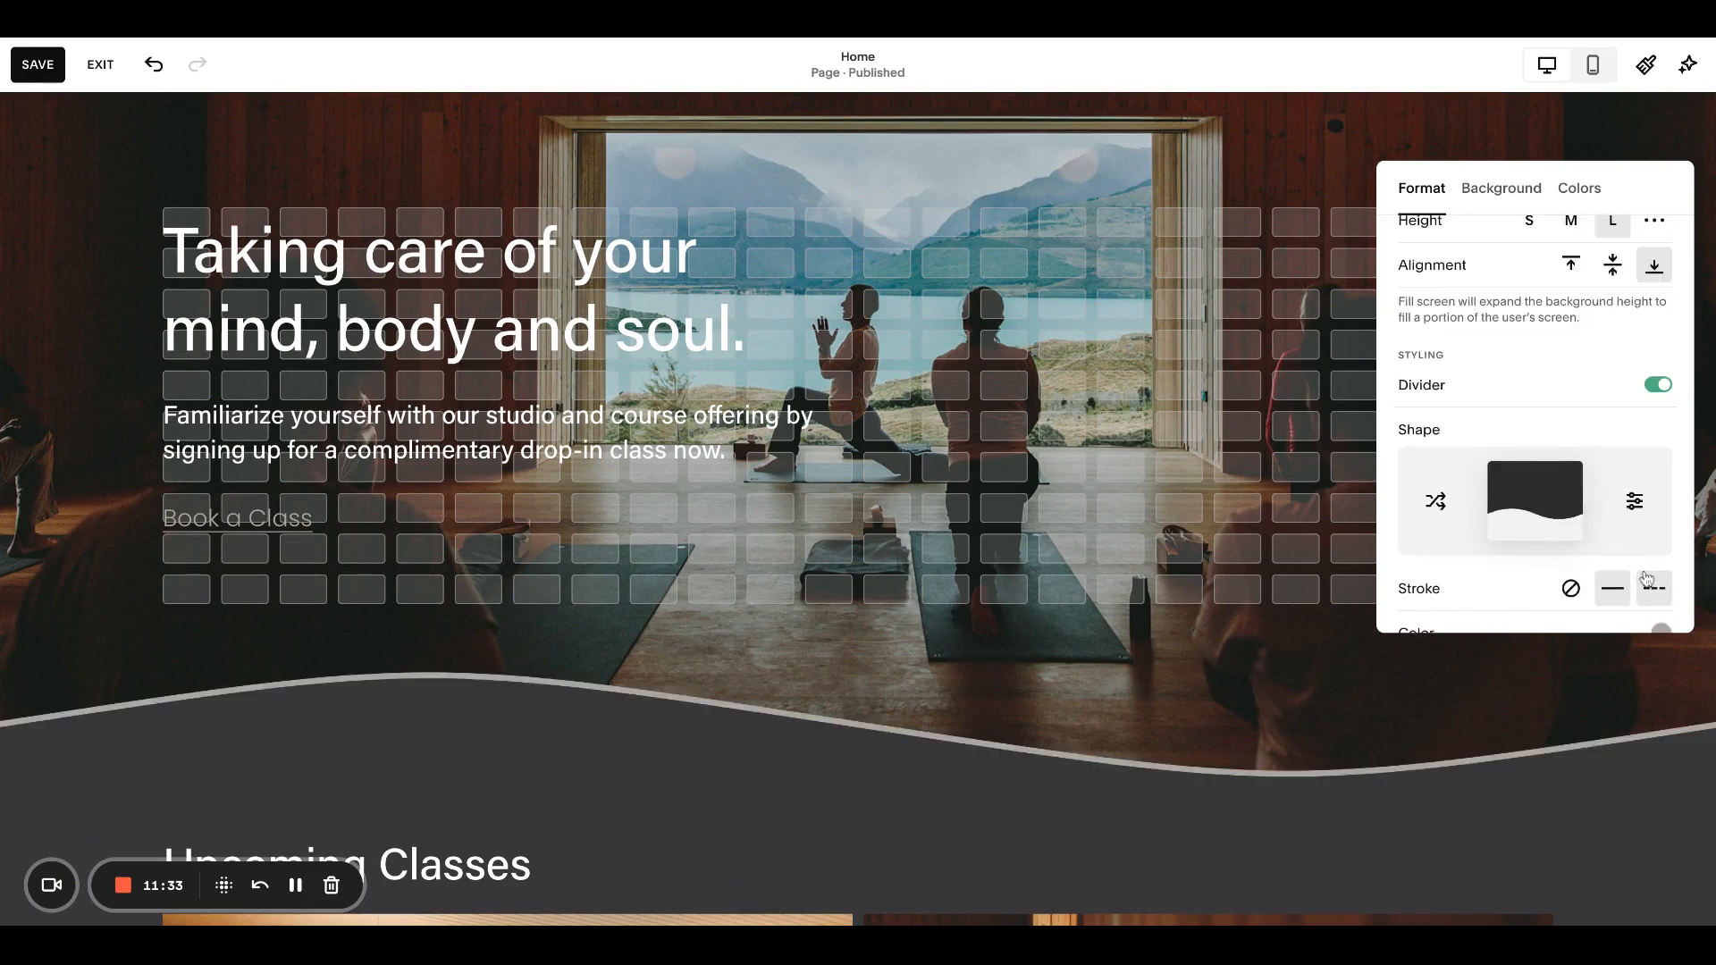
{"action": "scroll", "coordinate": [1653, 572], "scroll_direction": "down", "scroll_amount": 2}
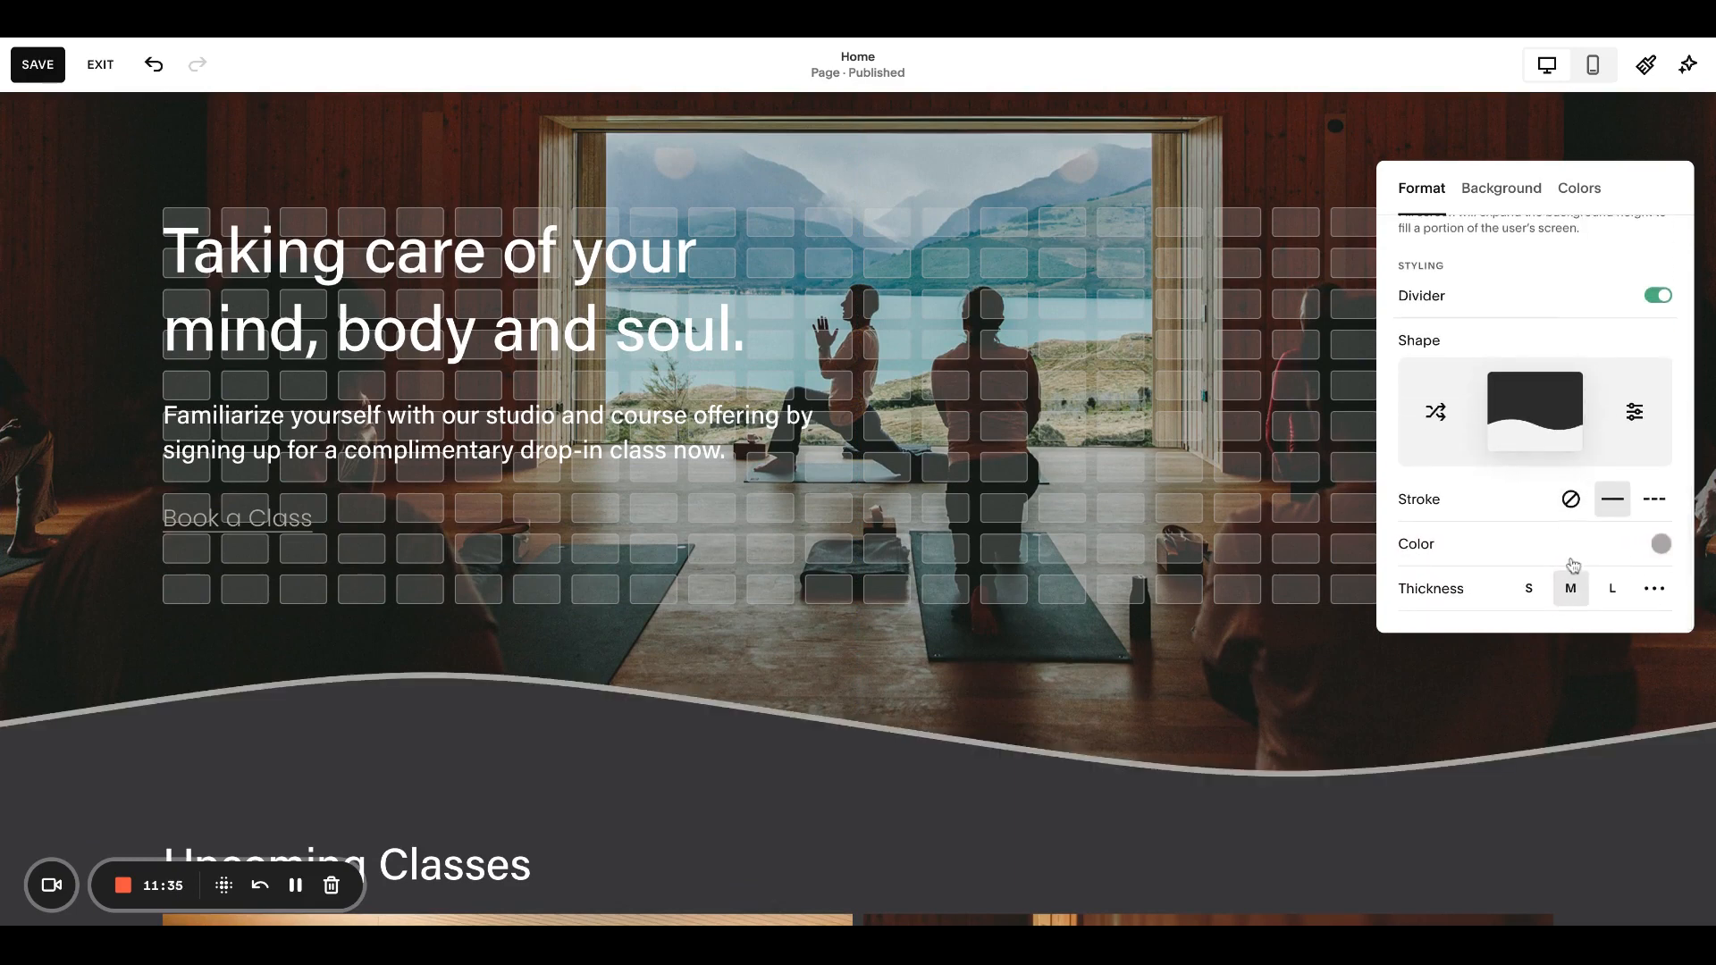
Shuffle the hero divider's shape through several random variations to get a scalloped edge
{"action": "left_click", "coordinate": [1434, 413]}
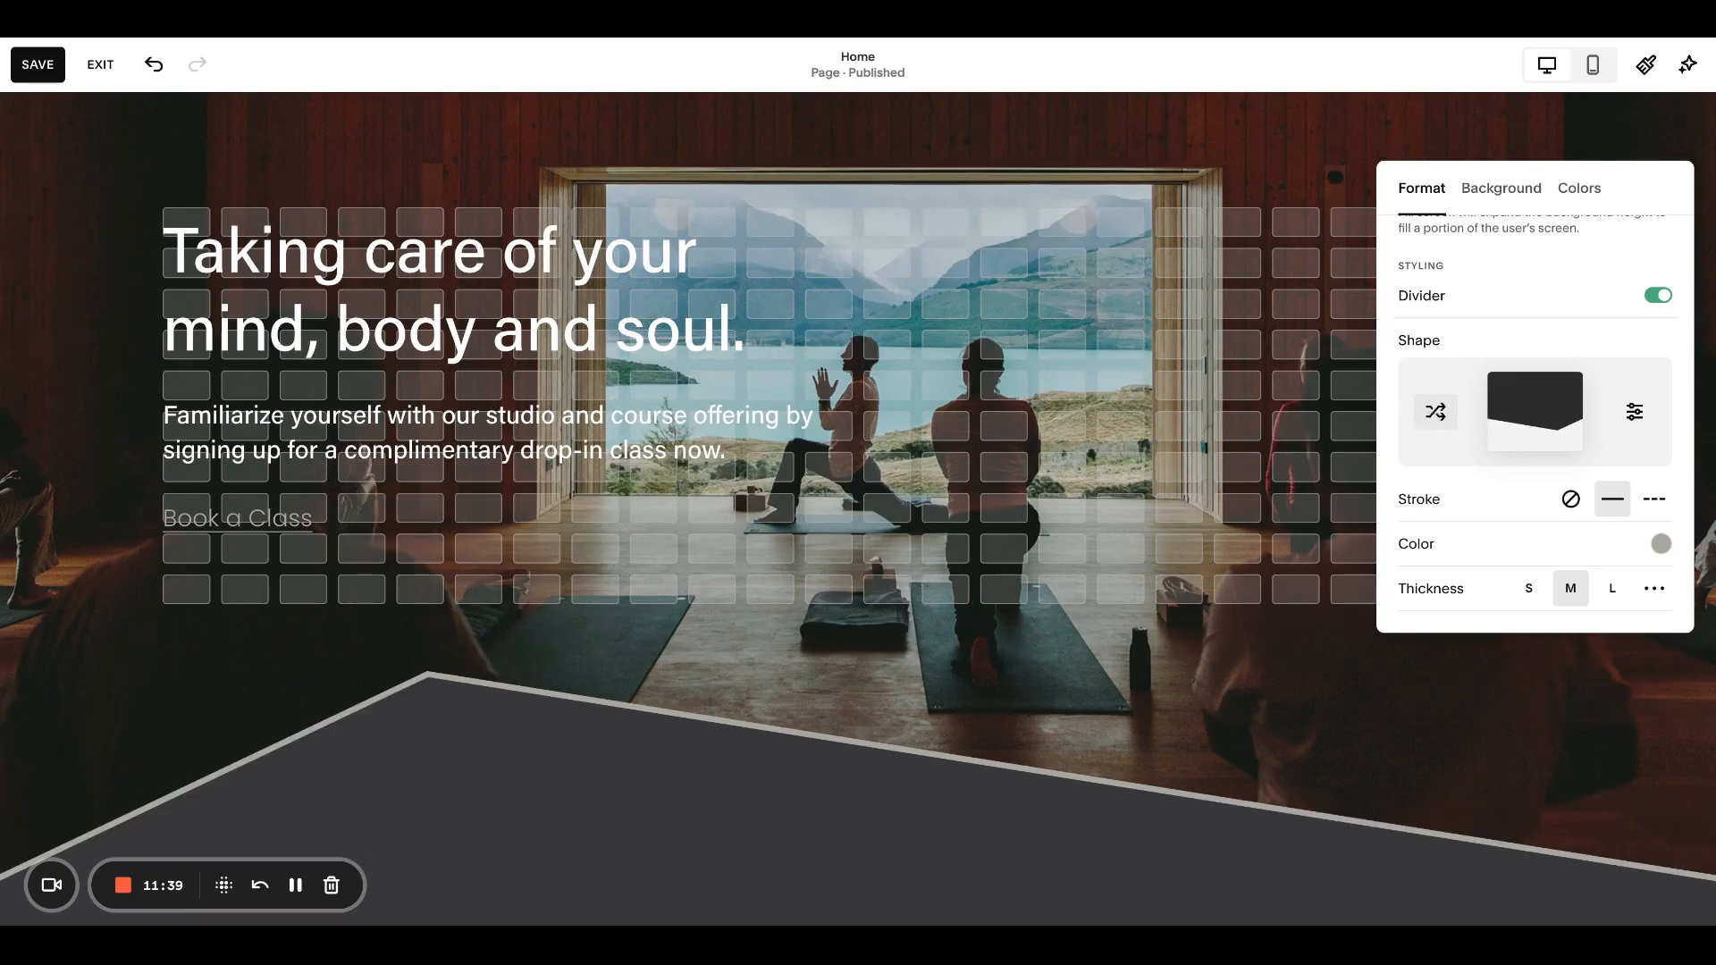
{"action": "left_click", "coordinate": [1434, 412]}
{"action": "left_click", "coordinate": [1434, 412]}
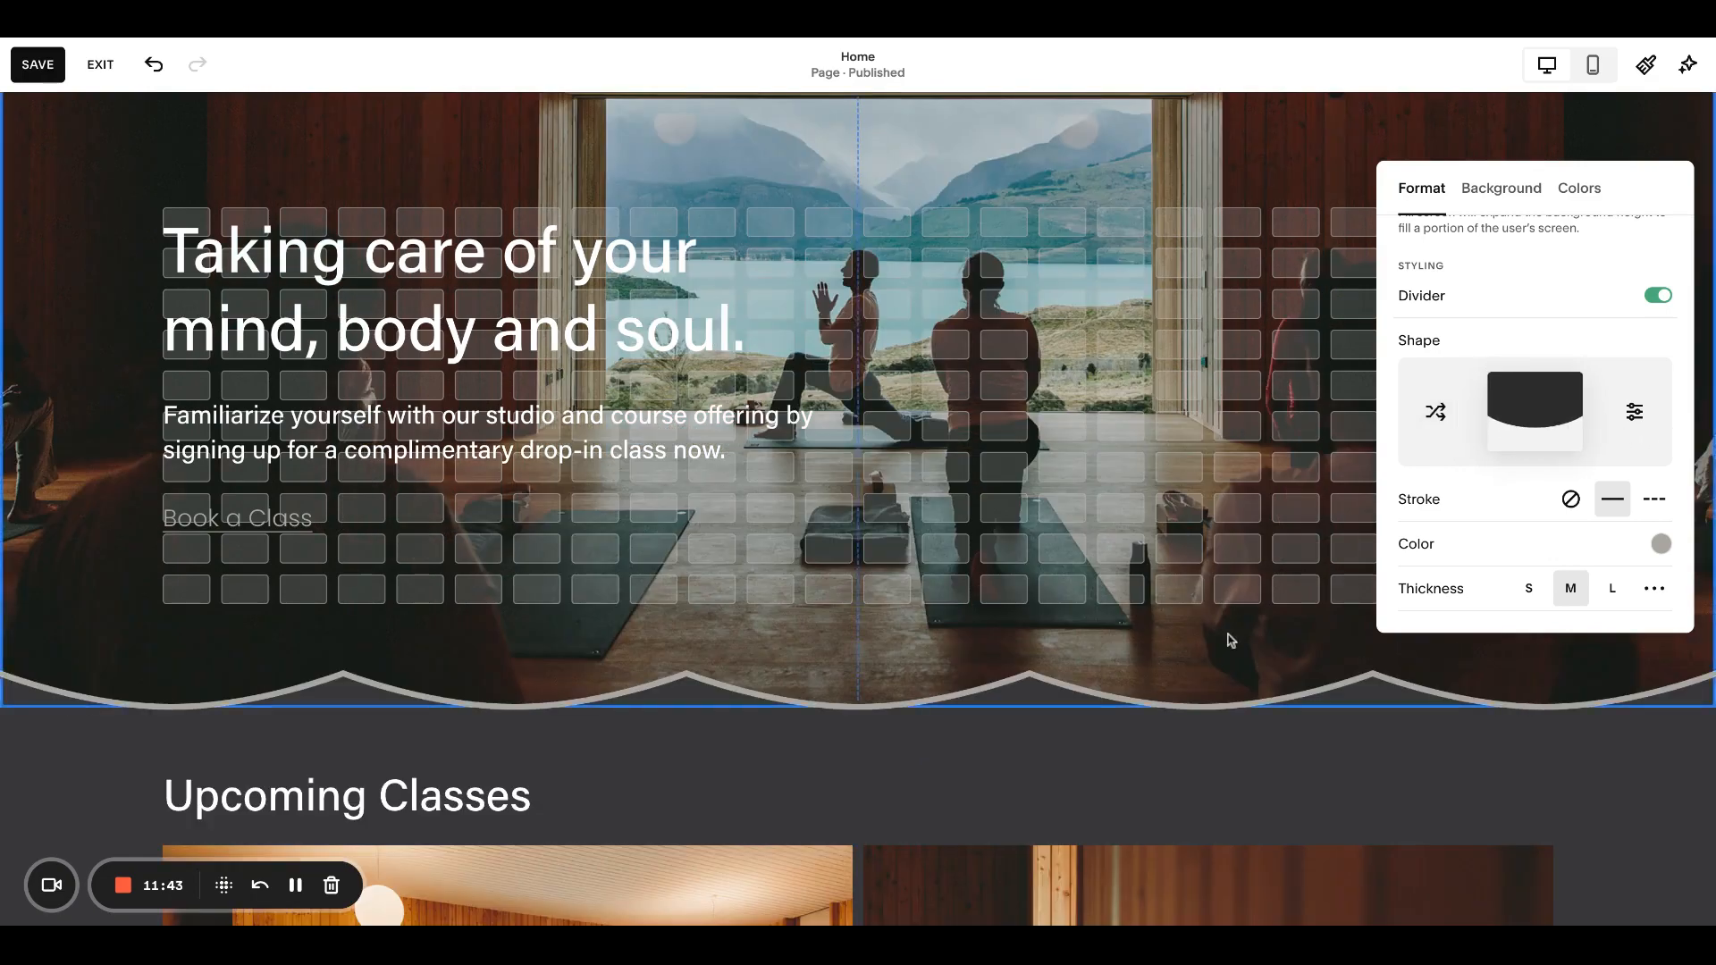
Review the divider's shape options, try the flat shape, and undo that change
{"action": "scroll", "coordinate": [1230, 640], "scroll_direction": "up", "scroll_amount": 1}
{"action": "left_click", "coordinate": [1636, 414]}
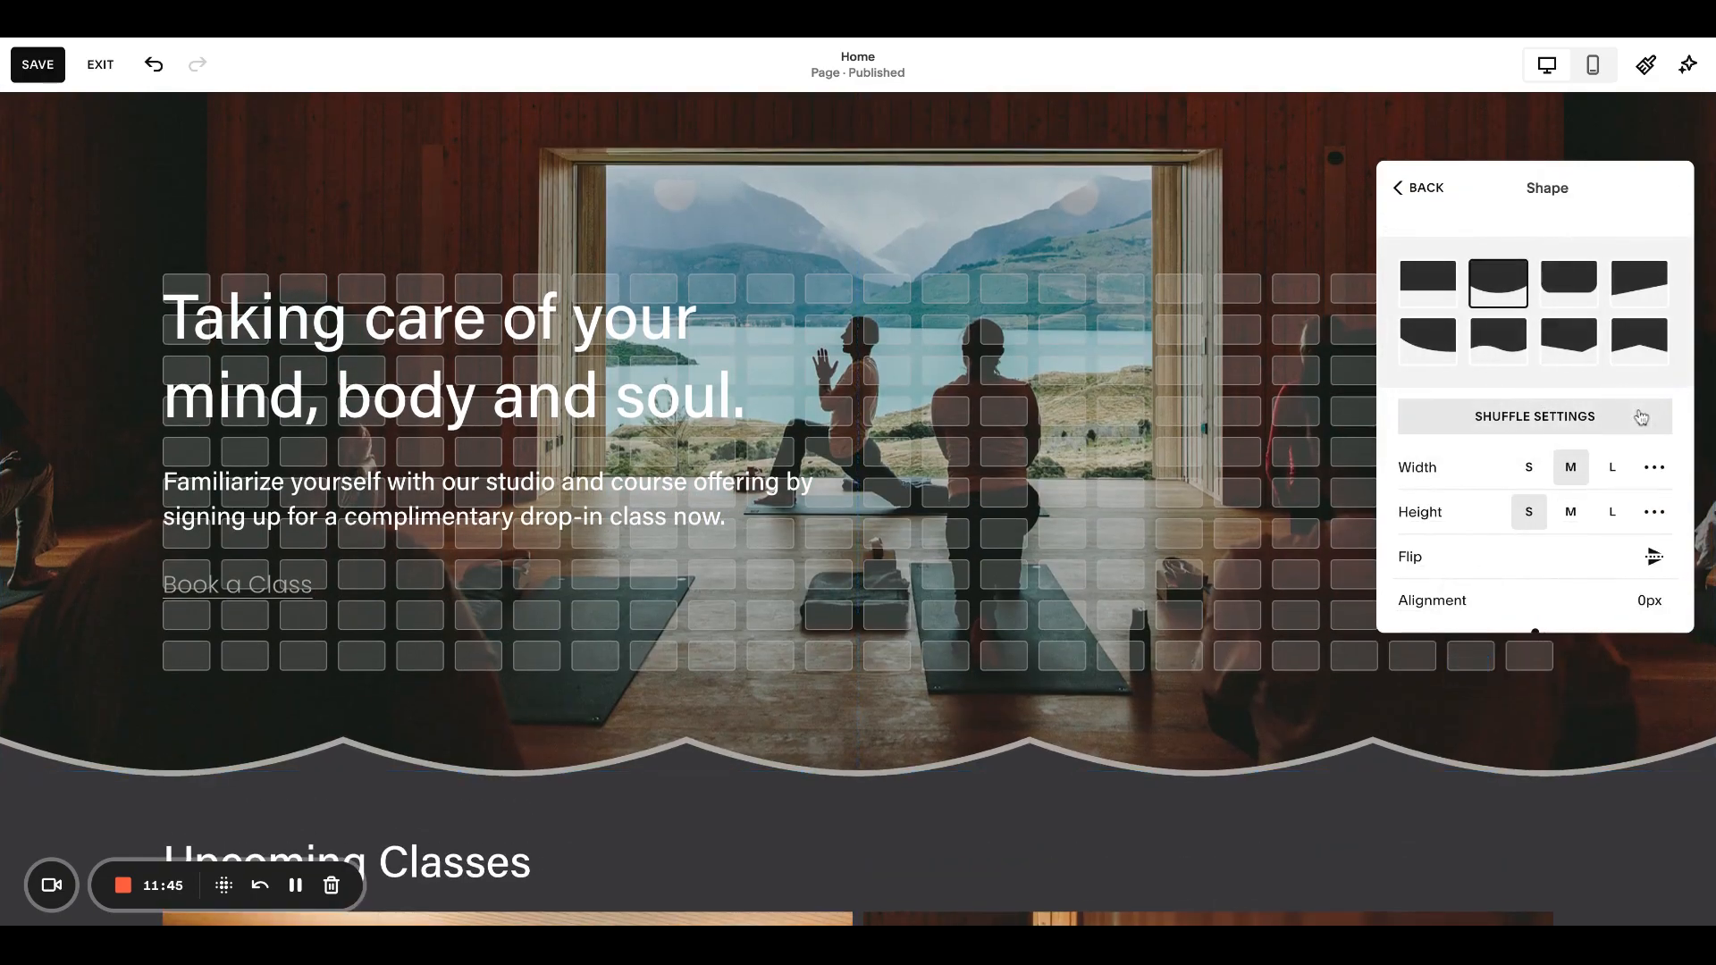
{"action": "scroll", "coordinate": [1595, 473], "scroll_direction": "down", "scroll_amount": 1}
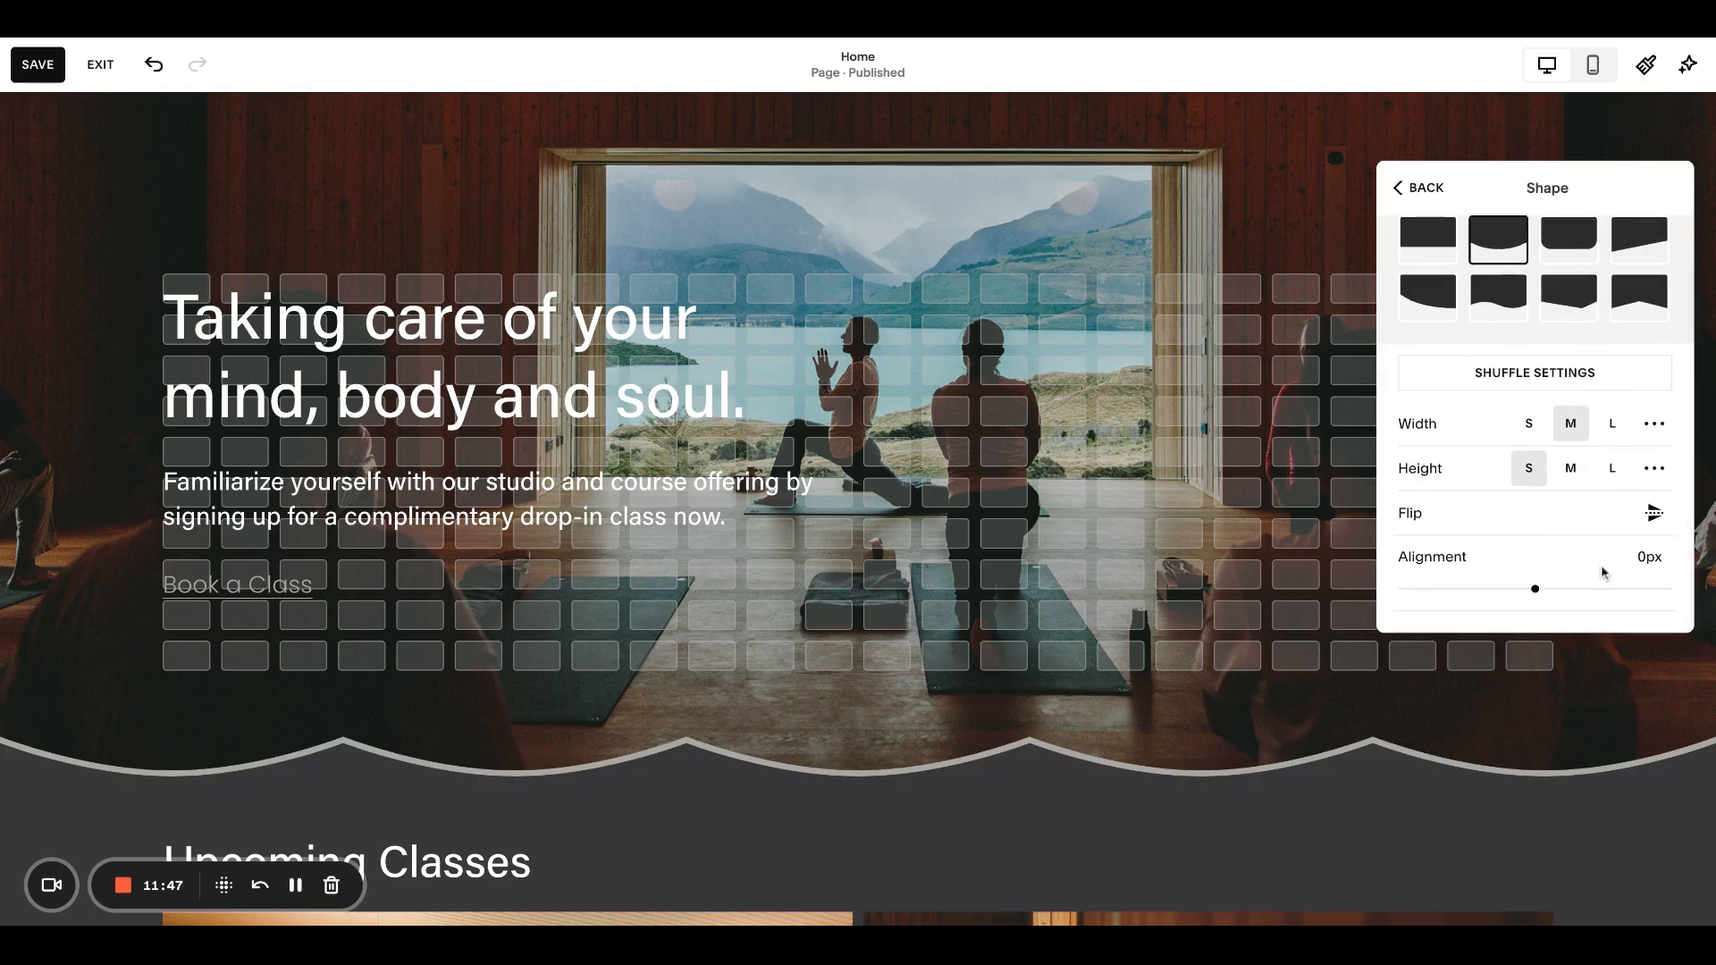
{"action": "scroll", "coordinate": [1608, 527], "scroll_direction": "up", "scroll_amount": 1}
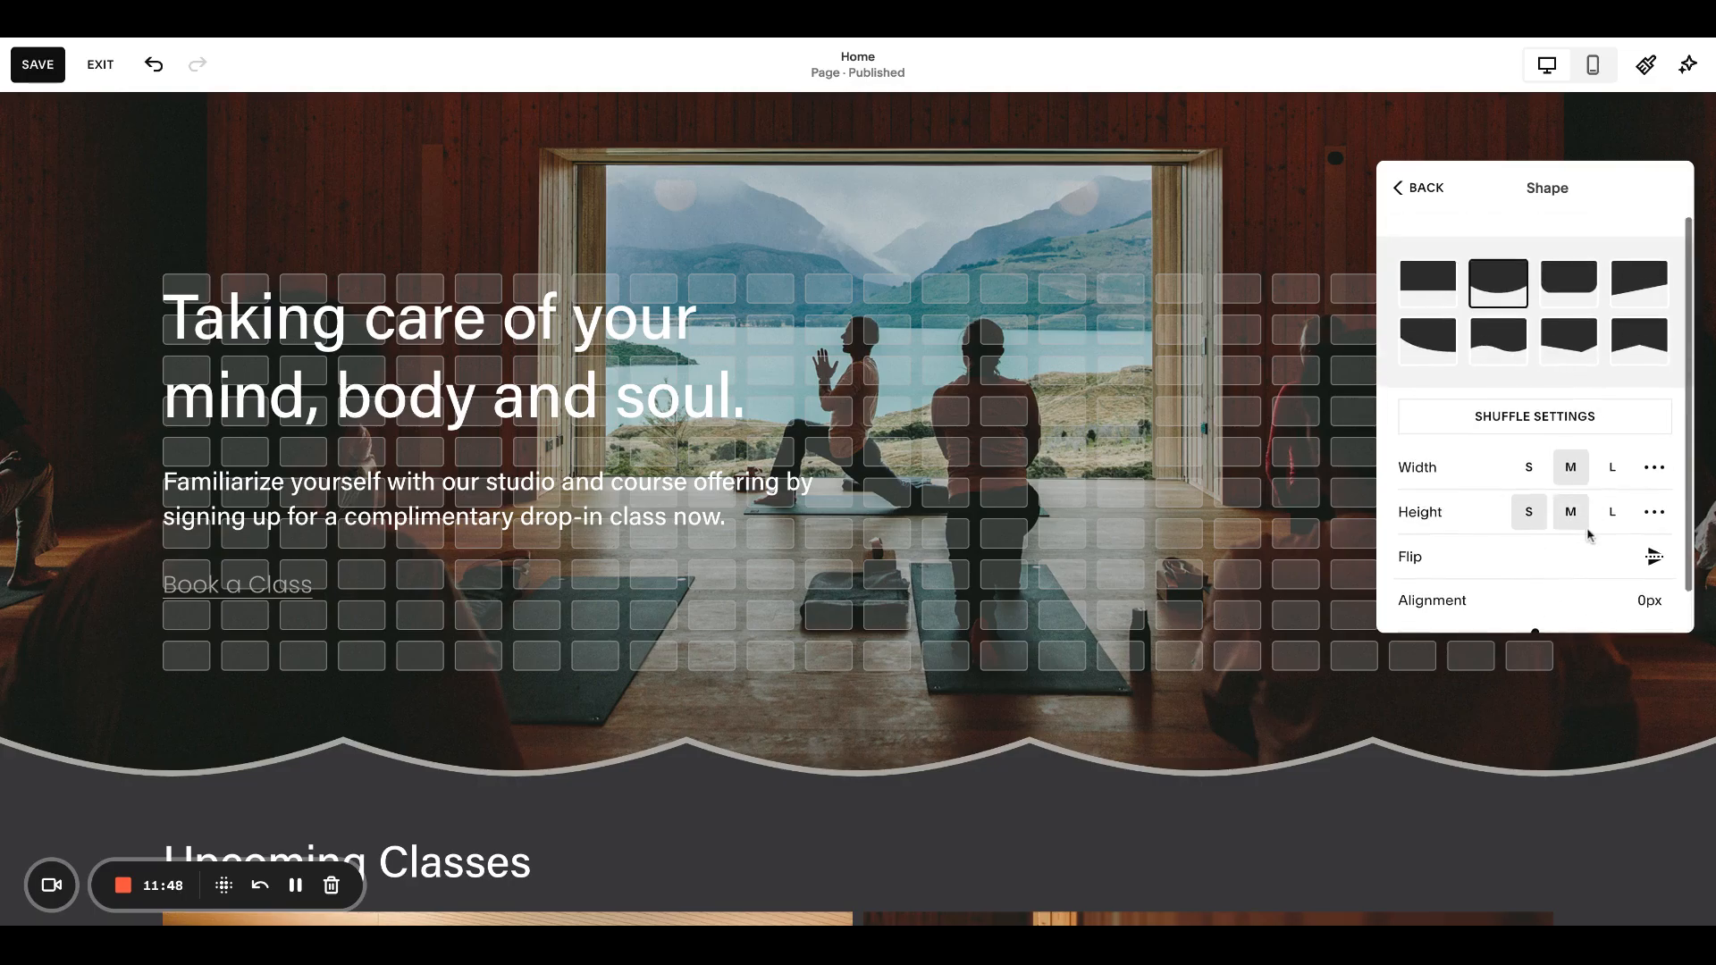
{"action": "left_click", "coordinate": [1442, 289]}
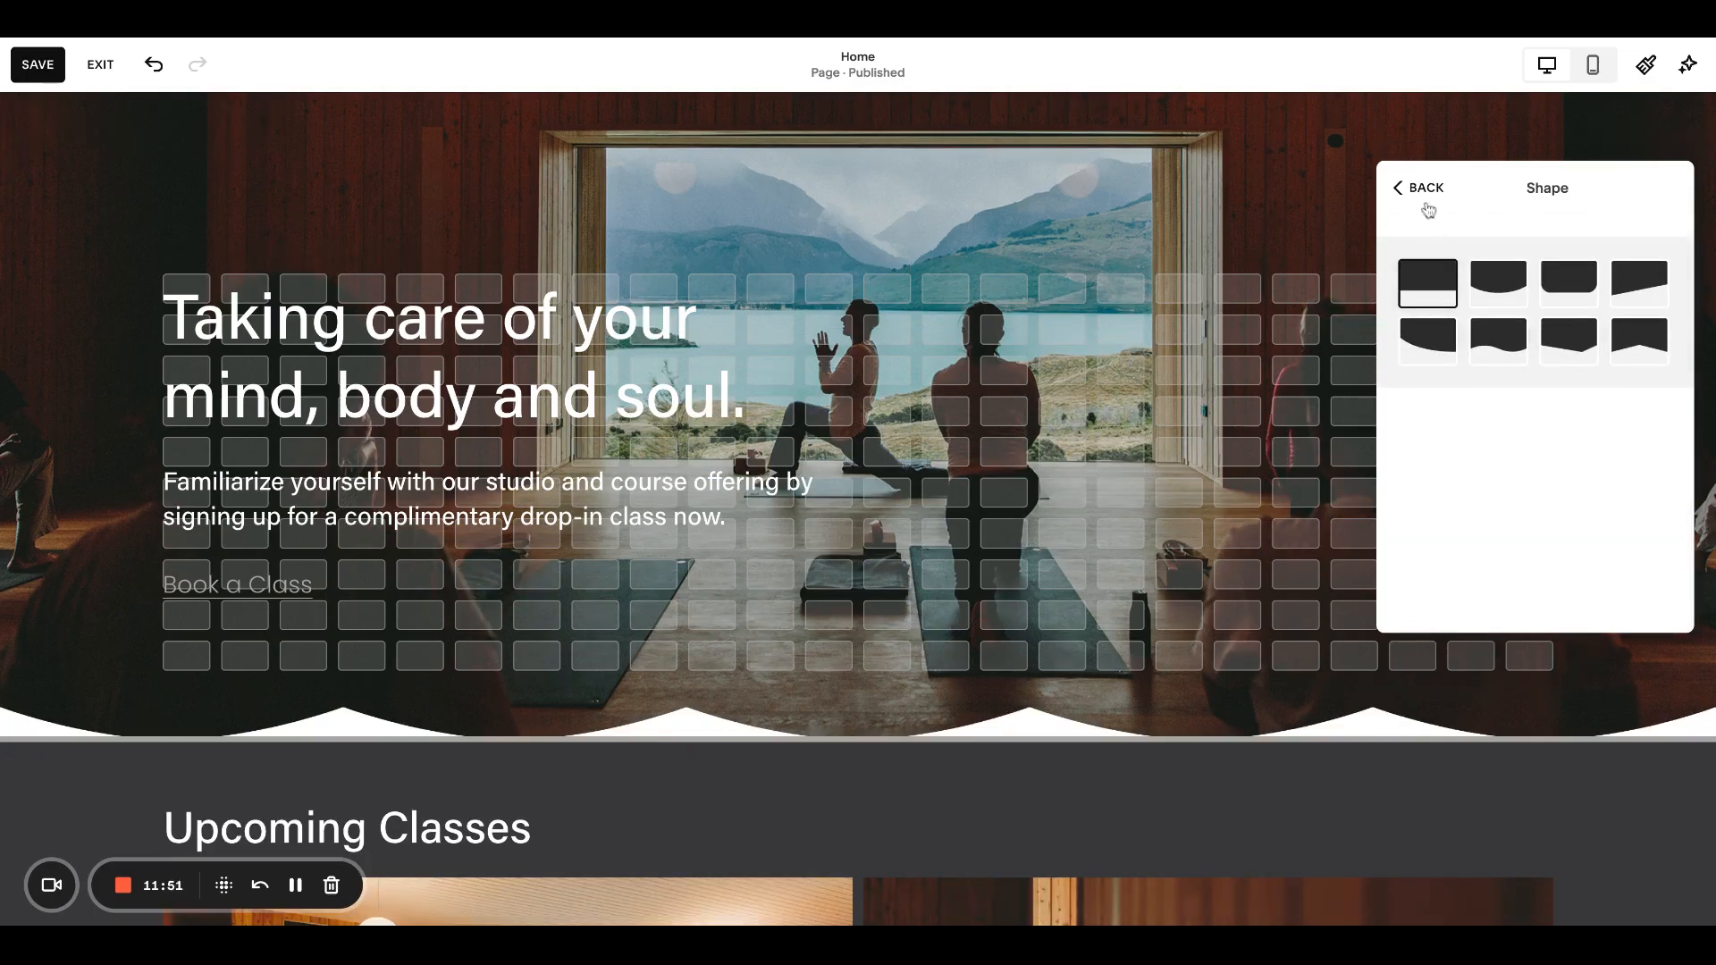
{"action": "left_click", "coordinate": [1427, 205]}
{"action": "left_click", "coordinate": [157, 70]}
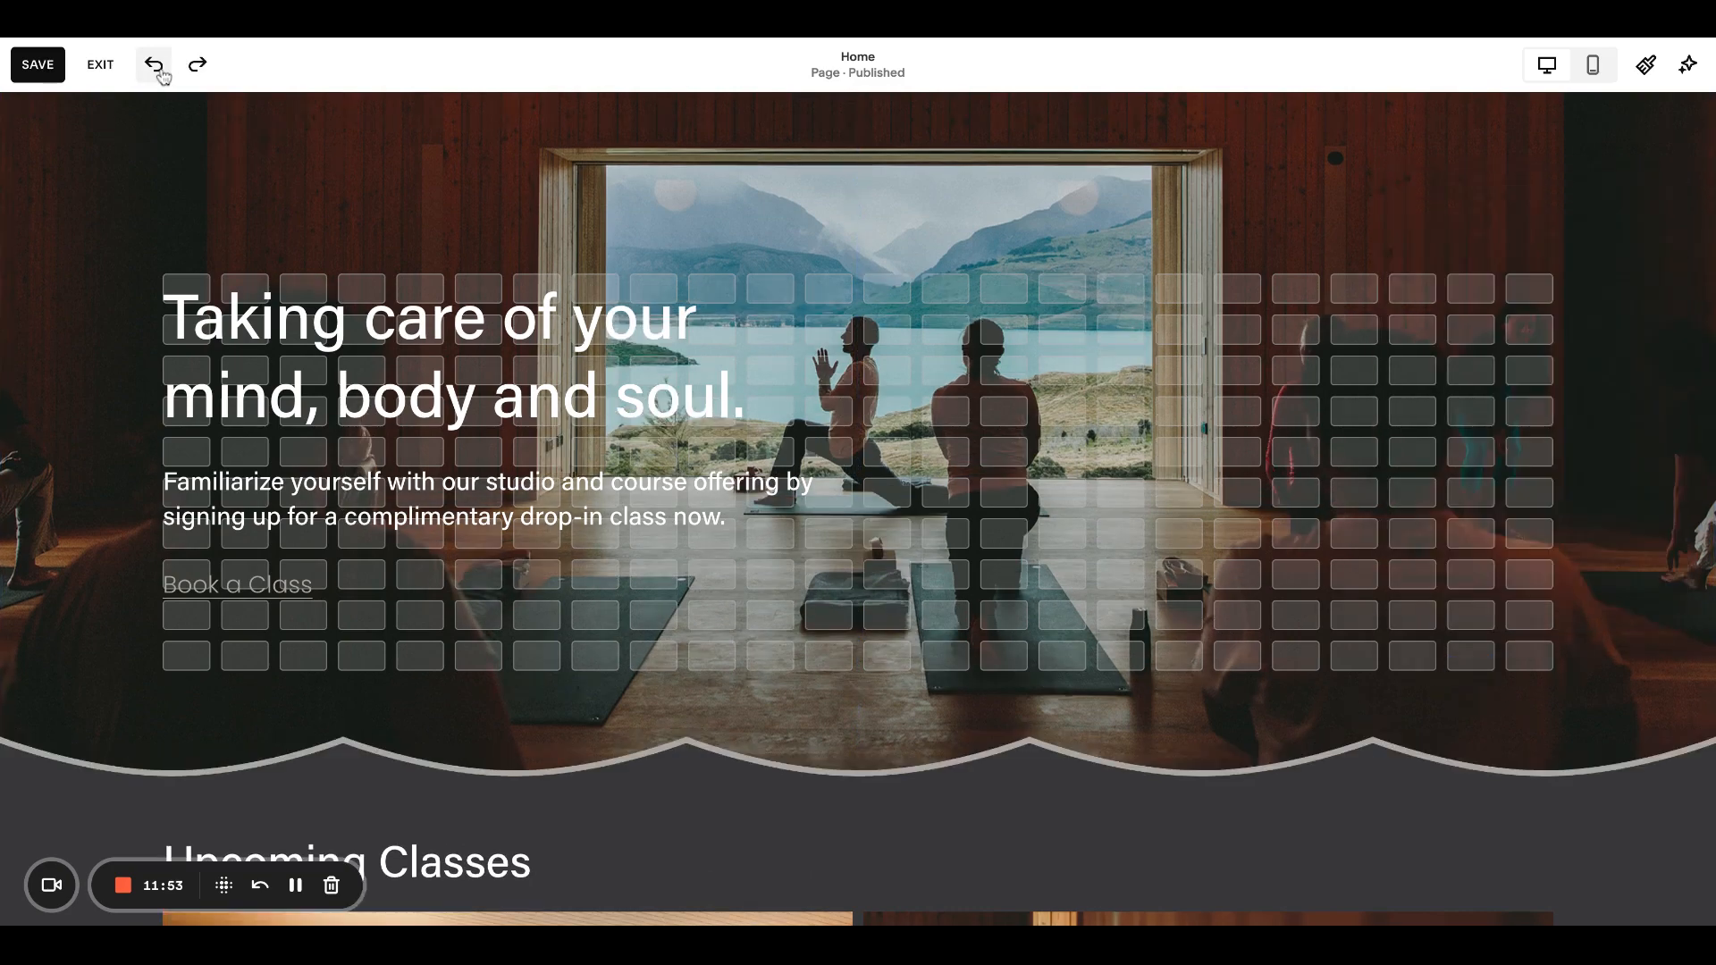
Exit the editor without keeping the divider changes and start editing the Home page again
{"action": "left_click", "coordinate": [101, 65]}
{"action": "left_click", "coordinate": [369, 214]}
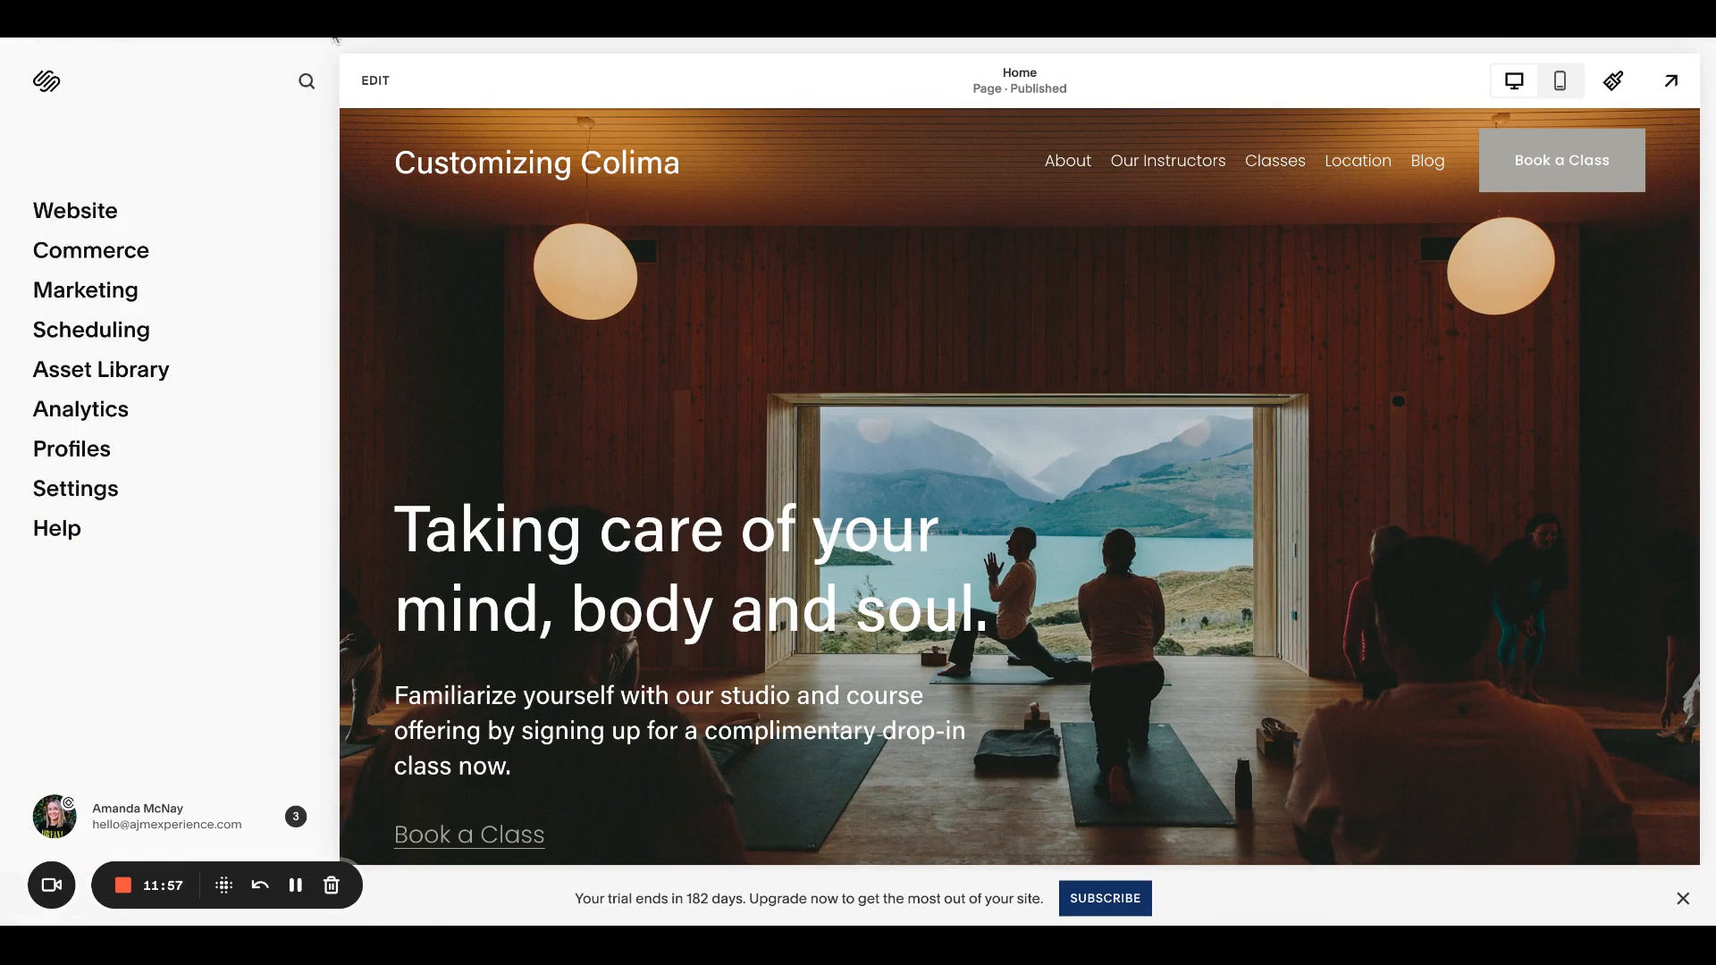
{"action": "left_click", "coordinate": [398, 81]}
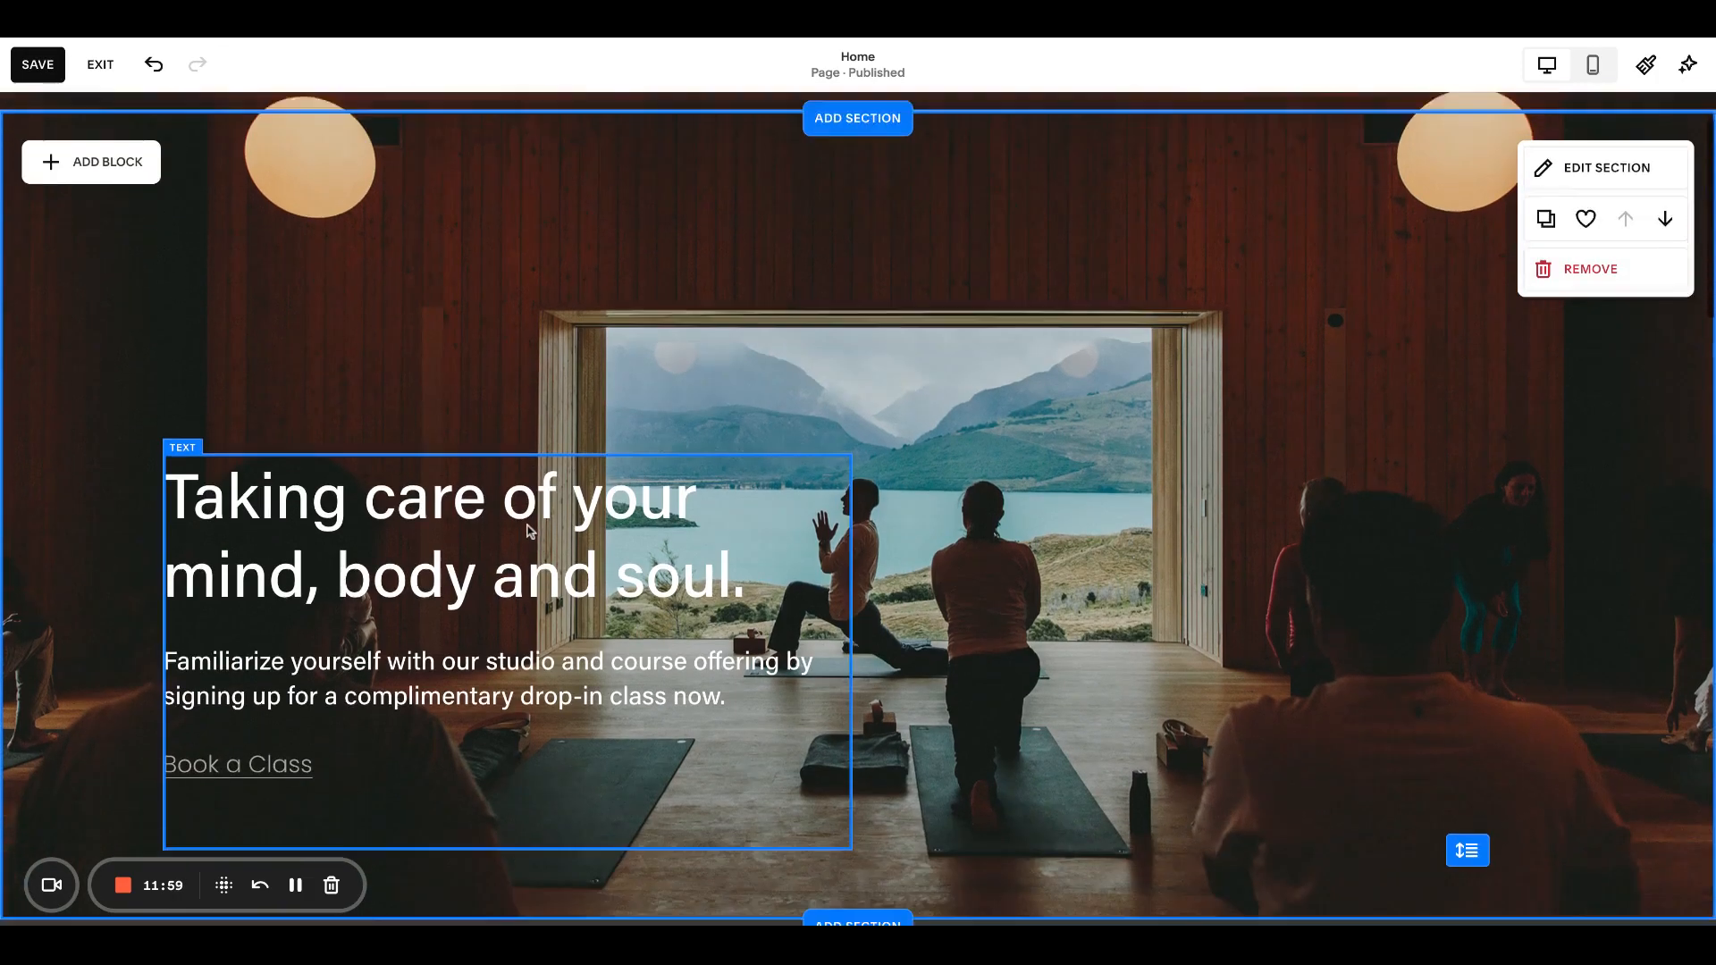
Open the hero section's text block containing "Taking care of your mind, body and soul." for text editing
{"action": "scroll", "coordinate": [529, 531], "scroll_direction": "down", "scroll_amount": 1}
{"action": "left_click", "coordinate": [490, 483]}
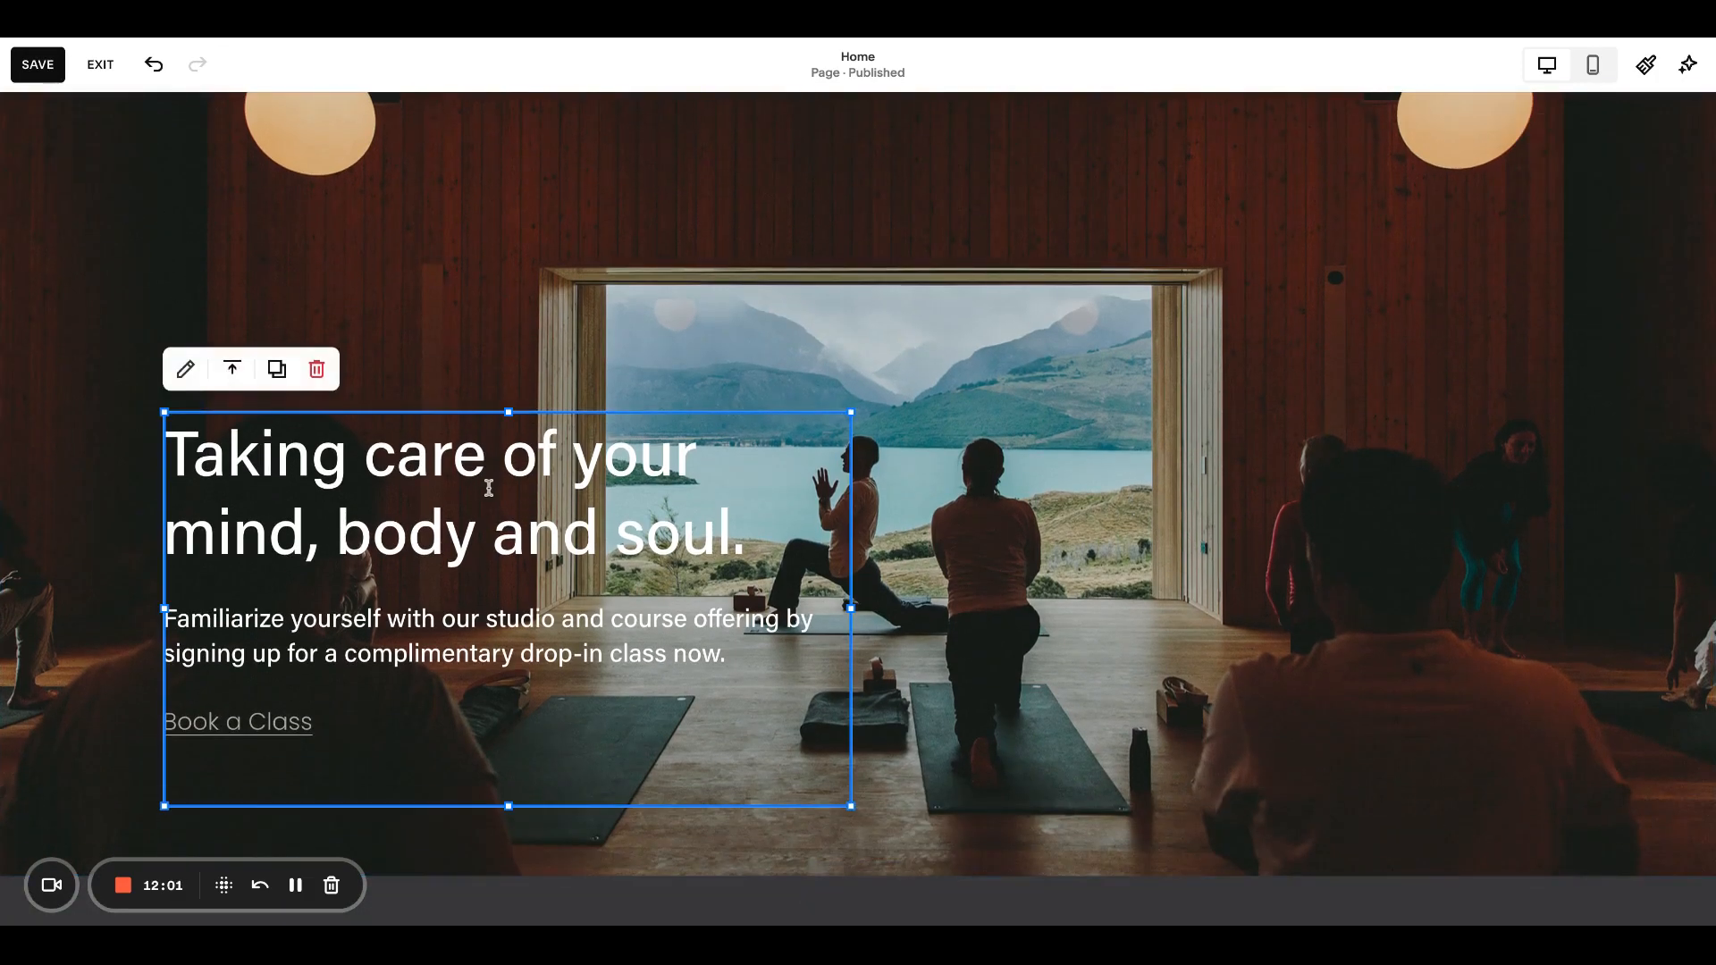
{"action": "left_click", "coordinate": [487, 487]}
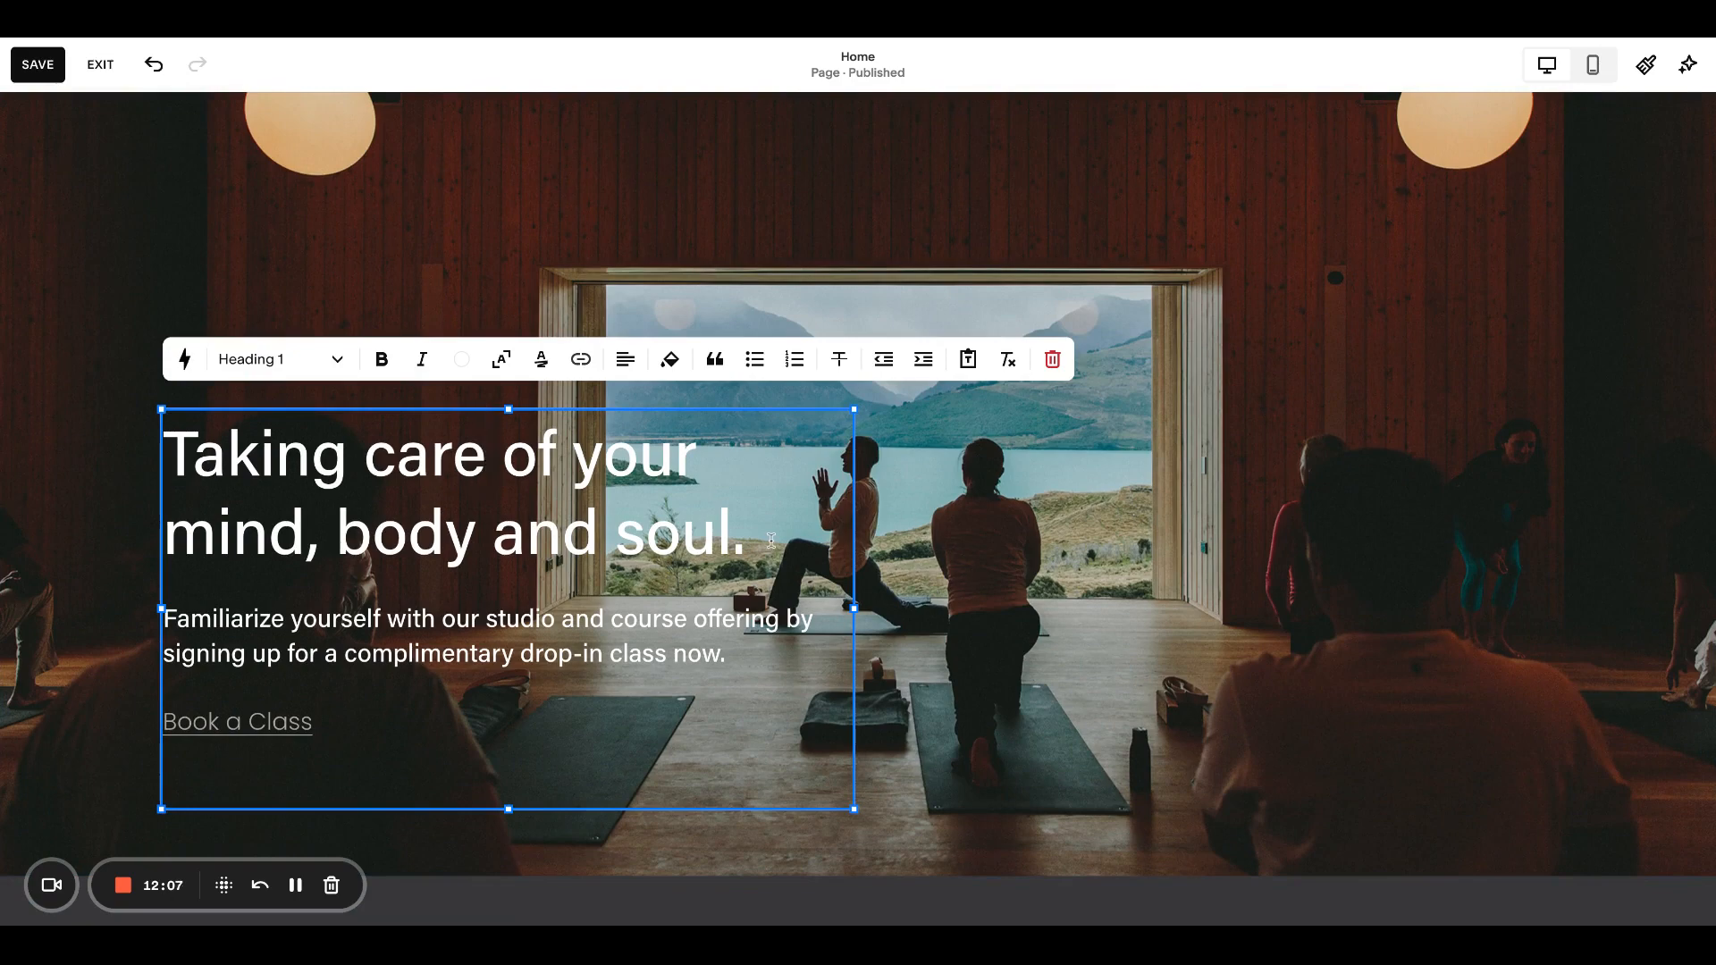
{"action": "scroll", "coordinate": [663, 503], "scroll_direction": "down", "scroll_amount": 1}
{"action": "scroll", "coordinate": [663, 503], "scroll_direction": "up", "scroll_amount": 1}
{"action": "scroll", "coordinate": [661, 503], "scroll_direction": "down", "scroll_amount": 1}
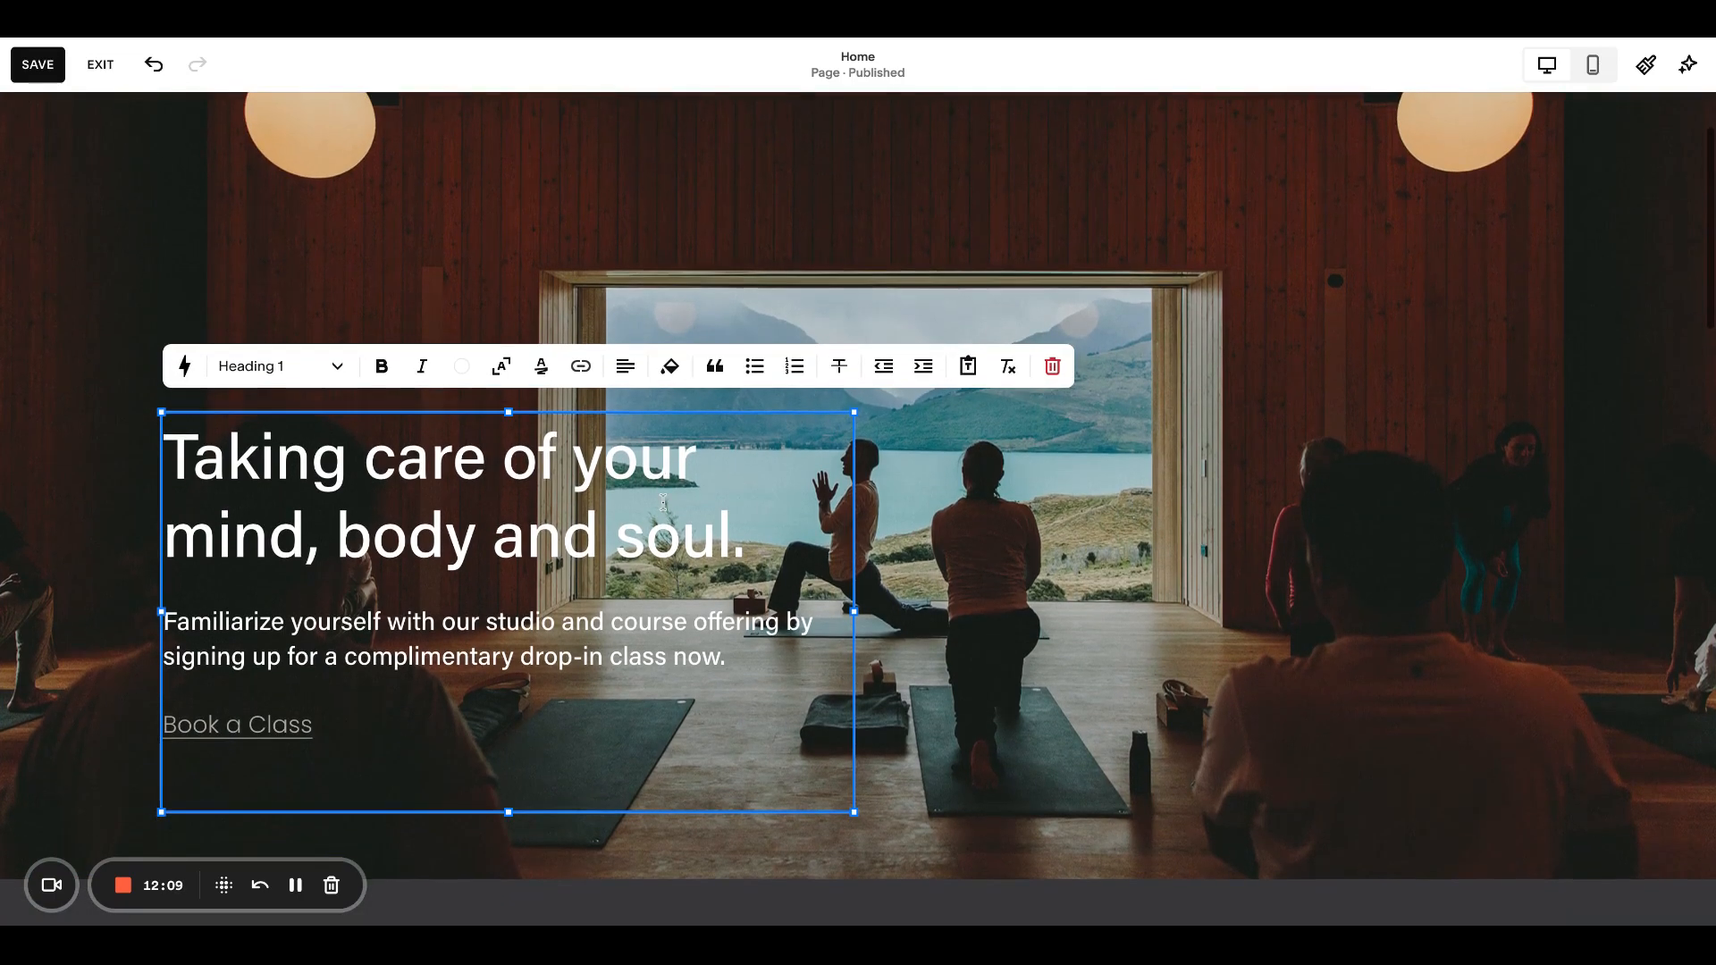
Apply a text highlight to "mind, body and soul" in the hero heading
{"action": "key", "text": "shift+Home"}
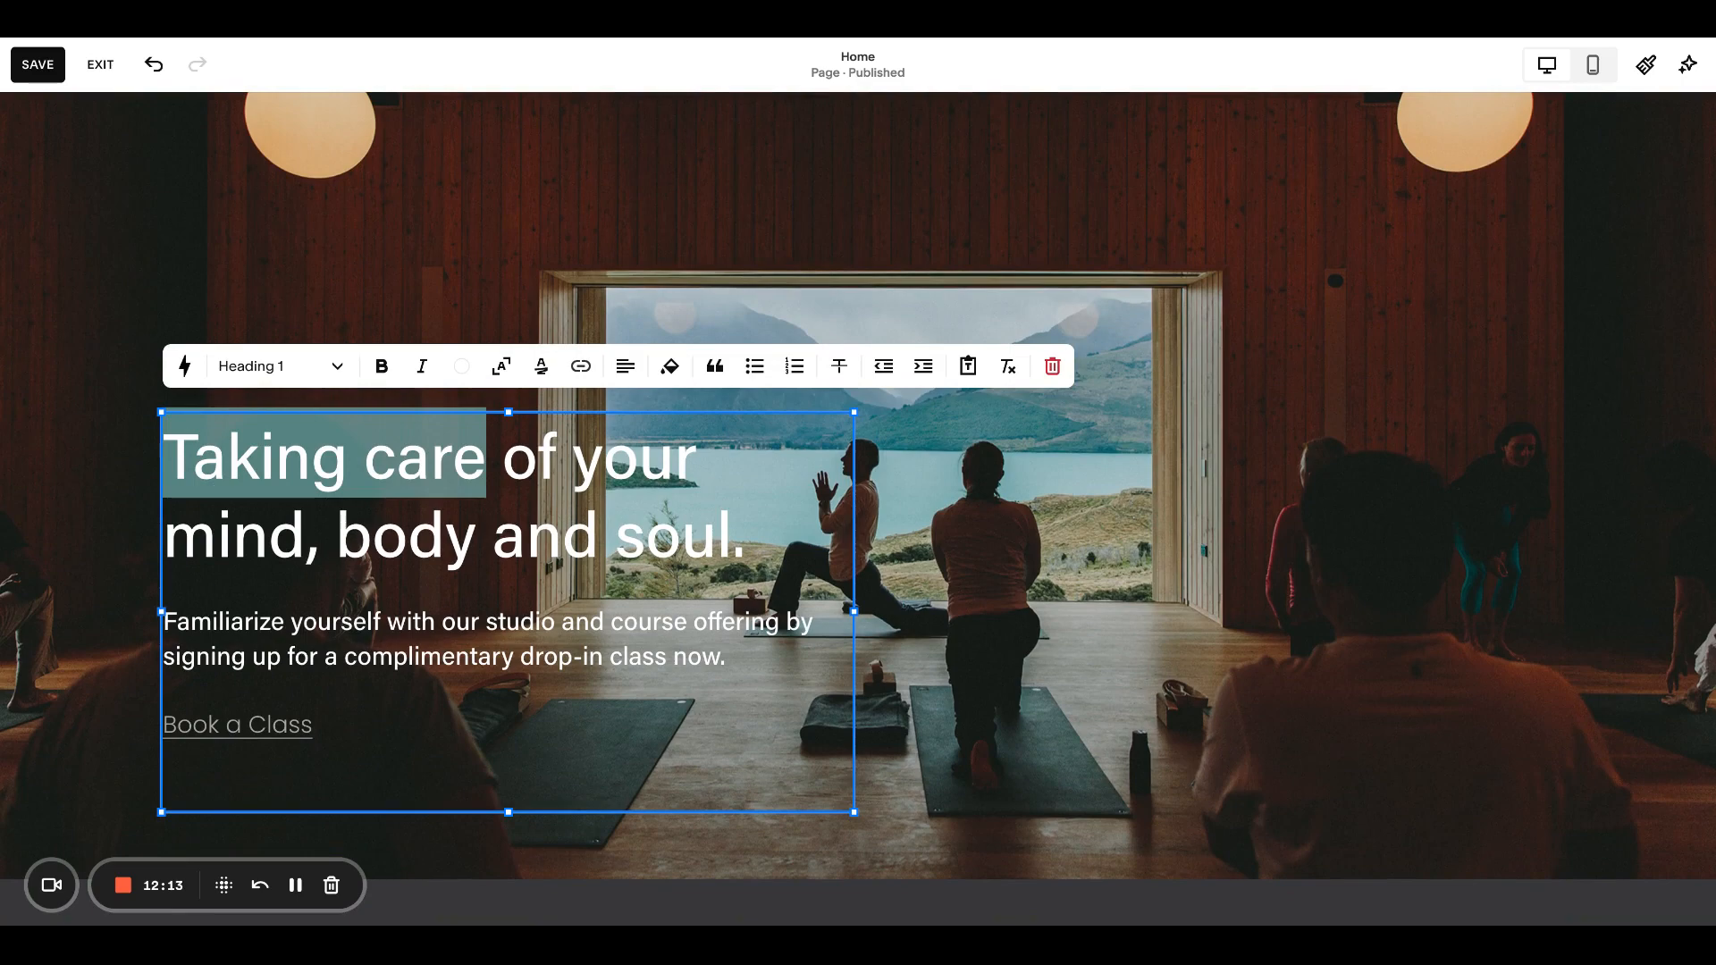
{"action": "left_click", "coordinate": [472, 550]}
{"action": "left_click_drag", "start_coordinate": [735, 546], "coordinate": [178, 539]}
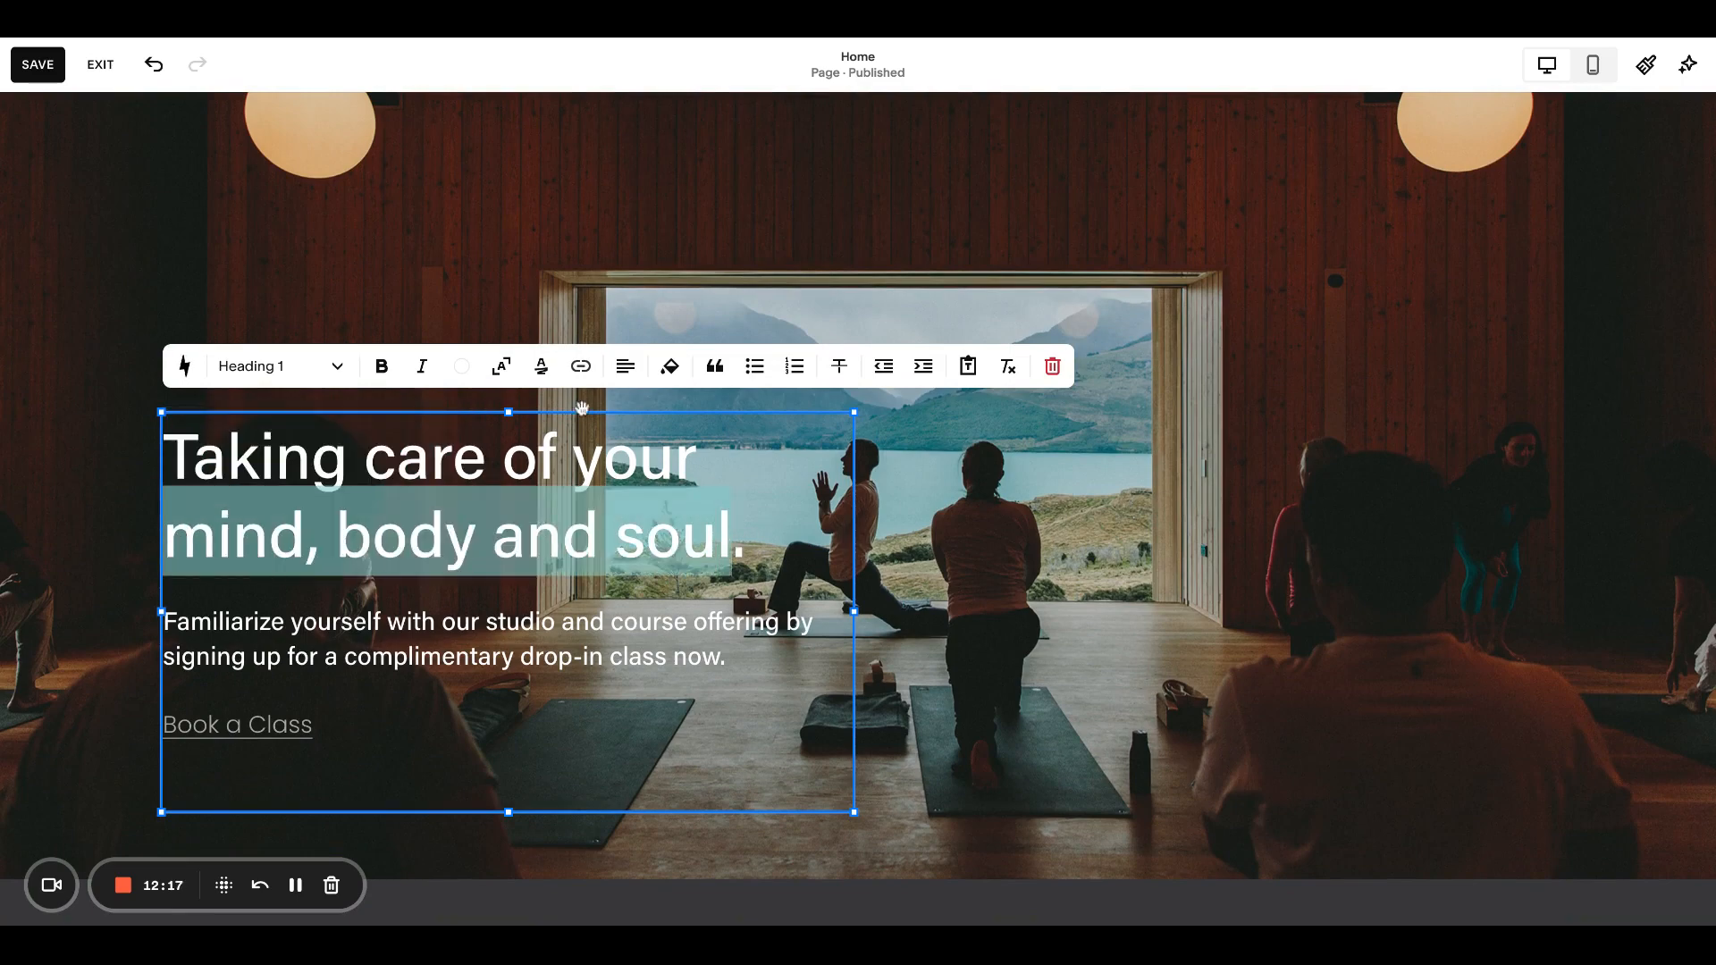
{"action": "left_click", "coordinate": [543, 370]}
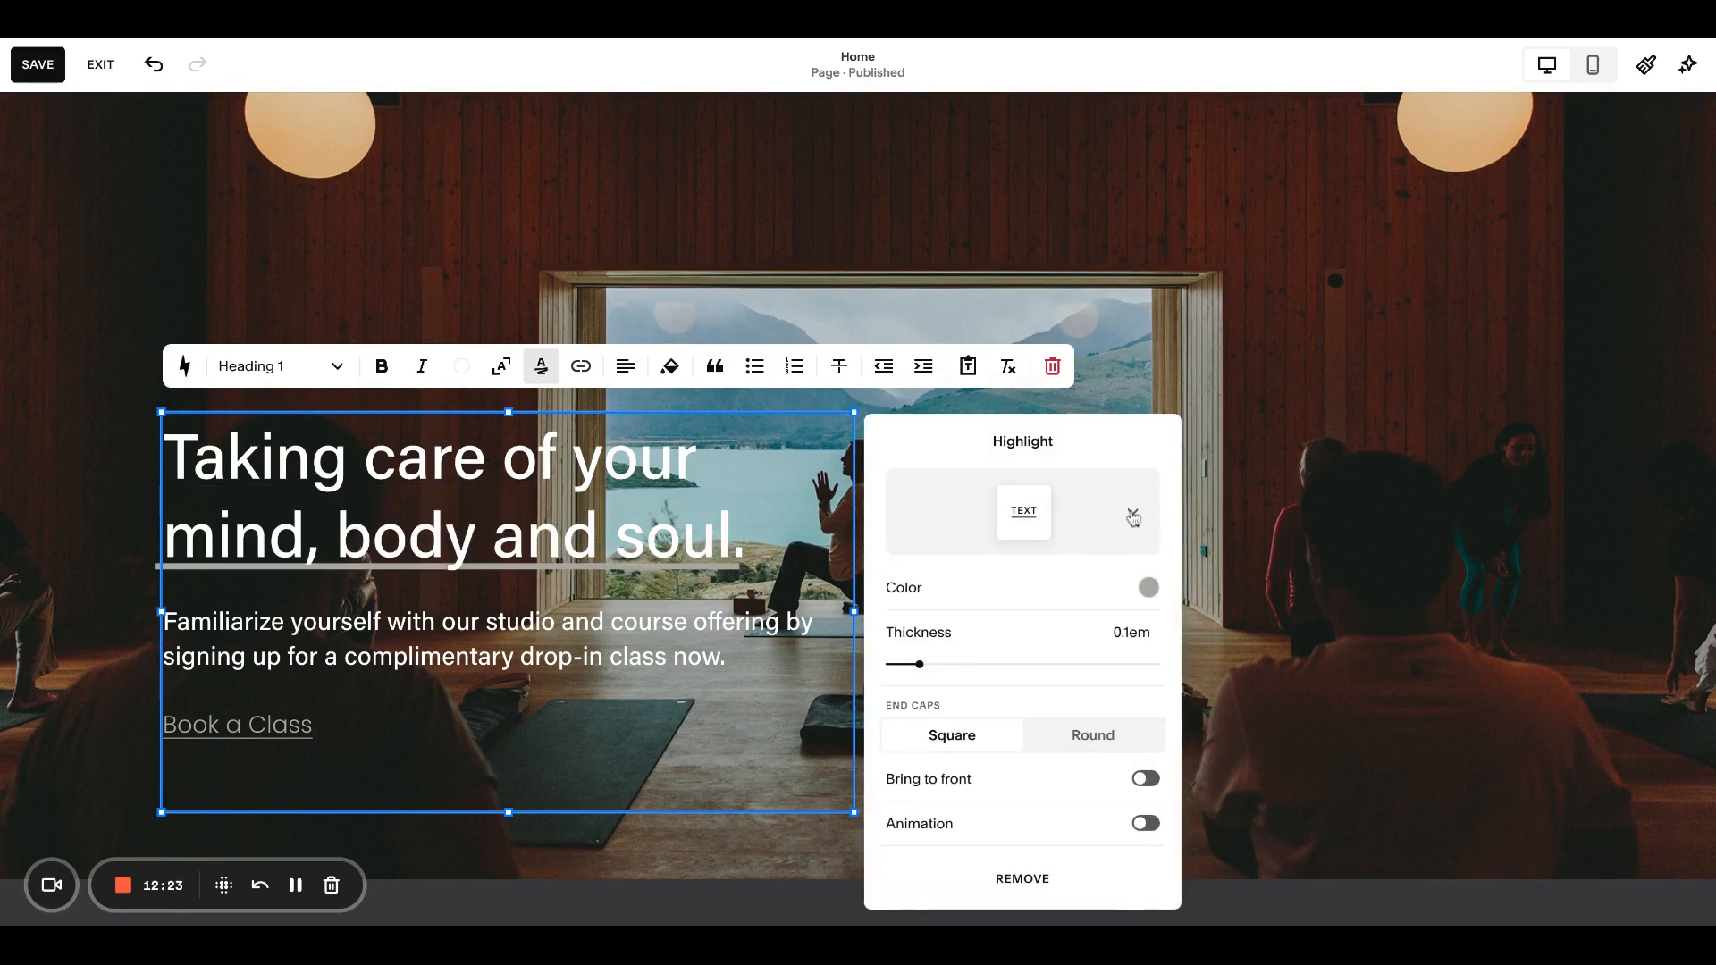
Move the Highlight settings clear and change the heading's highlight style to the curved underline
{"action": "left_click_drag", "start_coordinate": [1116, 454], "coordinate": [1147, 347]}
{"action": "left_click", "coordinate": [1158, 413]}
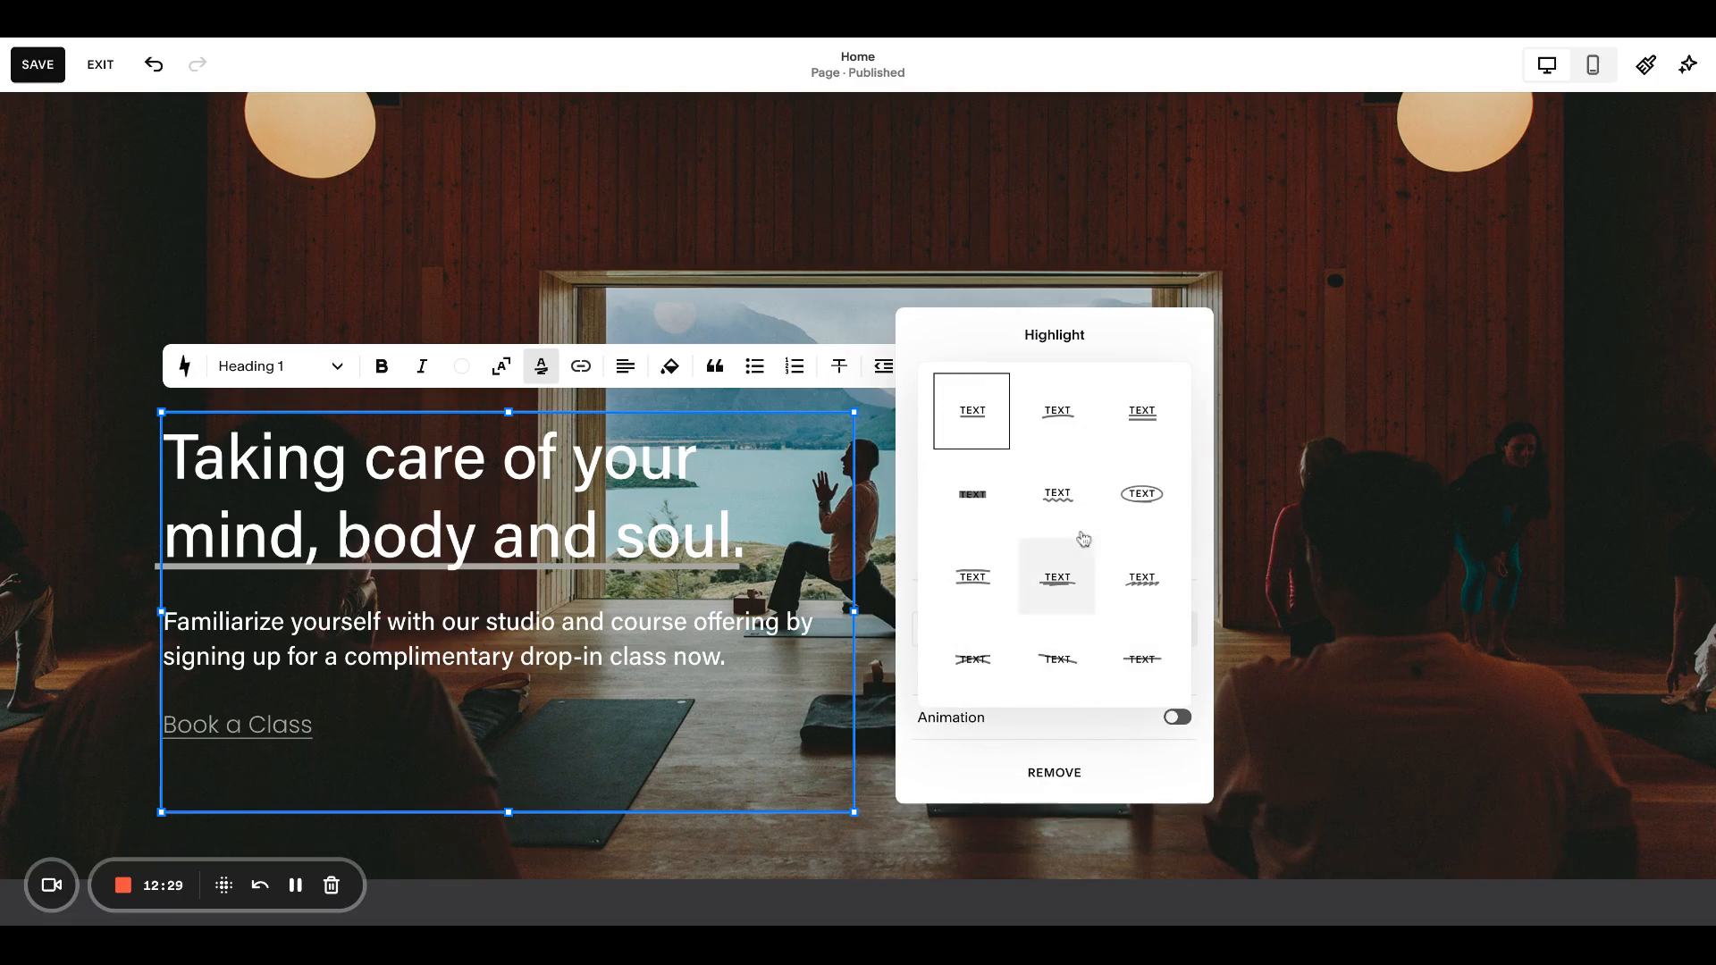
{"action": "left_click", "coordinate": [1056, 416]}
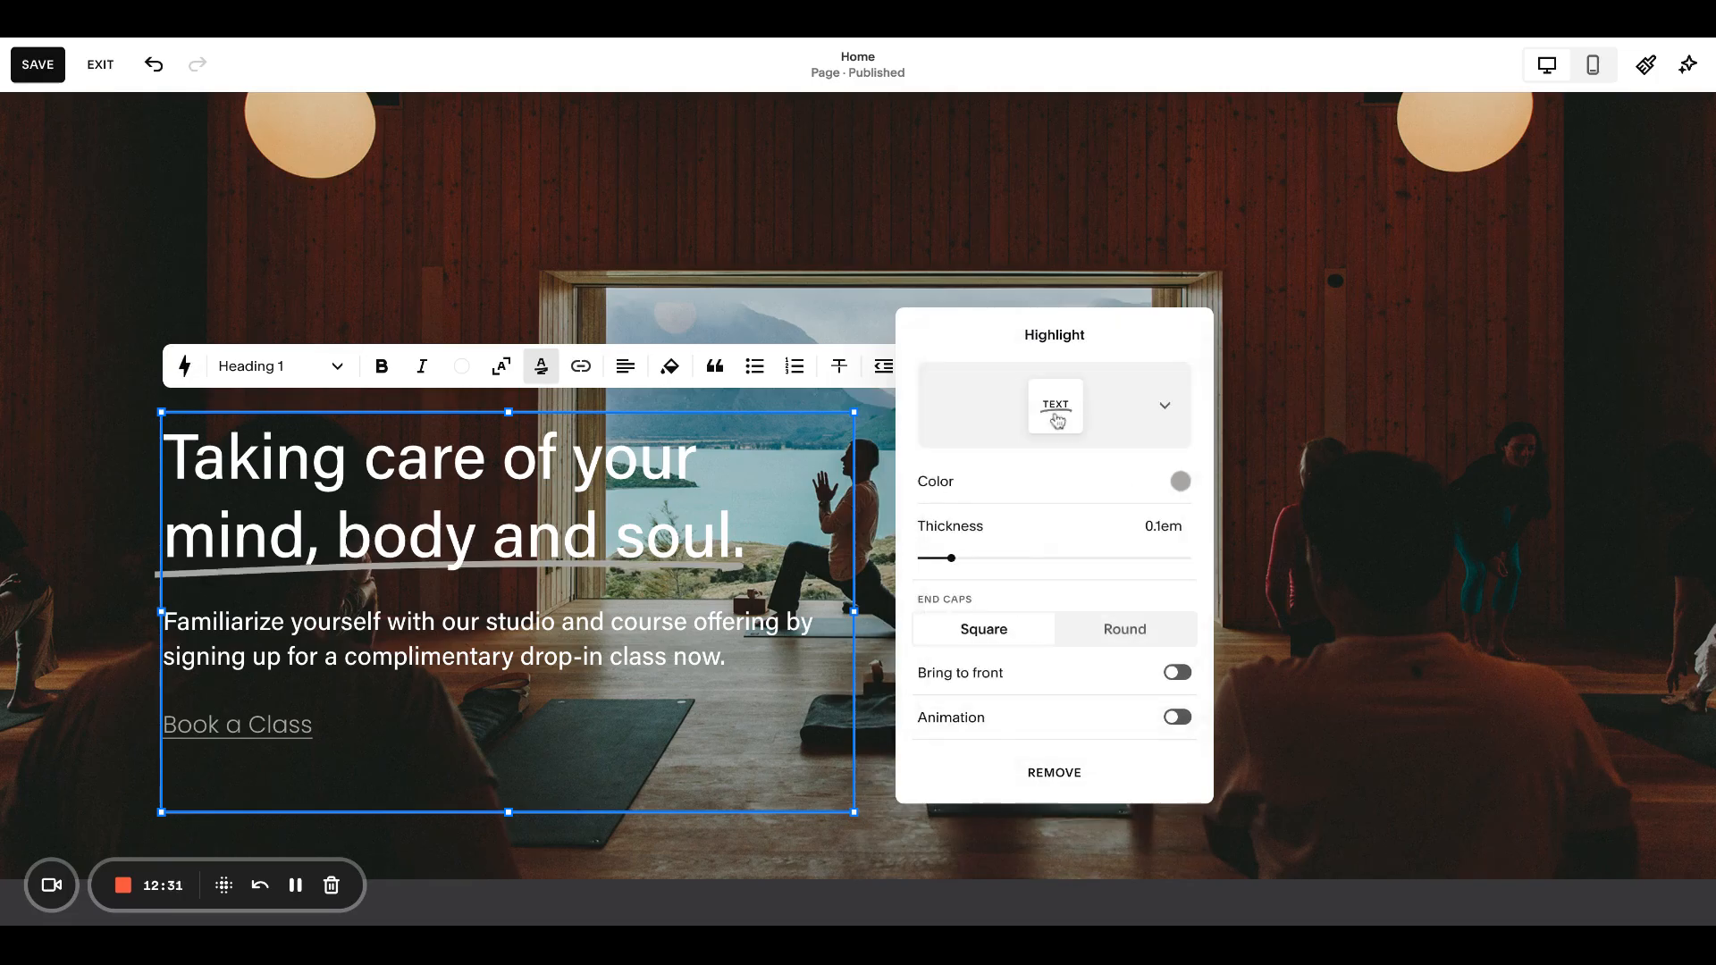
Give the heading's highlight a custom lime green color of about RGB 163, 201, 34
{"action": "left_click", "coordinate": [1177, 481]}
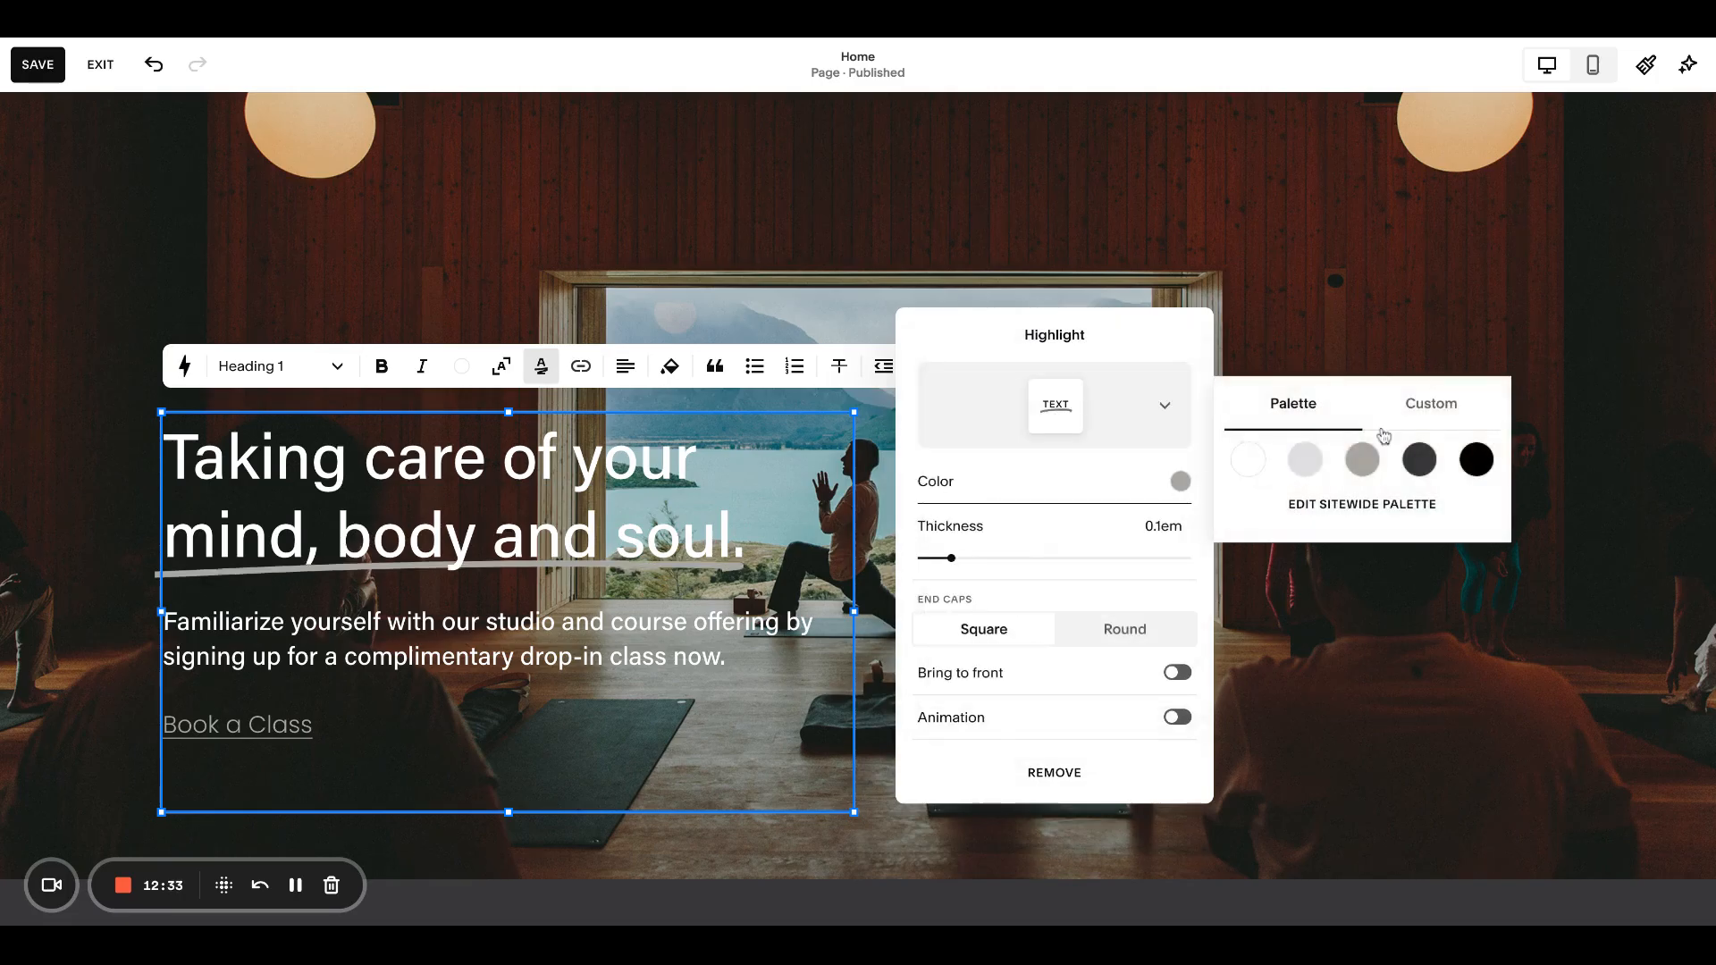
{"action": "left_click", "coordinate": [1424, 402]}
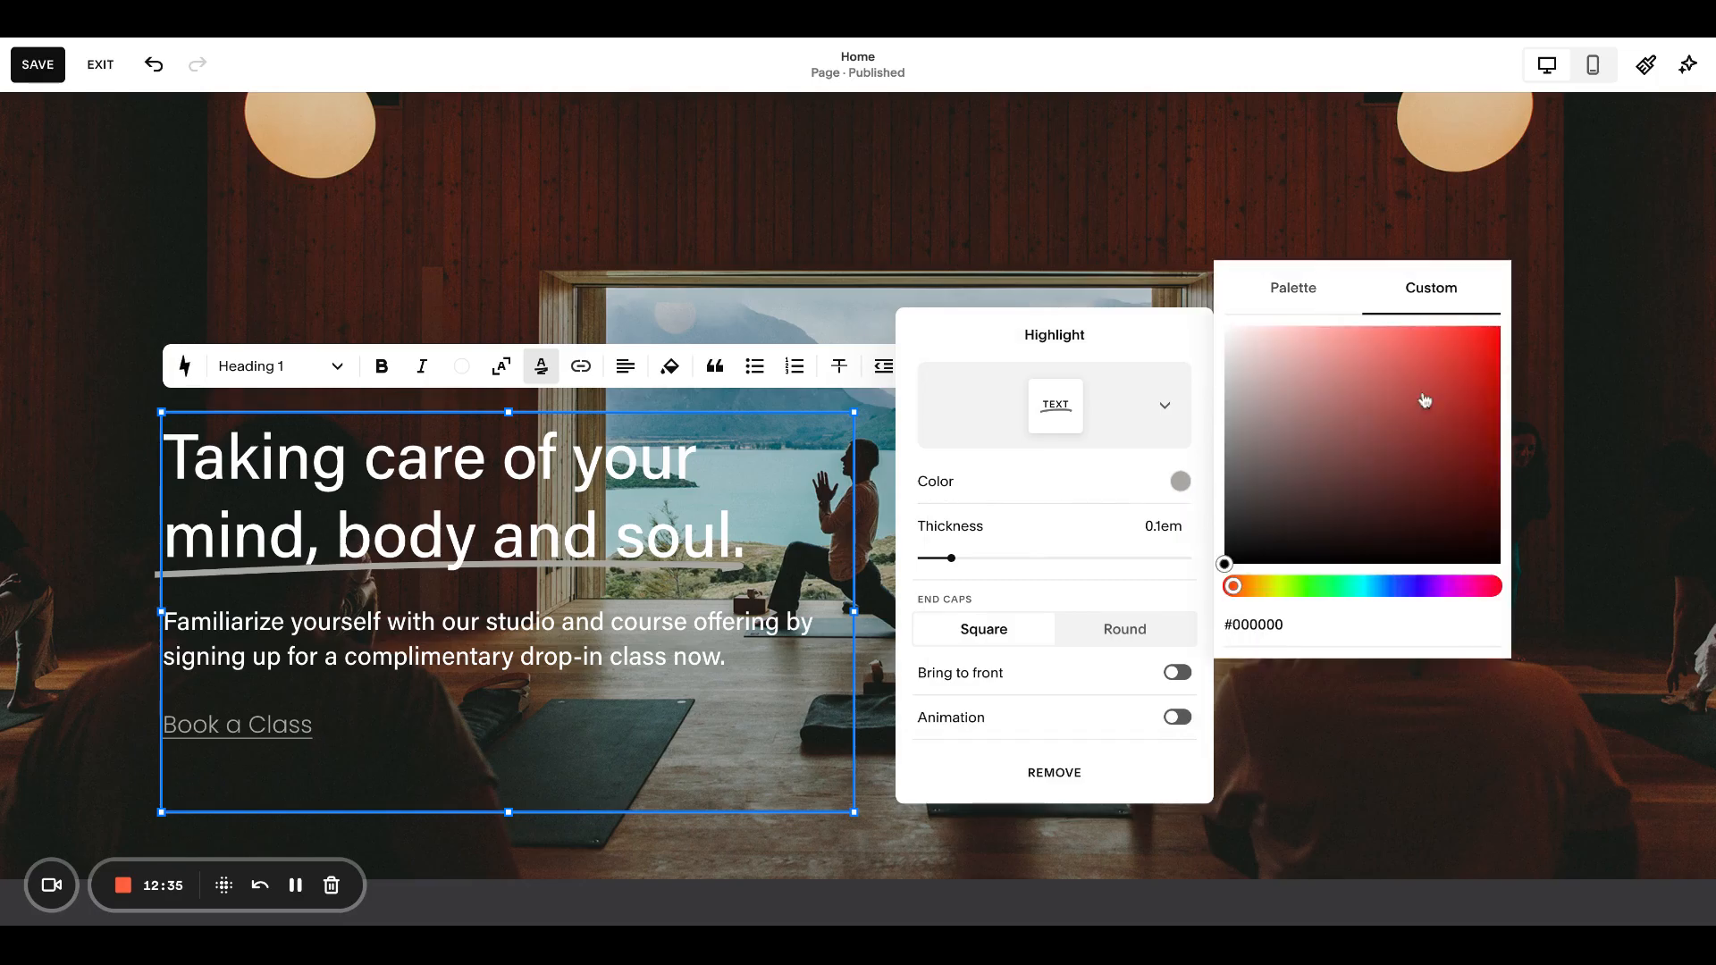
{"action": "left_click", "coordinate": [1283, 592]}
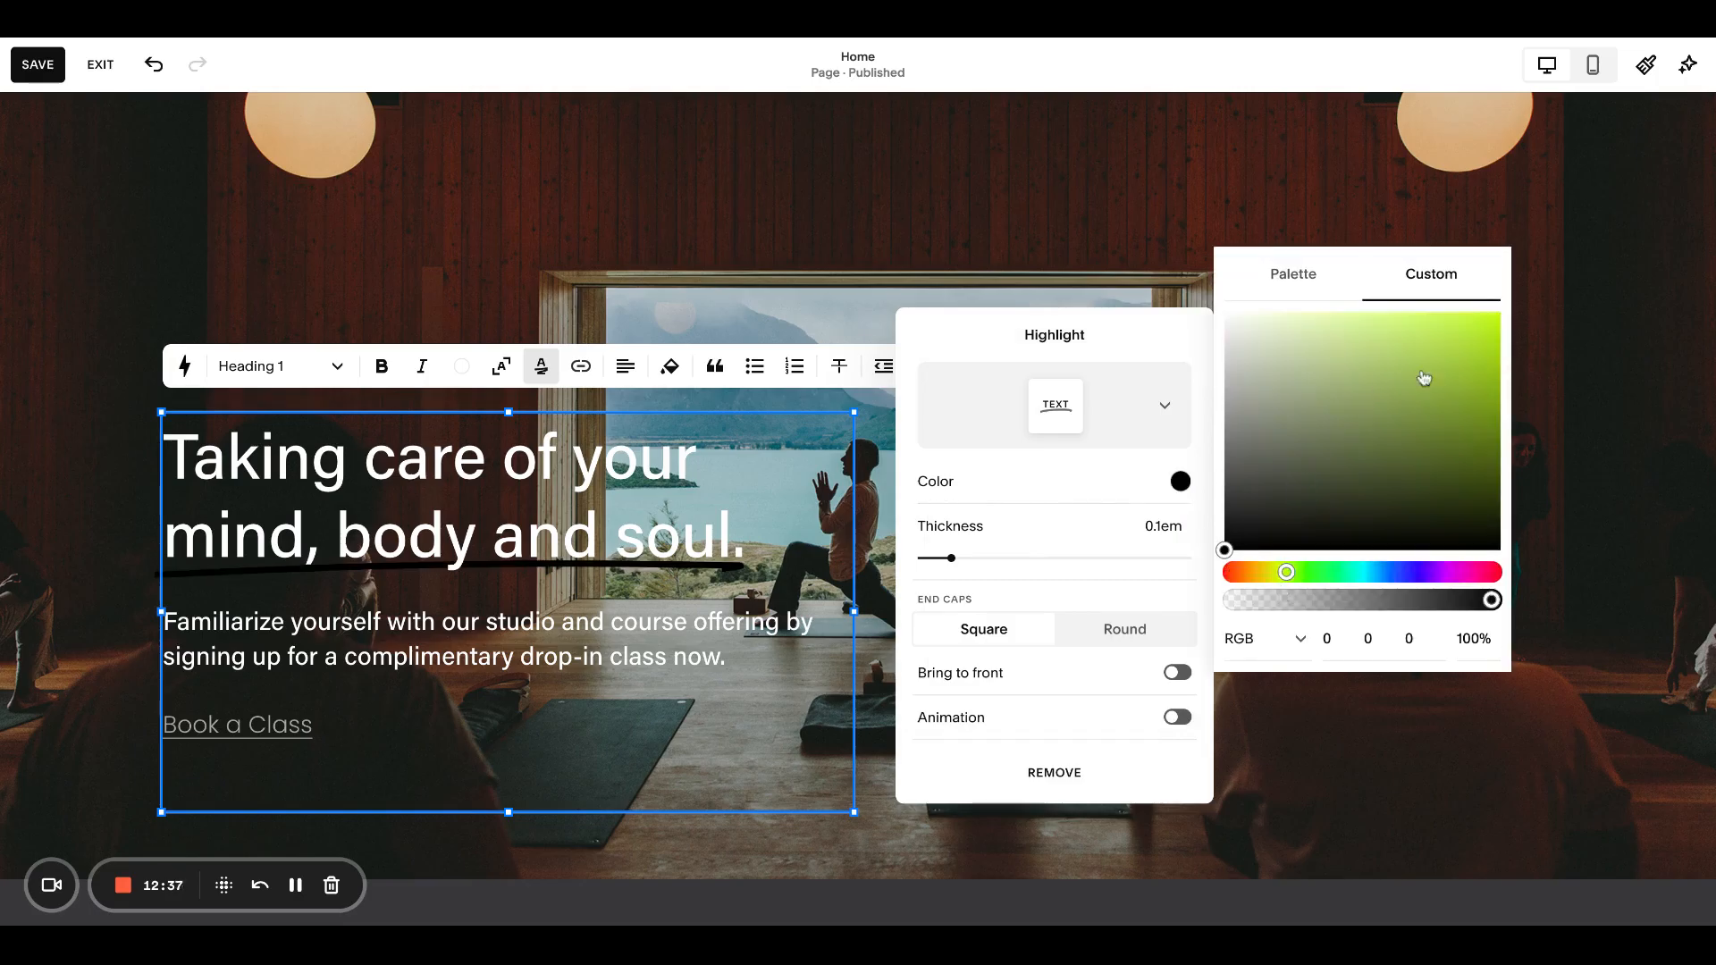
{"action": "left_click", "coordinate": [1453, 363]}
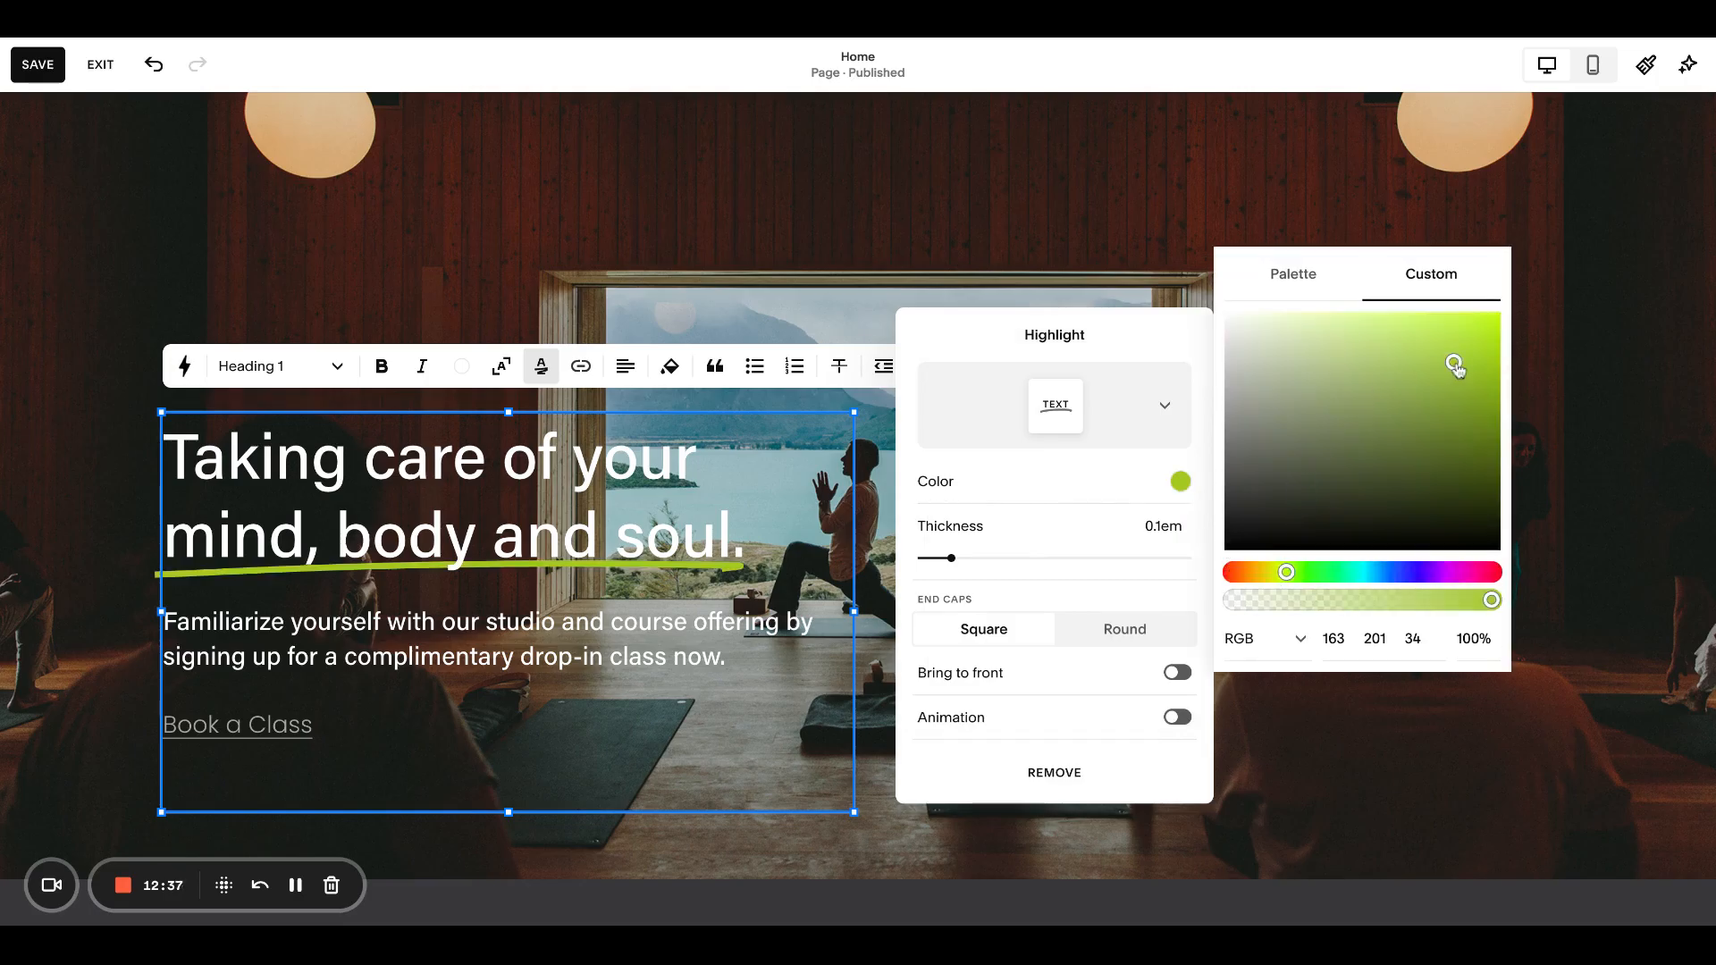
{"action": "left_click", "coordinate": [1200, 464]}
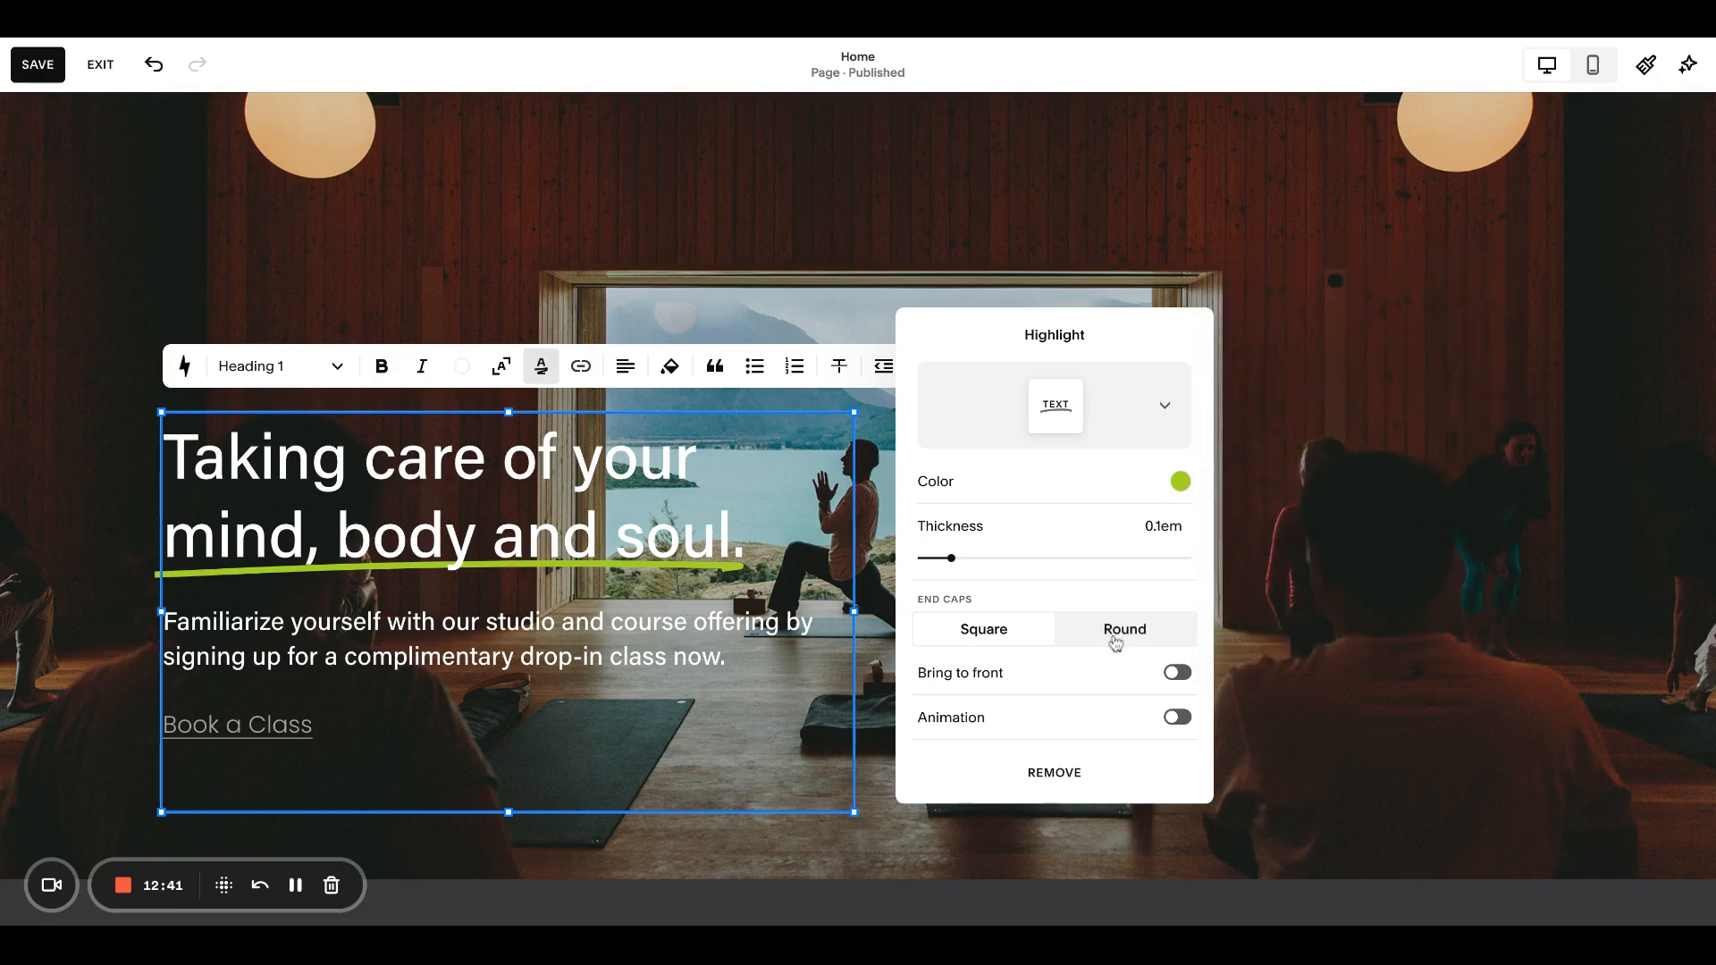
Turn on the heading highlight's animation, finish editing the text block and save the page
{"action": "left_click", "coordinate": [1176, 717]}
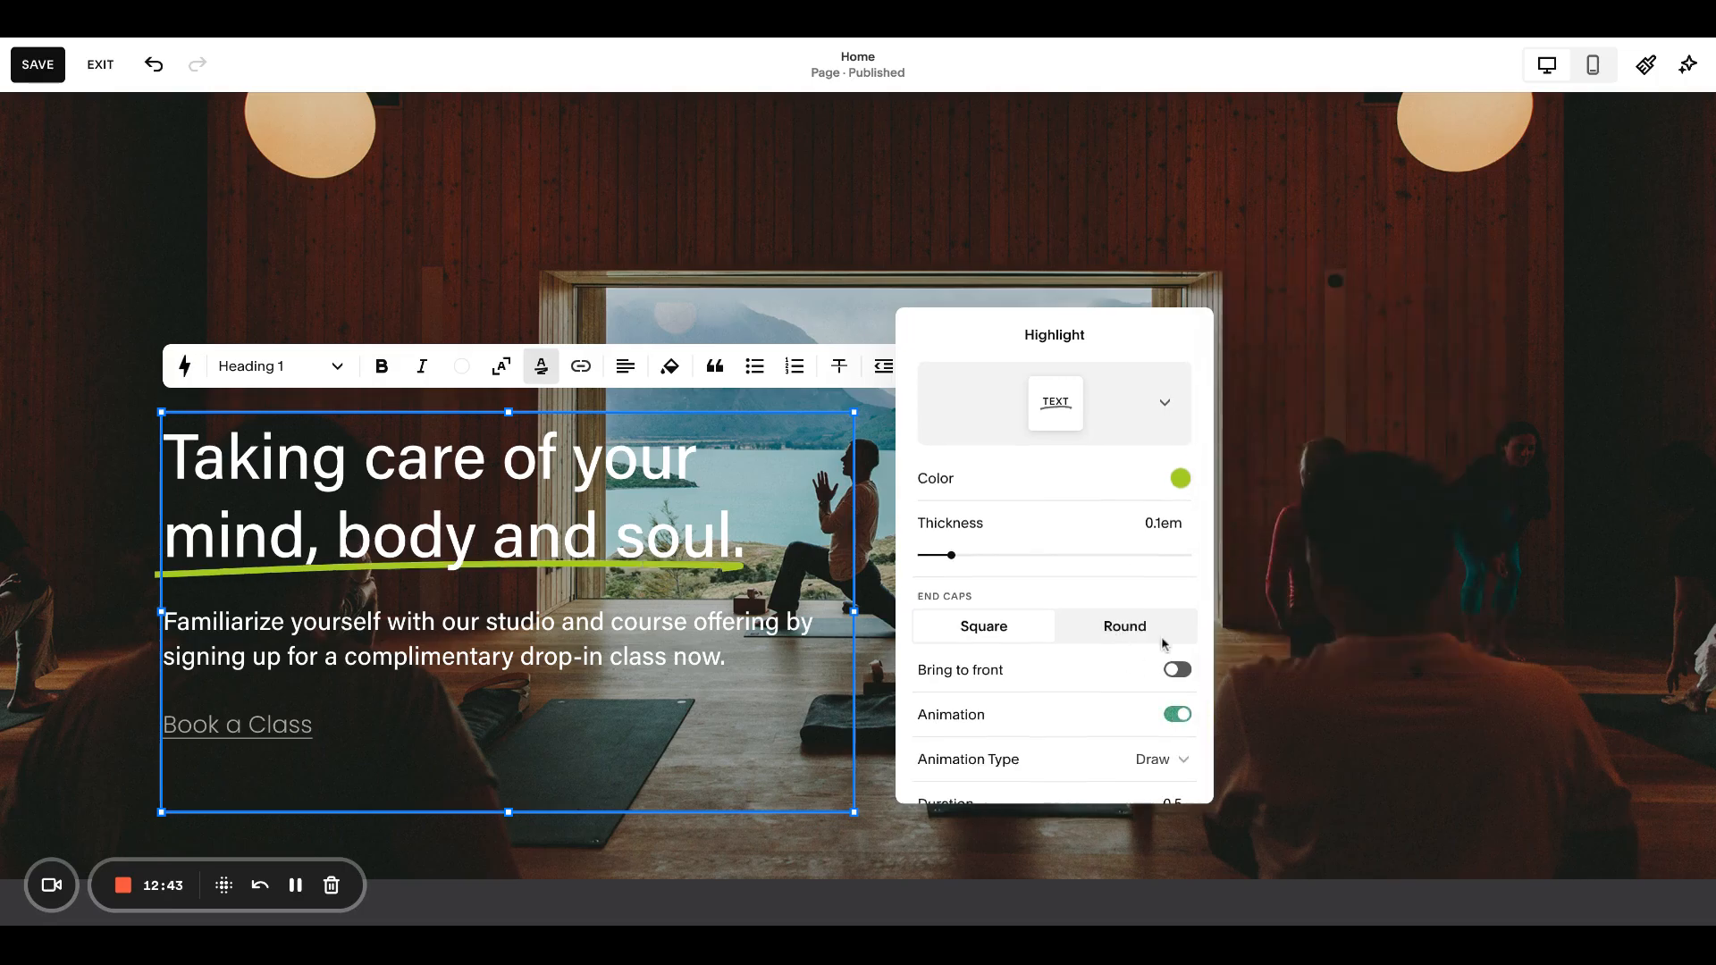
{"action": "scroll", "coordinate": [1152, 635], "scroll_direction": "down", "scroll_amount": 2}
{"action": "scroll", "coordinate": [1099, 663], "scroll_direction": "down", "scroll_amount": 1}
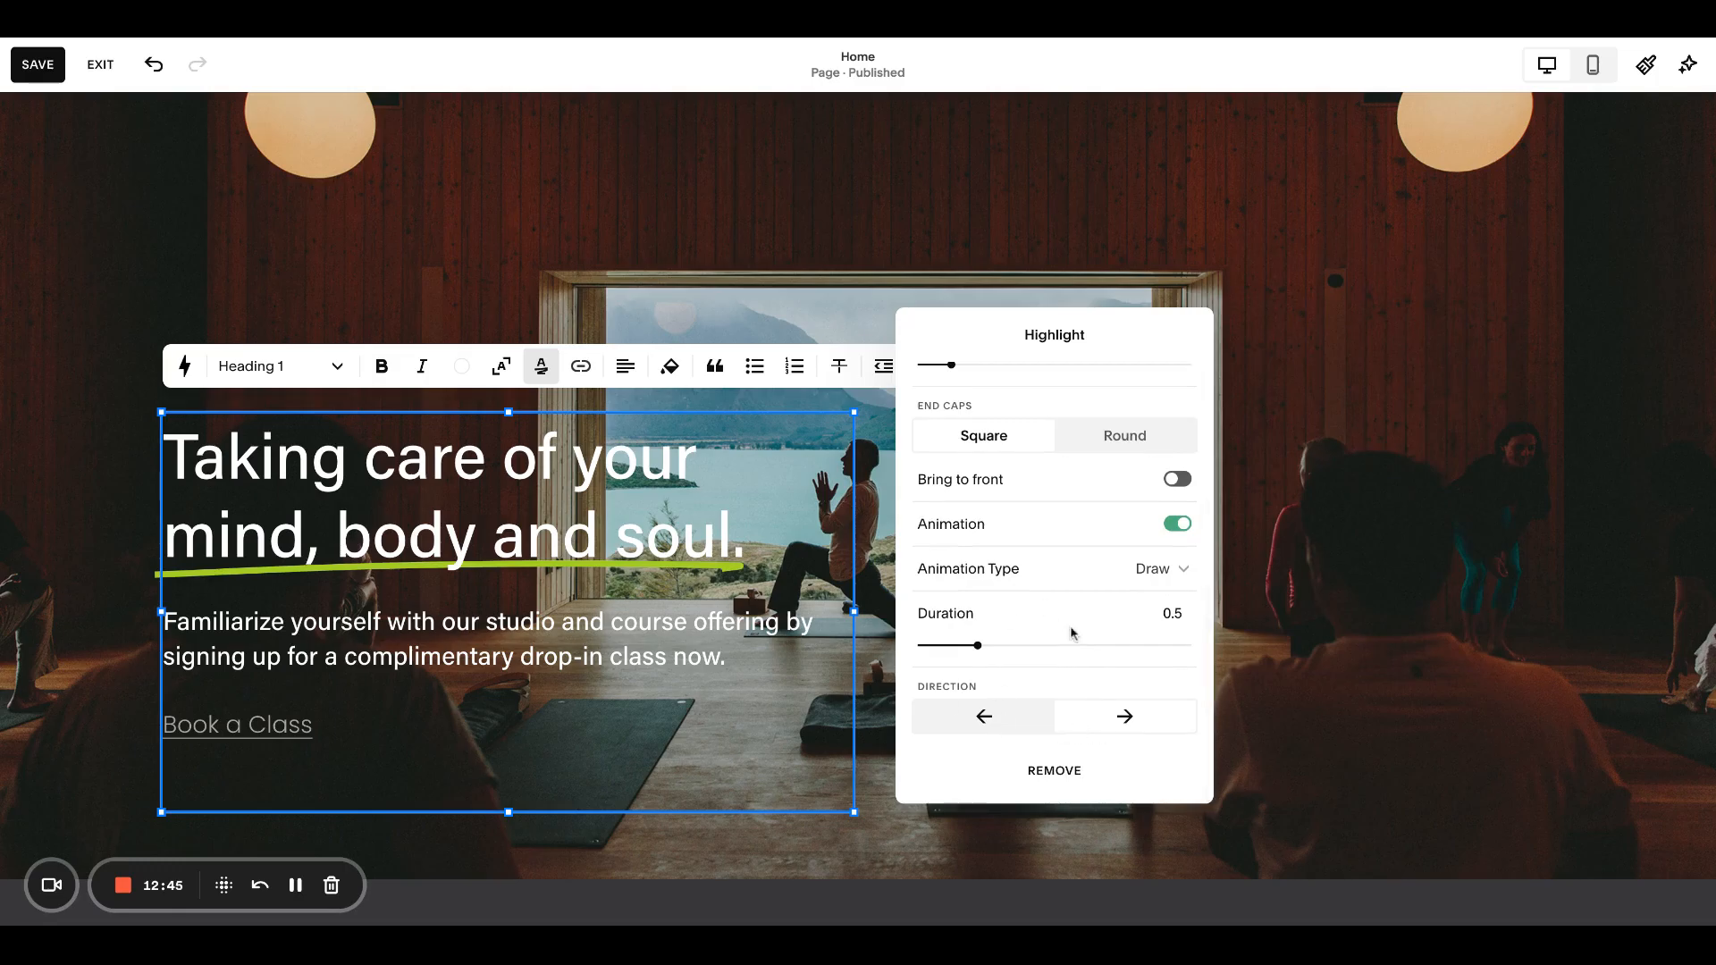
{"action": "scroll", "coordinate": [1074, 643], "scroll_direction": "up", "scroll_amount": 3}
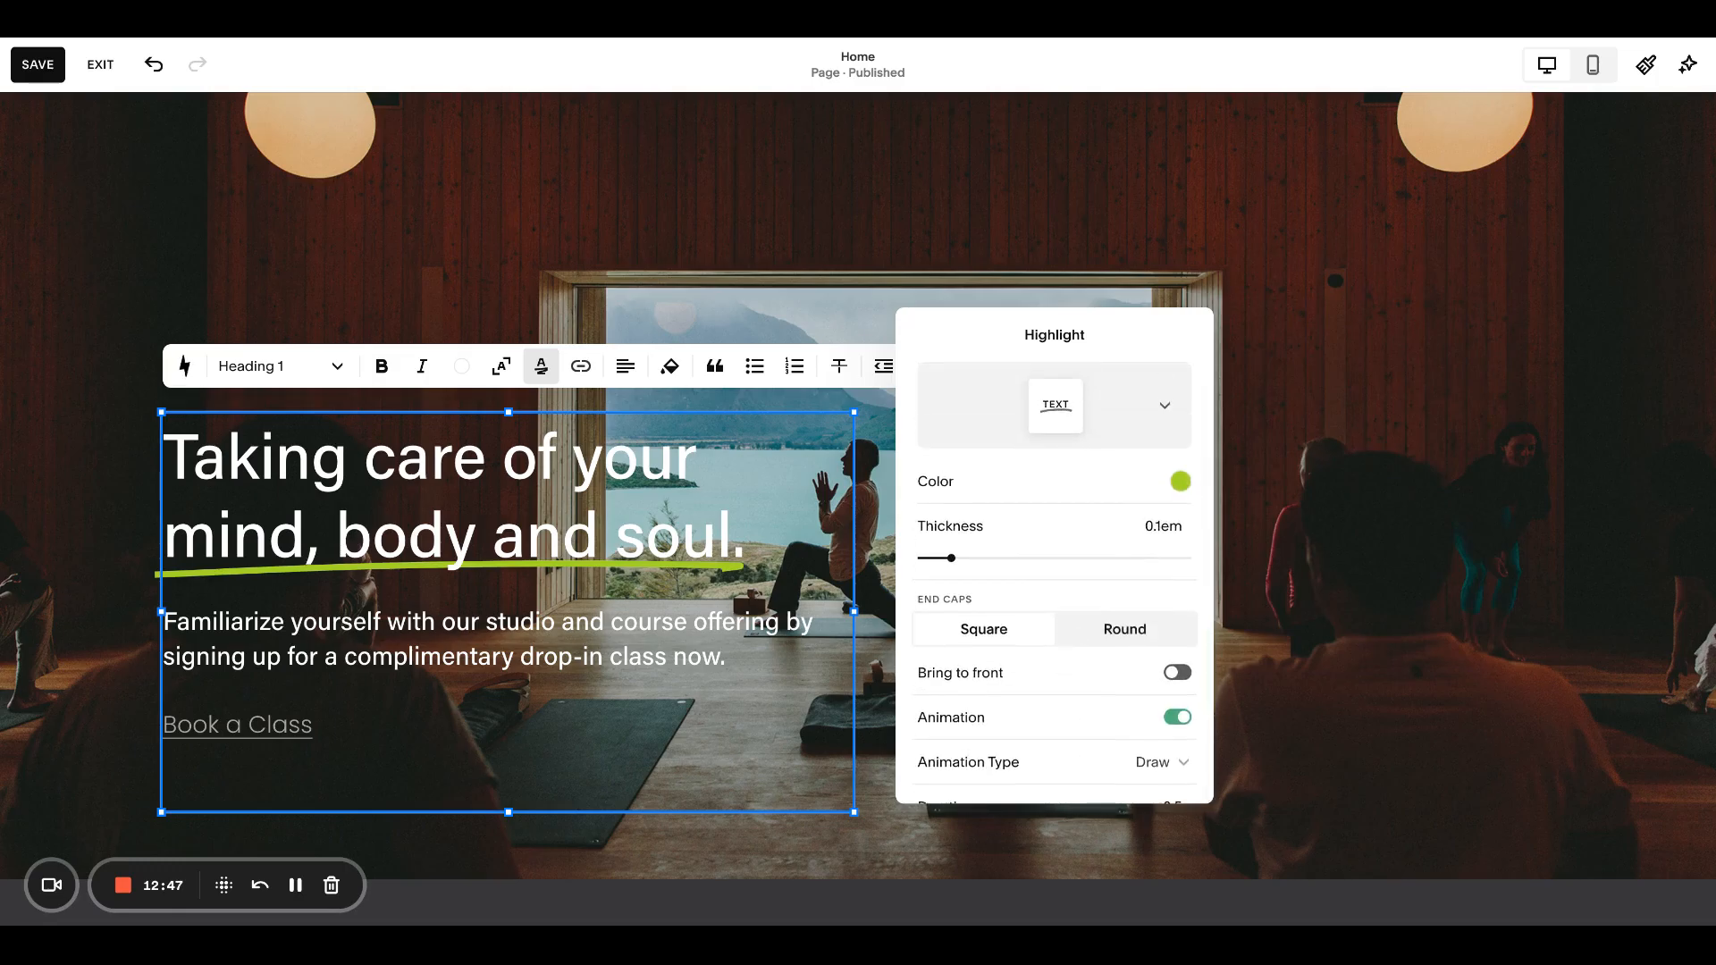
{"action": "left_click", "coordinate": [1386, 440]}
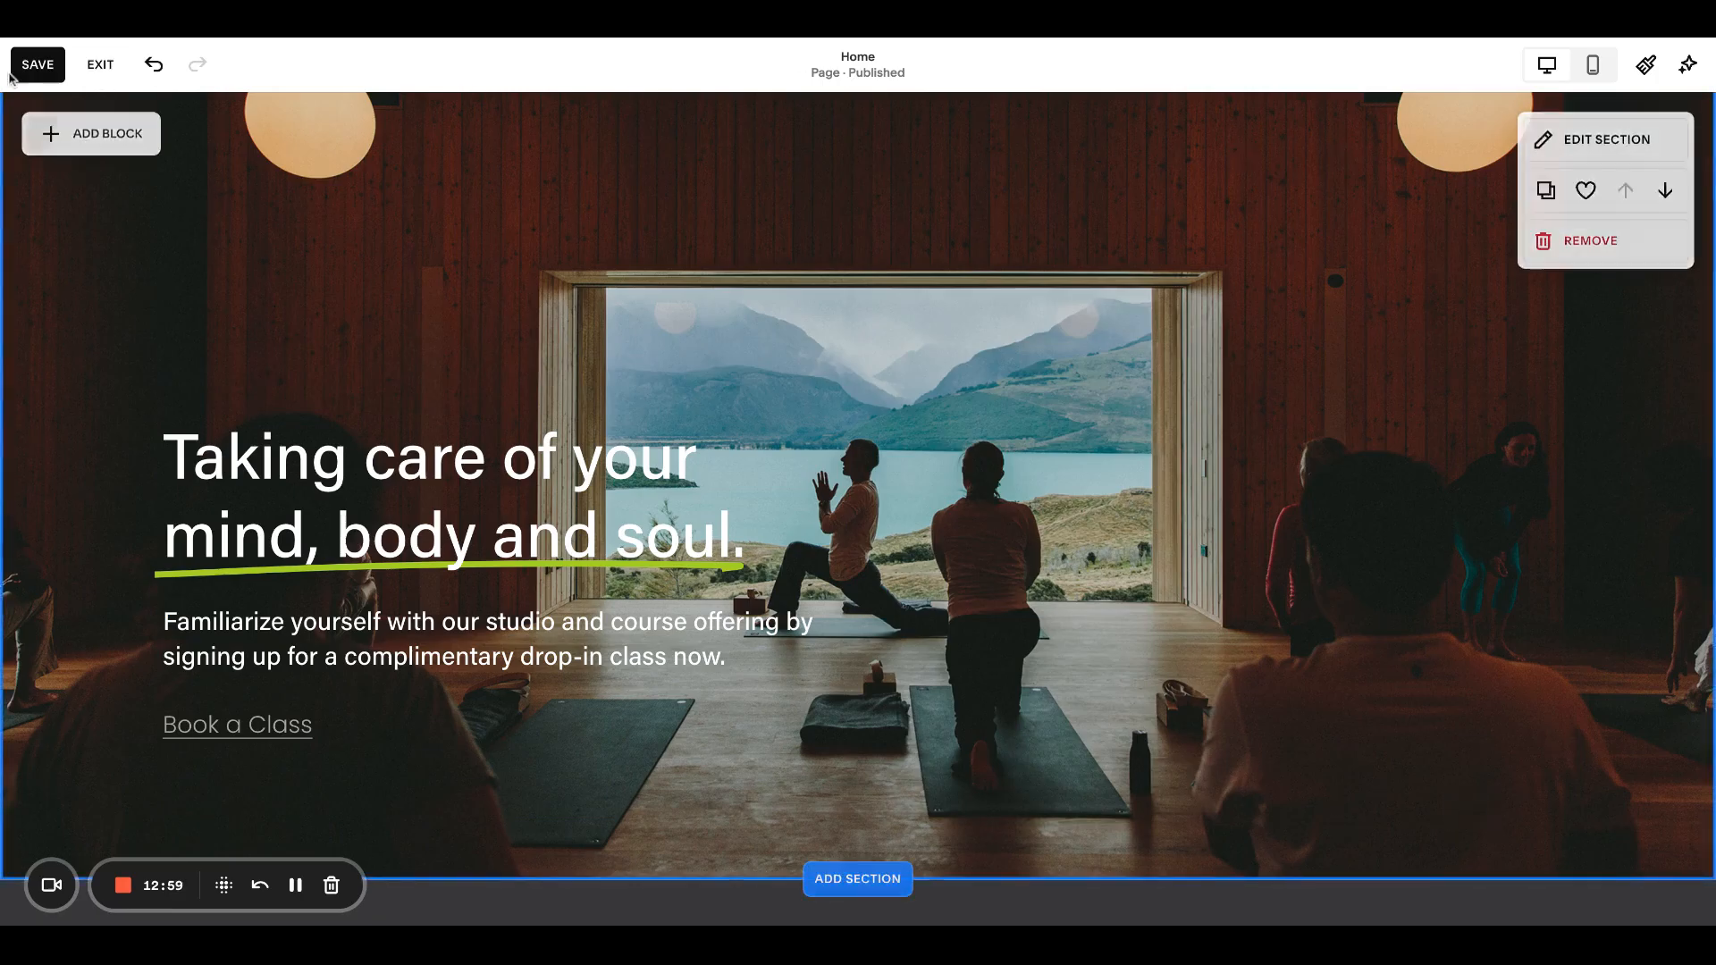
{"action": "left_click", "coordinate": [38, 64]}
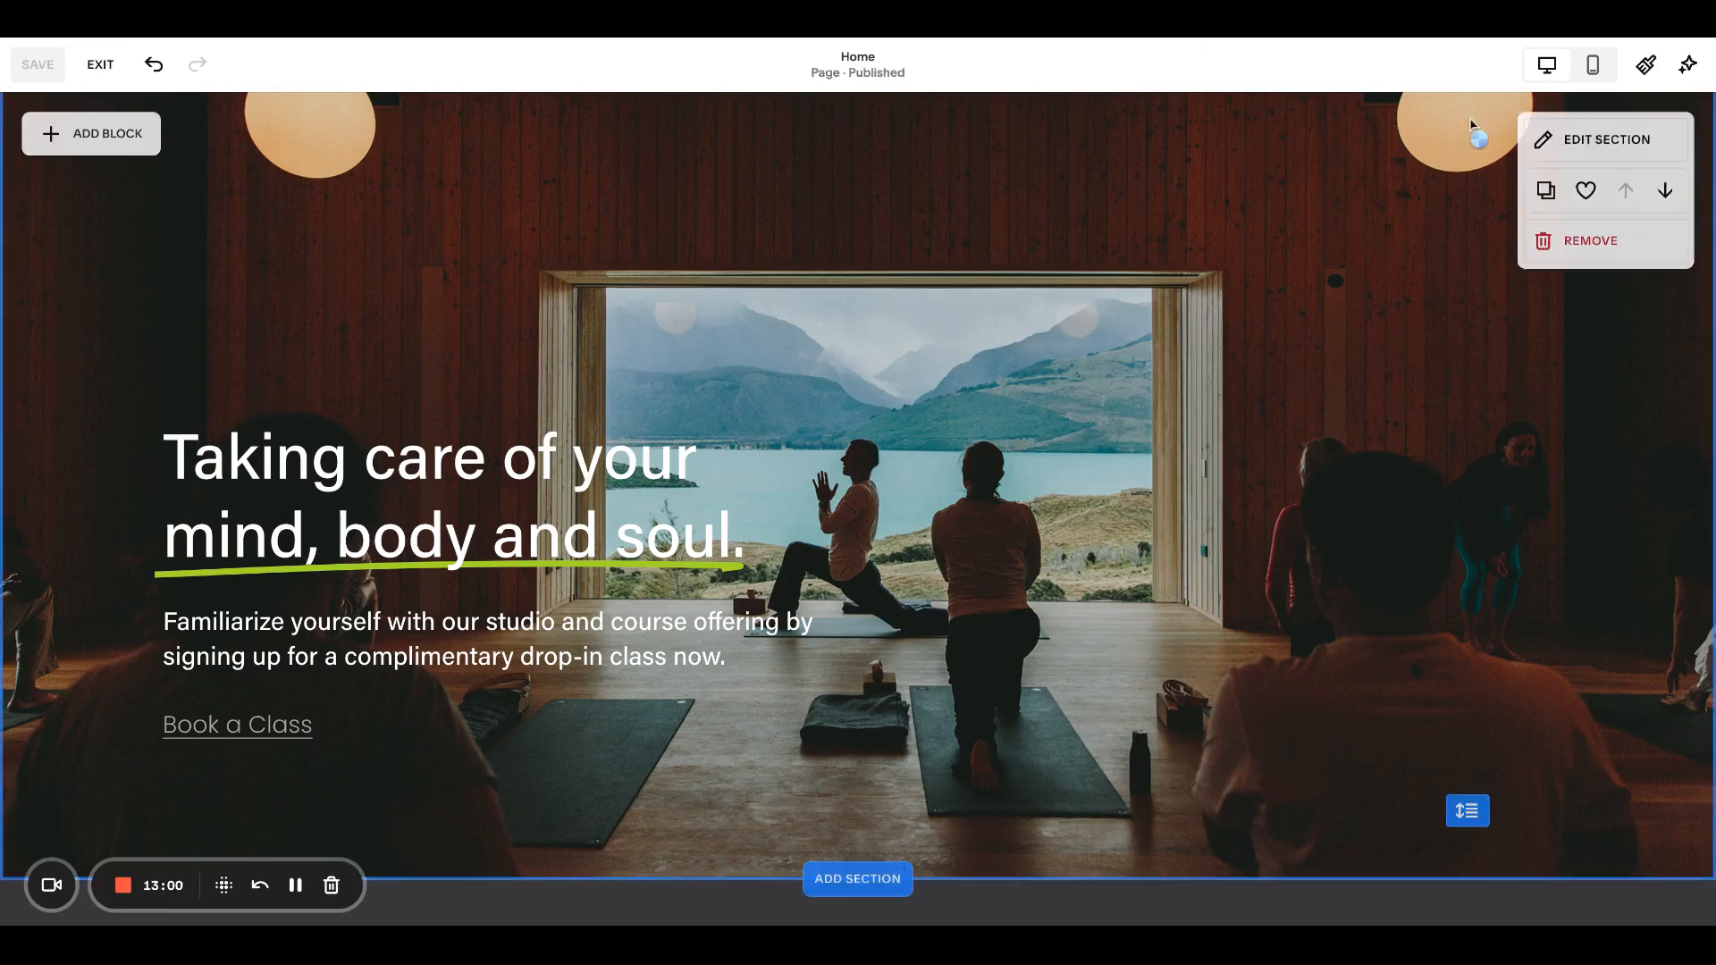
Set the sitewide animation style to Fade and preview it down the Home page
{"action": "left_click", "coordinate": [1645, 66]}
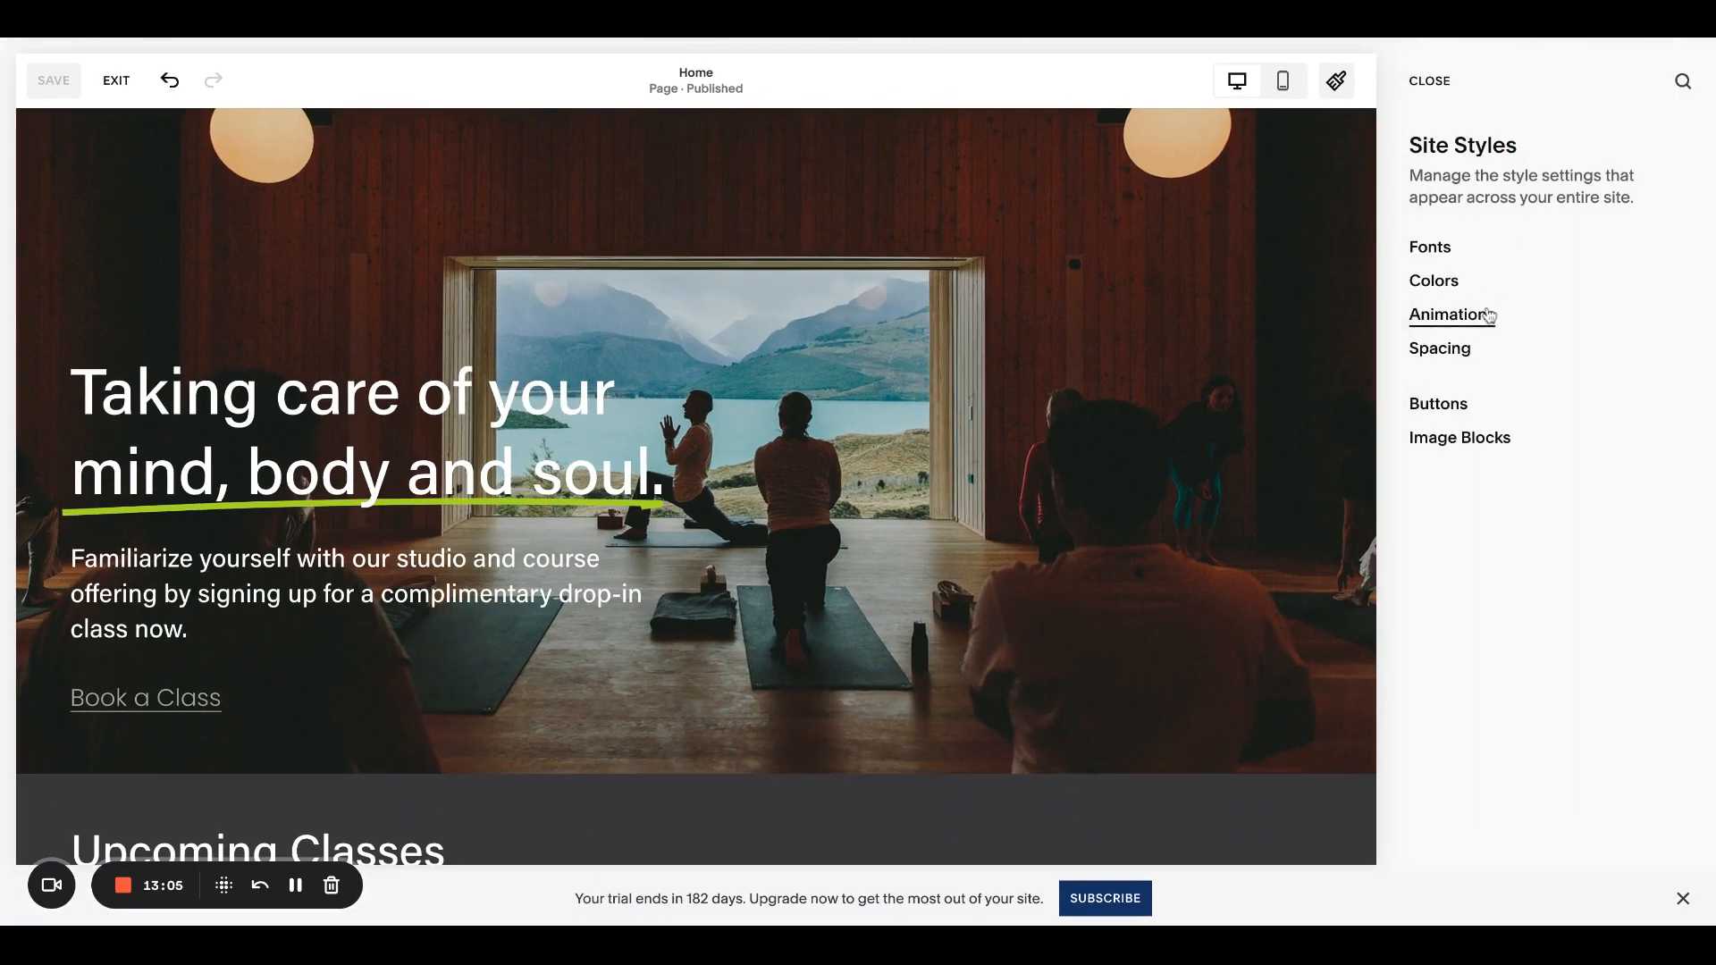
{"action": "left_click", "coordinate": [1451, 315]}
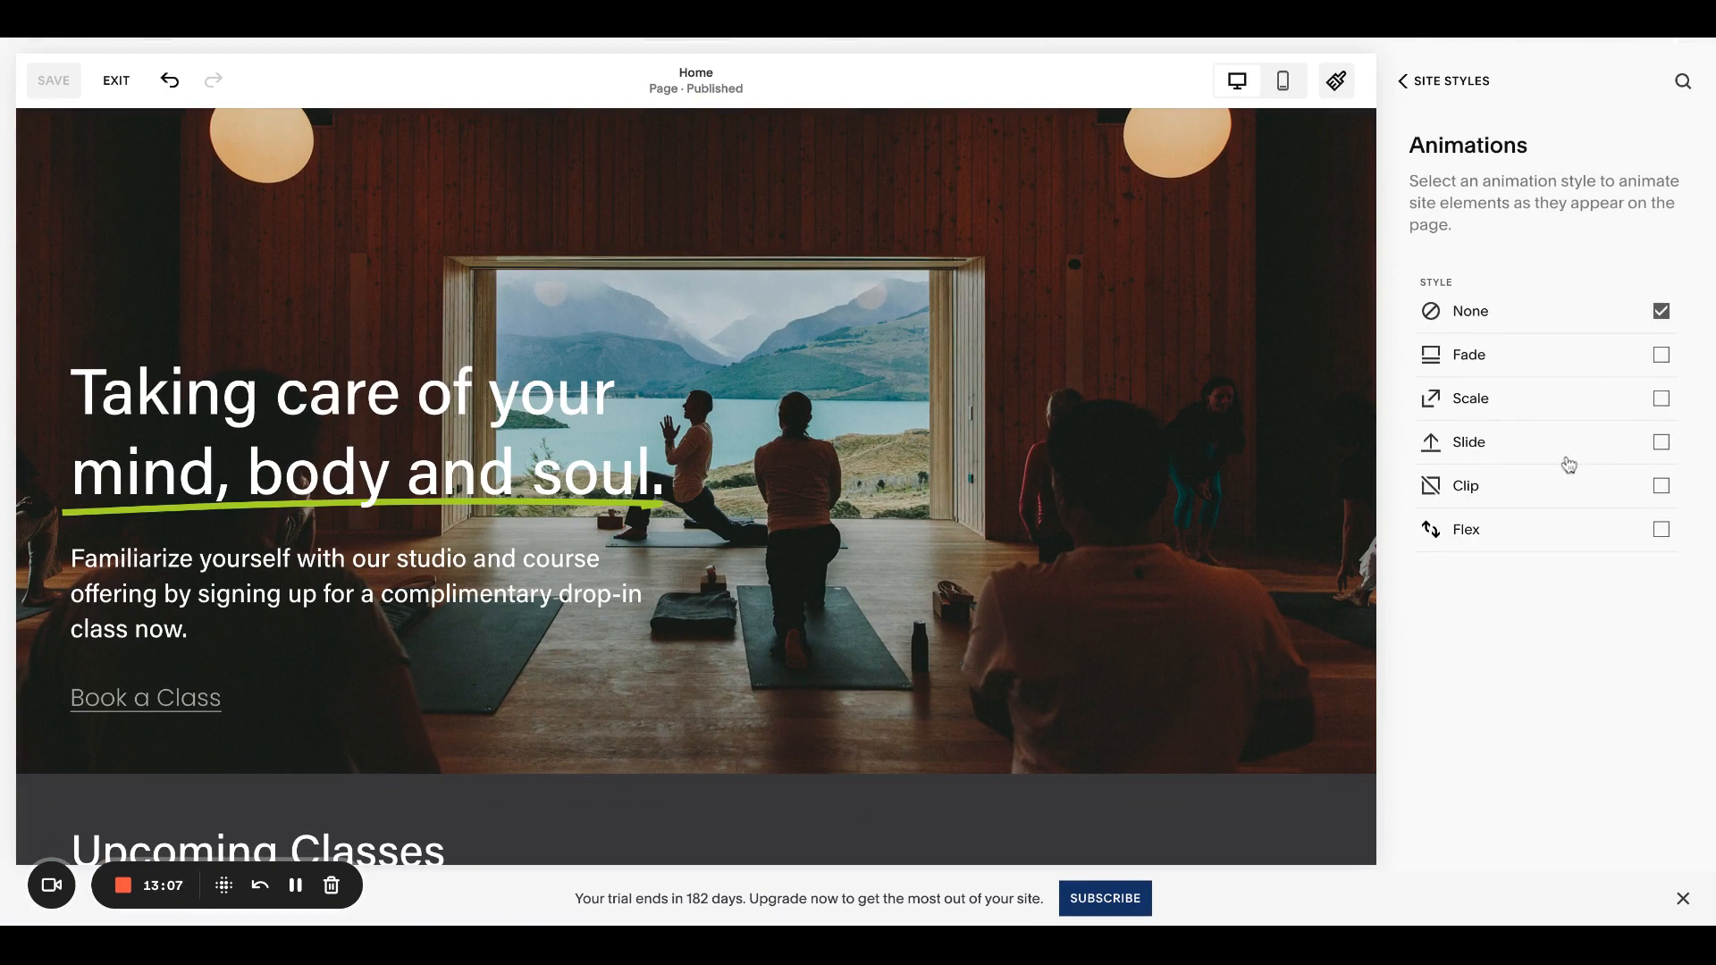
{"action": "left_click", "coordinate": [1659, 355]}
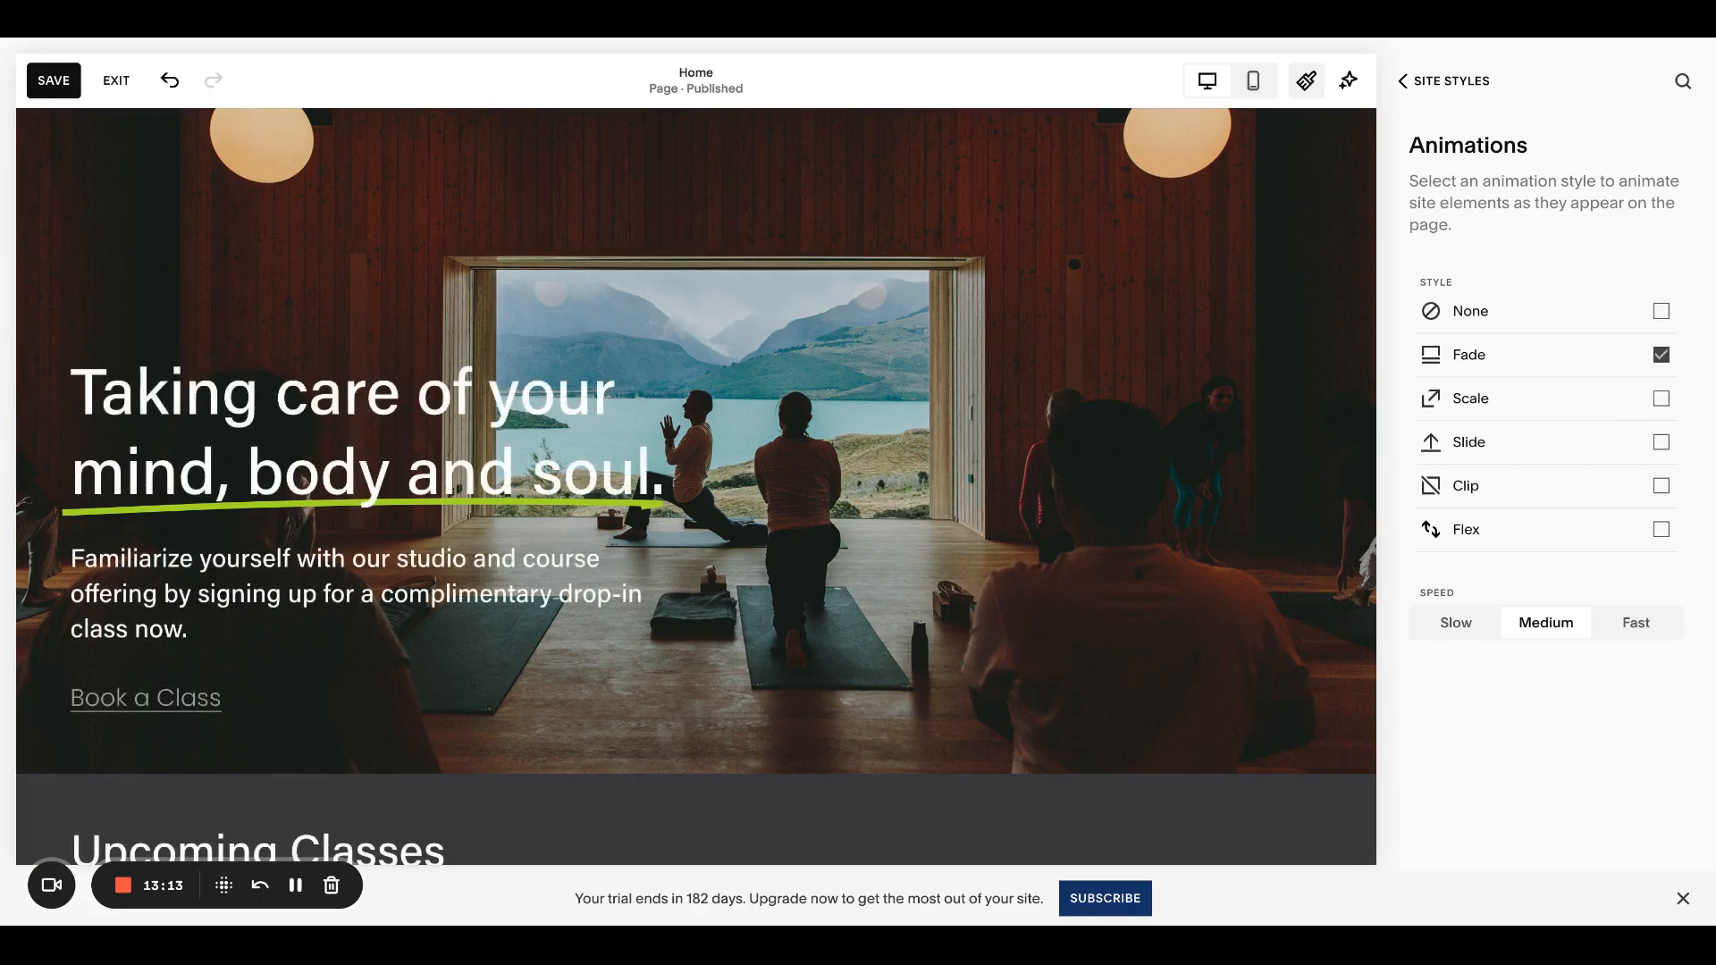
{"action": "scroll", "coordinate": [1019, 402], "scroll_direction": "down", "scroll_amount": 15}
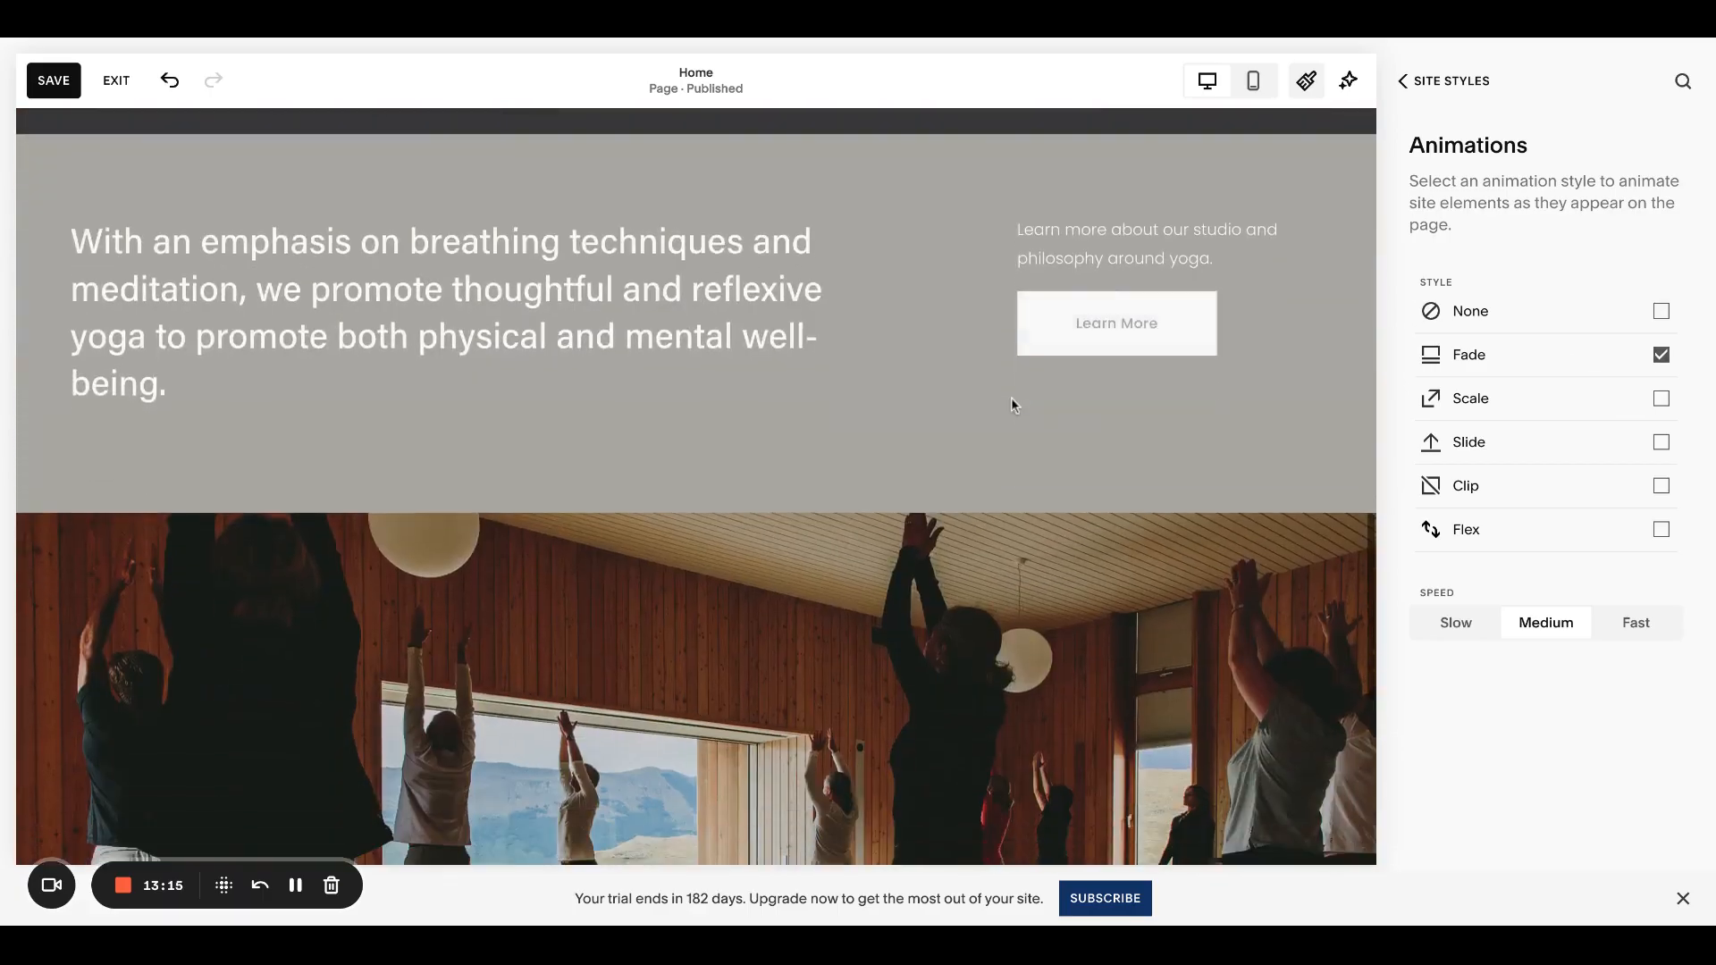
{"action": "scroll", "coordinate": [1012, 403], "scroll_direction": "down", "scroll_amount": 10}
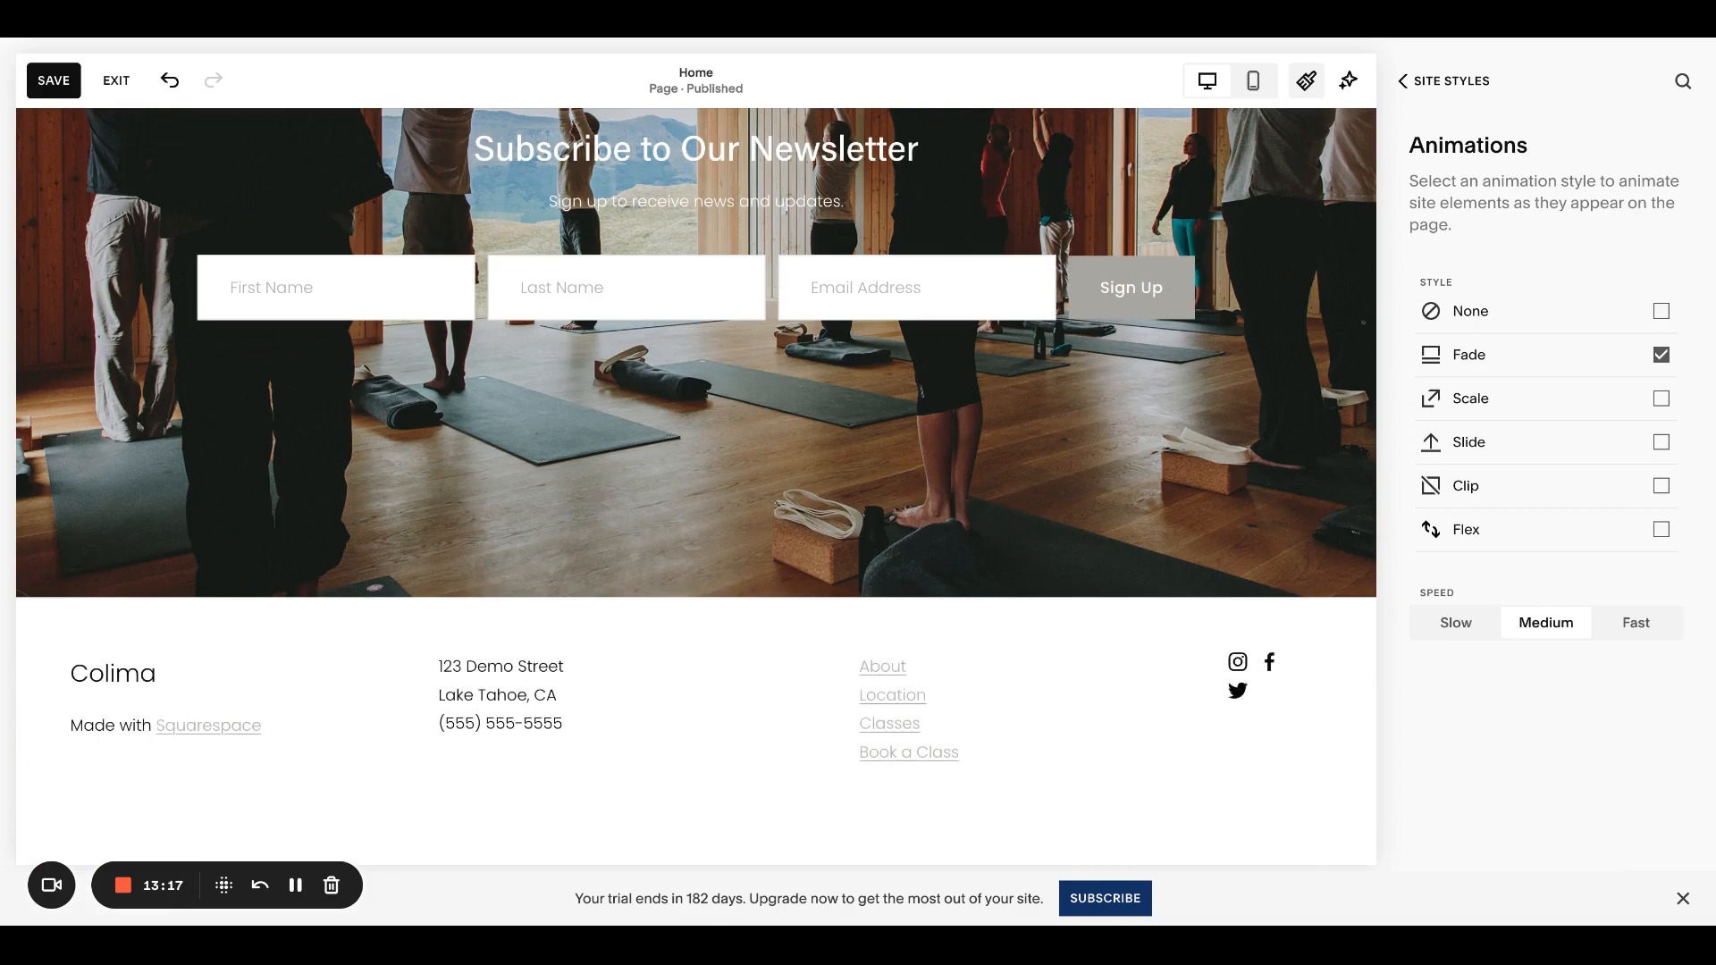
Try the Fade animation at Slow speed and preview it on the Home page
{"action": "left_click", "coordinate": [1454, 621]}
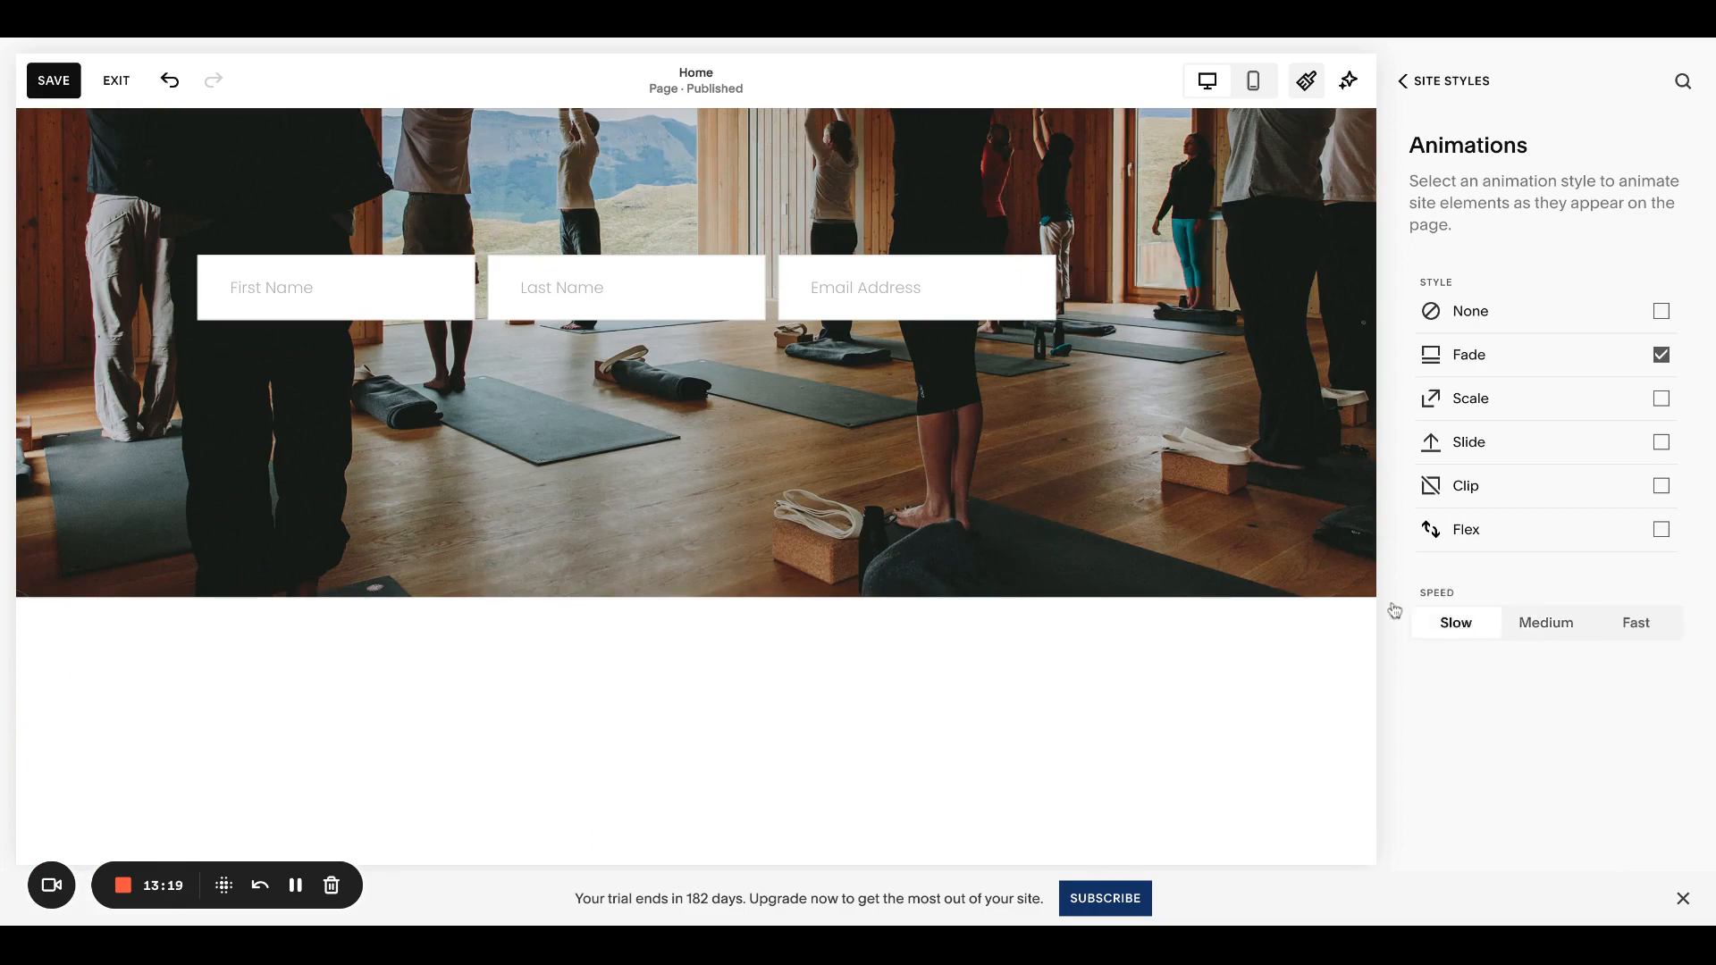
{"action": "scroll", "coordinate": [1230, 464], "scroll_direction": "up", "scroll_amount": 12}
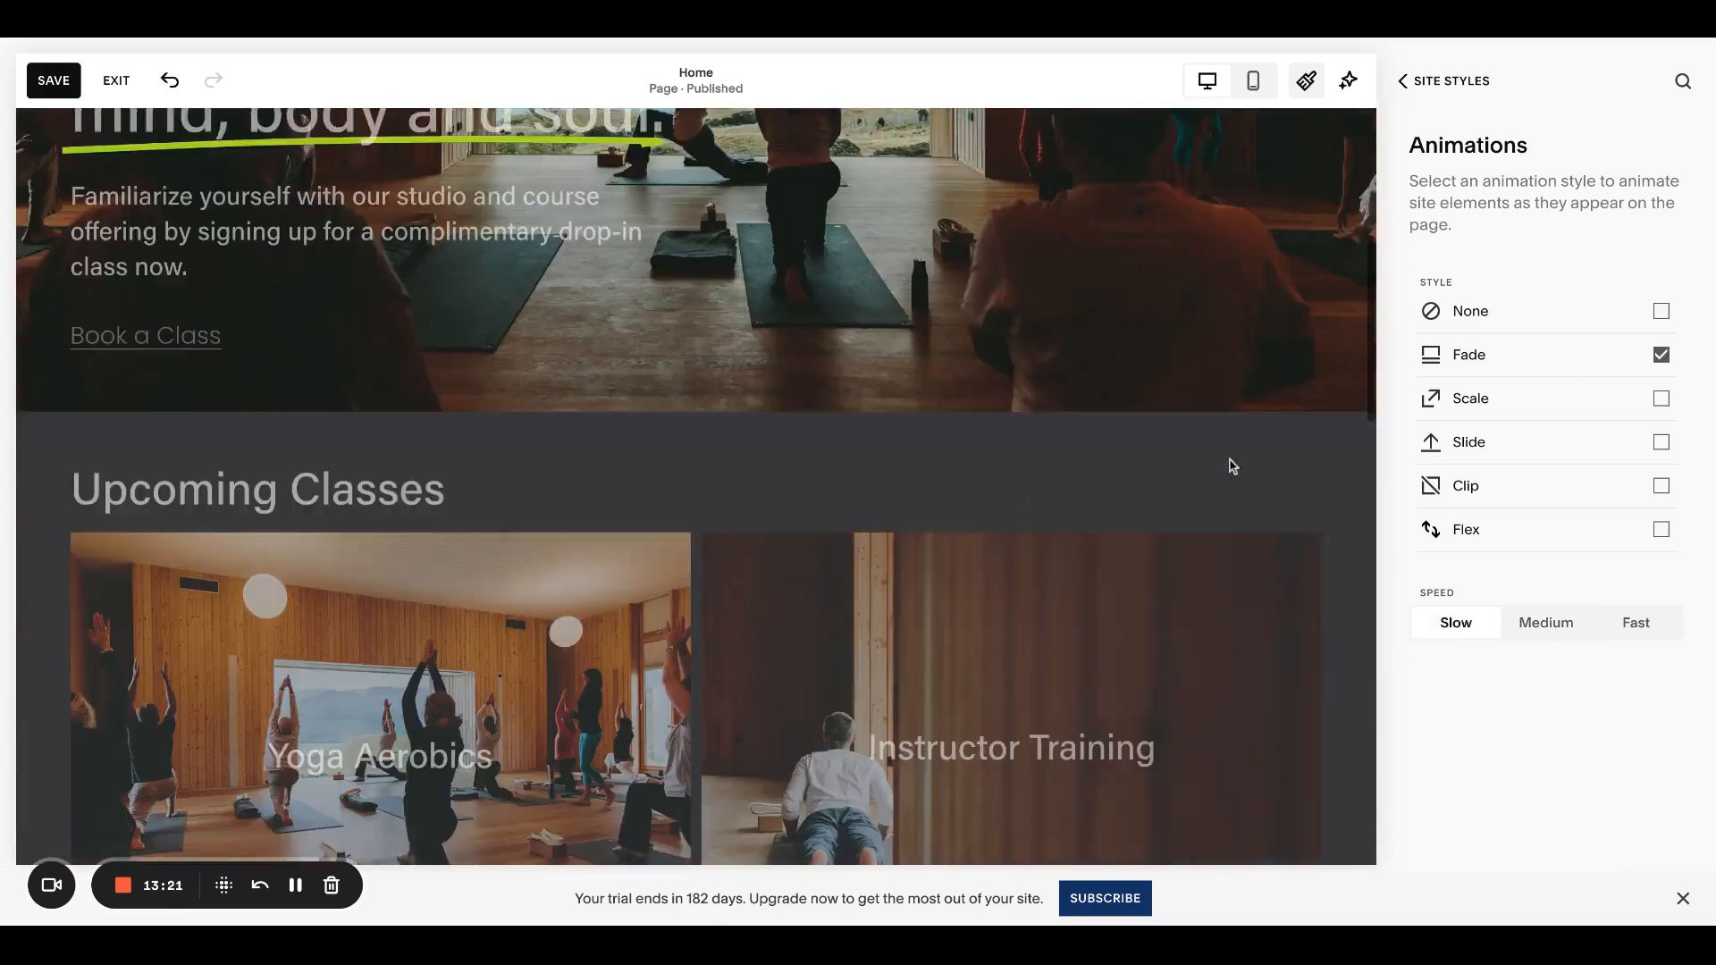
{"action": "scroll", "coordinate": [697, 486], "scroll_direction": "down", "scroll_amount": 2}
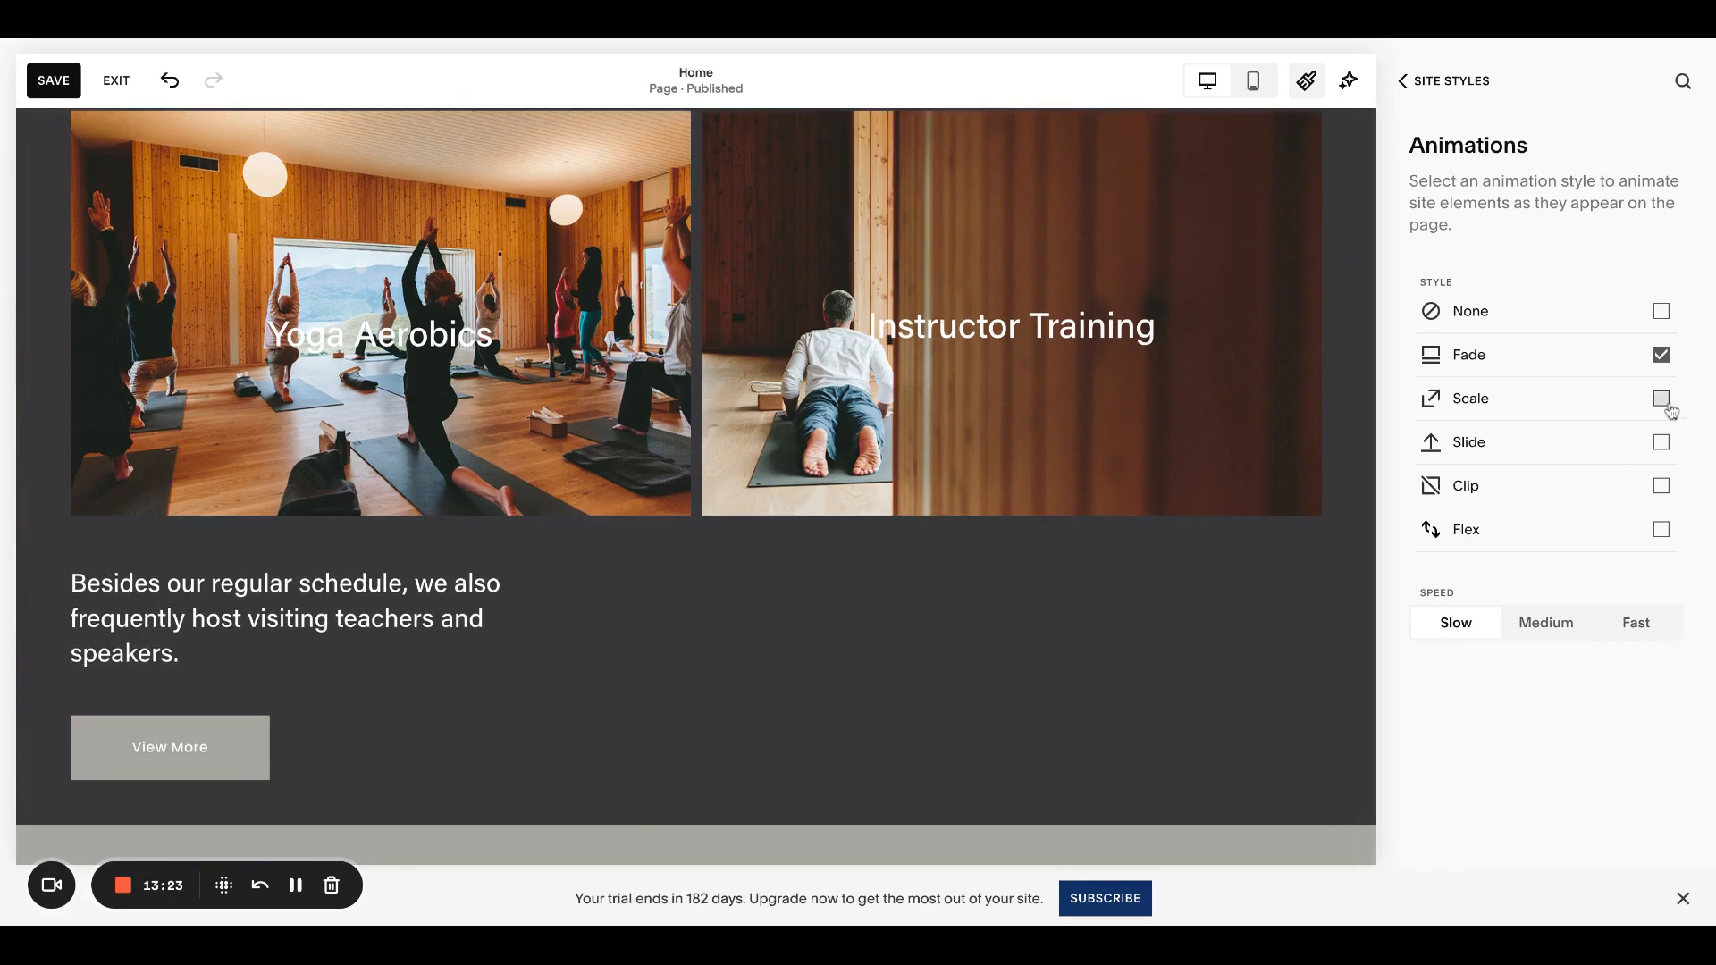
Try the Scale animation style and preview it across the page sections
{"action": "left_click", "coordinate": [1661, 398]}
{"action": "scroll", "coordinate": [1218, 406], "scroll_direction": "down", "scroll_amount": 6}
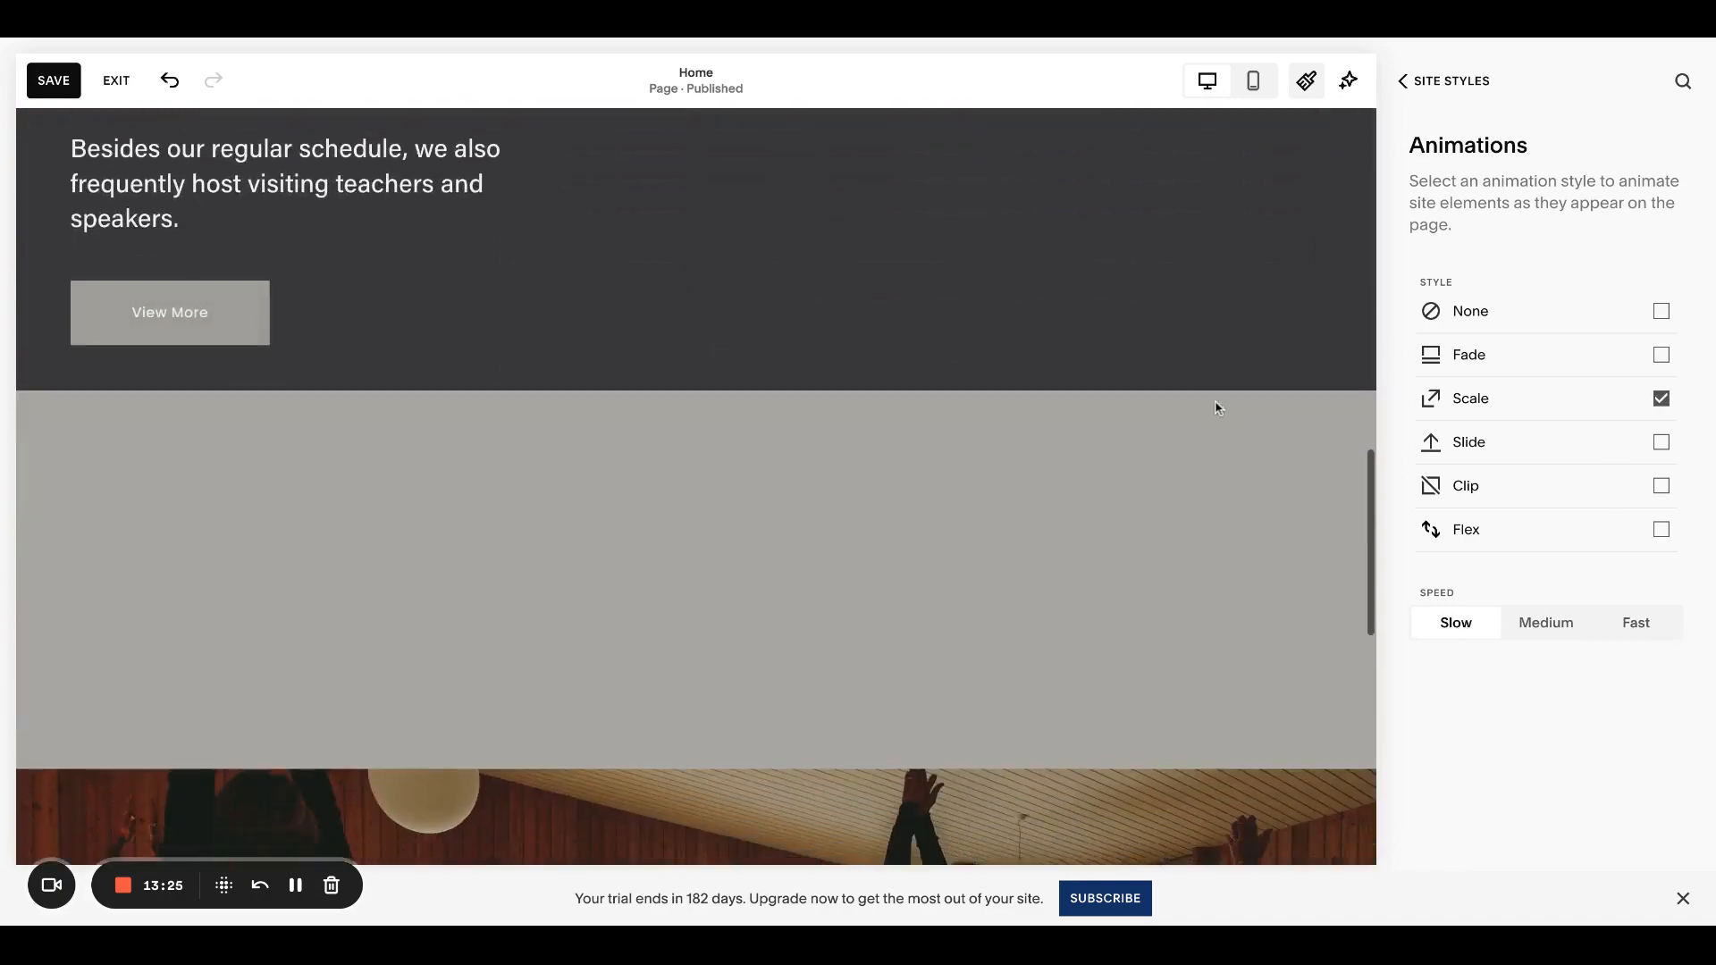
{"action": "scroll", "coordinate": [1215, 408], "scroll_direction": "down", "scroll_amount": 10}
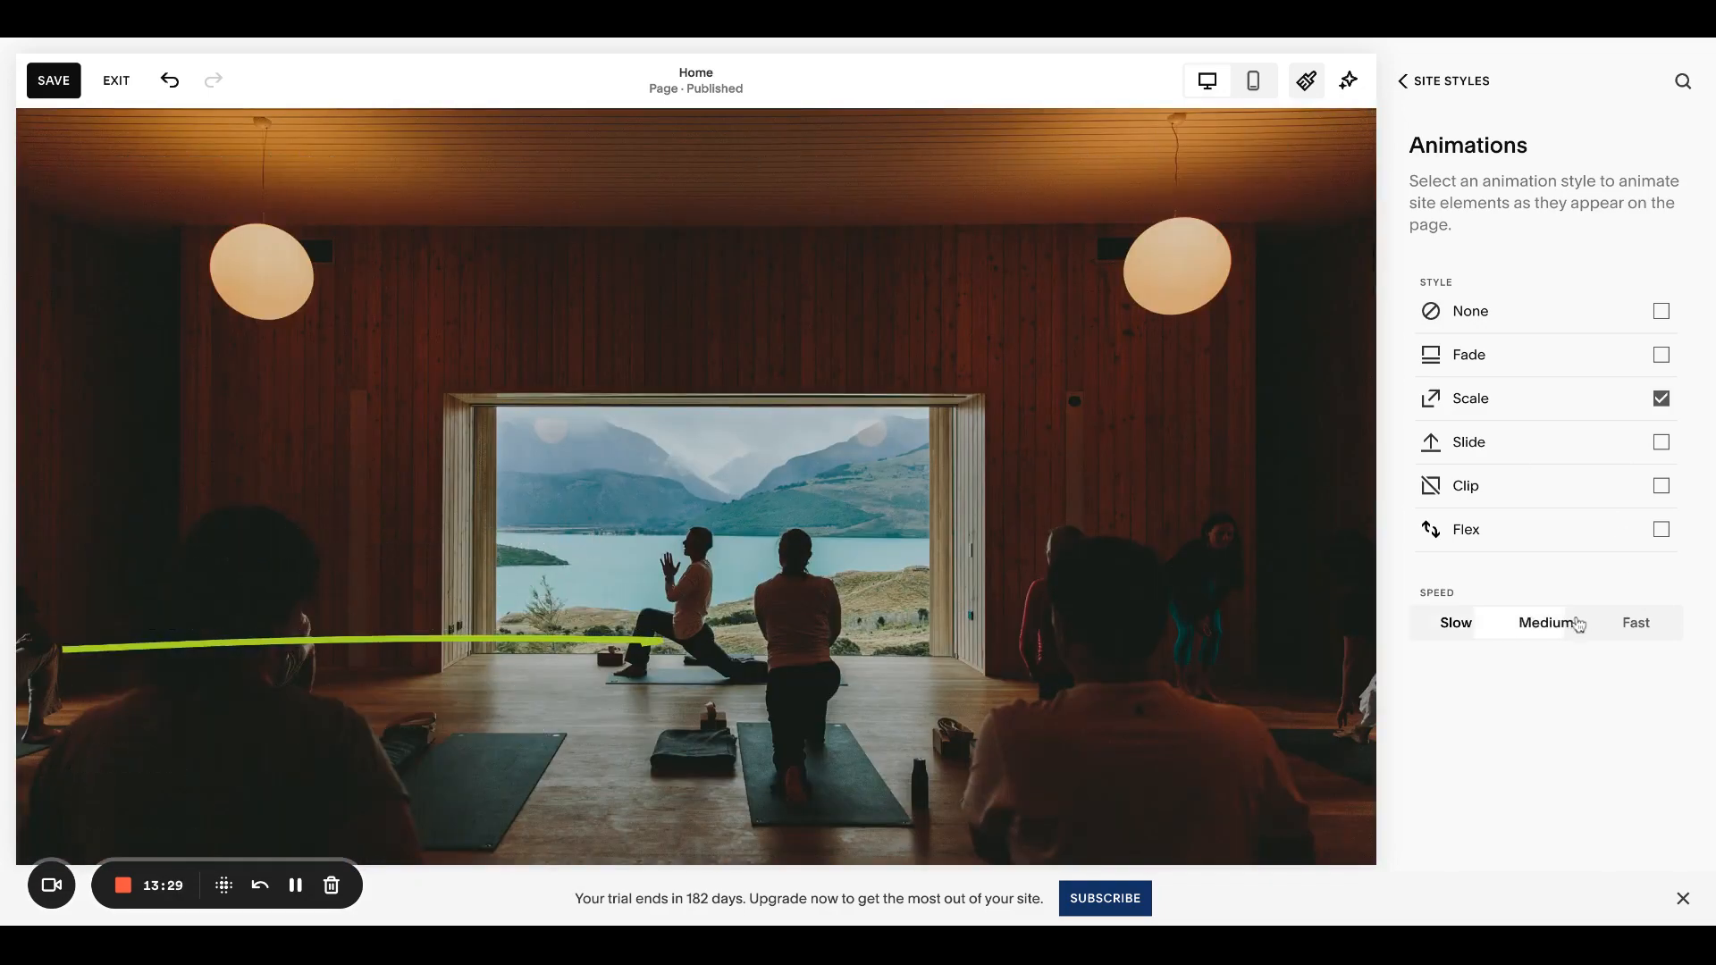
Set the sitewide animation to Fade at Medium speed and exit the page editor
{"action": "left_click", "coordinate": [1577, 620]}
{"action": "left_click", "coordinate": [1660, 354]}
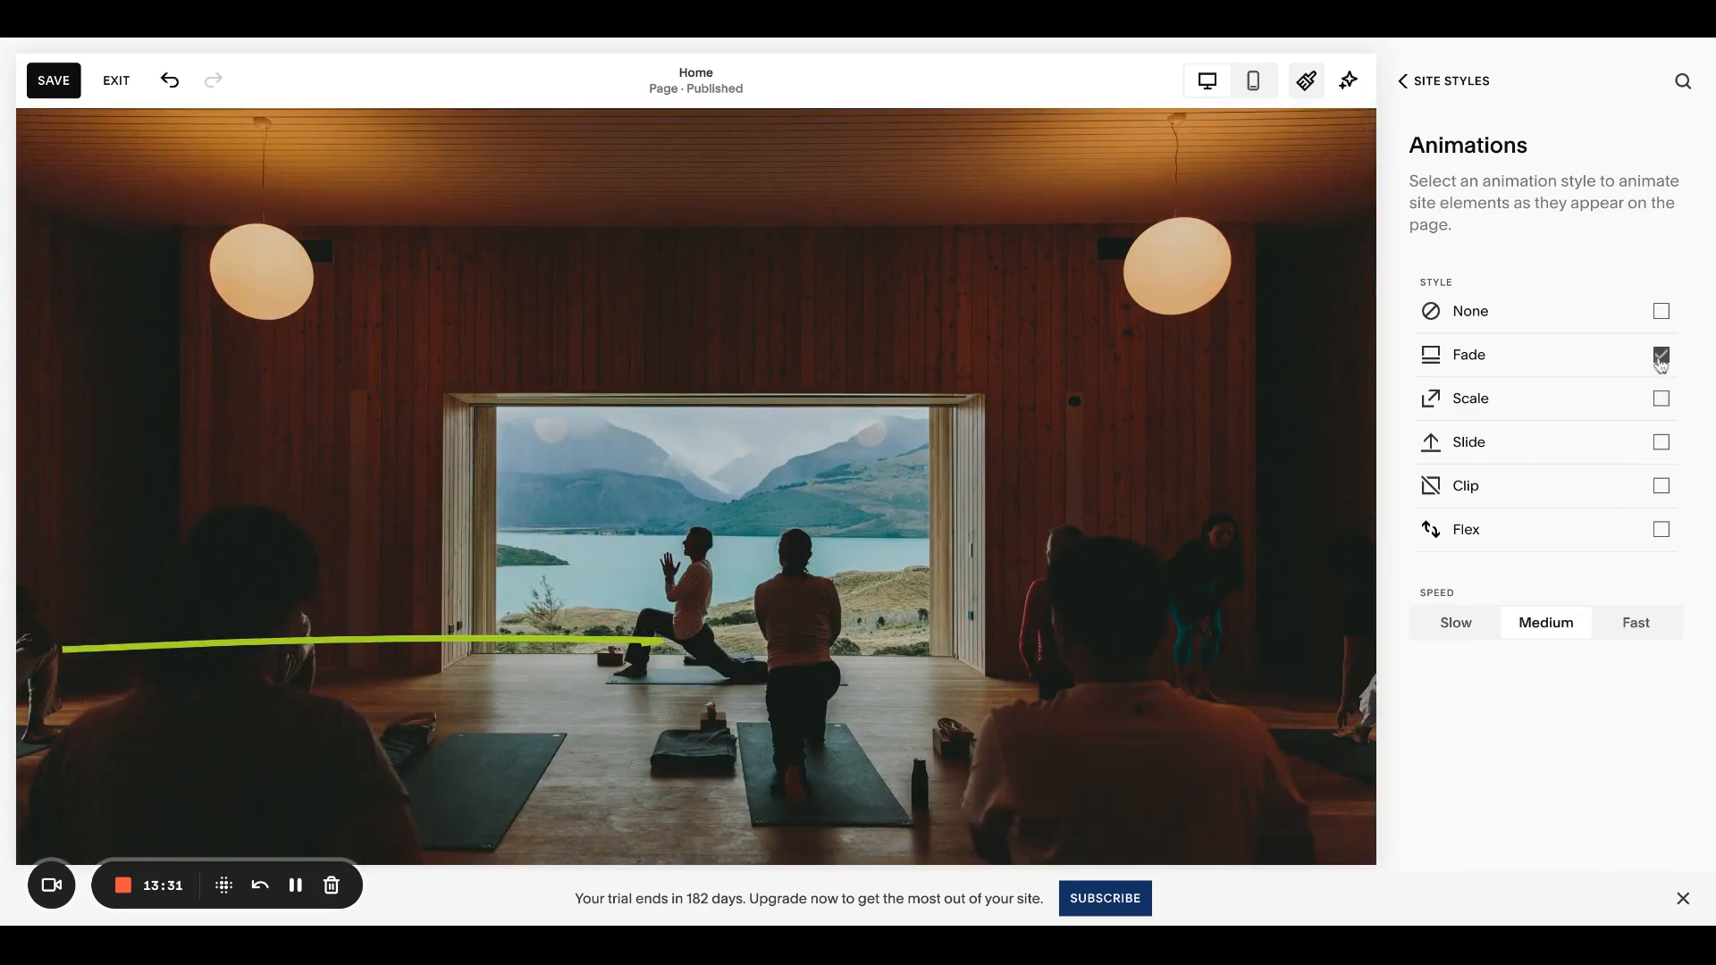
{"action": "left_click", "coordinate": [1401, 81]}
{"action": "left_click", "coordinate": [1405, 78]}
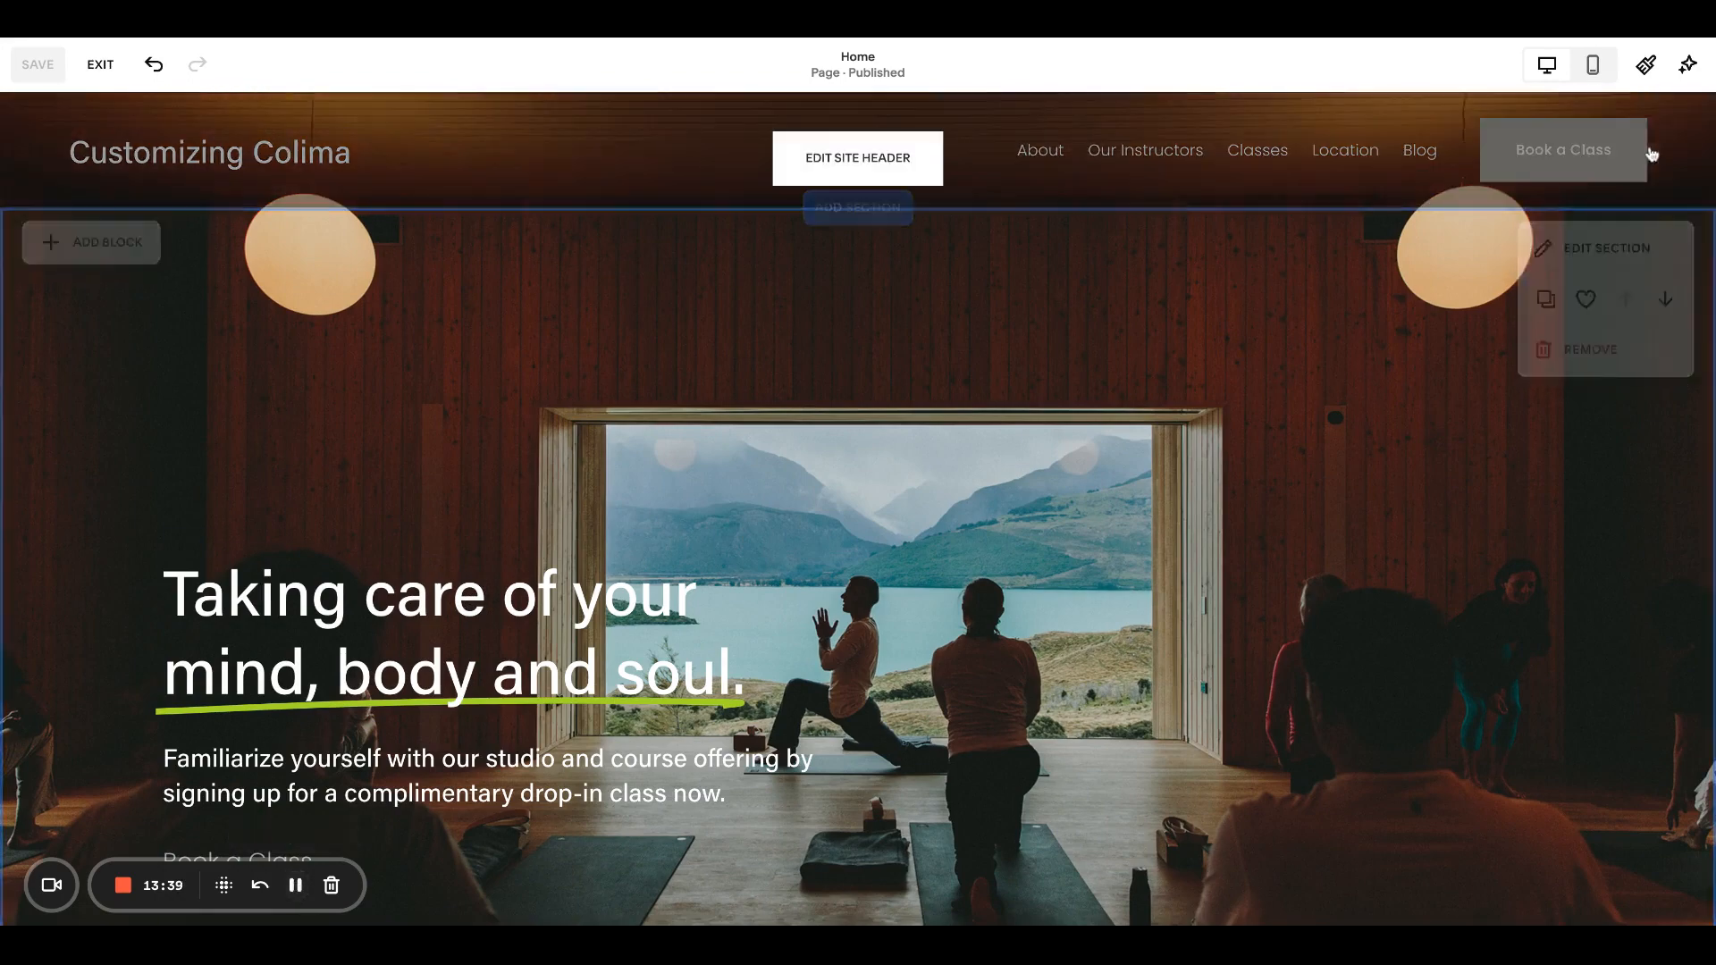
{"action": "left_click", "coordinate": [101, 66]}
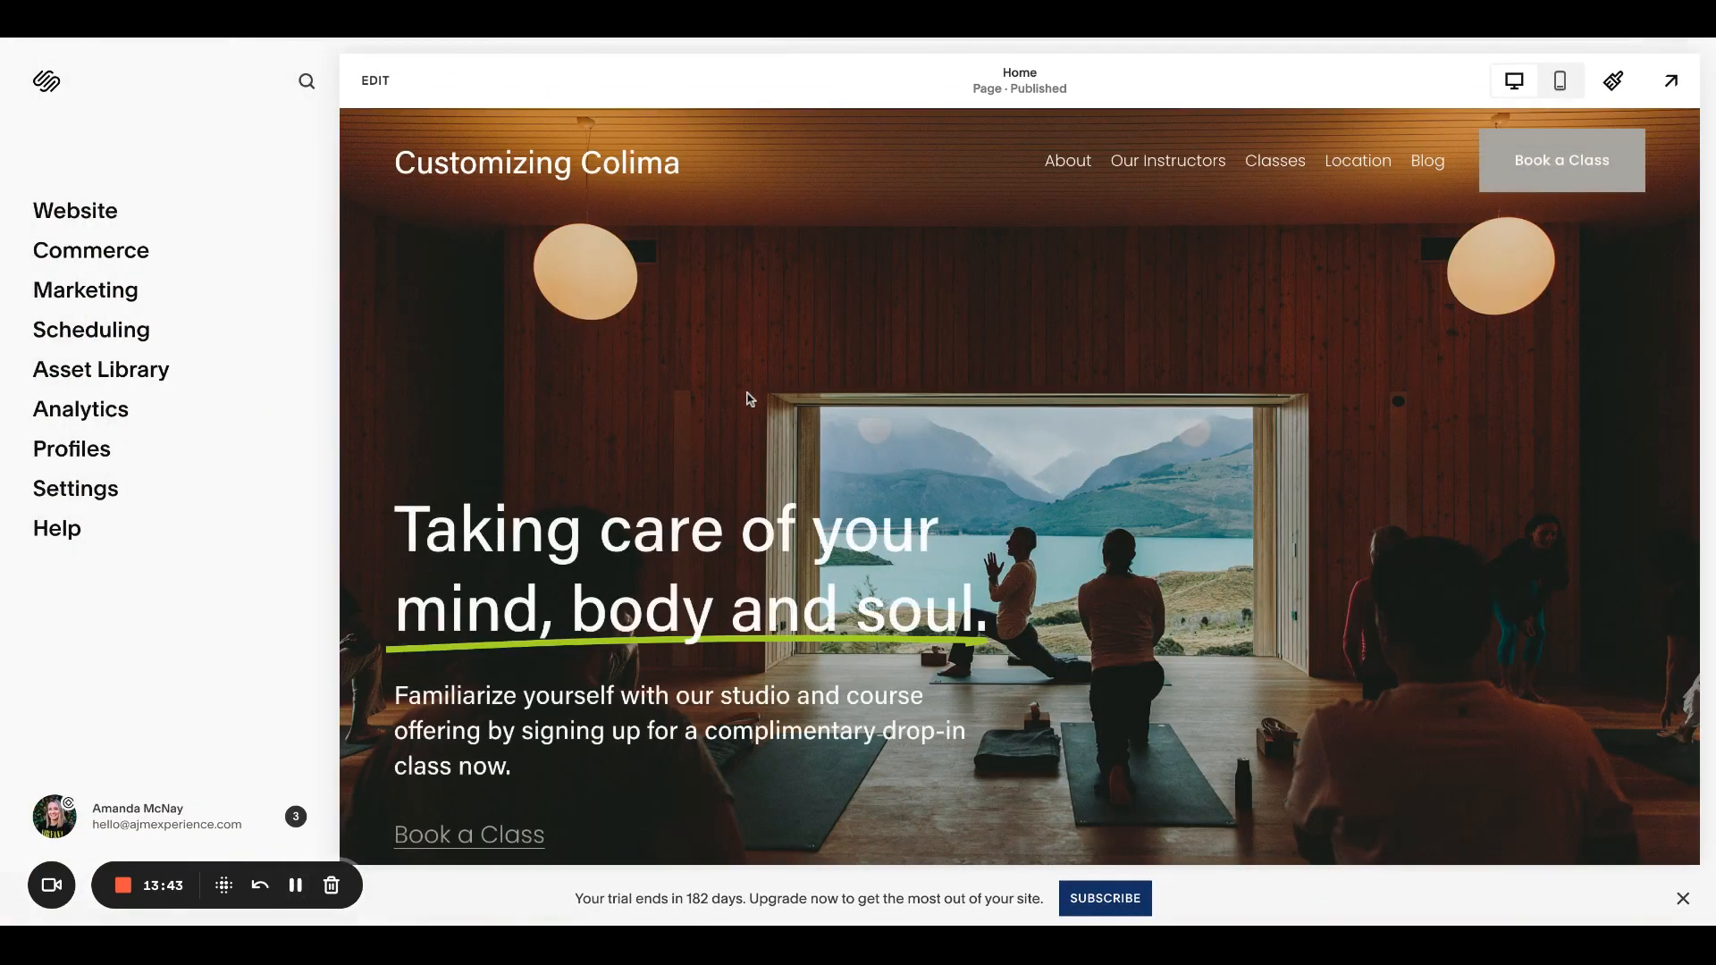
Open the site's Custom CSS editor from the Website Tools
{"action": "scroll", "coordinate": [749, 400], "scroll_direction": "down", "scroll_amount": 2}
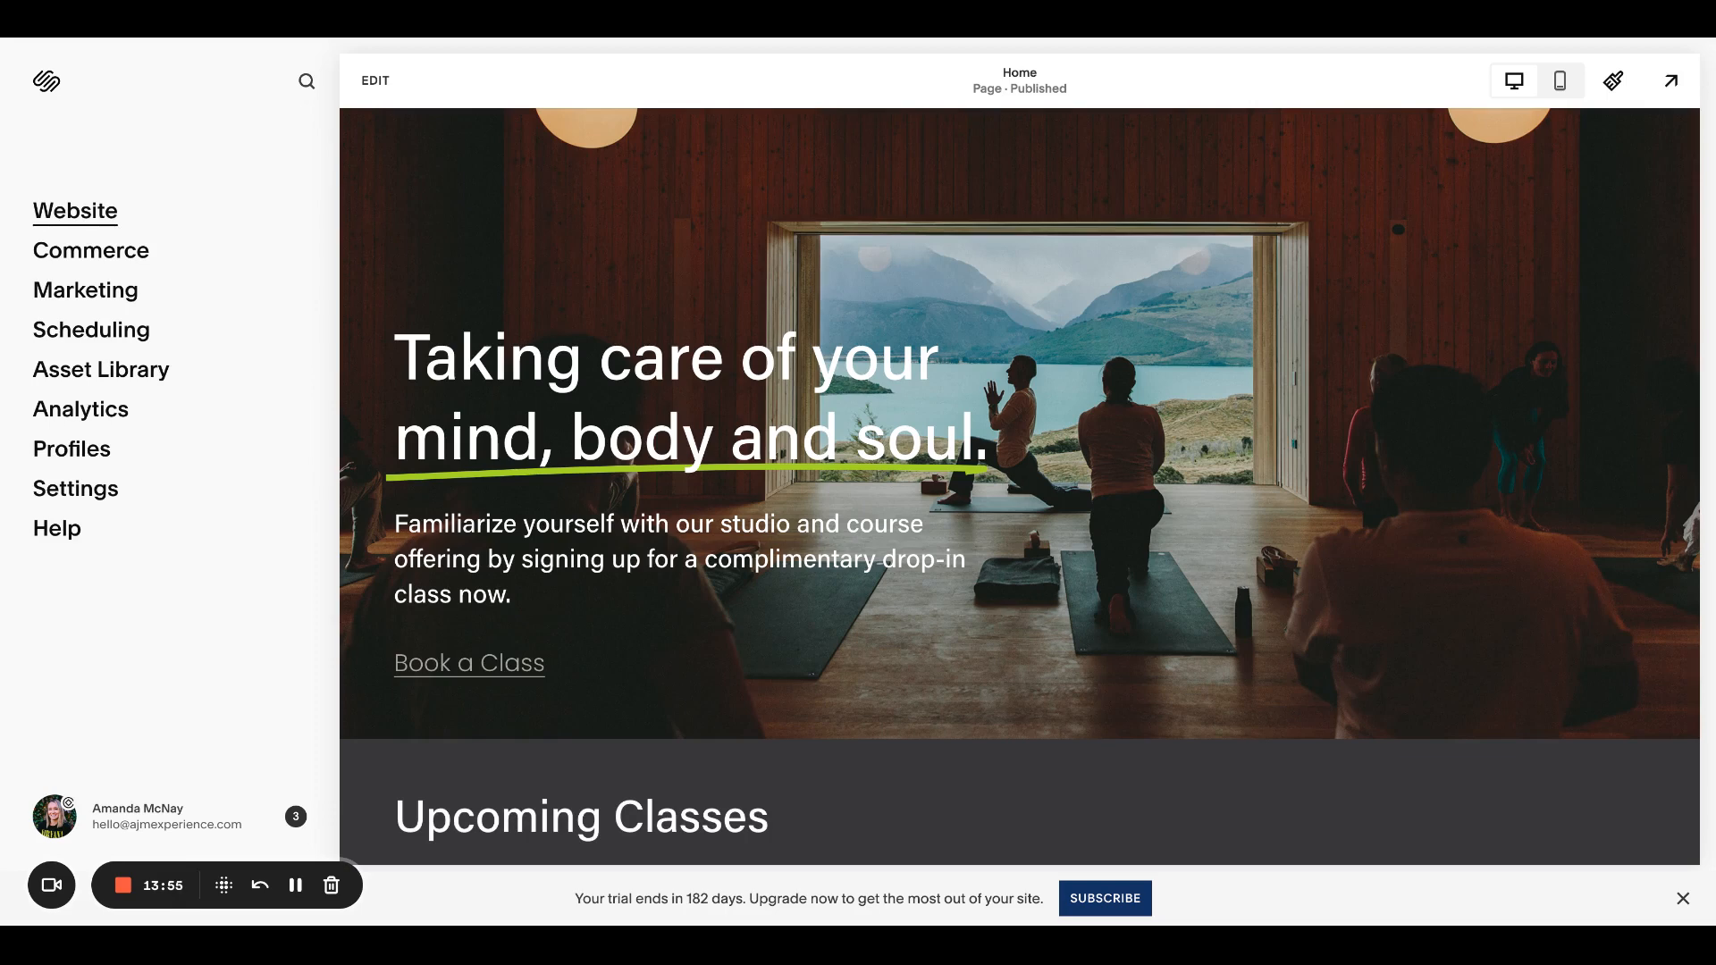
{"action": "left_click", "coordinate": [75, 212]}
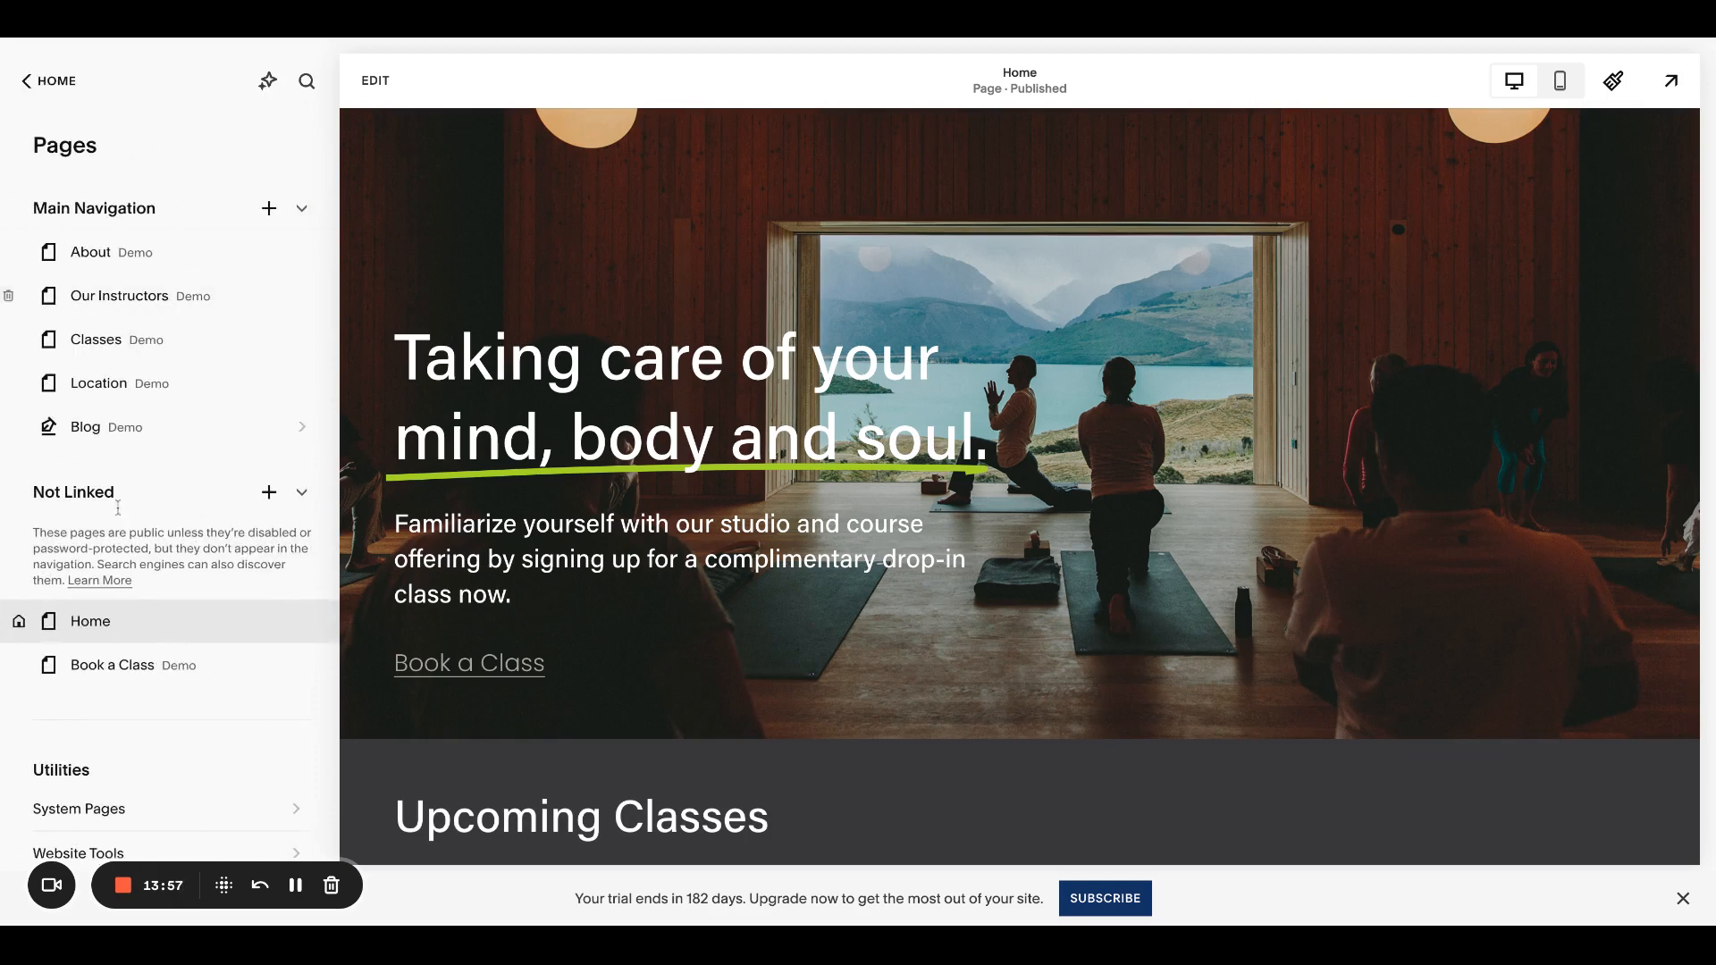
{"action": "scroll", "coordinate": [205, 230], "scroll_direction": "down", "scroll_amount": 1}
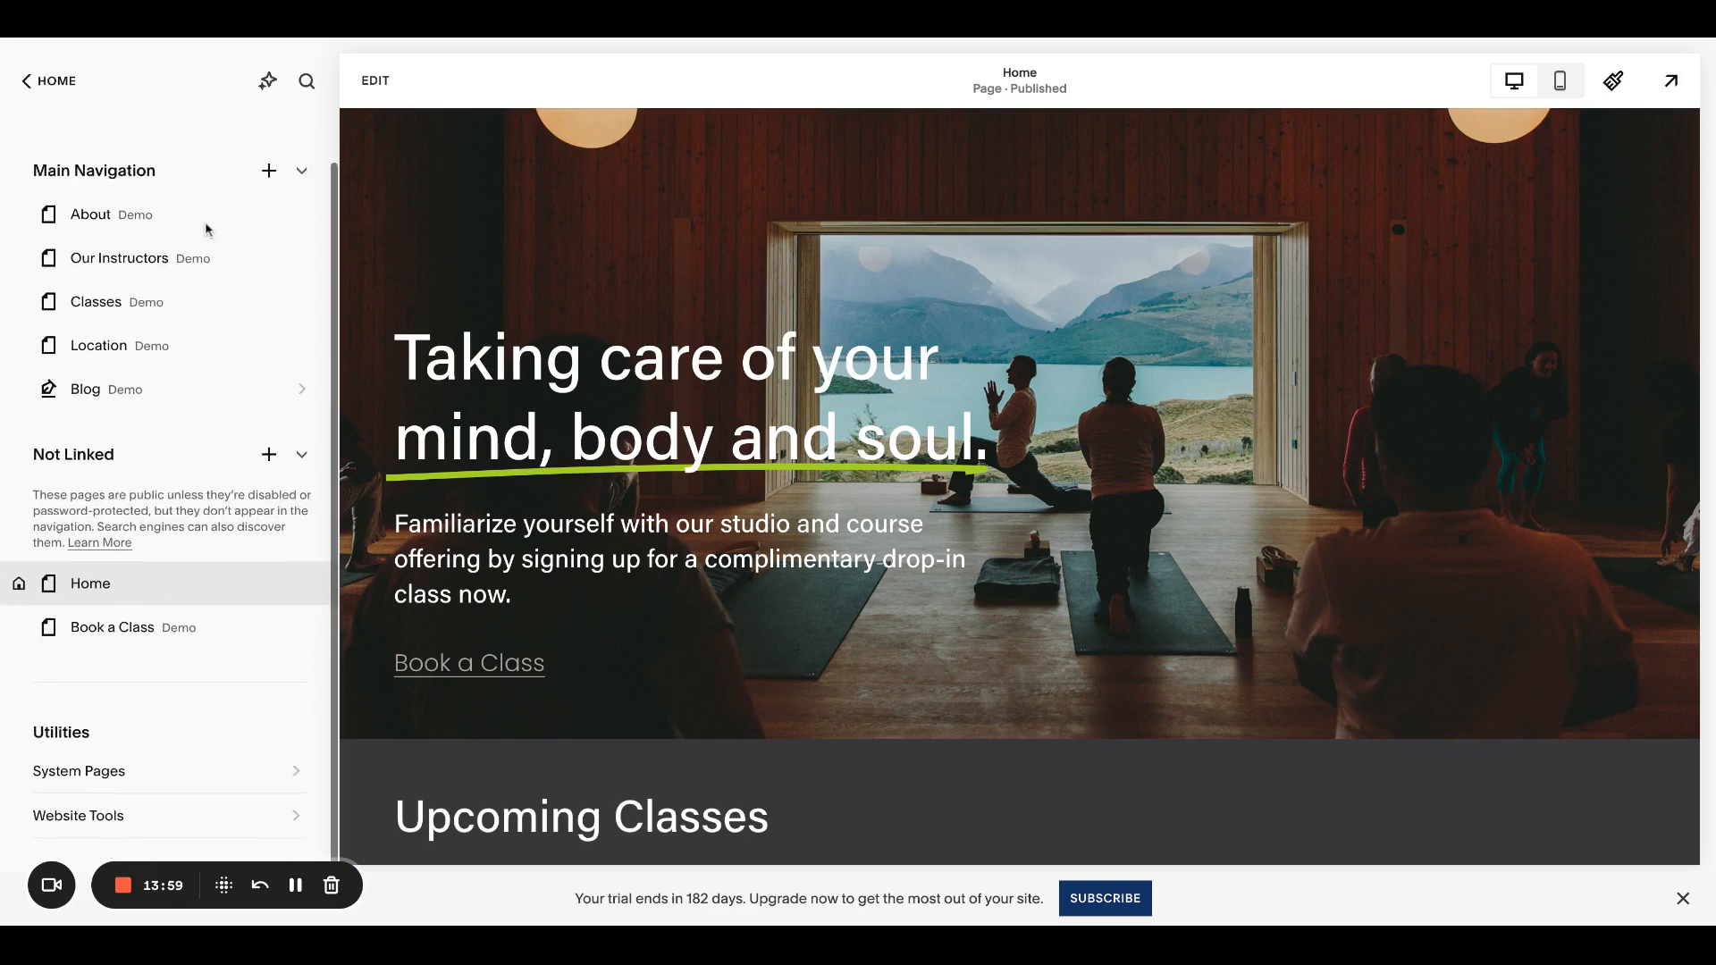
{"action": "left_click", "coordinate": [246, 811]}
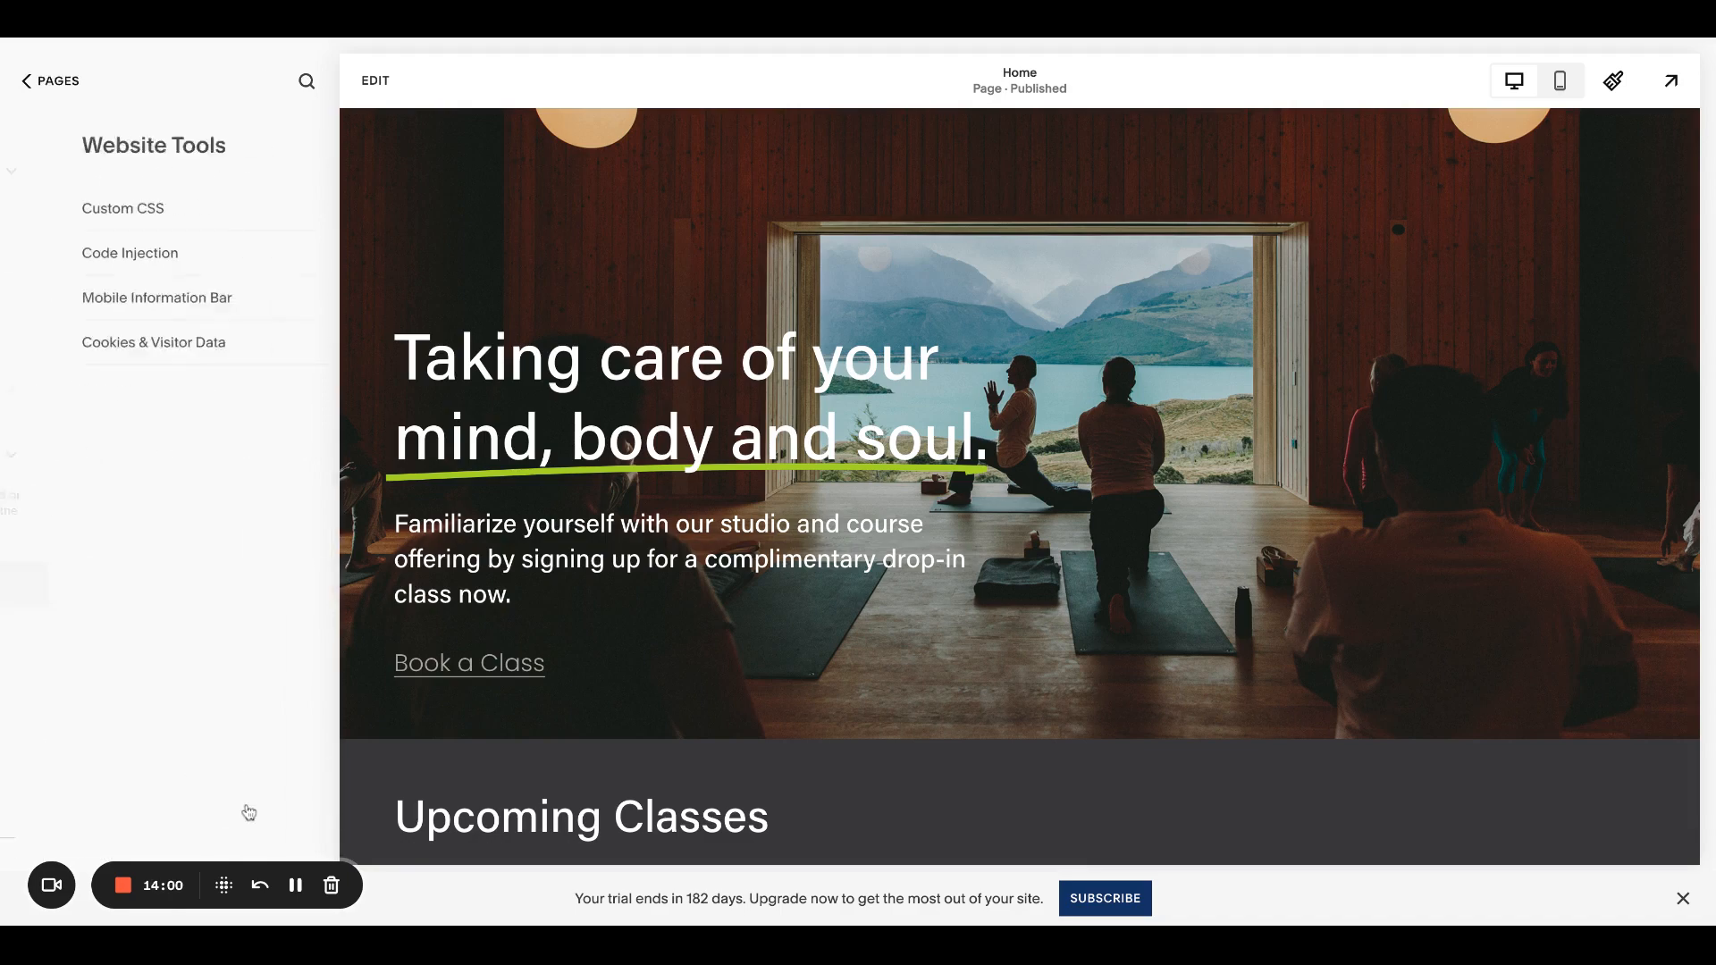
{"action": "left_click", "coordinate": [173, 208]}
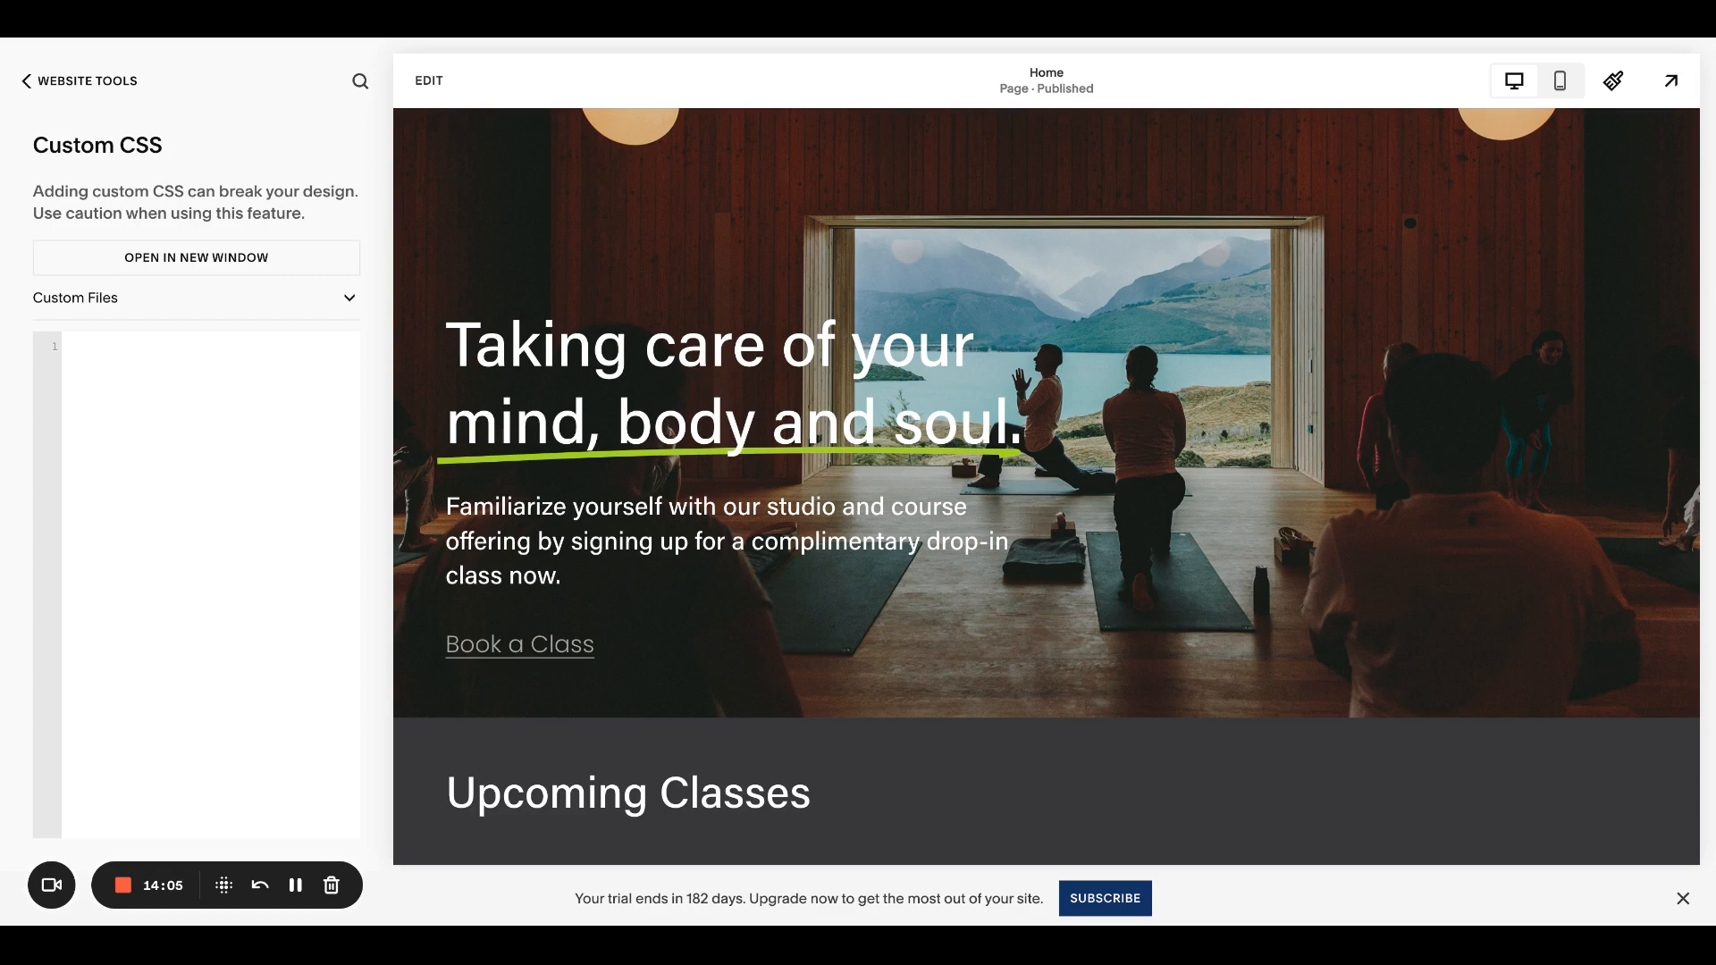
Add CSS for "#BLOCK-ID:hover img" with transform: scale(1.1) !important and transition: all ease-in-out 0.8s !important, and bring the Upcoming Classes images into view
{"action": "type", "text": "#BLOCK-ID:hover img { transform: scale(1.1) !important;  transition: all ease-in-out 0.8s !important;  }"}
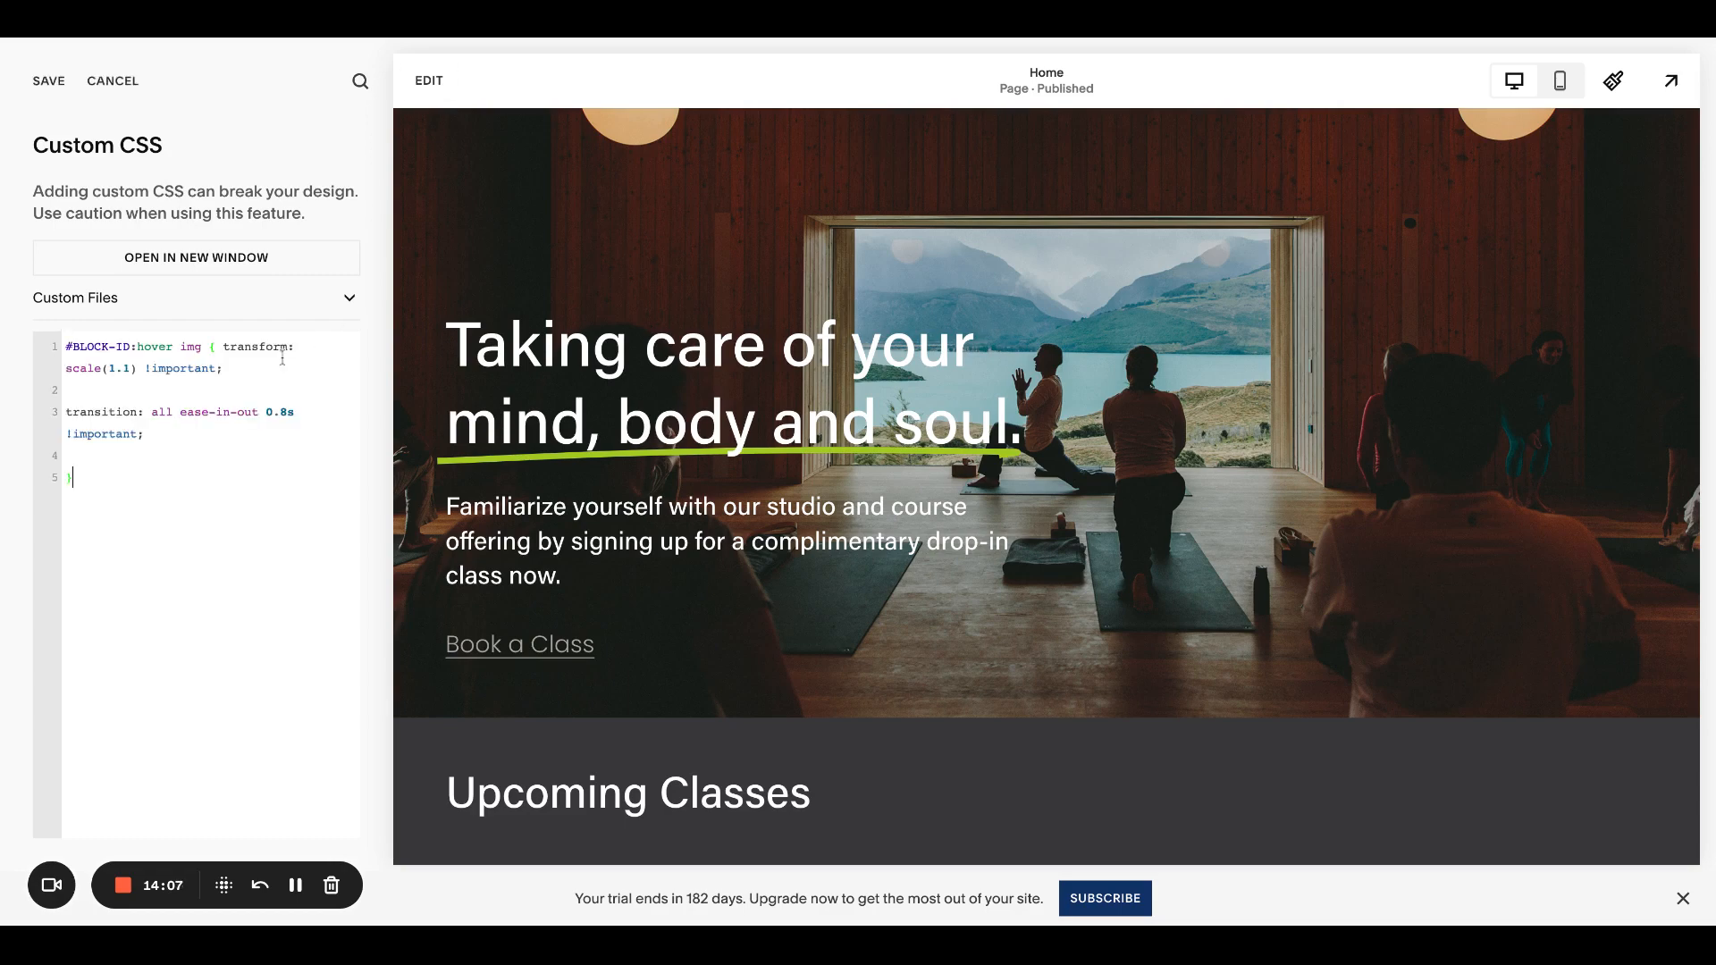
{"action": "scroll", "coordinate": [1075, 548], "scroll_direction": "down", "scroll_amount": 1}
{"action": "scroll", "coordinate": [1075, 548], "scroll_direction": "down", "scroll_amount": 5}
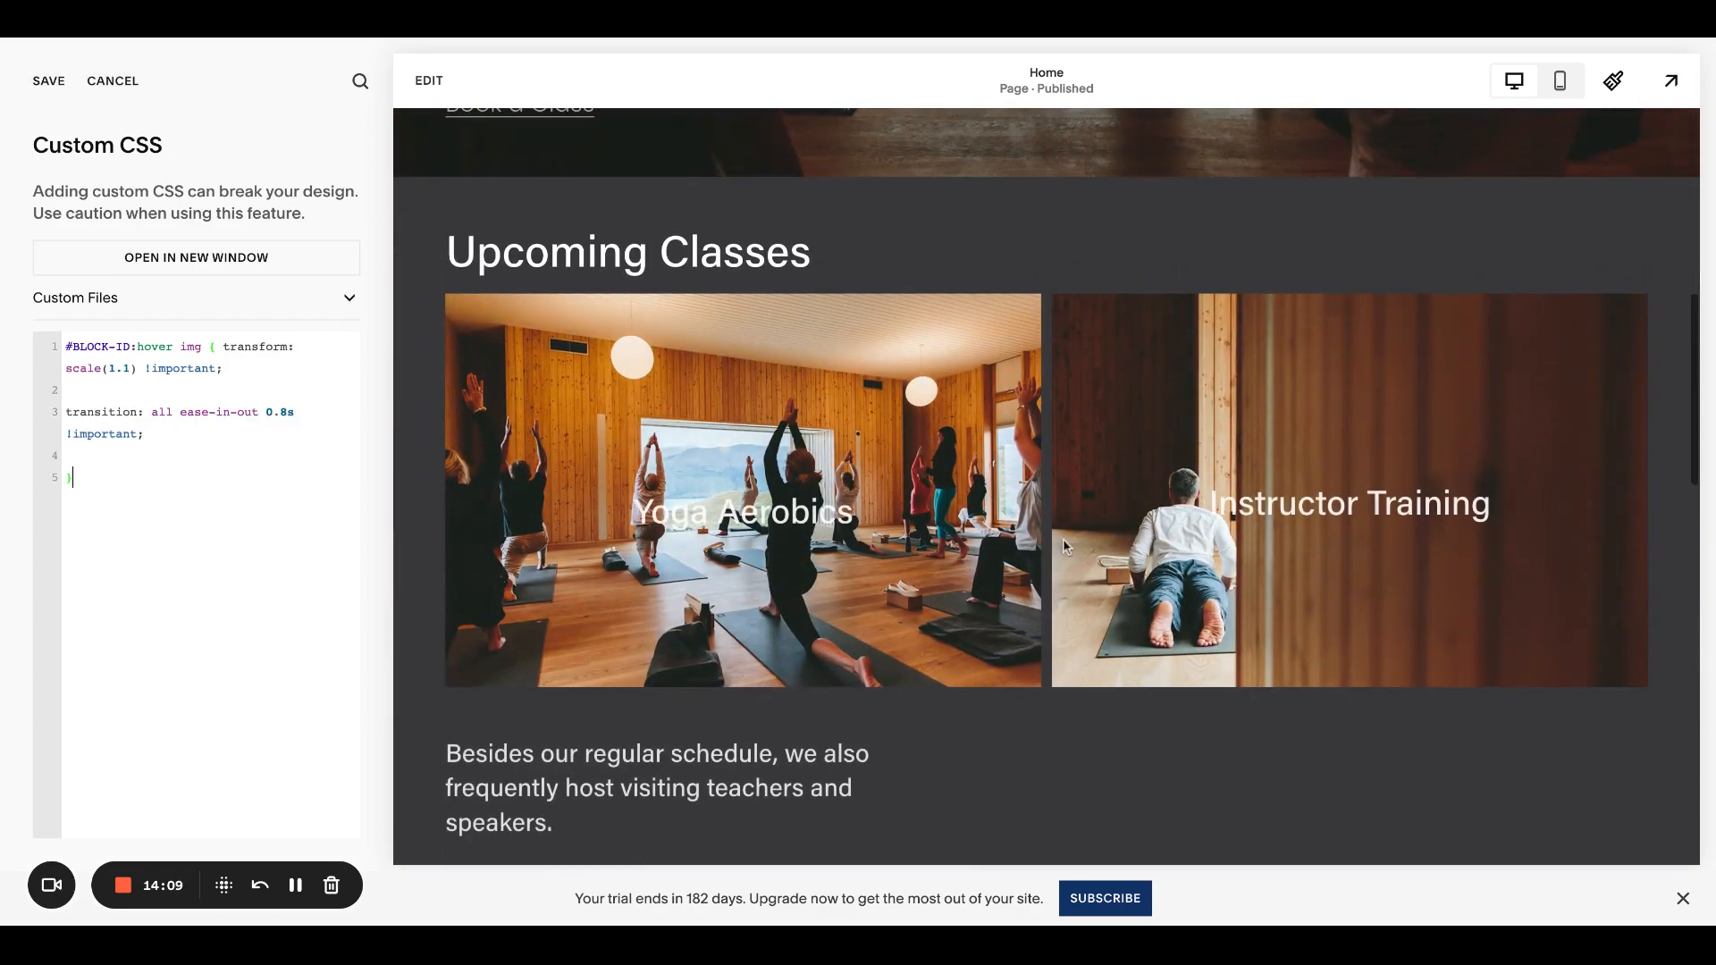